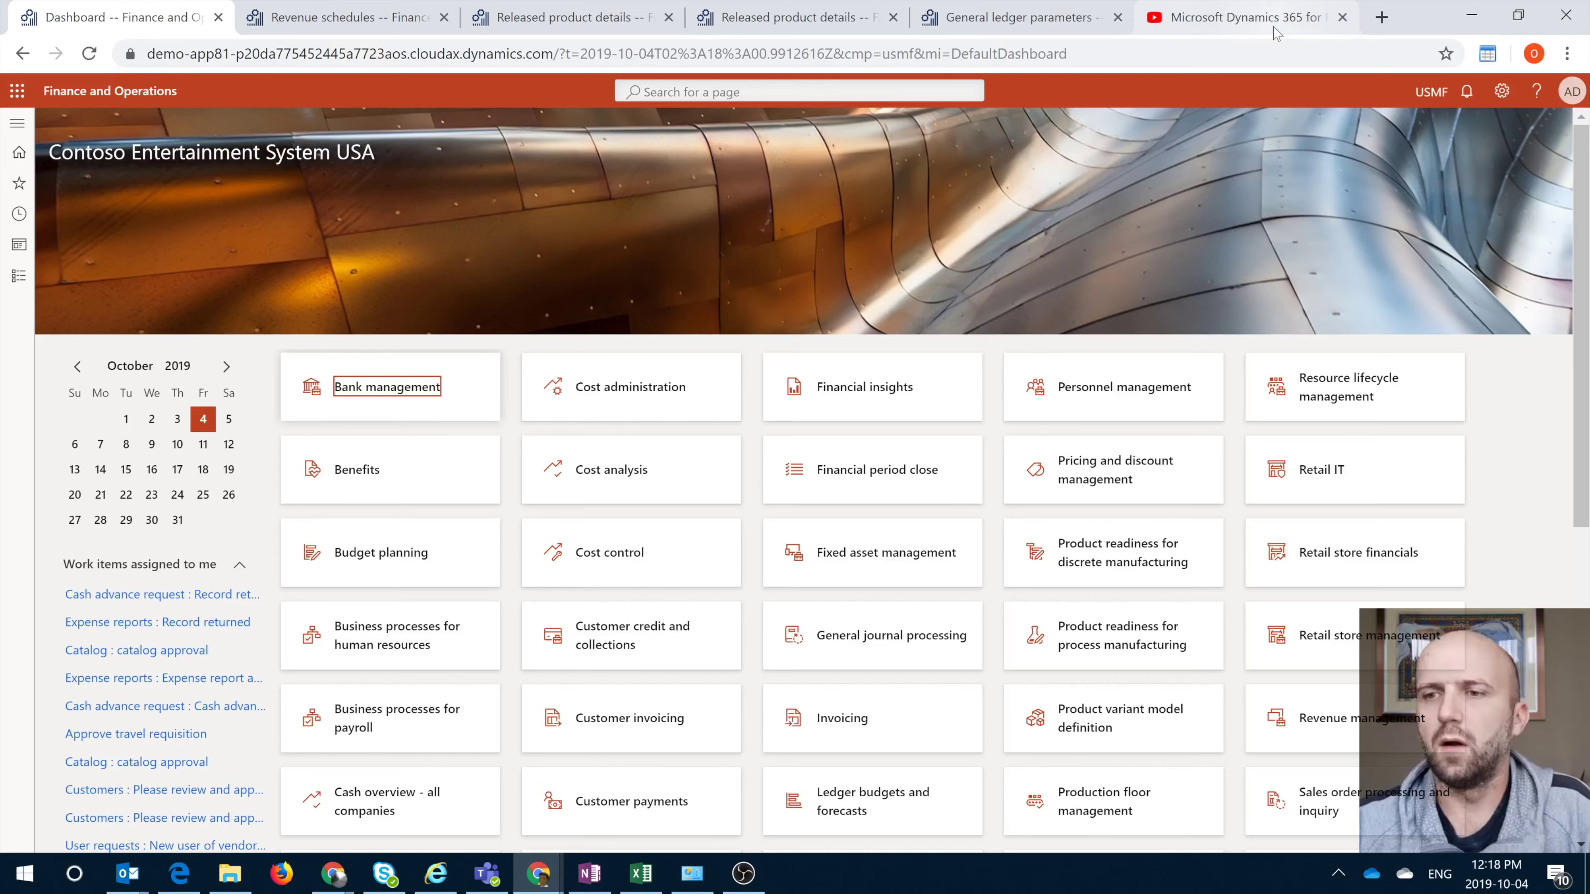
Switch to the YouTube page with Microsoft's Dynamics 365 Revenue Recognition session BRK3068.
left_click(1246, 14)
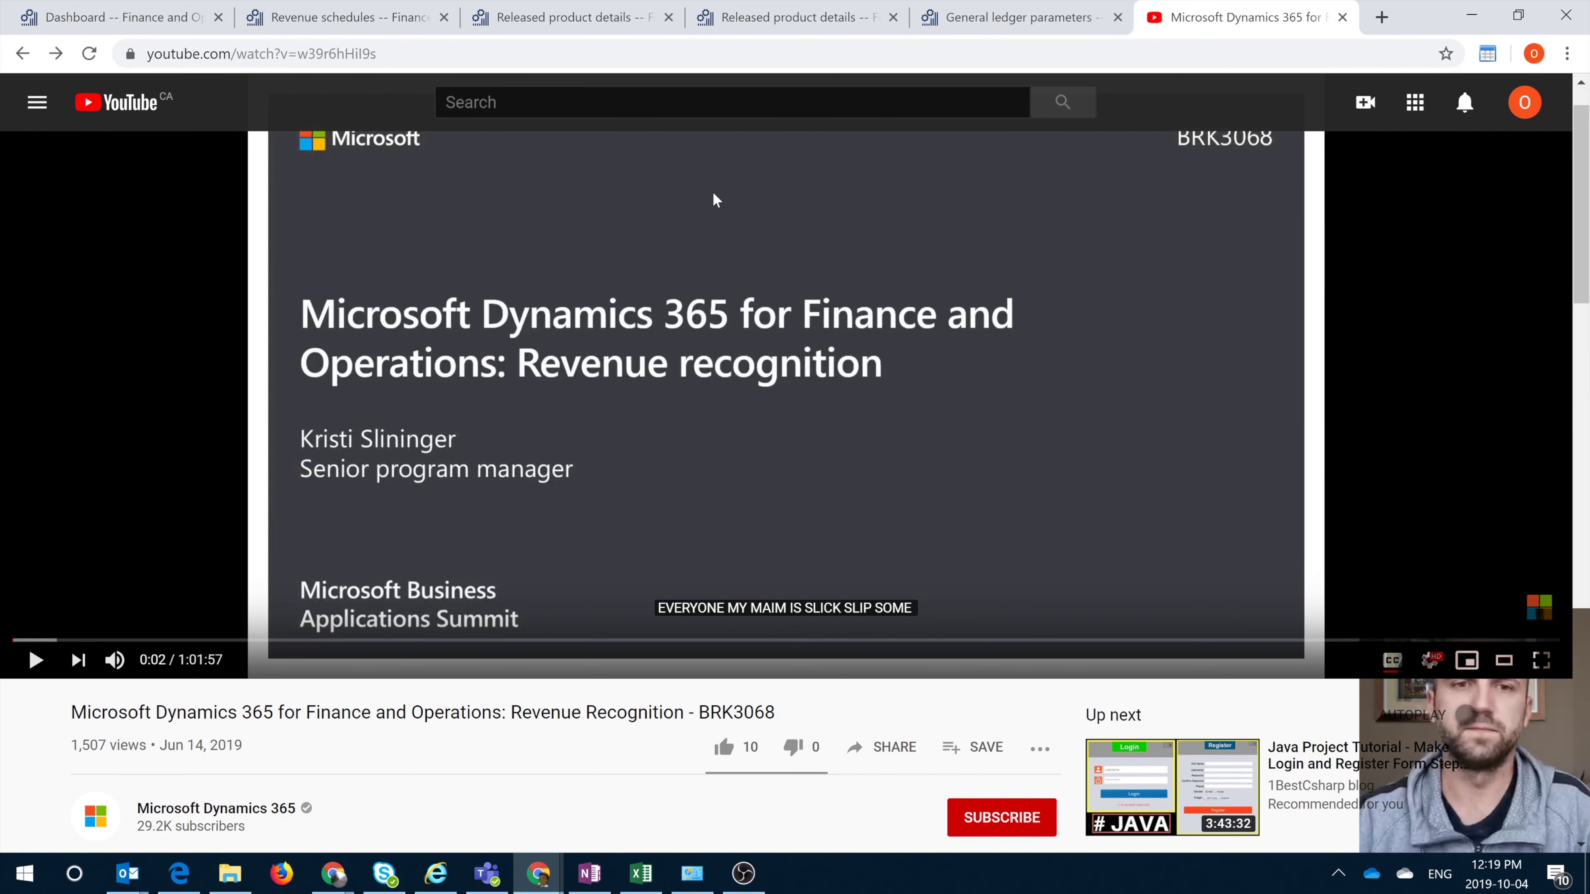
Return to the Finance and Operations dashboard, open the revenue schedules and view the period details of the Test schedule.
left_click(119, 17)
left_click(17, 124)
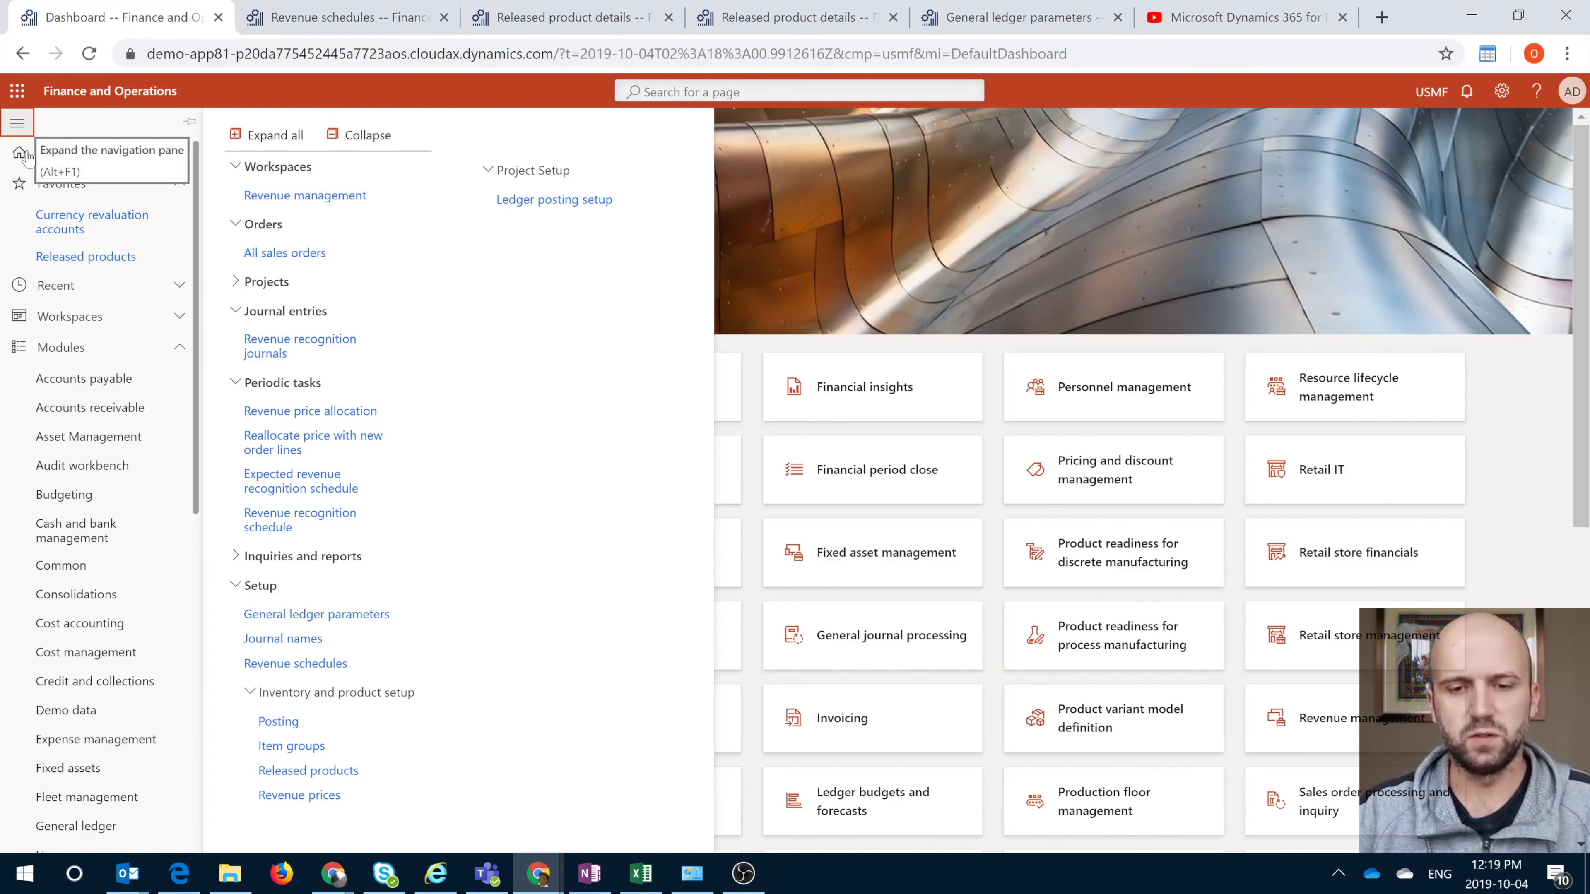
scroll(100, 714, "down", 8)
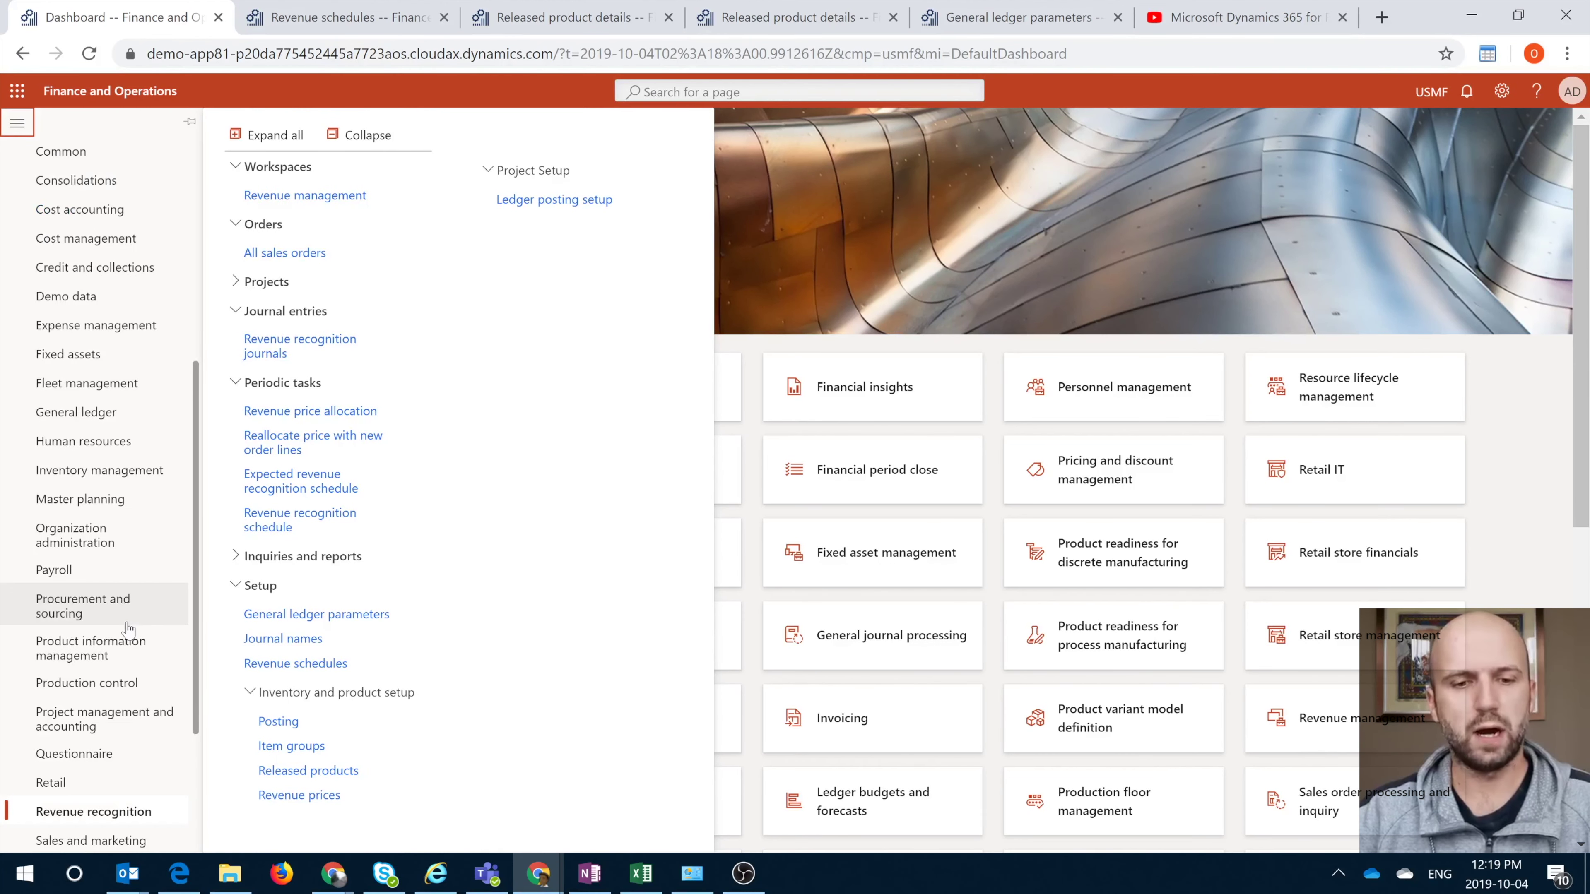
scroll(90, 738, "down", 1)
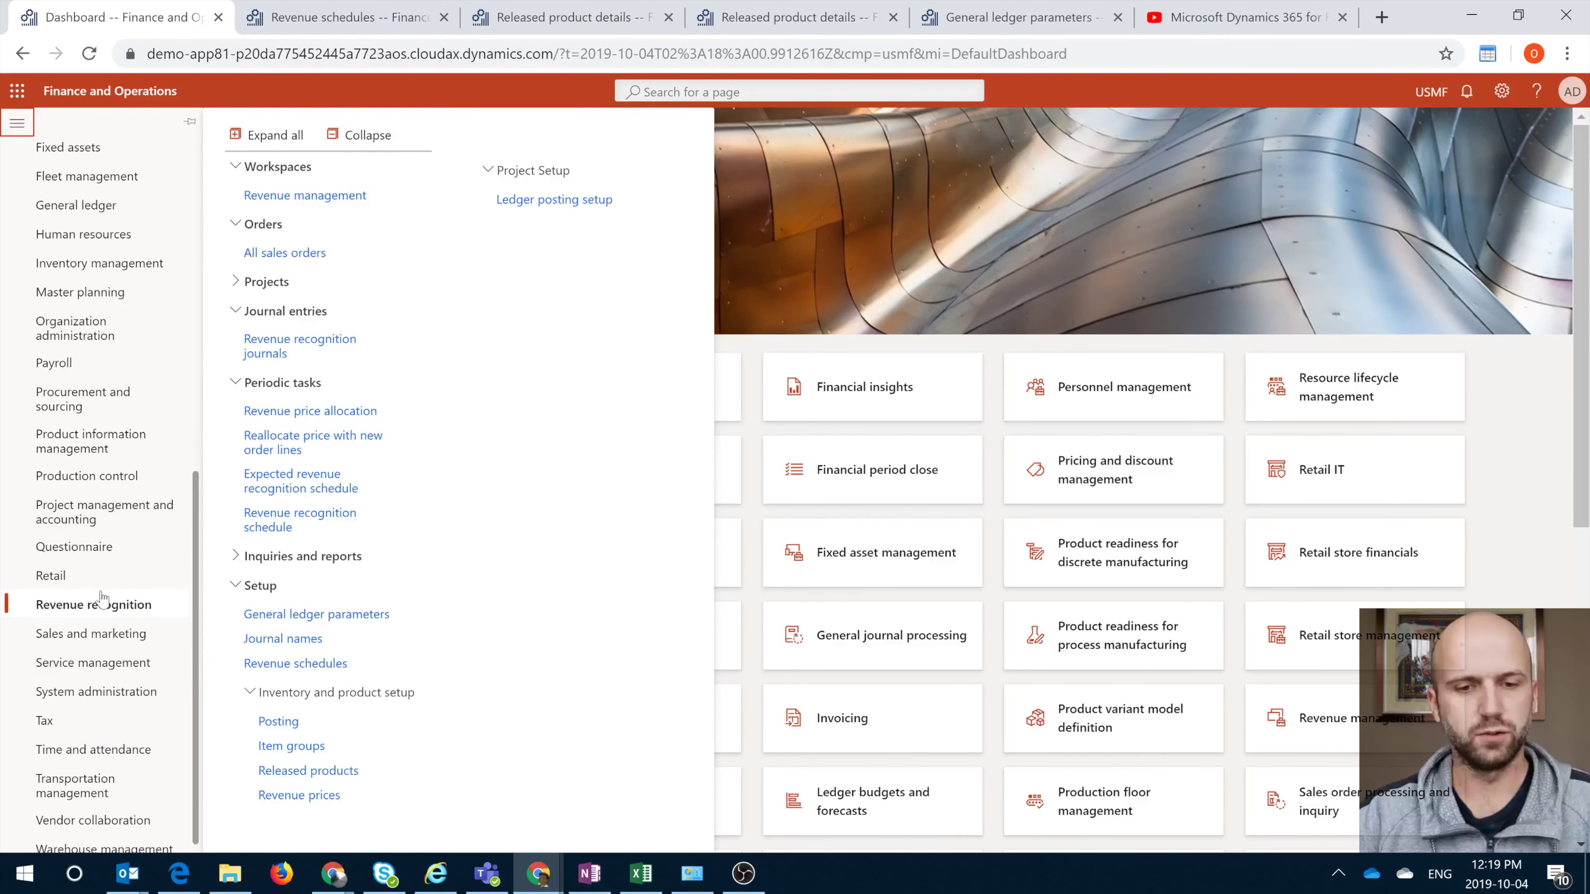
left_click(107, 612)
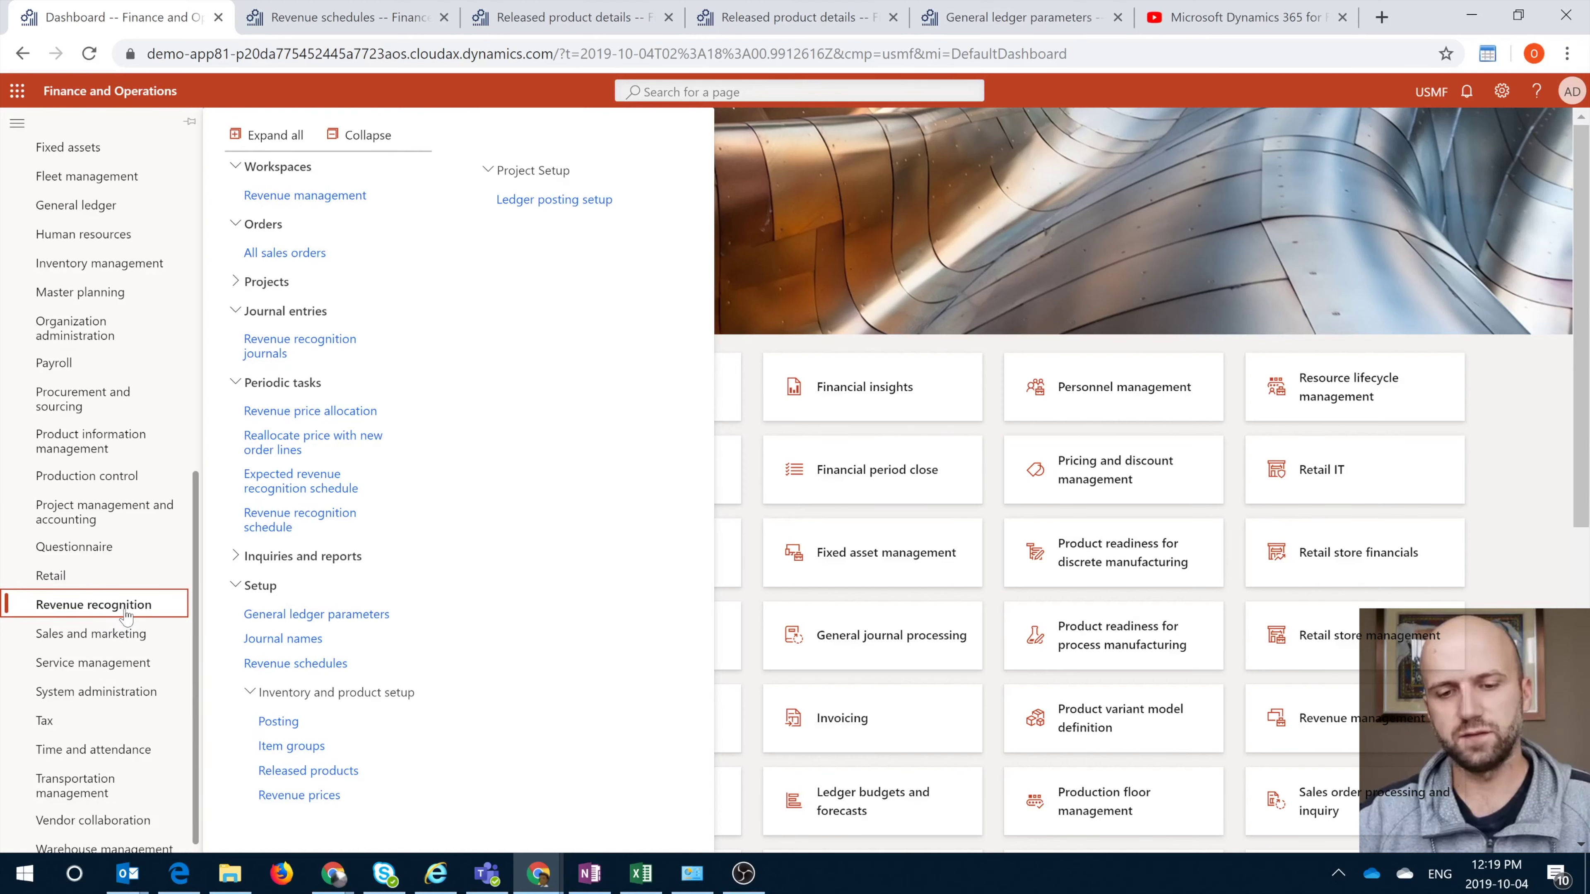
left_click(316, 669)
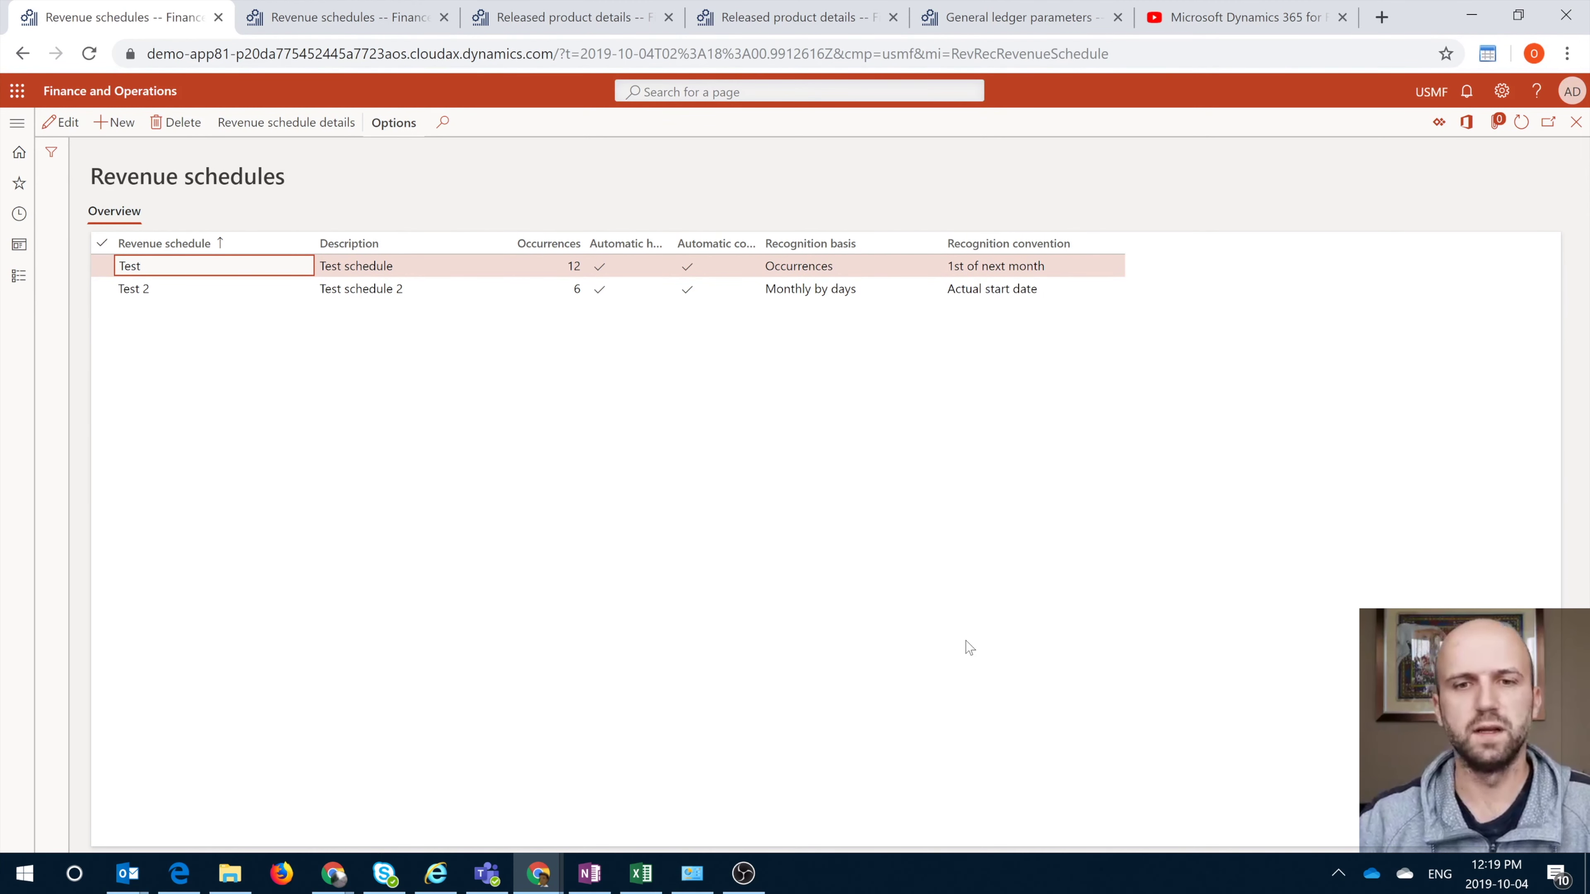
left_click(331, 123)
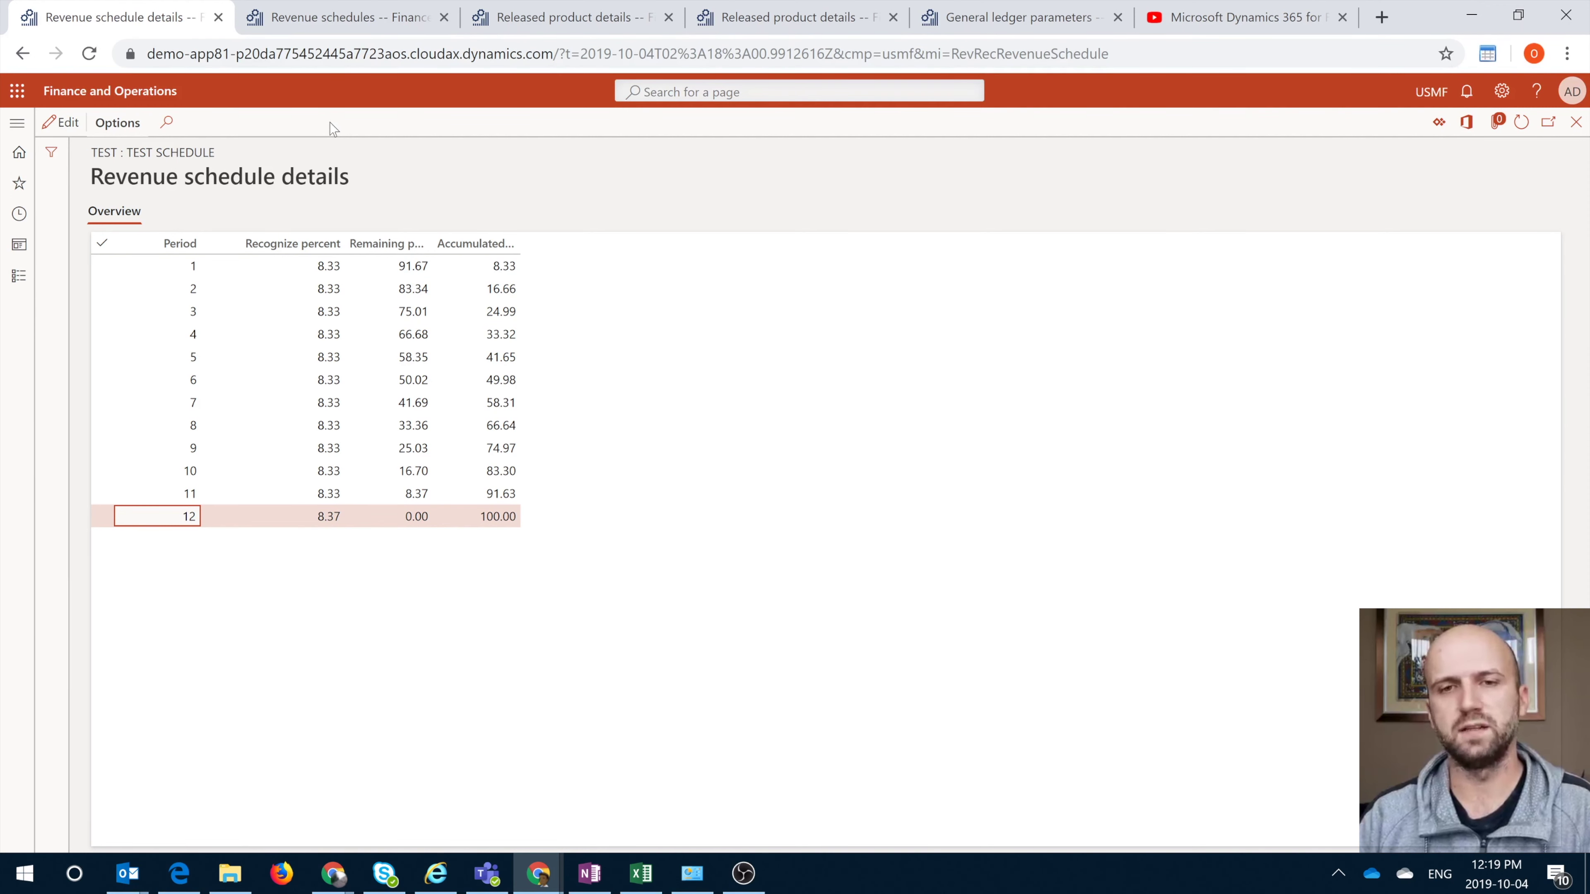
key("Escape")
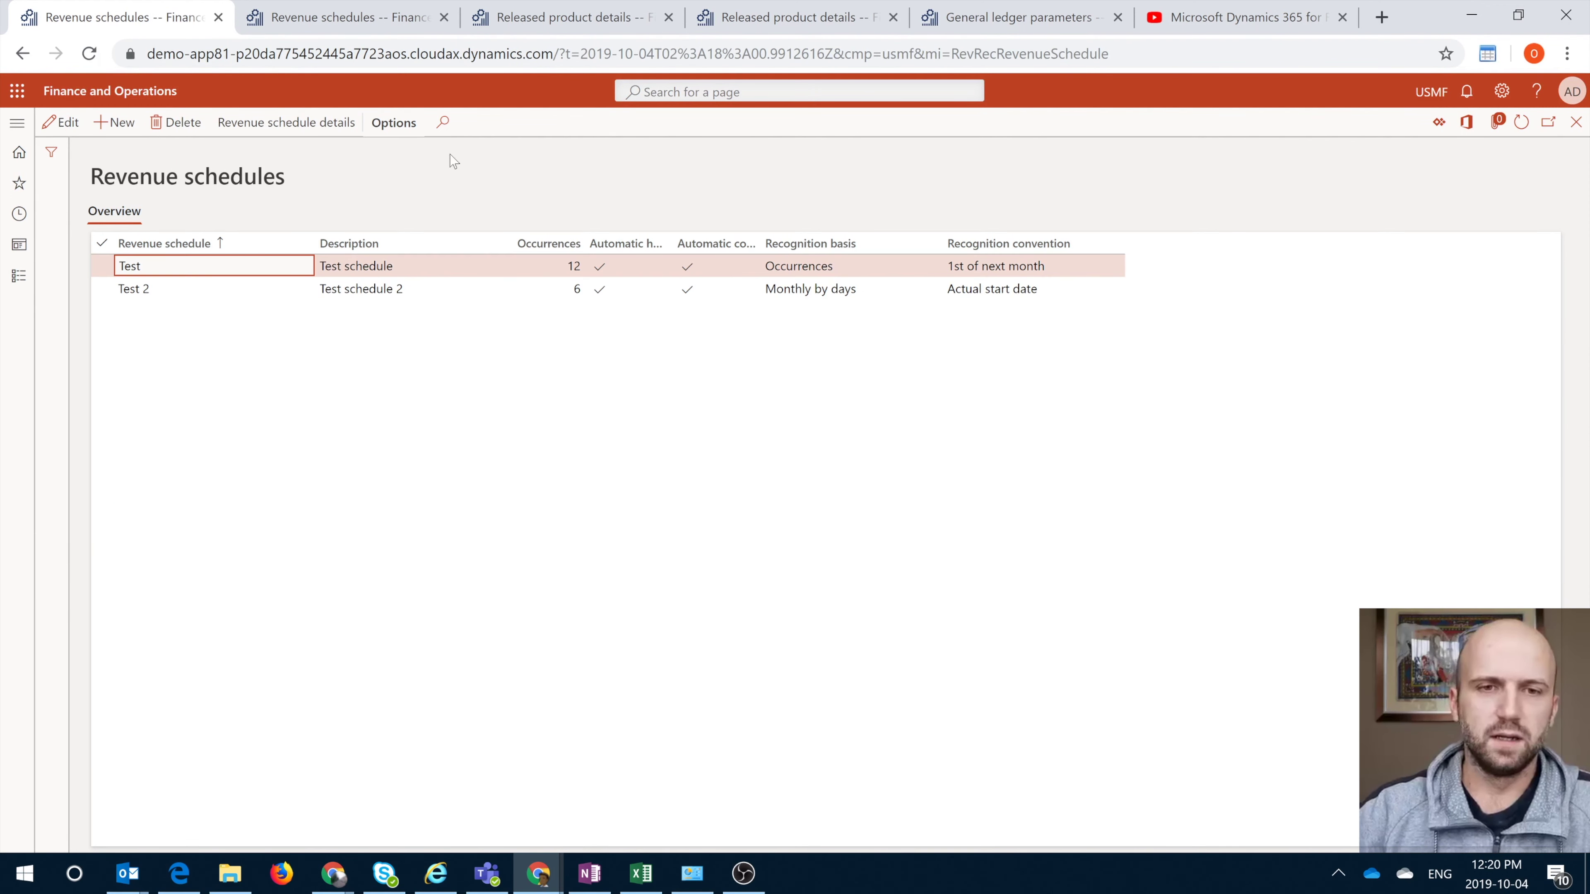
Open the revenue prices setup and review the allocation prices of items 4401, Service and Warranty.
left_click(27, 130)
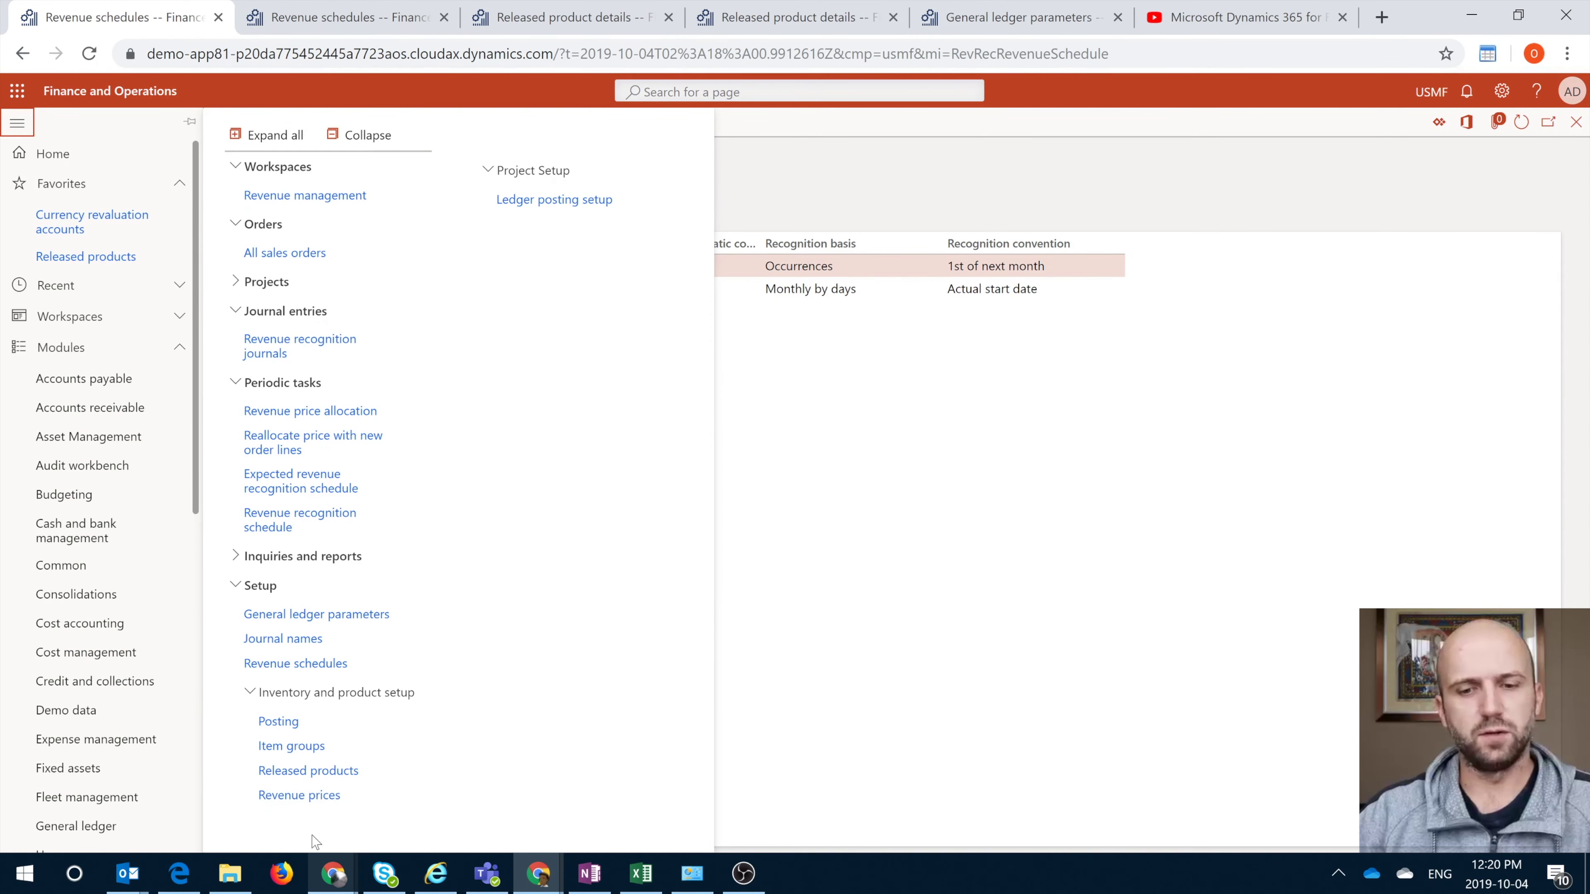
left_click(312, 803)
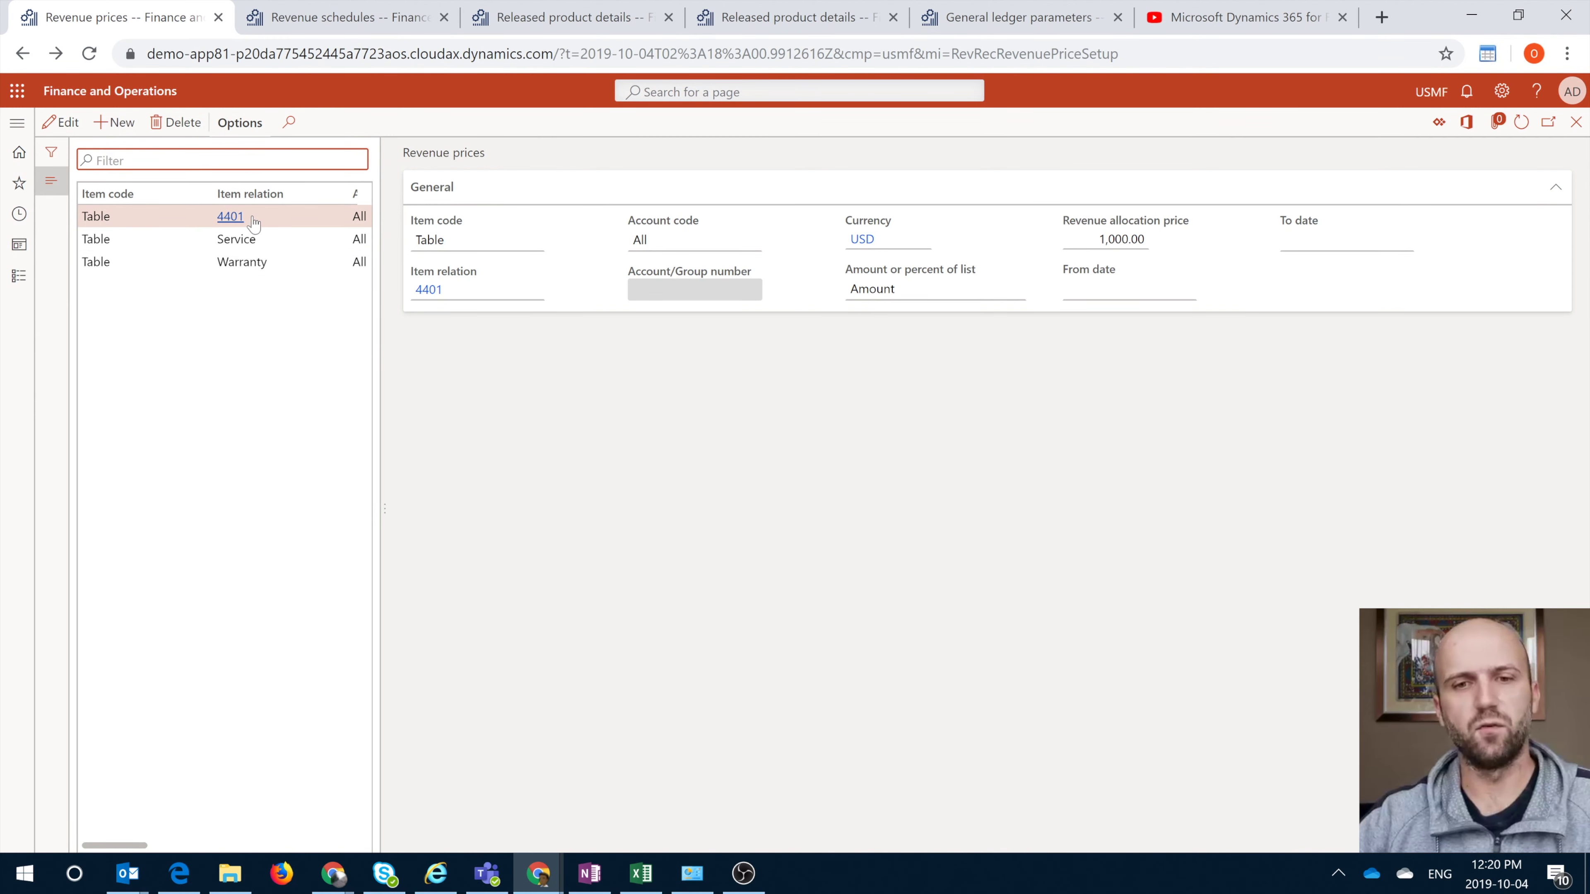
mouse_move(276, 217)
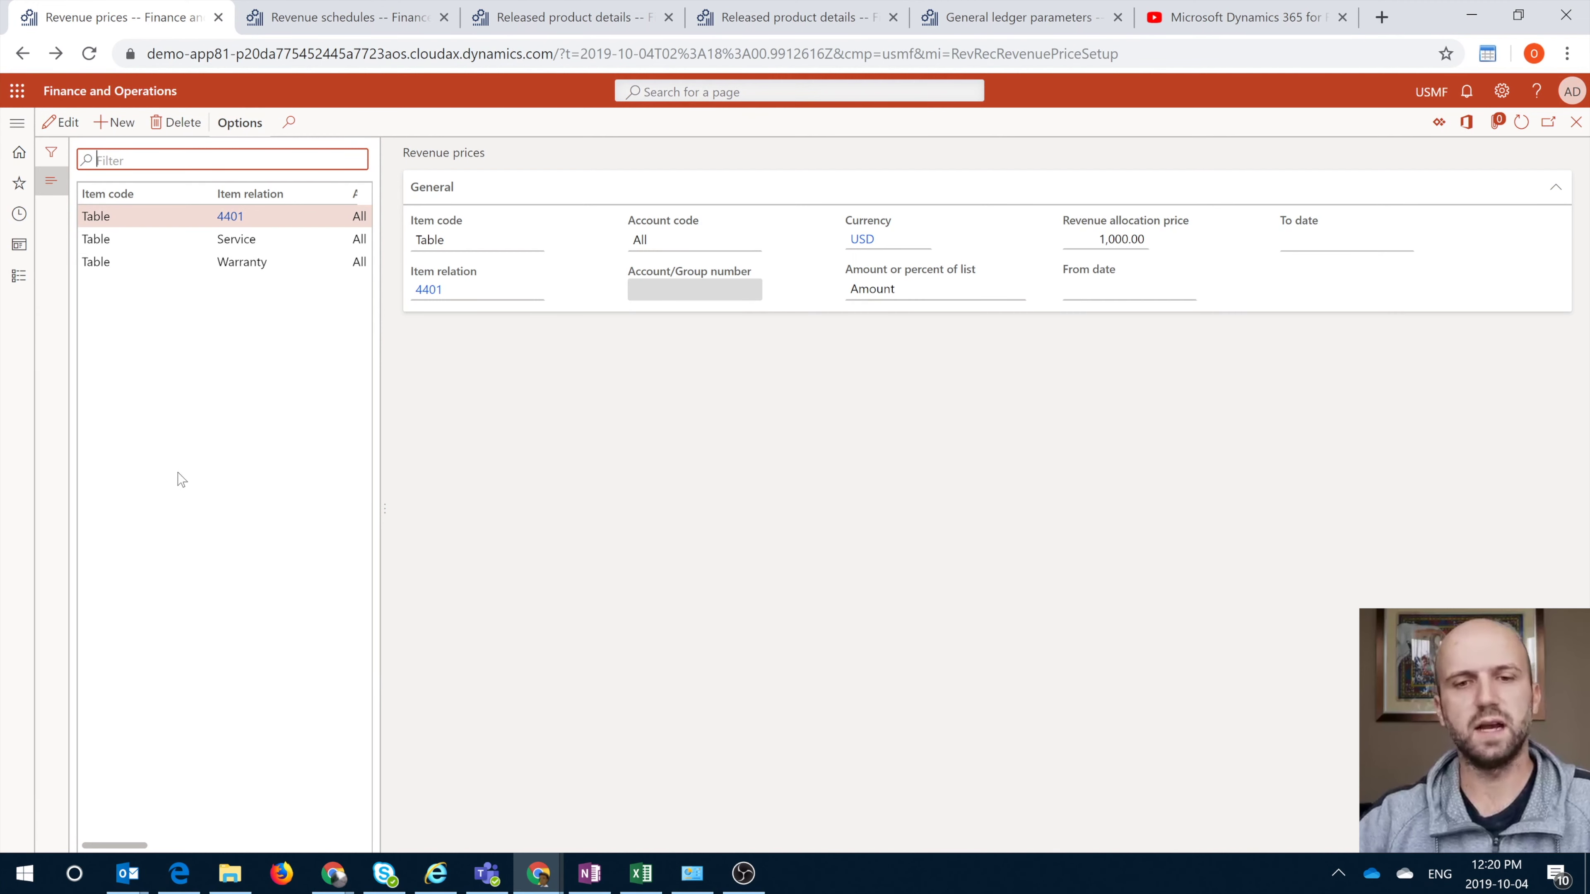
left_click(312, 239)
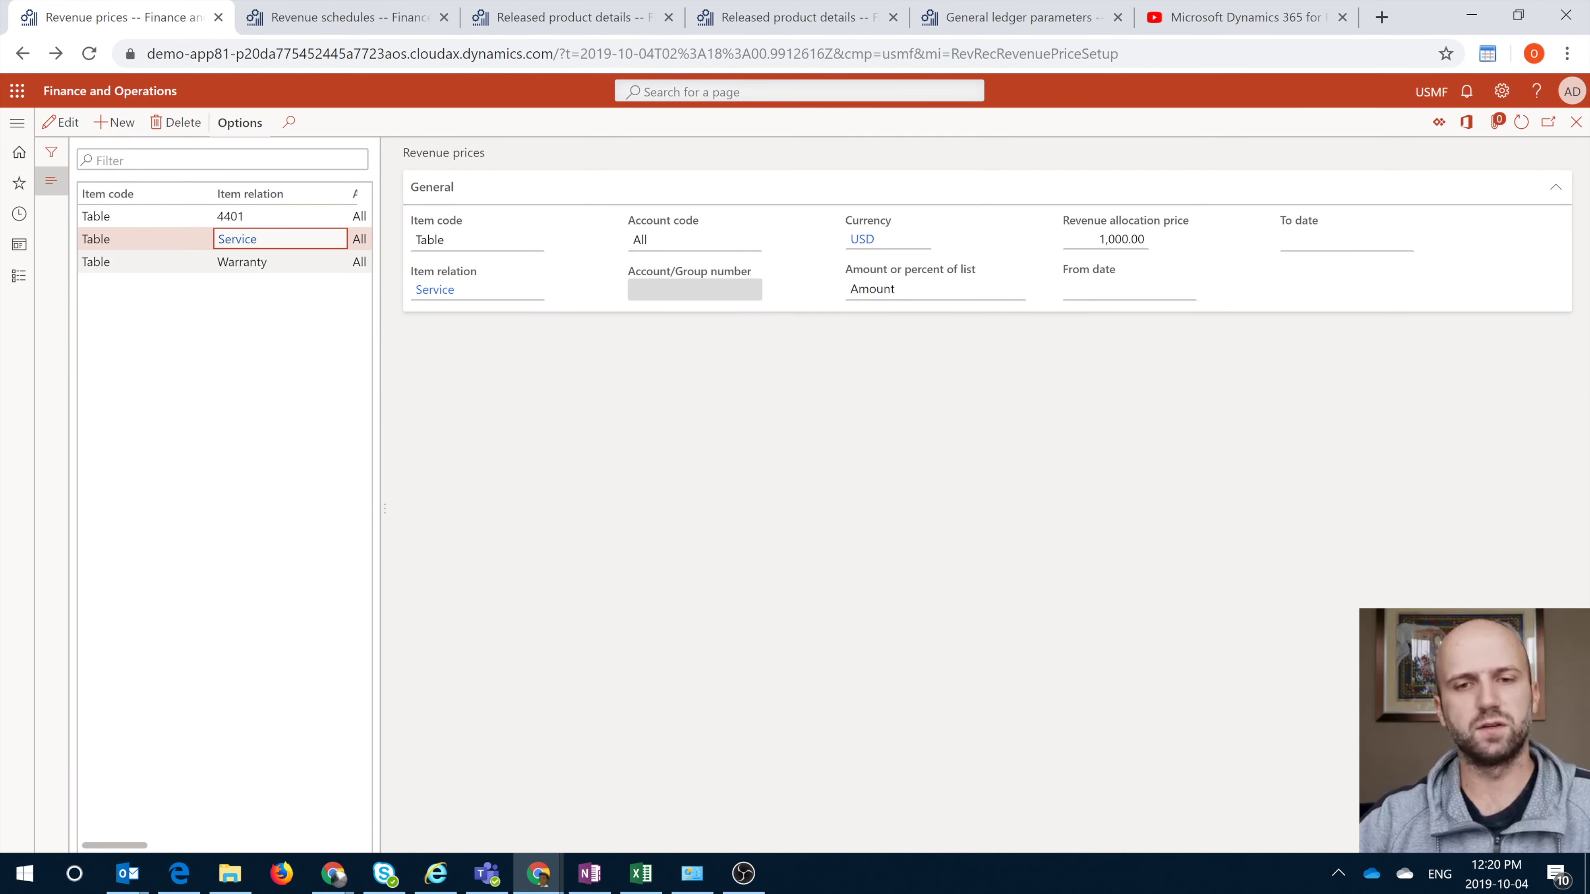
left_click(269, 262)
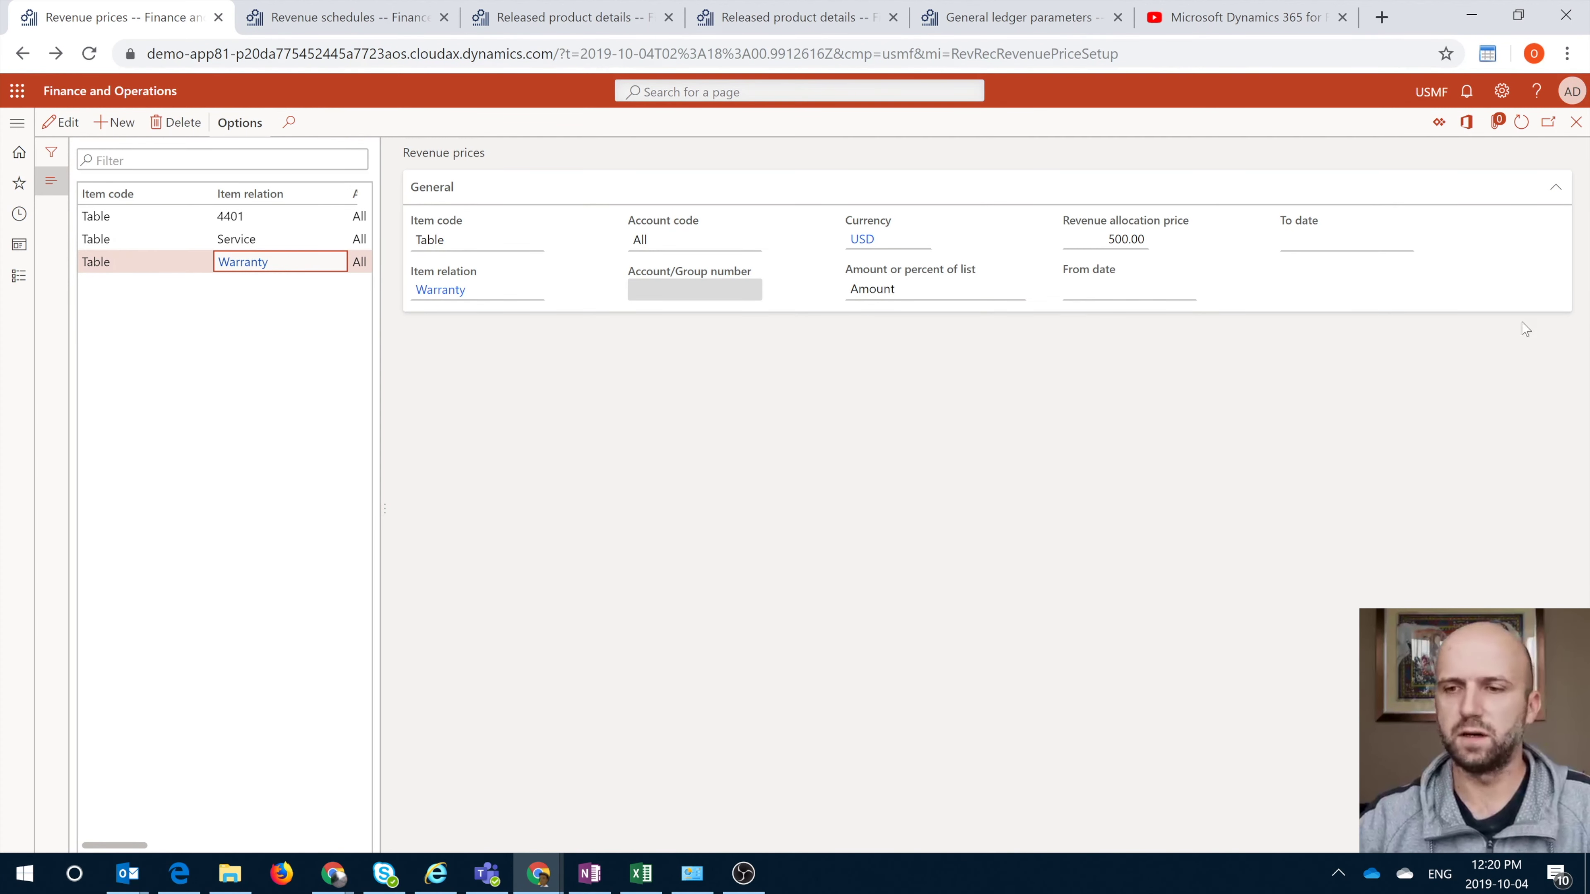
left_click(1121, 241)
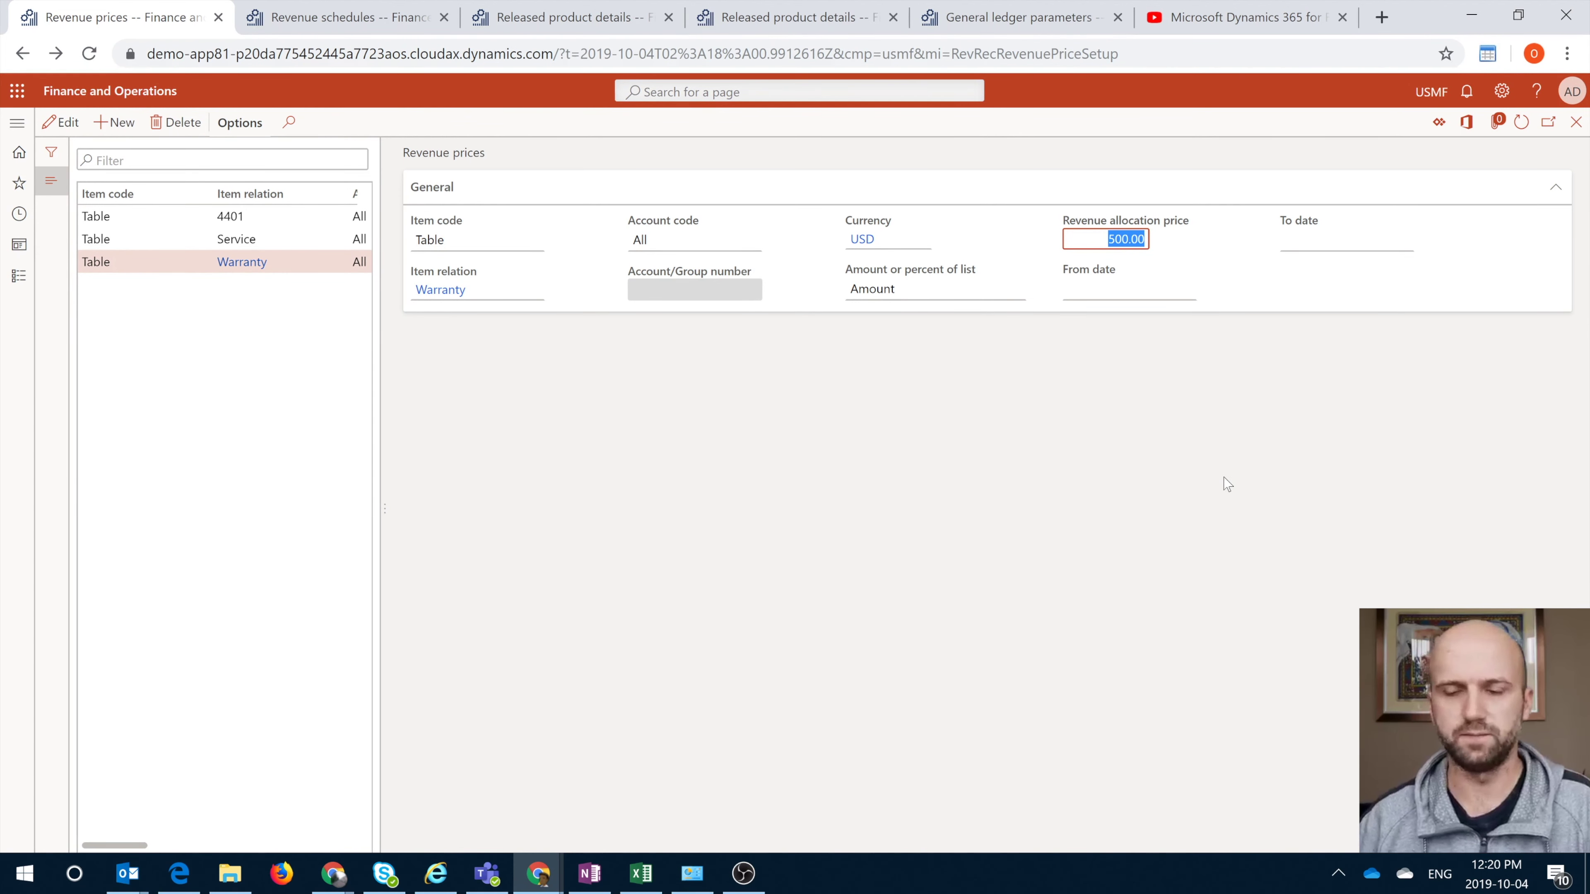
Open the released product details of the Warranty item at its Revenue recognition section.
left_click(17, 123)
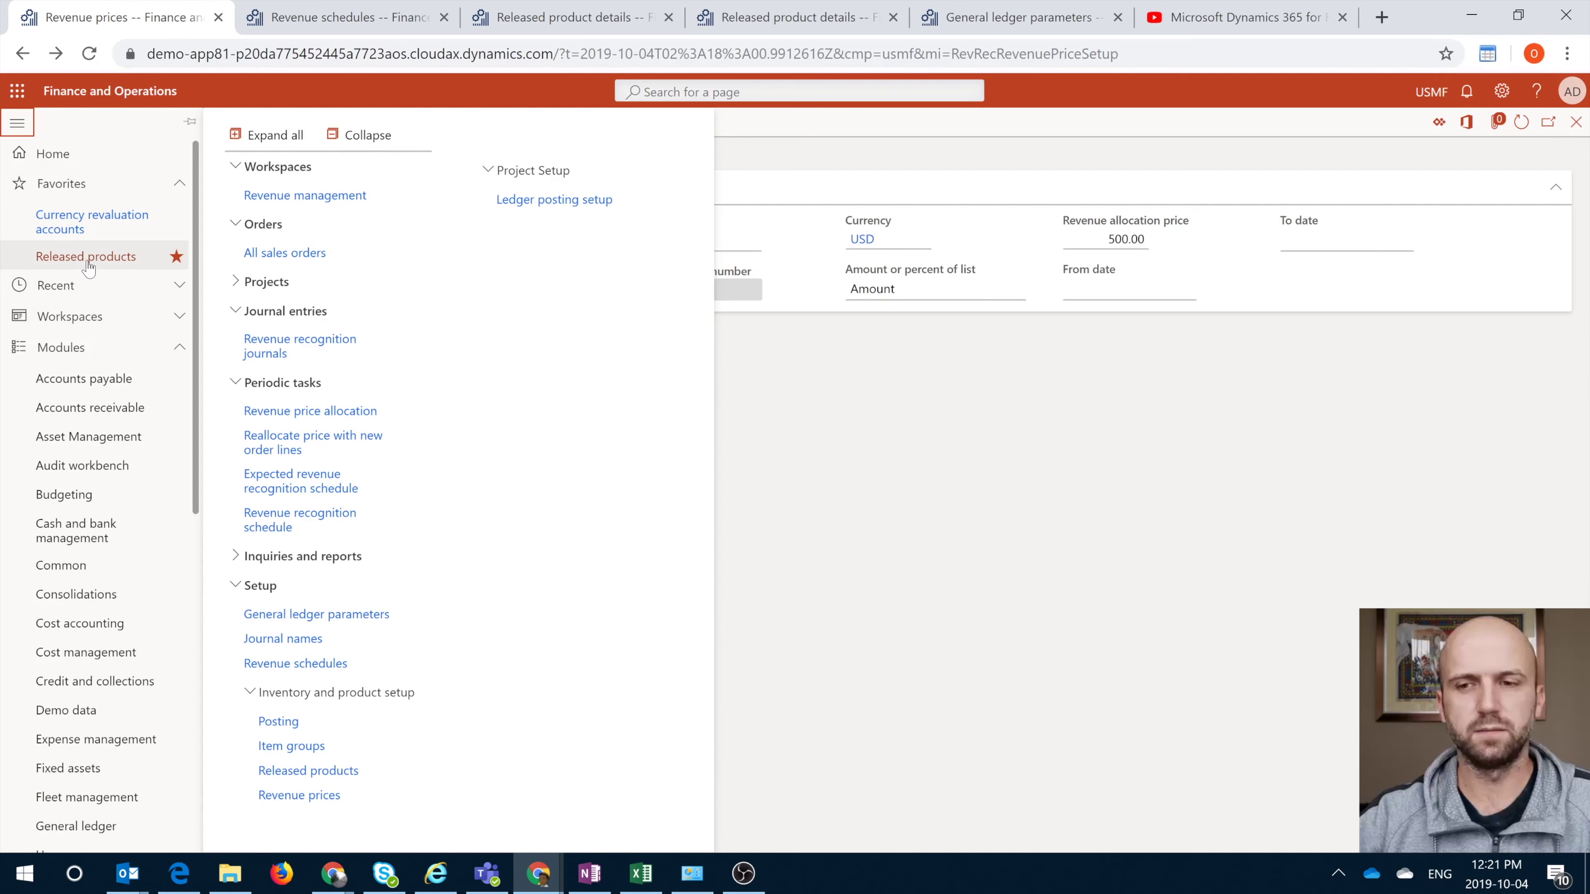
left_click(1123, 526)
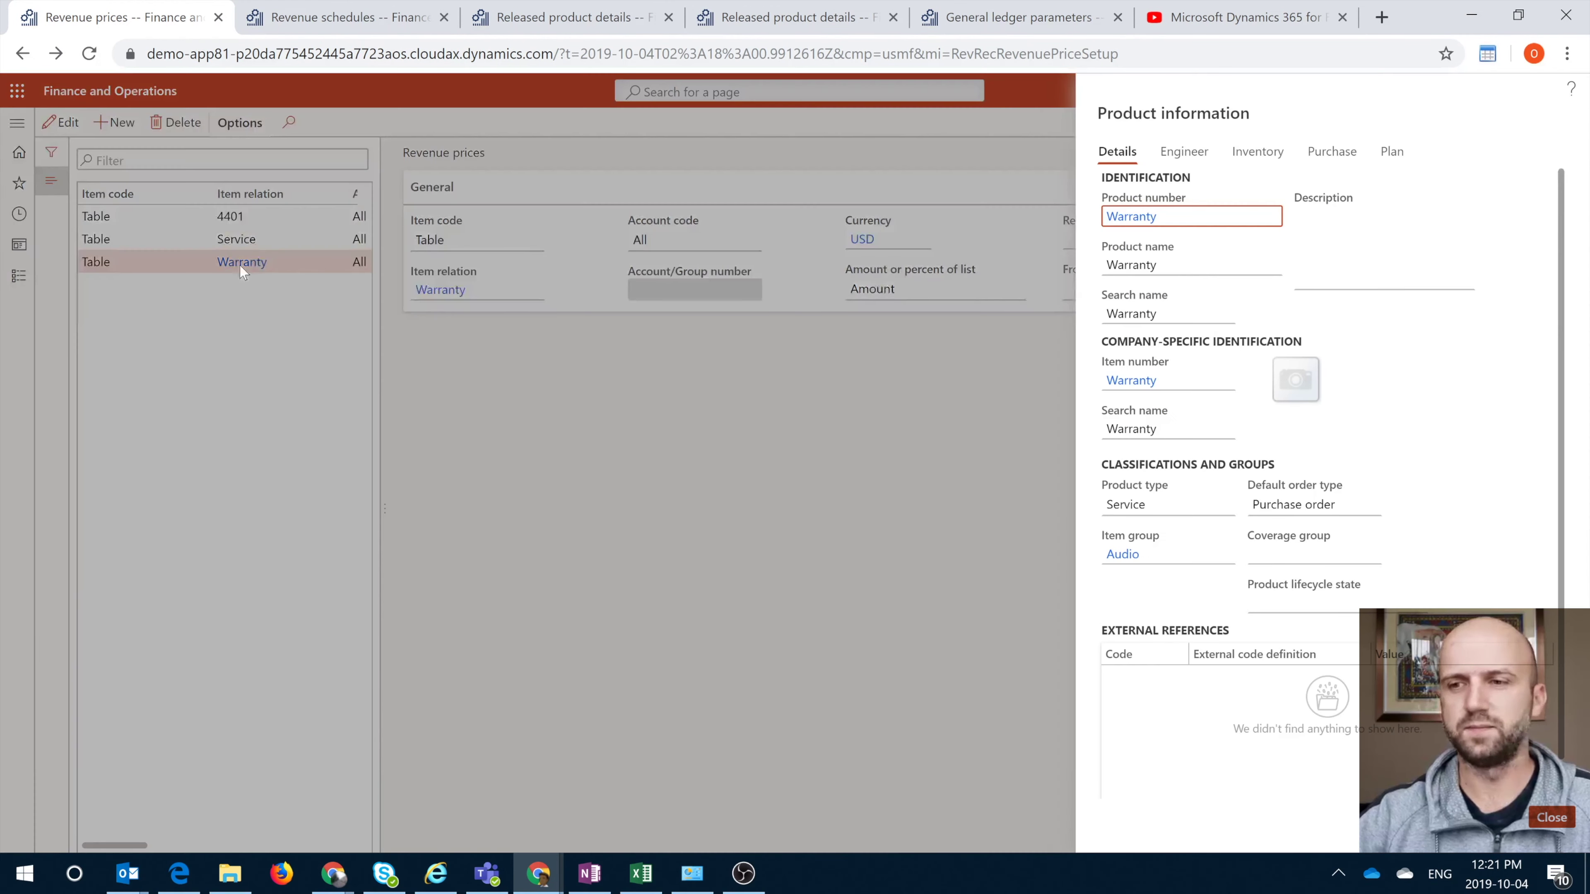
left_click(239, 265)
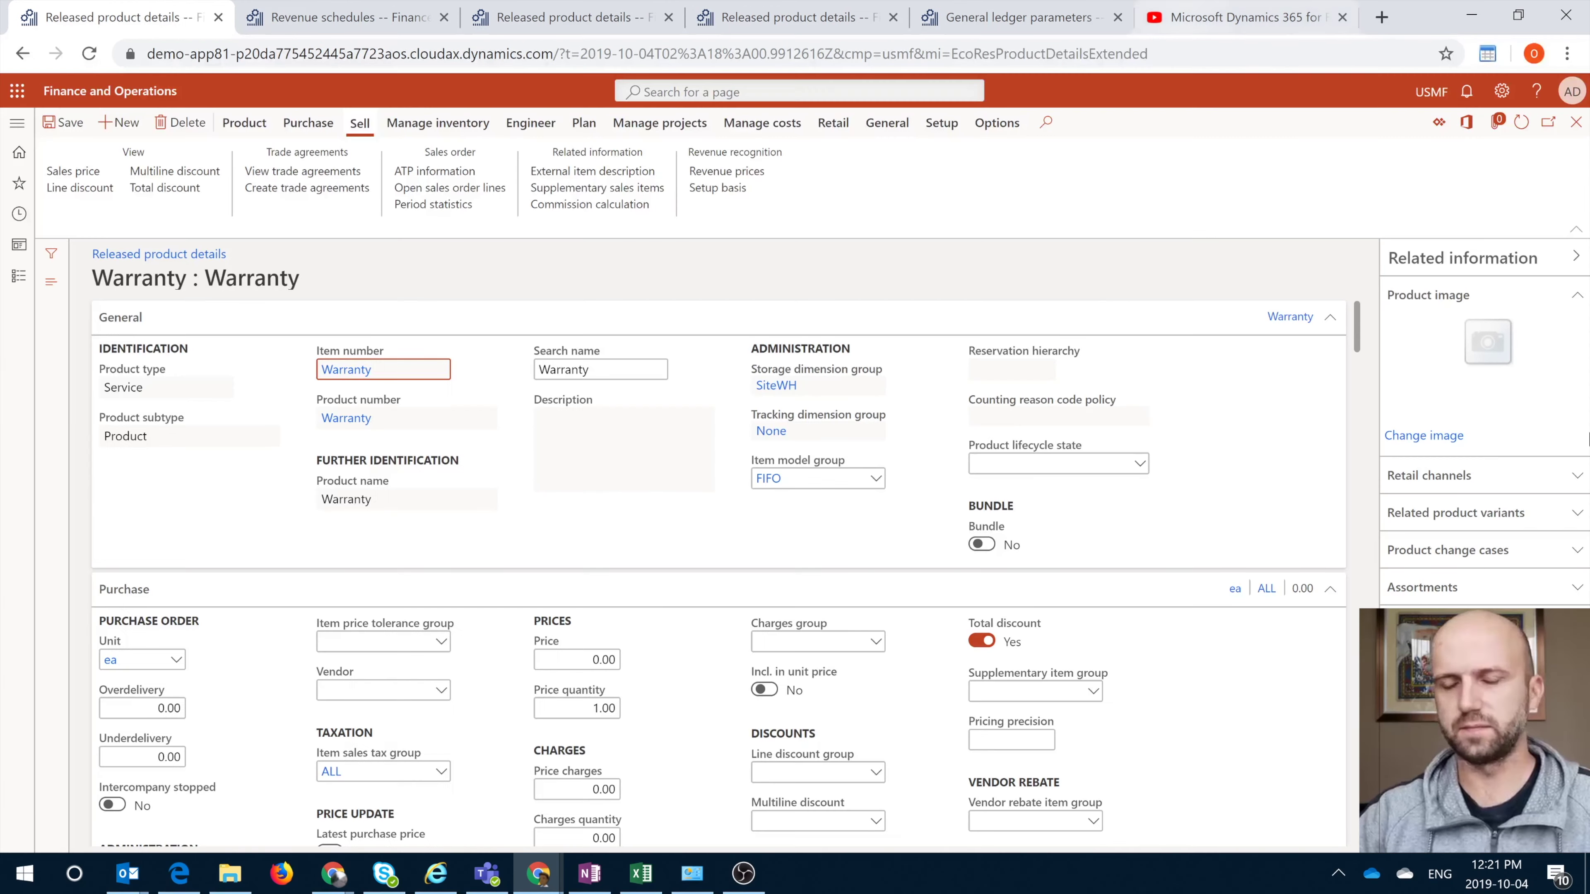
left_click_drag(1357, 326, 1362, 873)
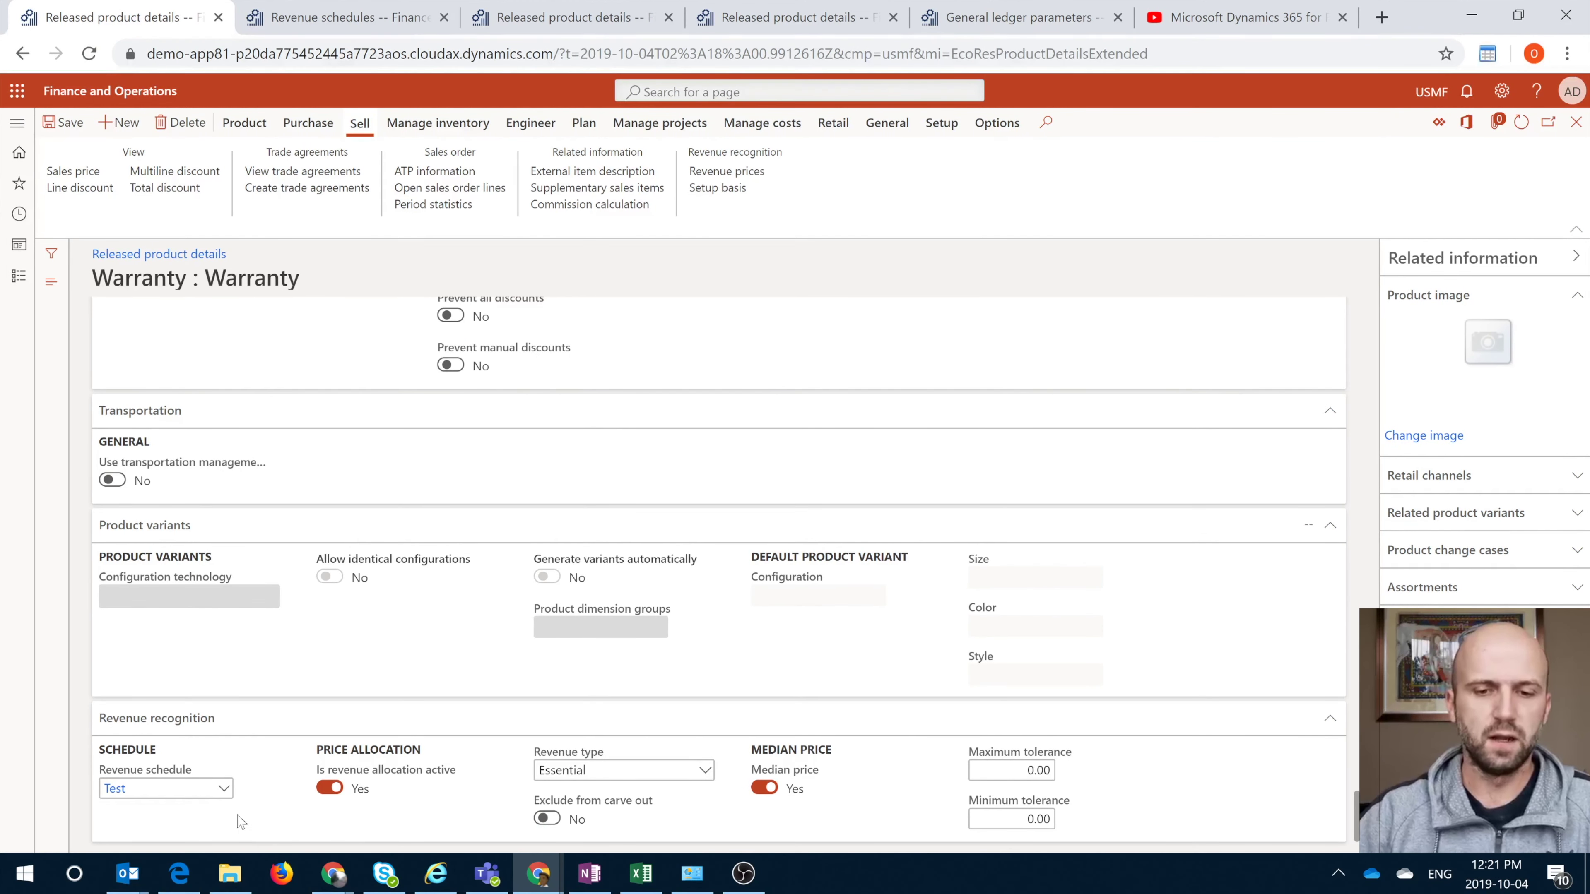
Review the available revenue schedule and revenue type options for the Warranty product, leaving Test and Essential selected.
left_click(221, 797)
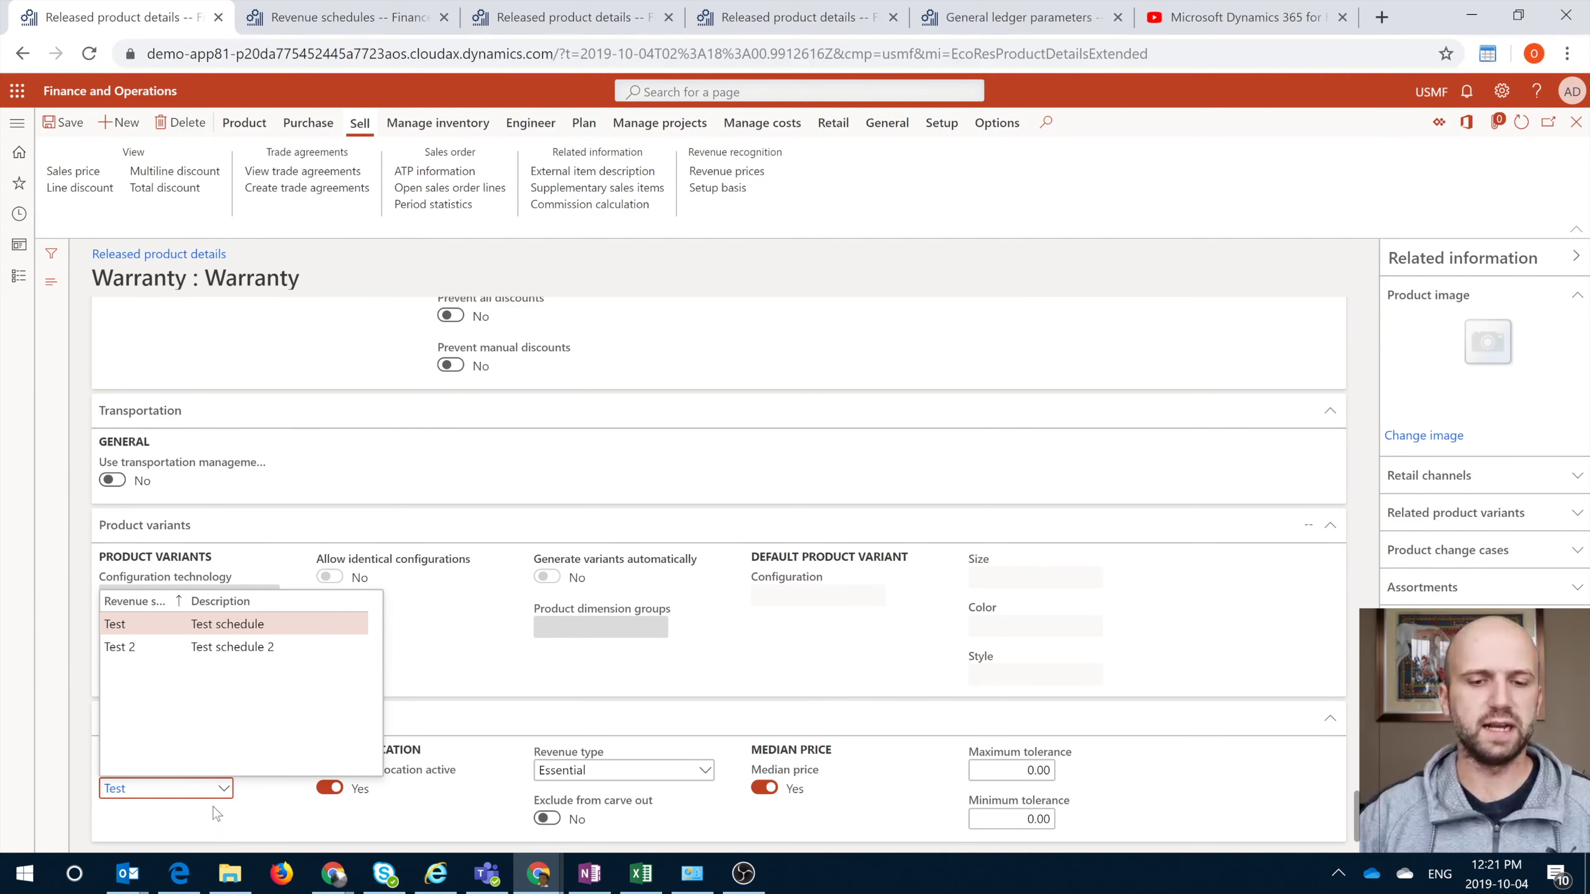
left_click(213, 821)
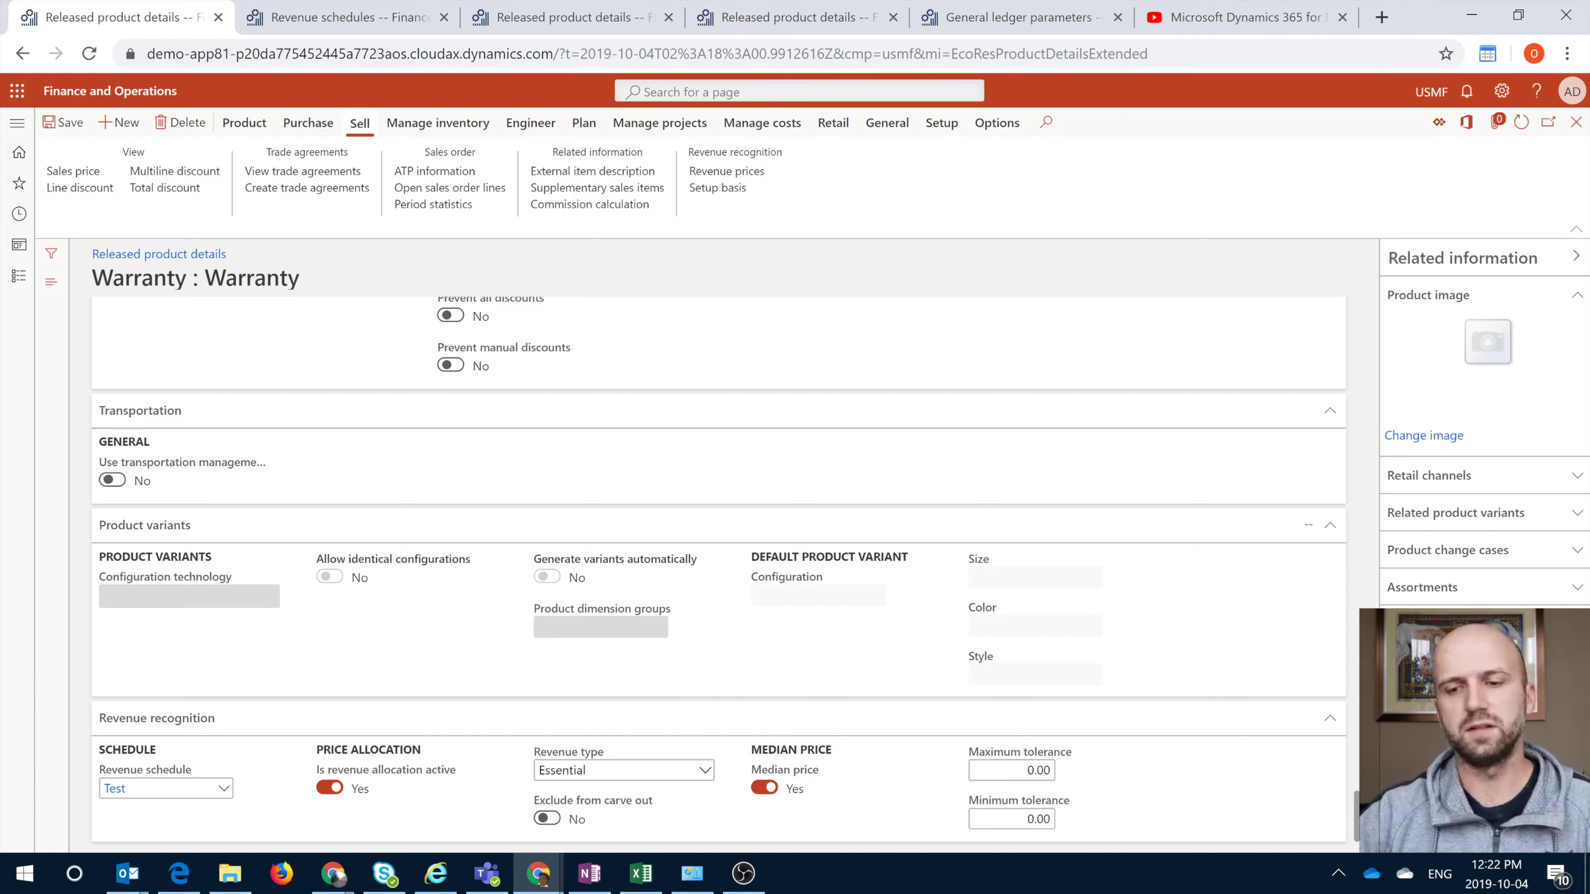
left_click(705, 776)
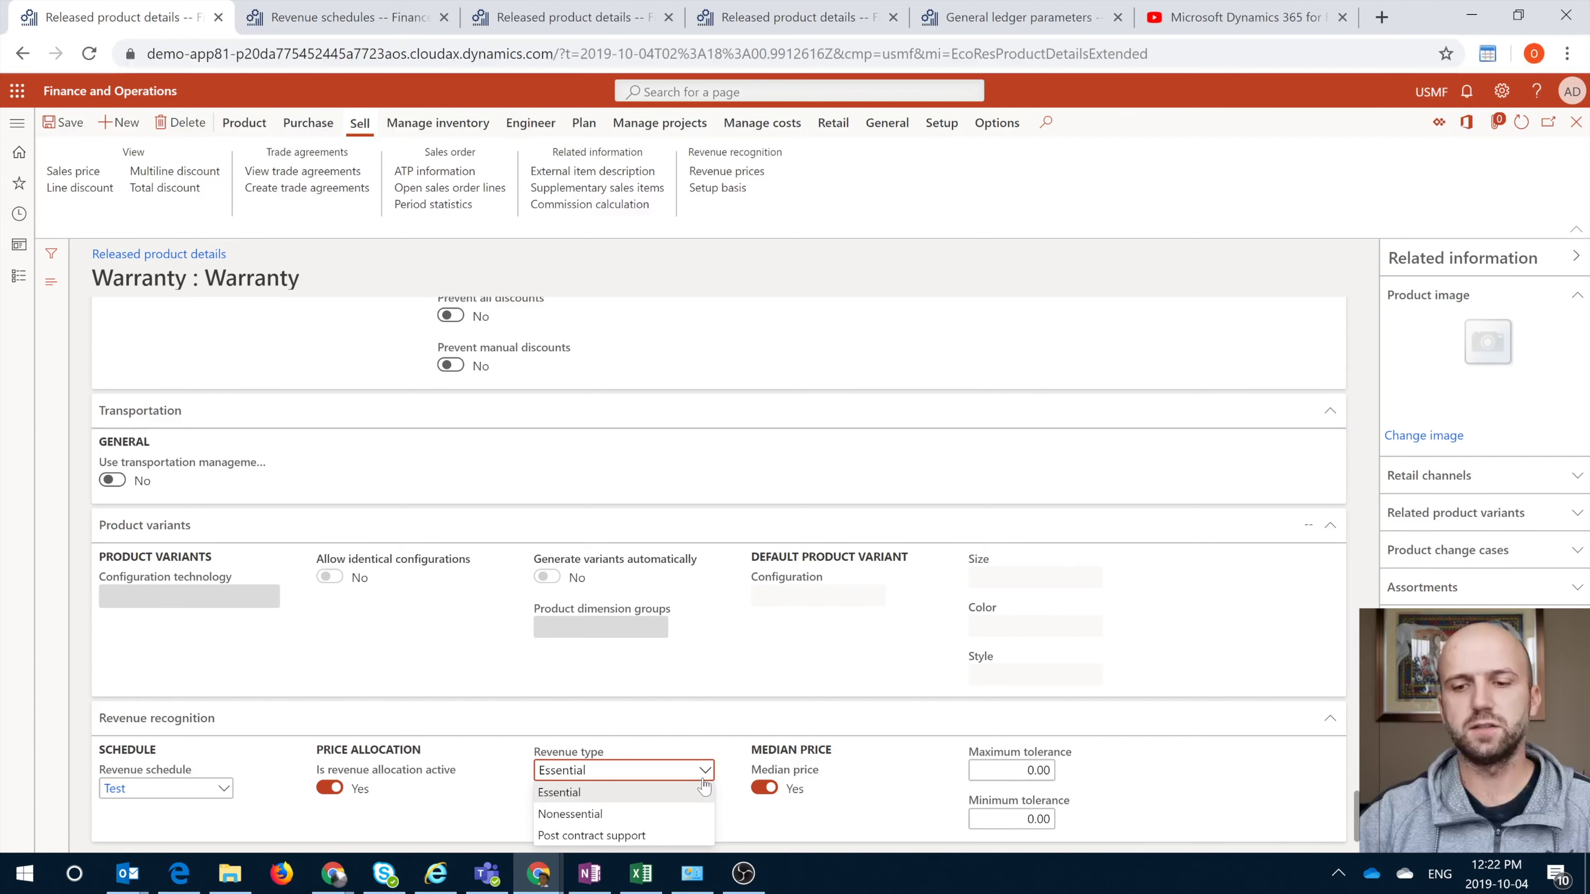
left_click(736, 822)
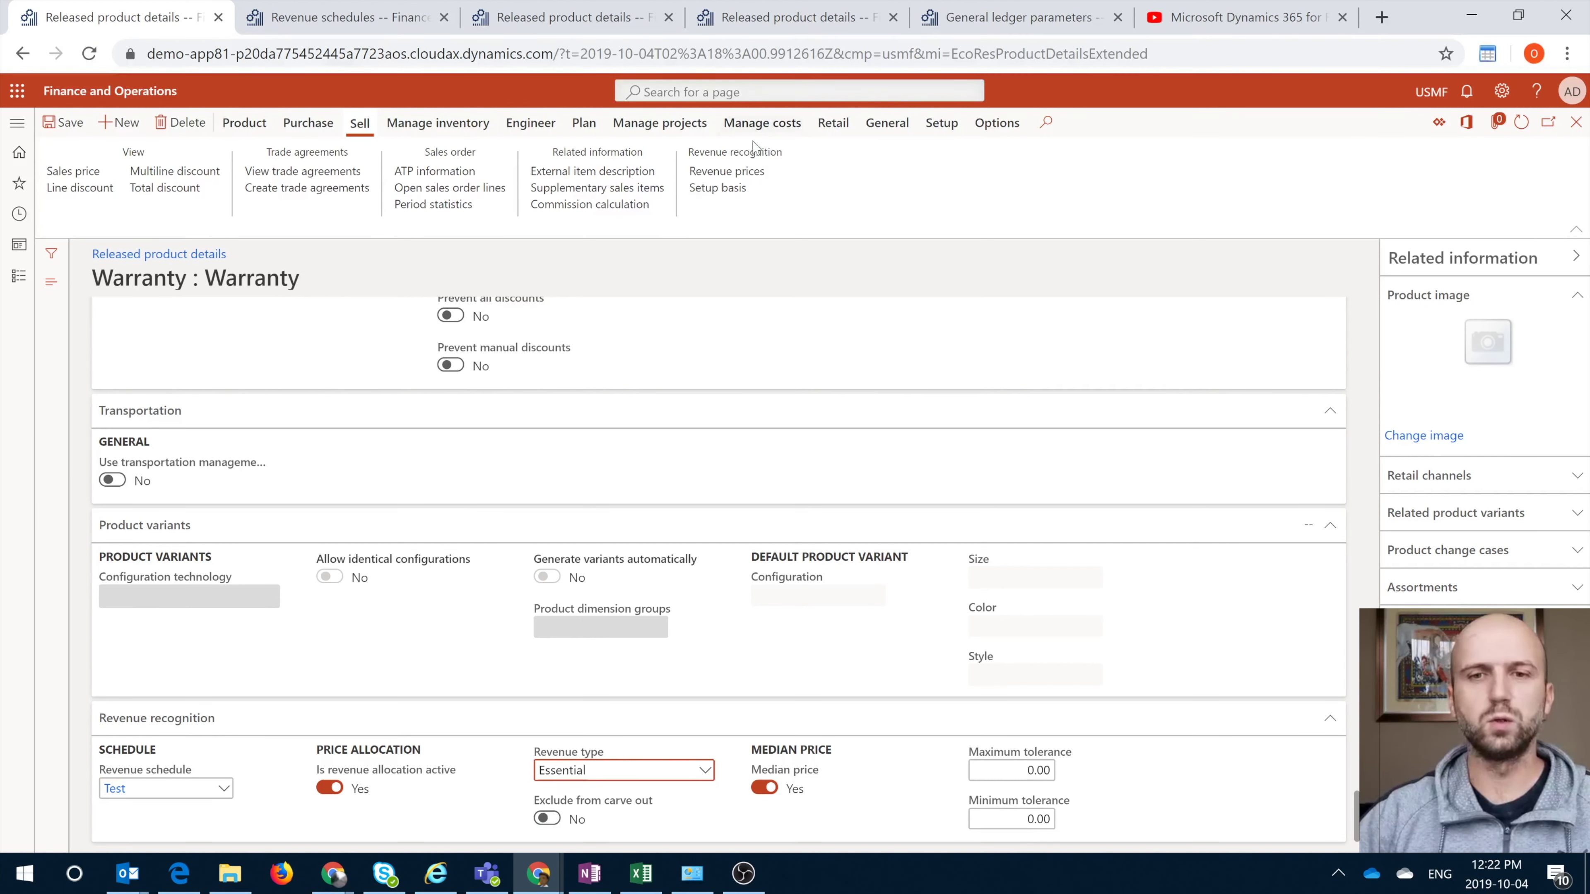
View the revenue prices defined for the Warranty product and return to its product details.
left_click(361, 127)
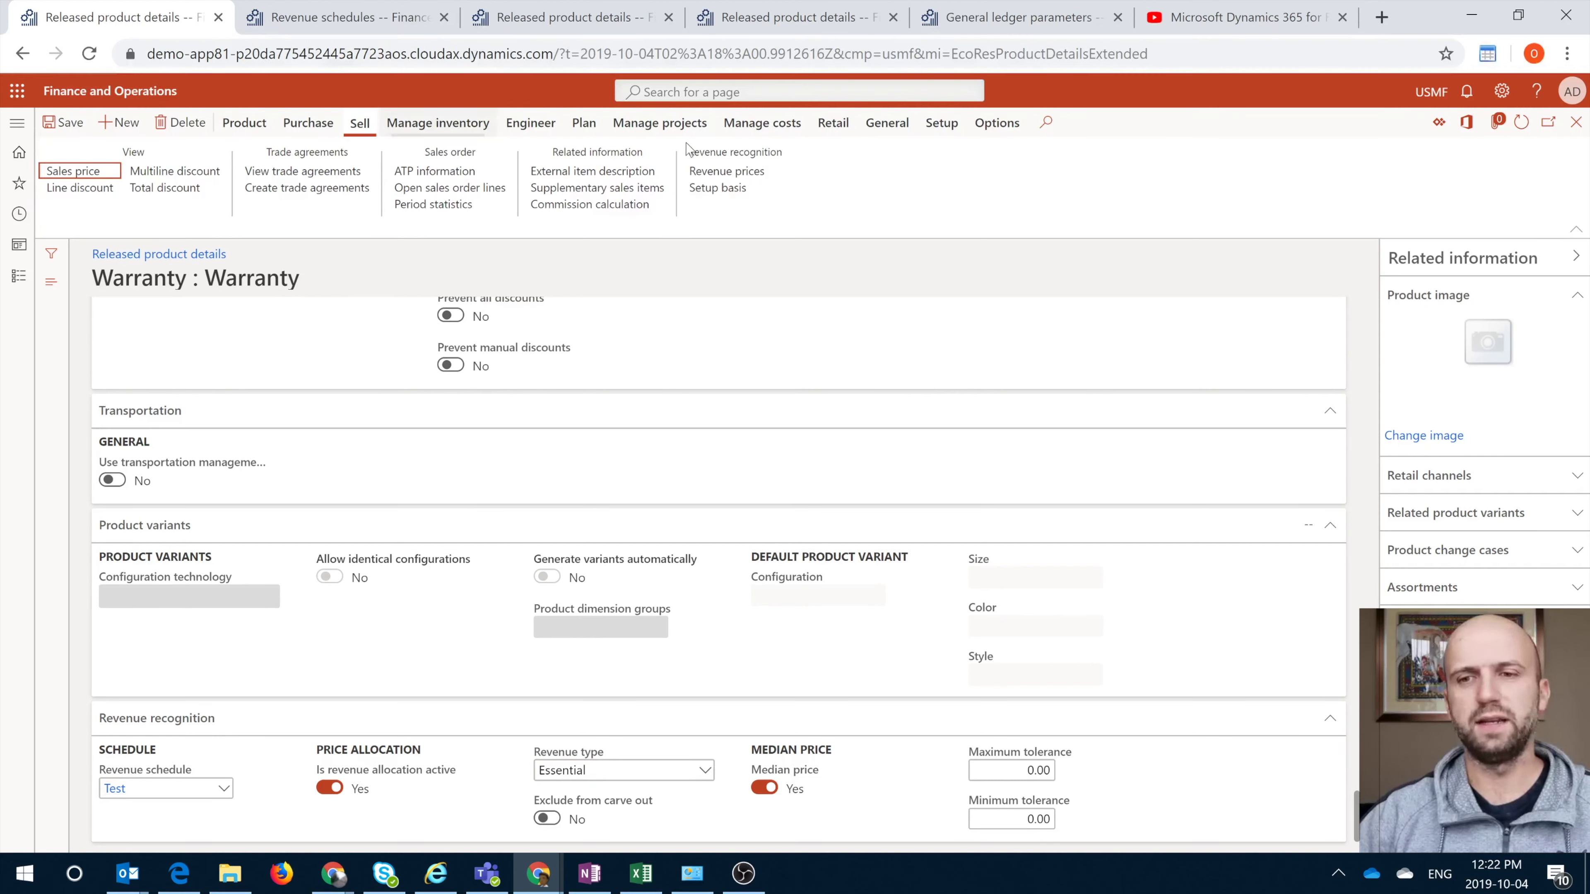
left_click(743, 173)
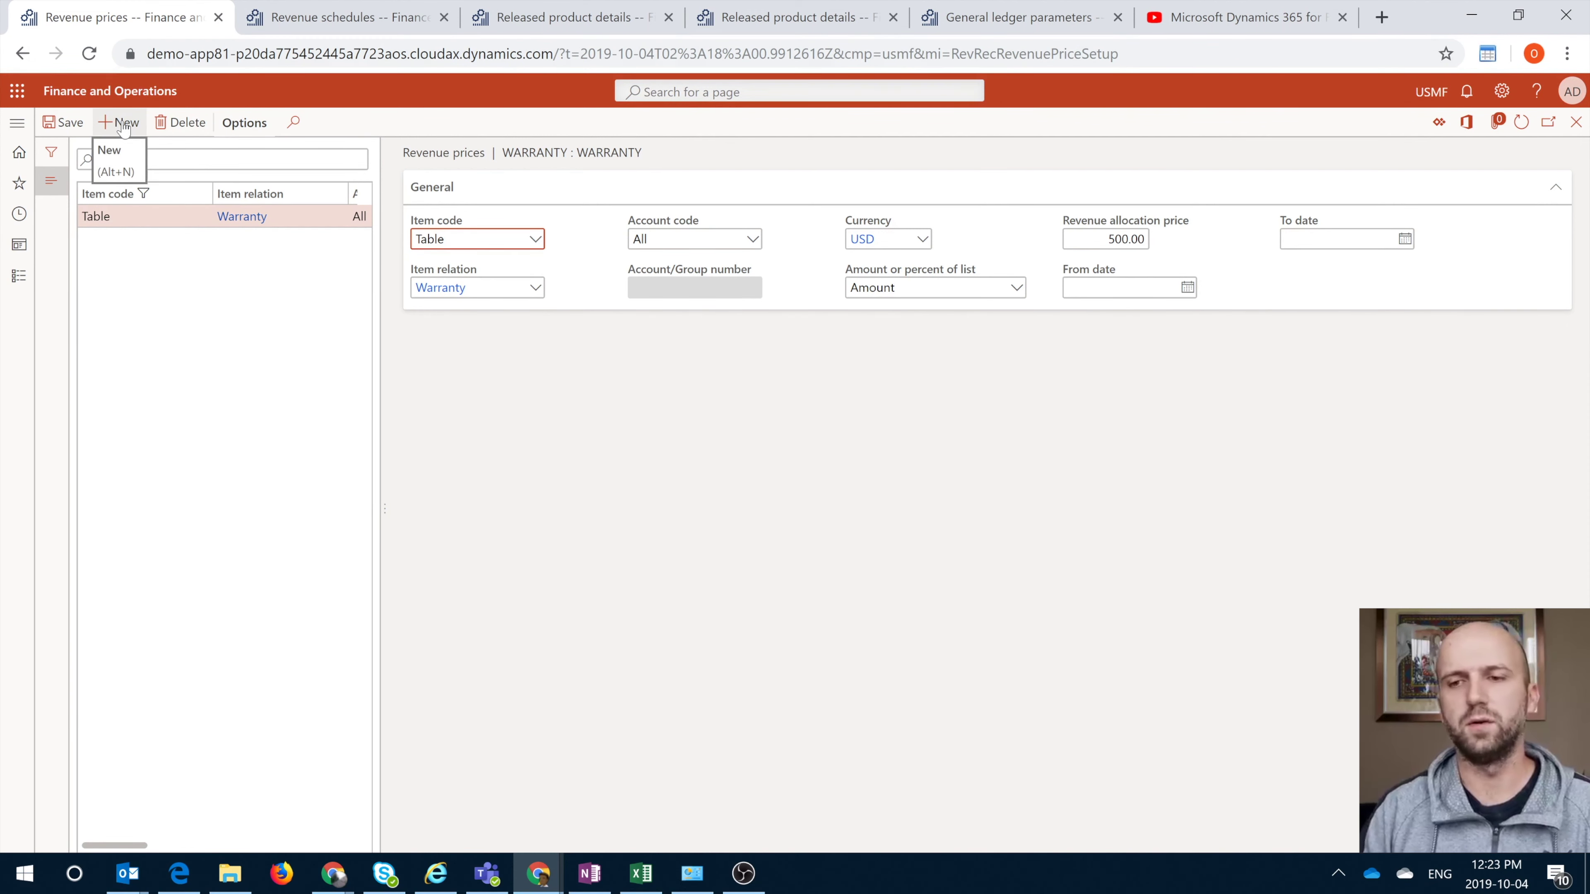
key("Escape")
Open the general ledger parameters and locate the number sequence for Revenue reallocation ID.
left_click(17, 123)
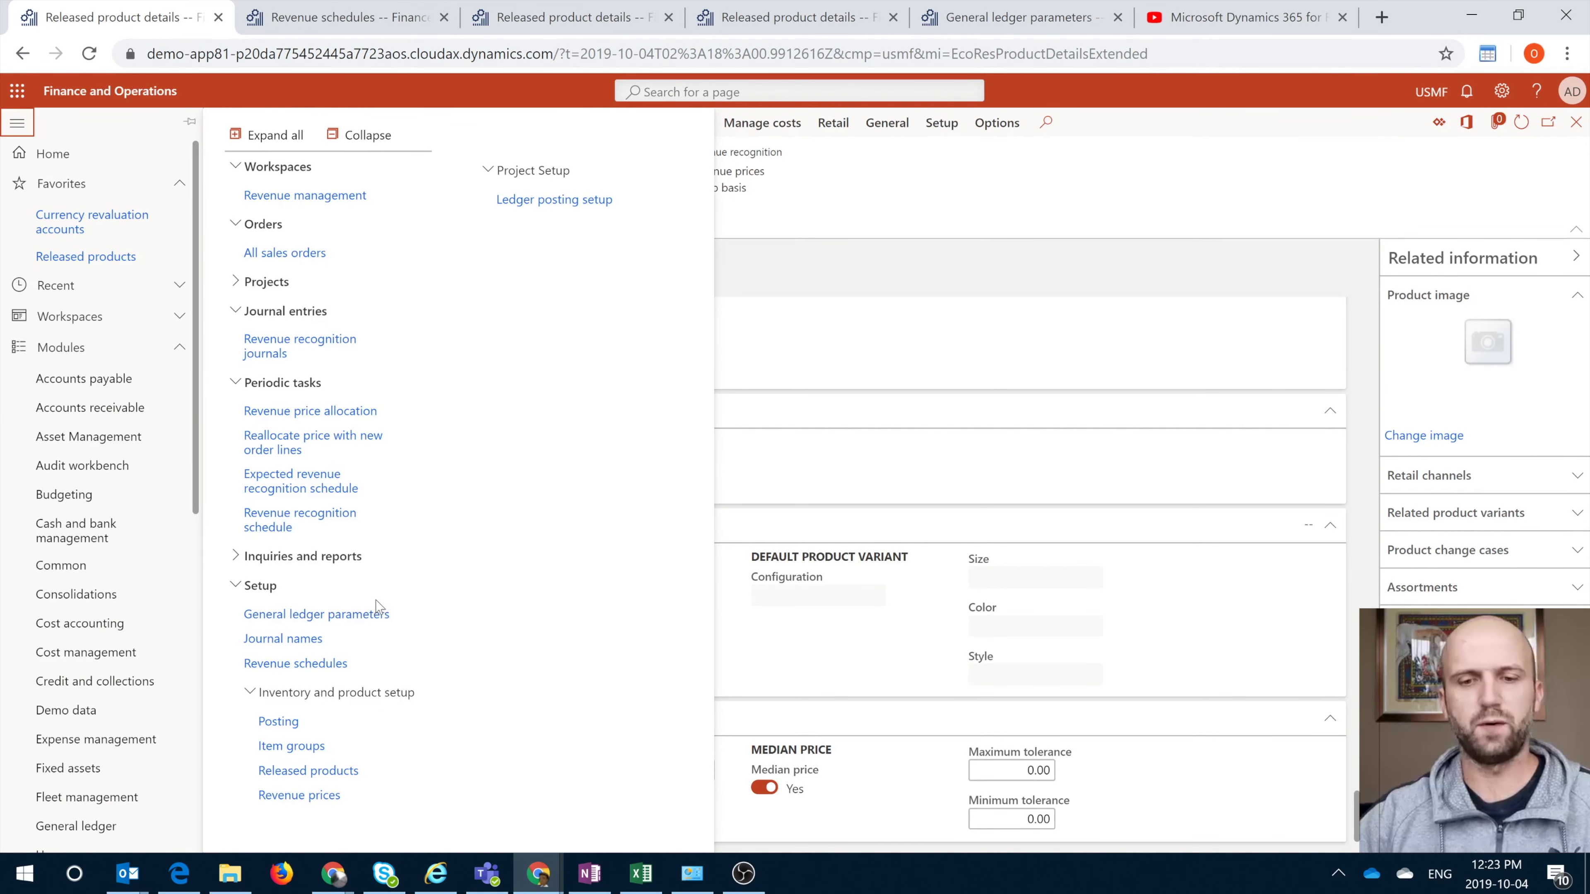
left_click(305, 615)
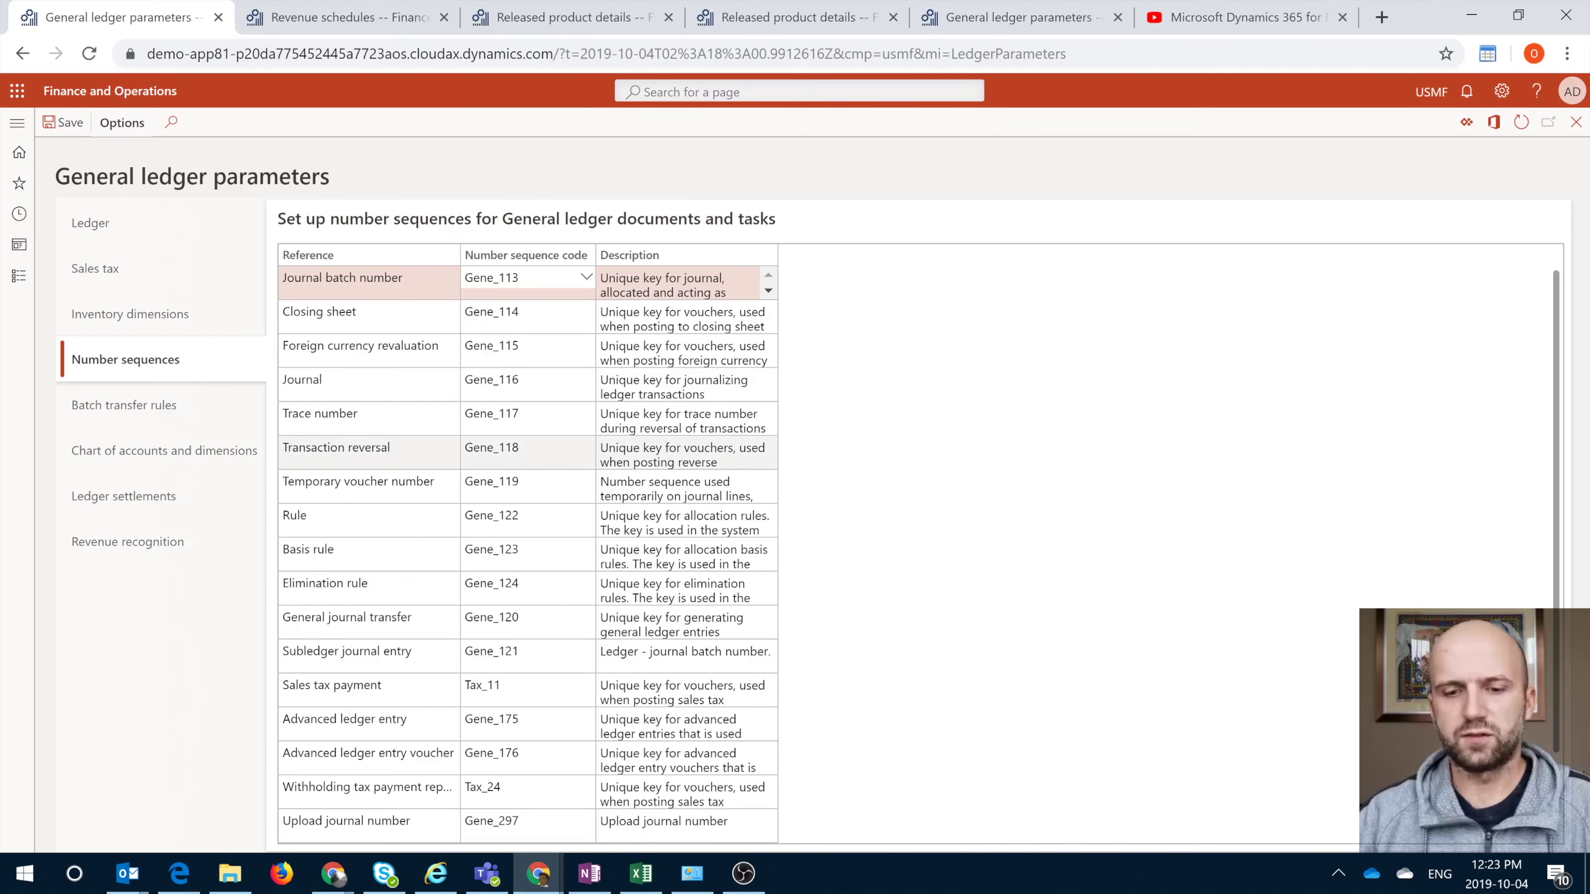
scroll(629, 461, "down", 1)
left_click(375, 823)
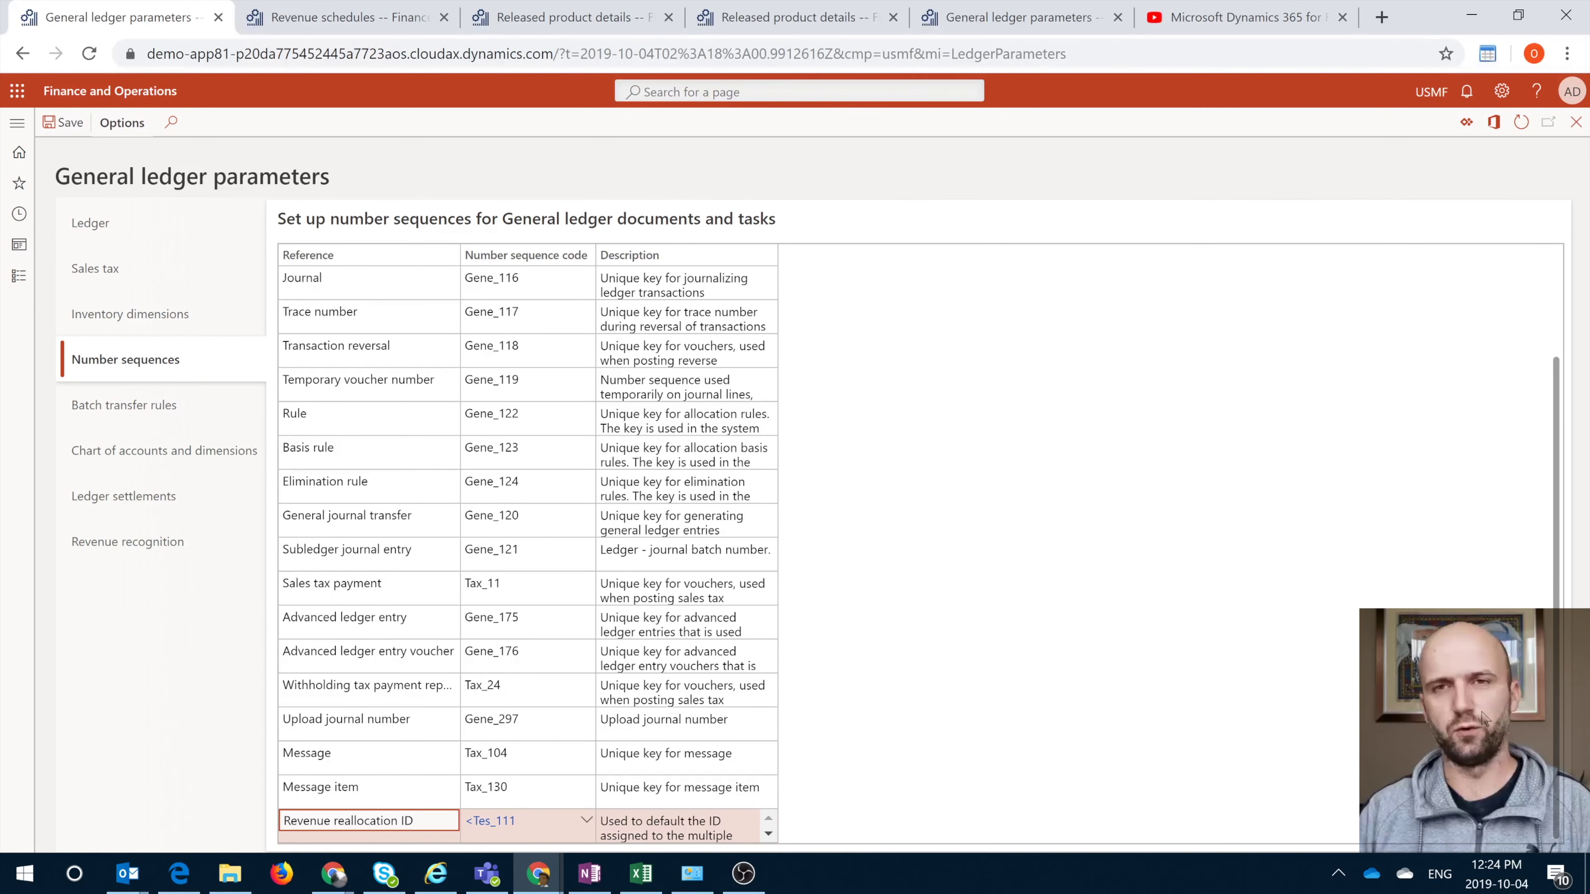
Review the revenue recognition settings in the general ledger parameters and view the details of the RevRec journal name.
left_click(141, 550)
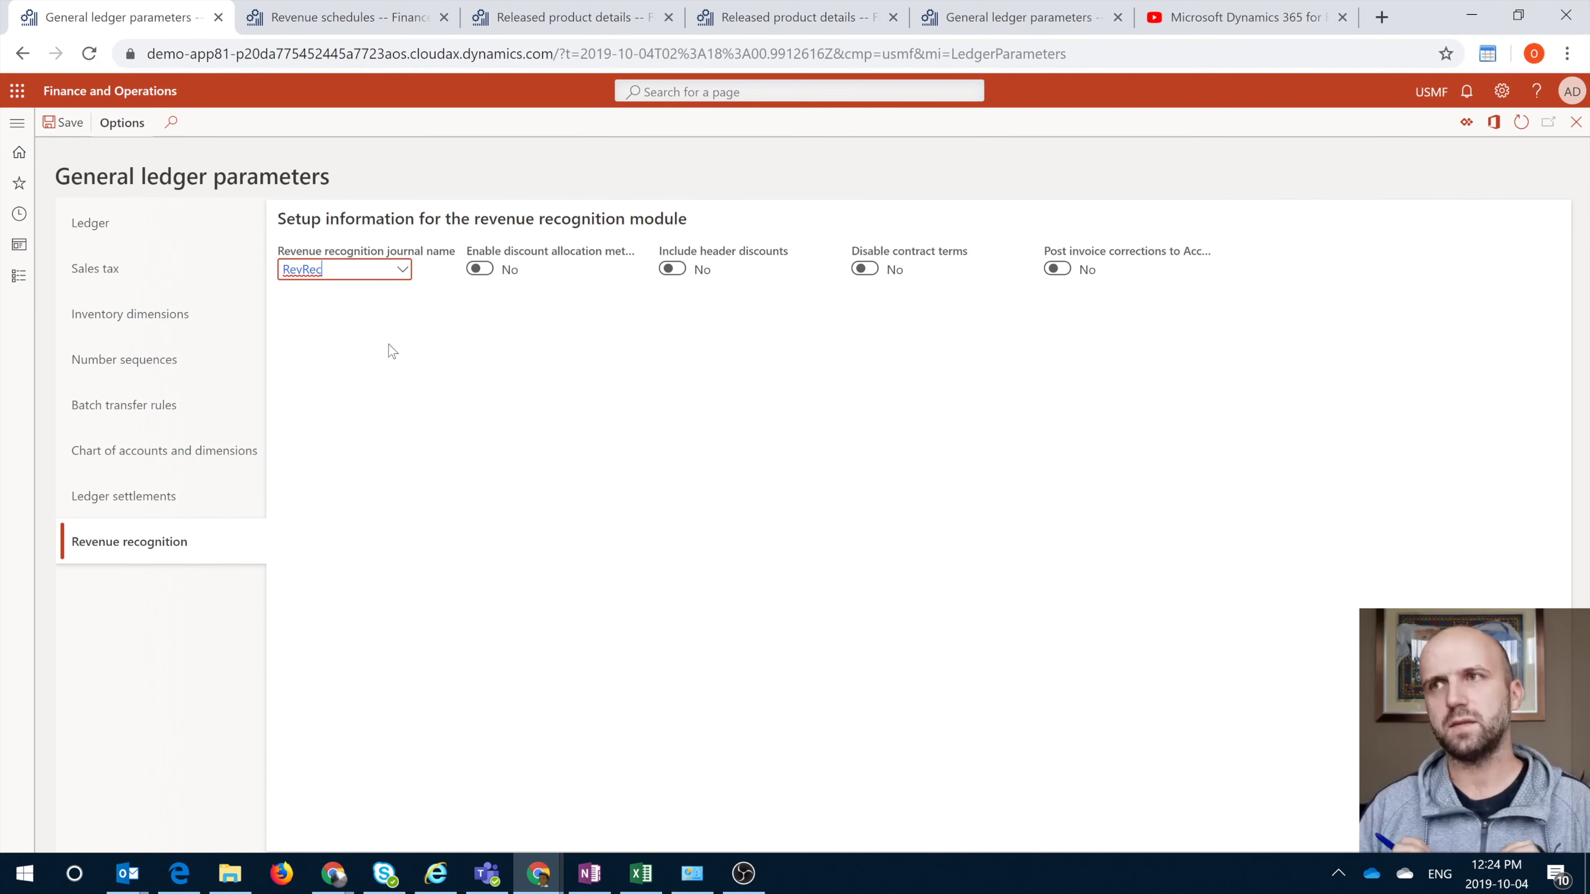
left_click(374, 266)
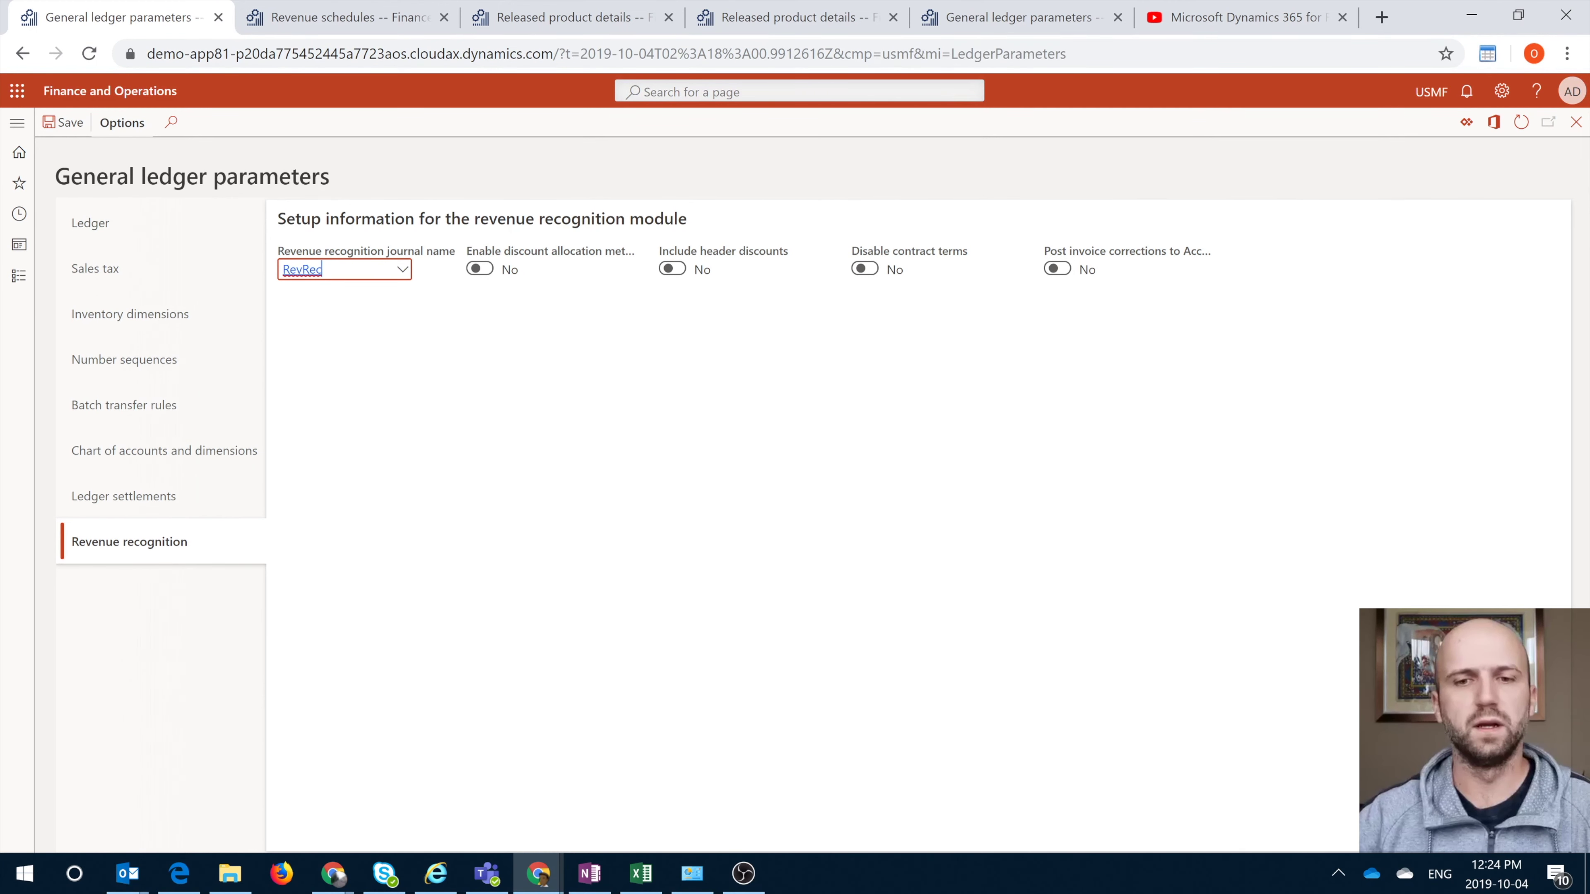
right_click(407, 272)
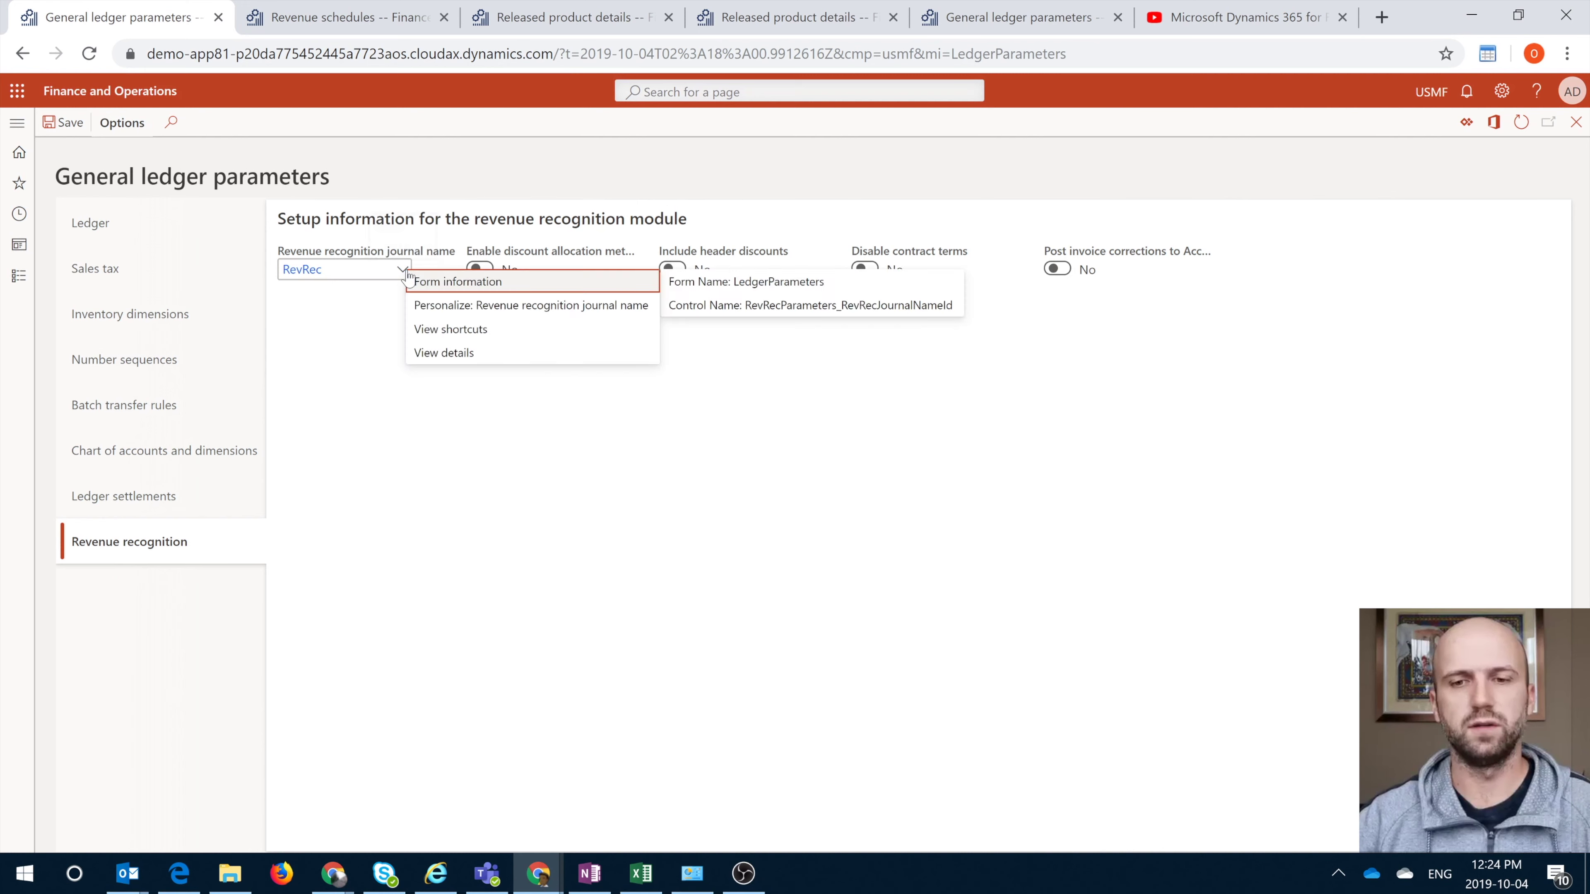
left_click(431, 355)
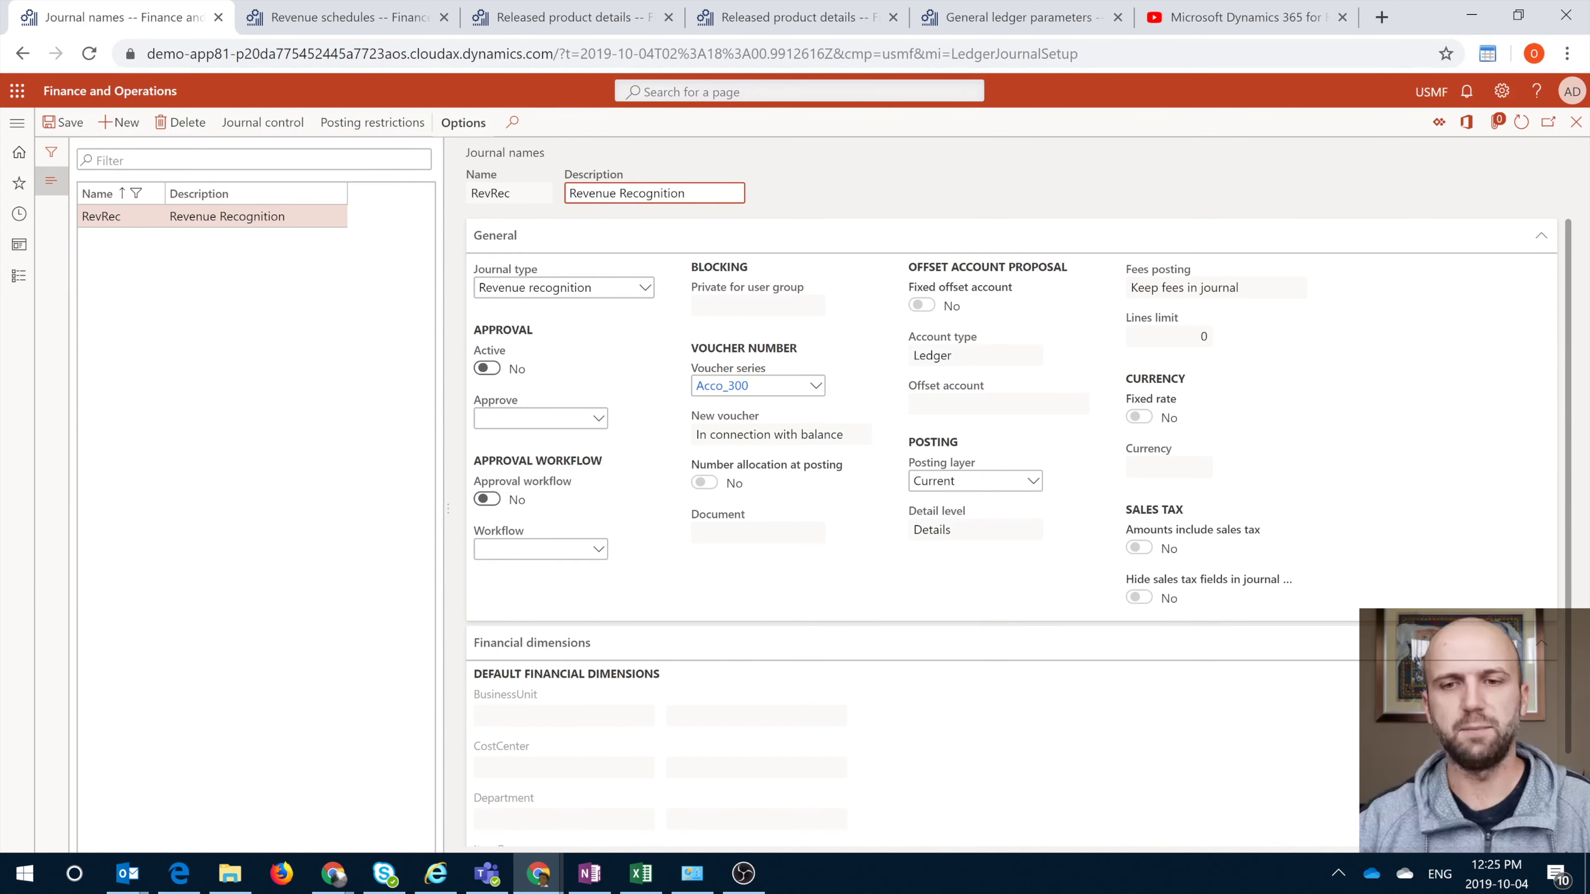
key("Tab")
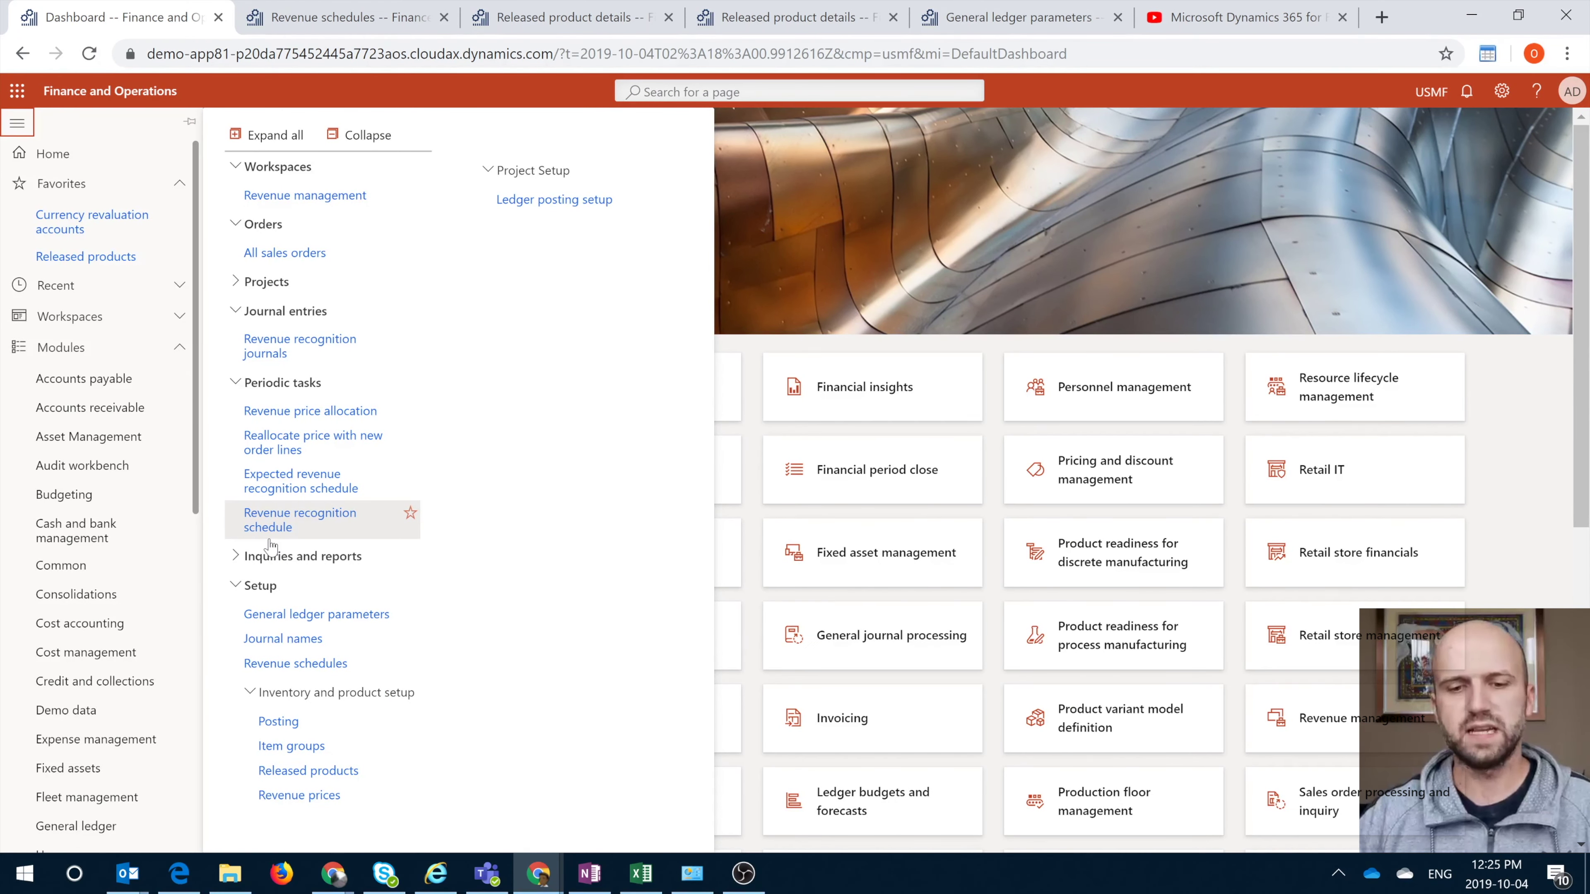
Open the inventory posting setup and check the sales order accounts for deferred revenue offset on delivery and deferred revenue on delivery.
left_click(295, 723)
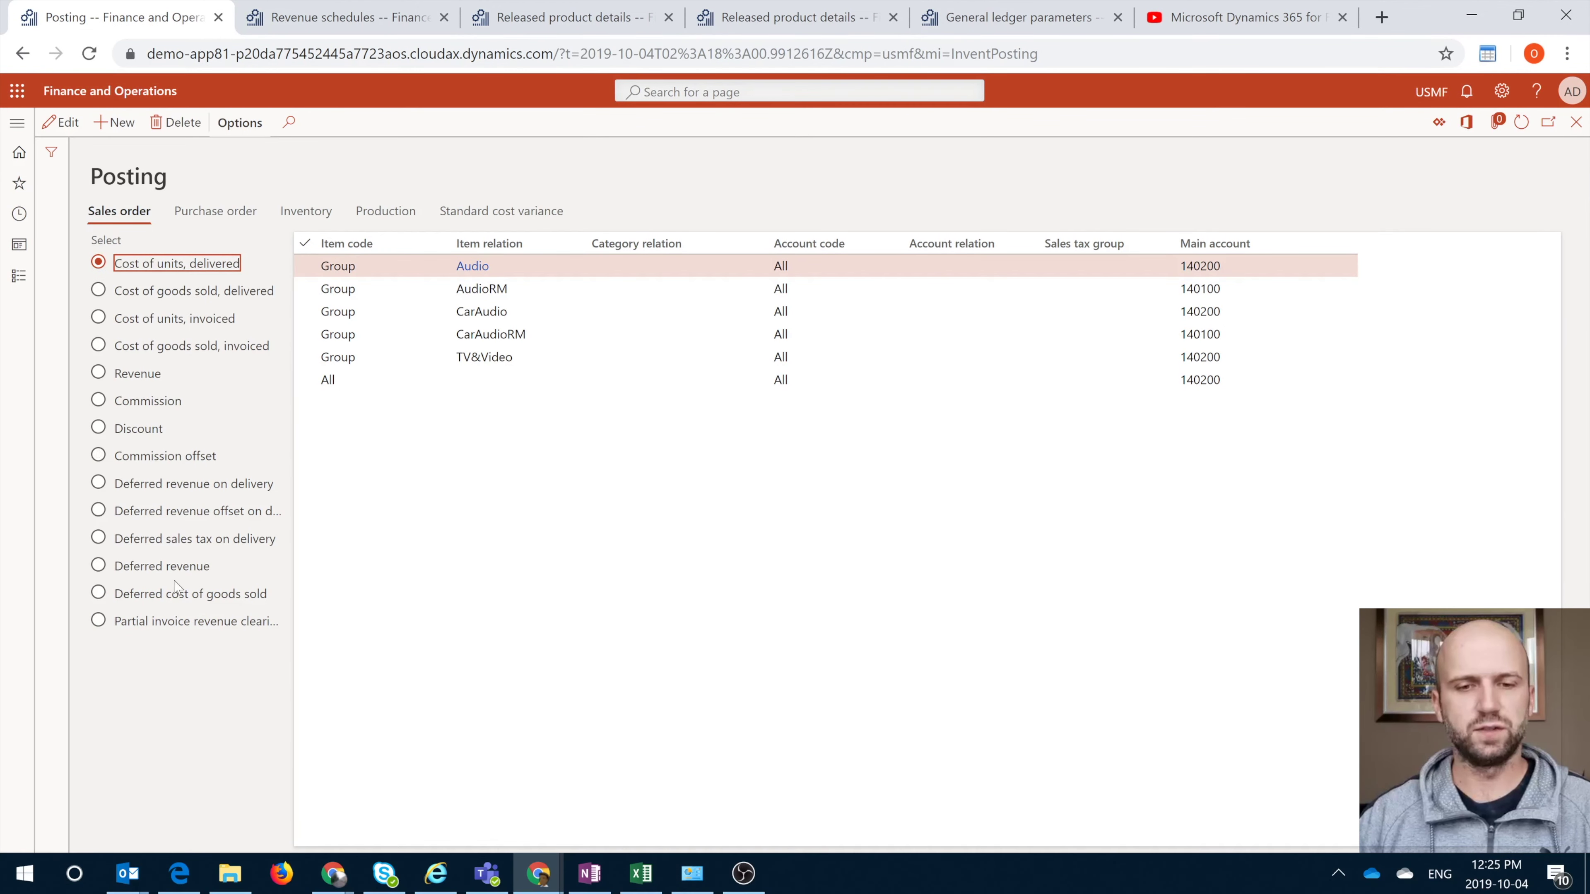
left_click(178, 515)
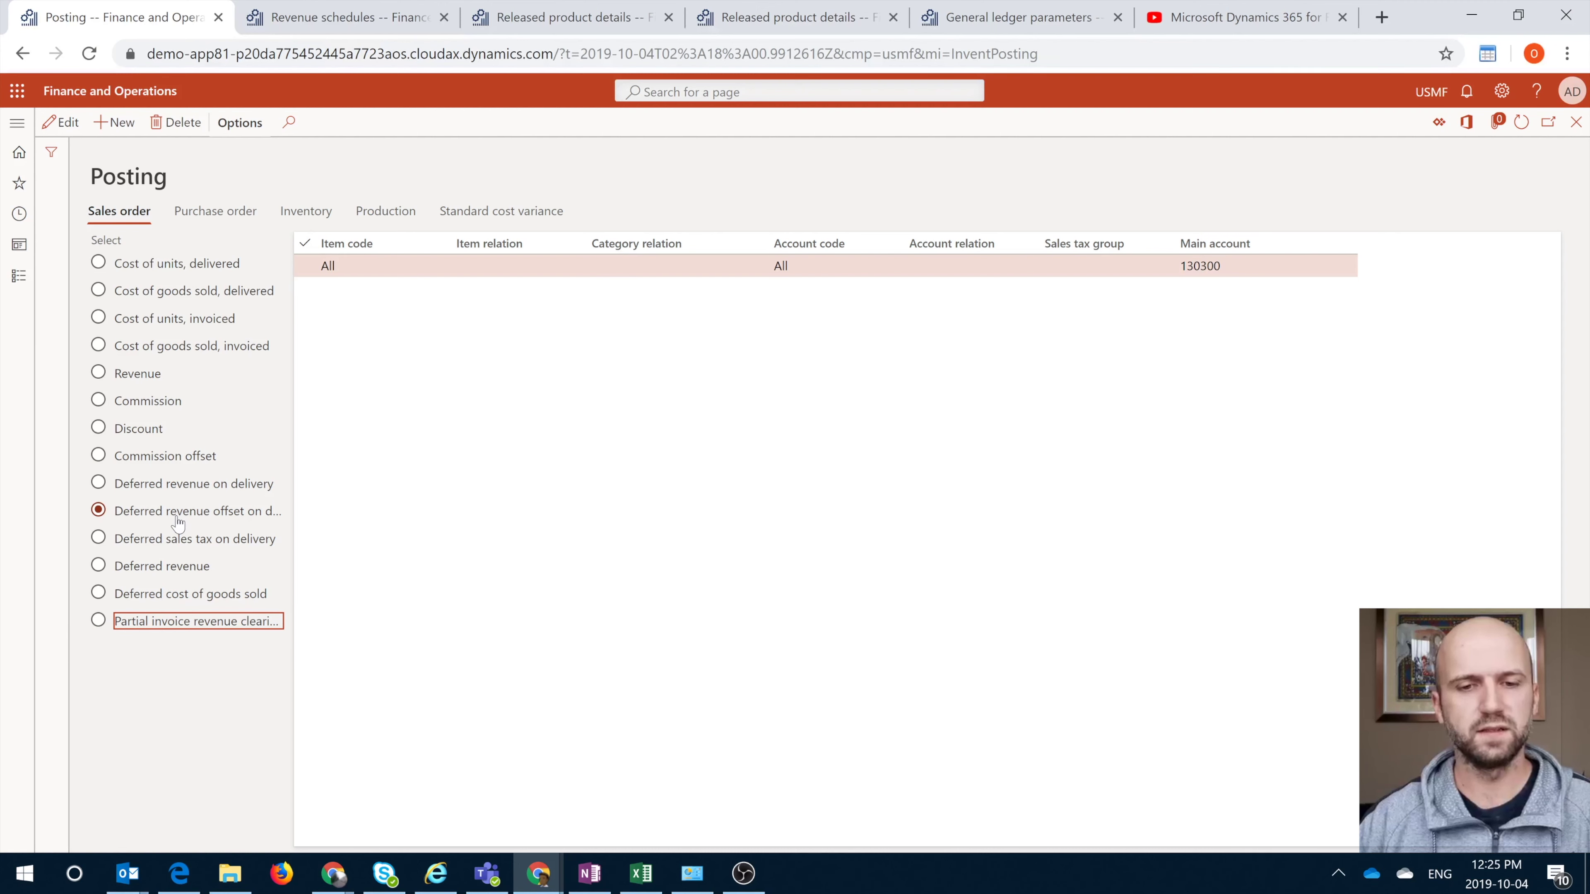
left_click(197, 492)
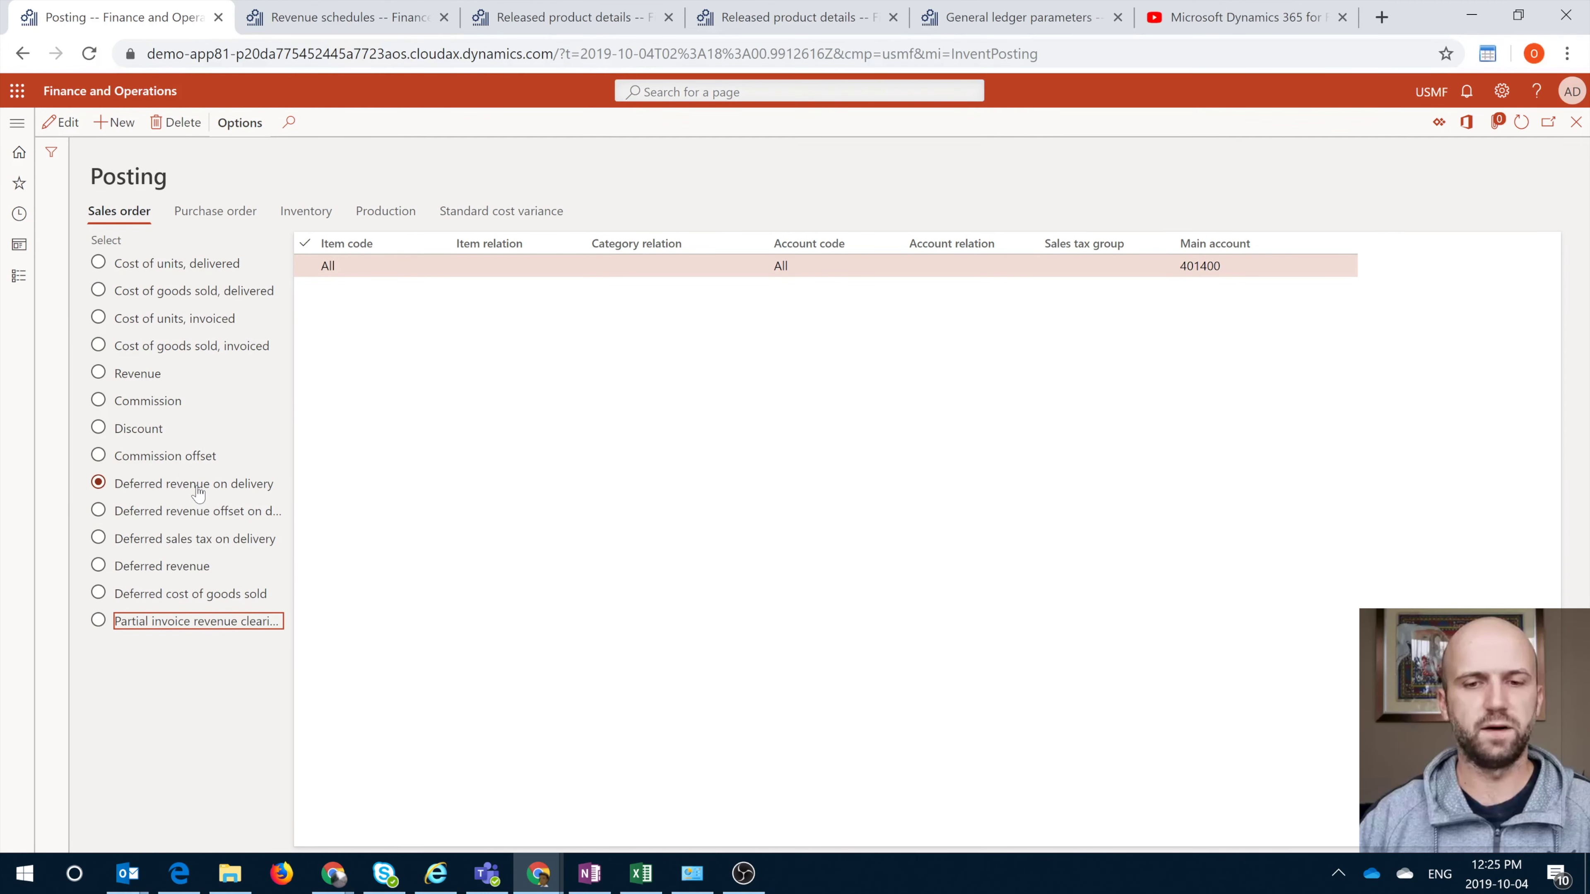
Check the sales order posting accounts for partial invoice revenue clearing and deferred cost of goods sold, and close the posting setup.
left_click(198, 623)
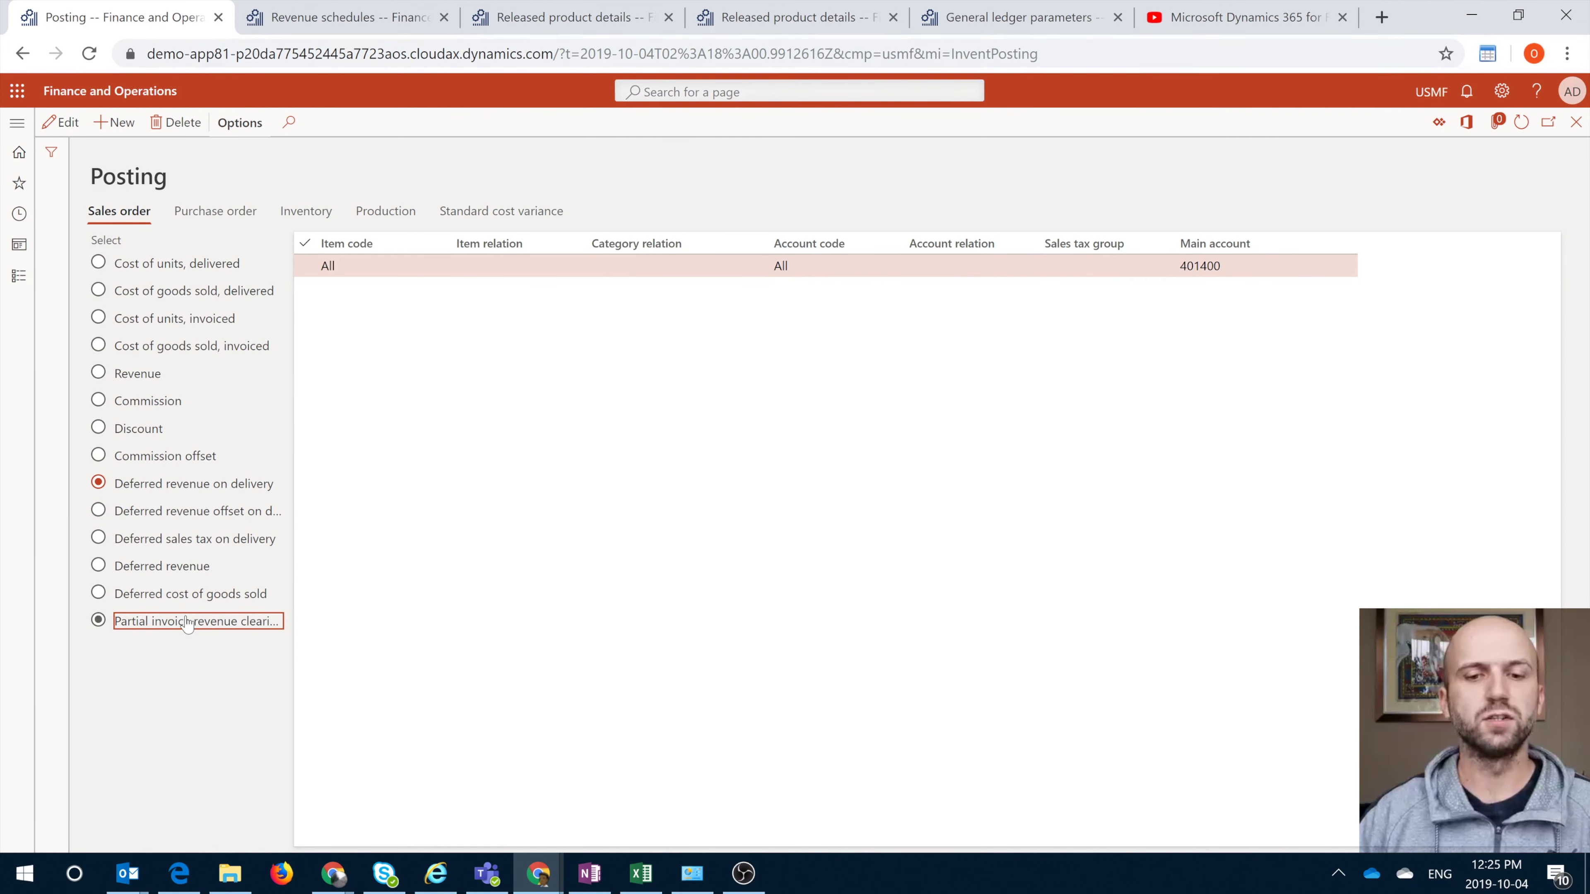
left_click(179, 596)
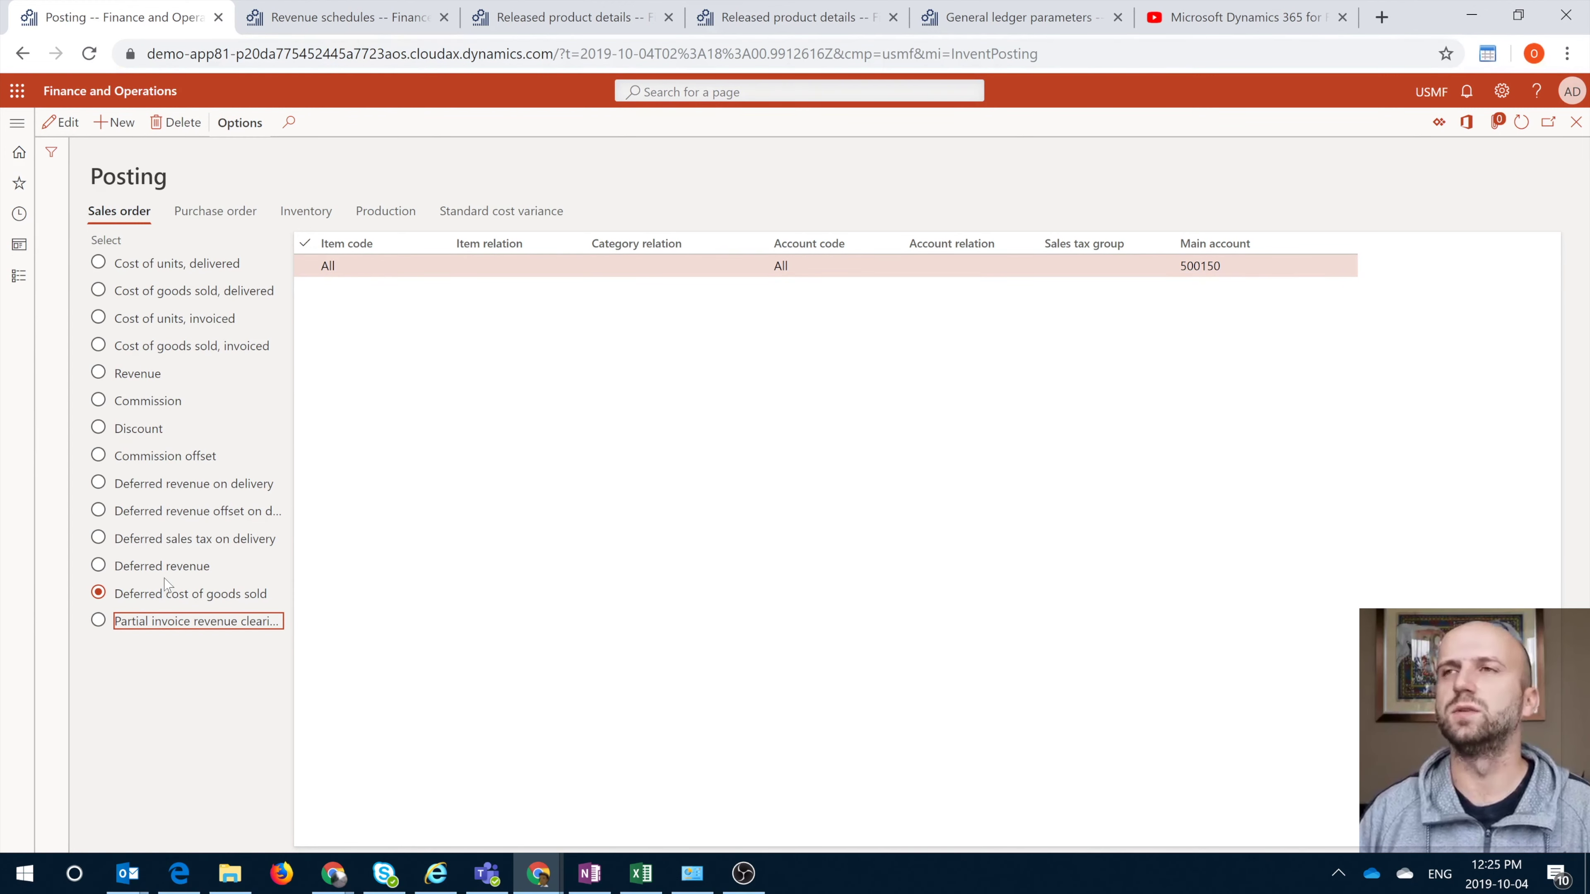
left_click(1576, 121)
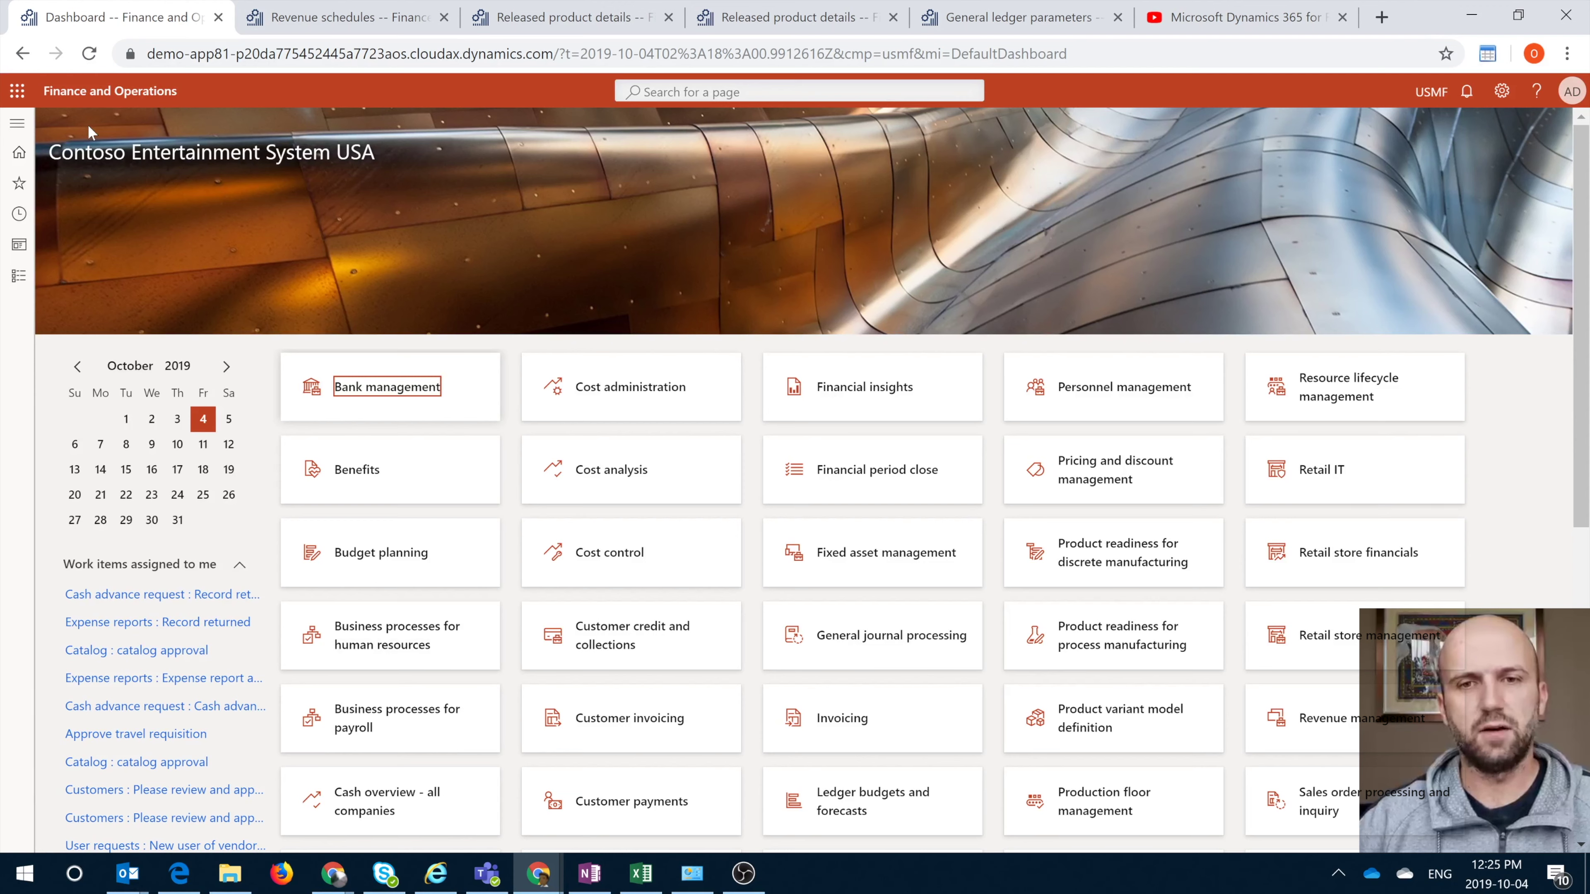
From the list of all sales orders, open the Spoke Manufacturers order that directly follows the invoiced one.
left_click(17, 122)
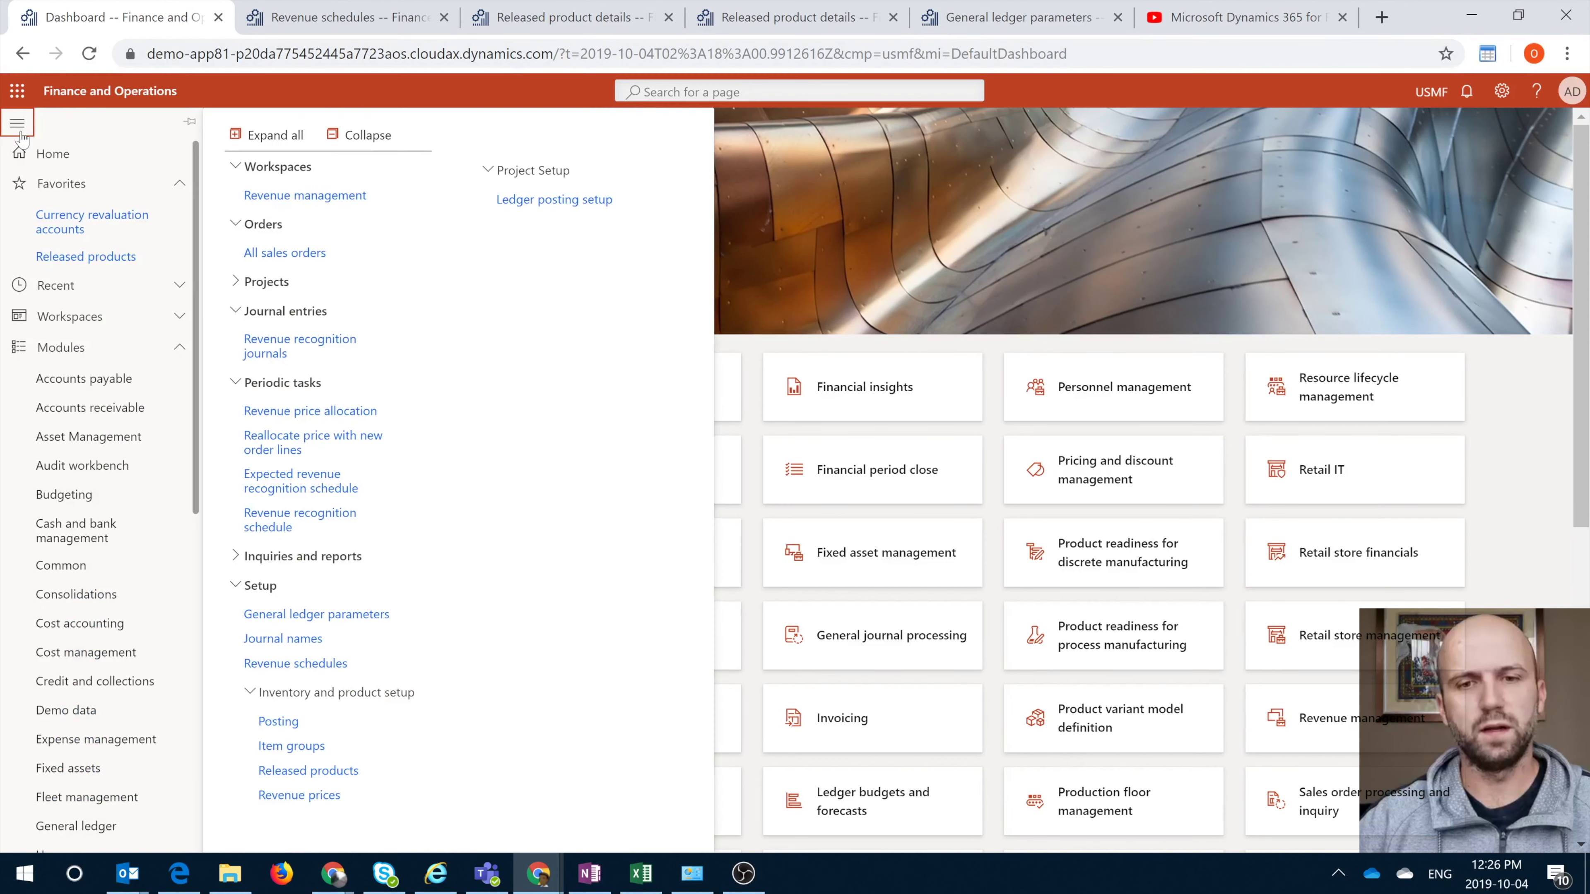
left_click(263, 253)
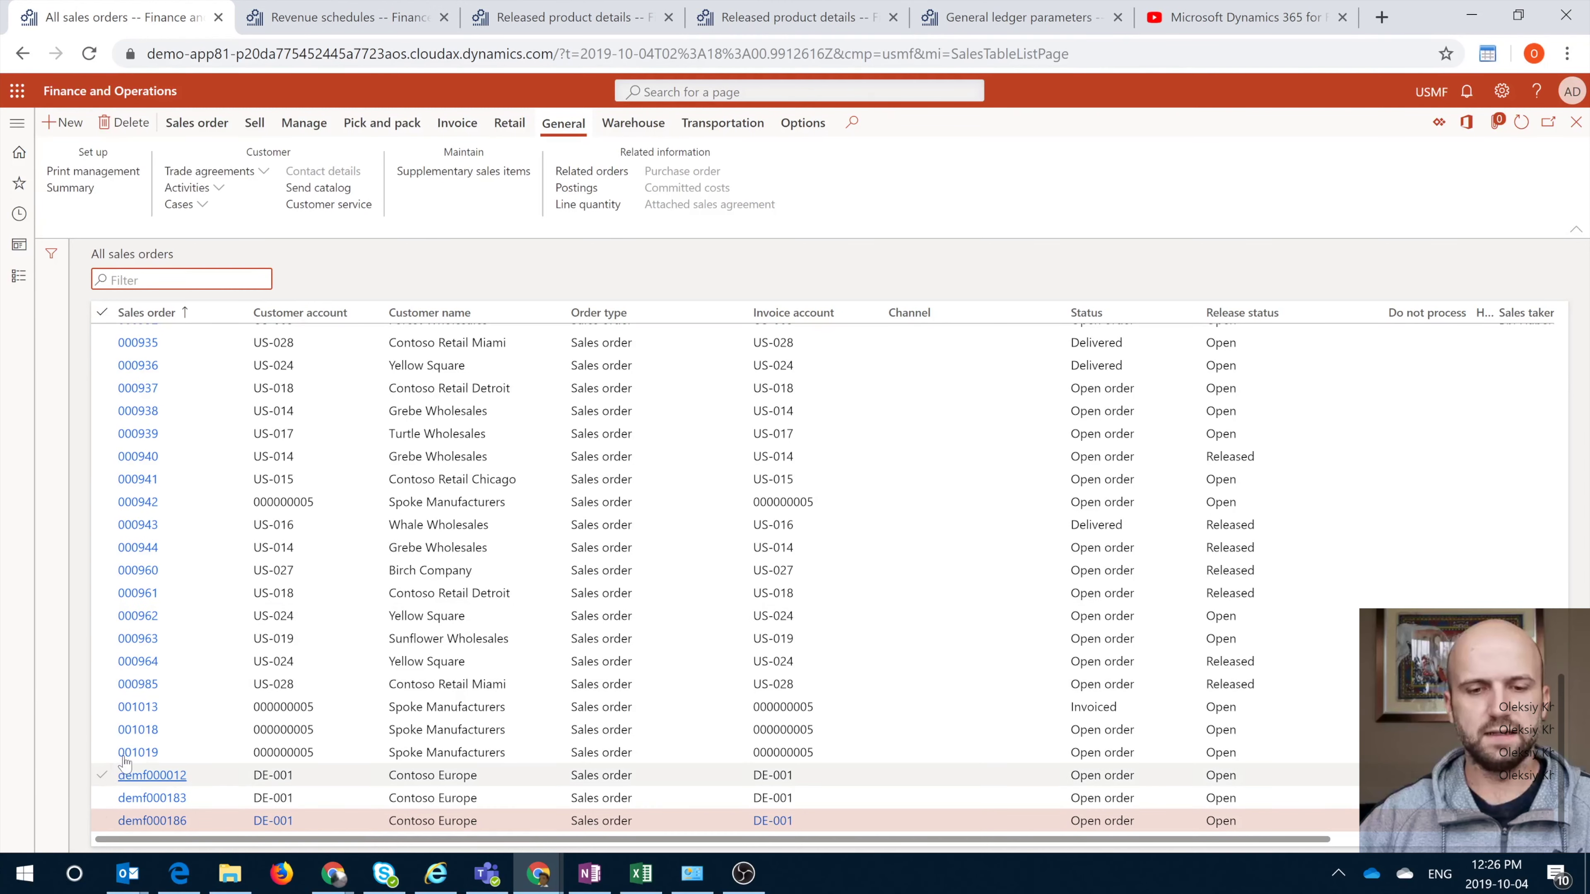
left_click(140, 736)
left_click(139, 731)
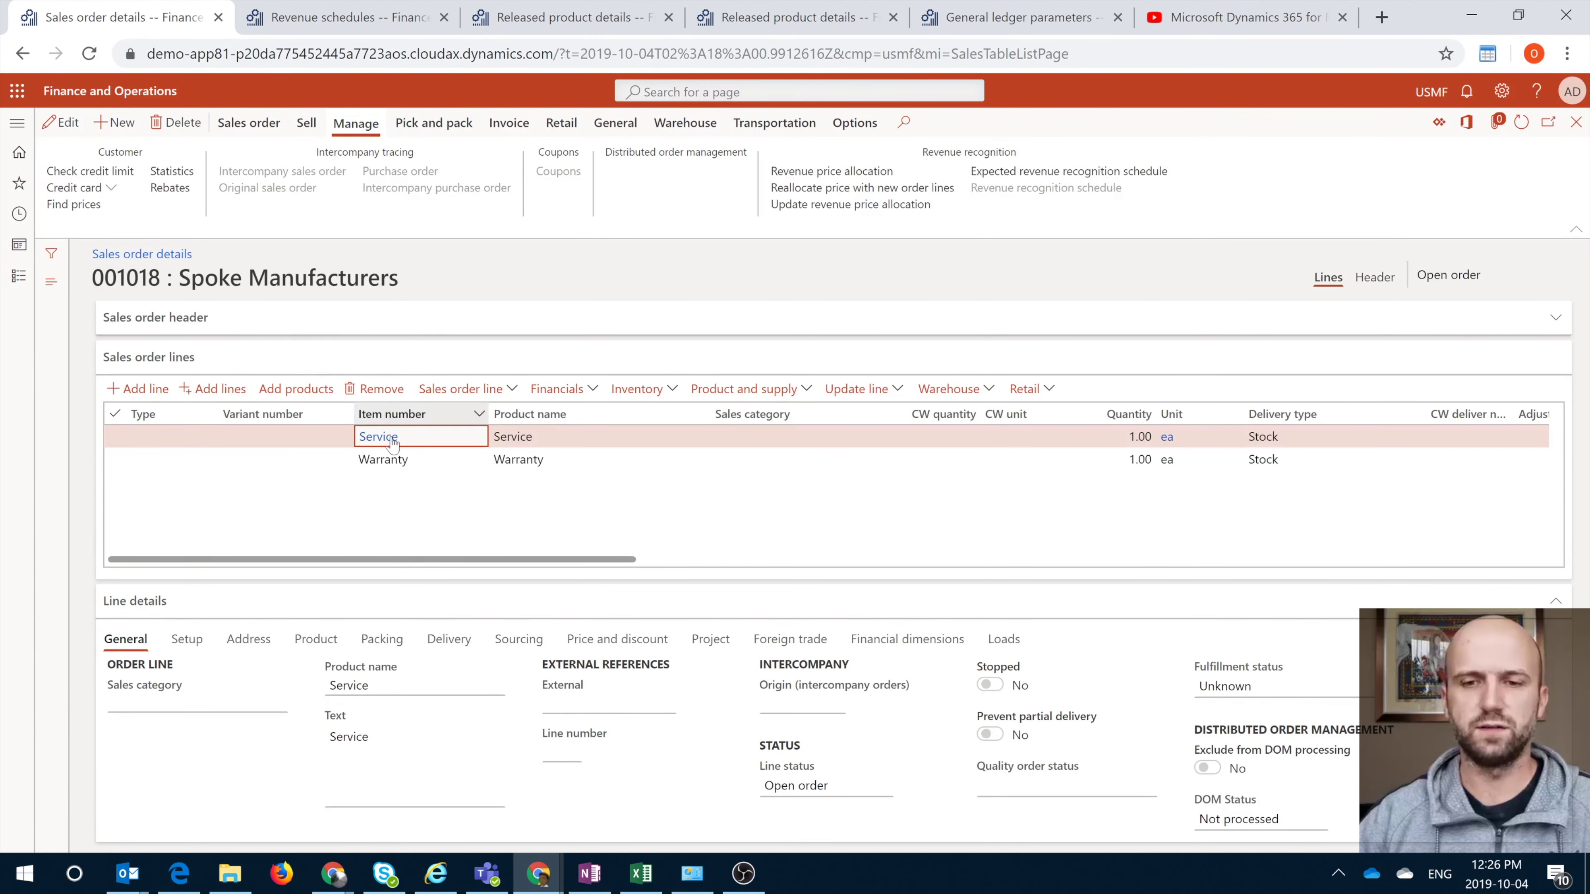
Review the Warranty line's unit price, its contract terms and the revenue schedule assigned to the order lines.
key("Down")
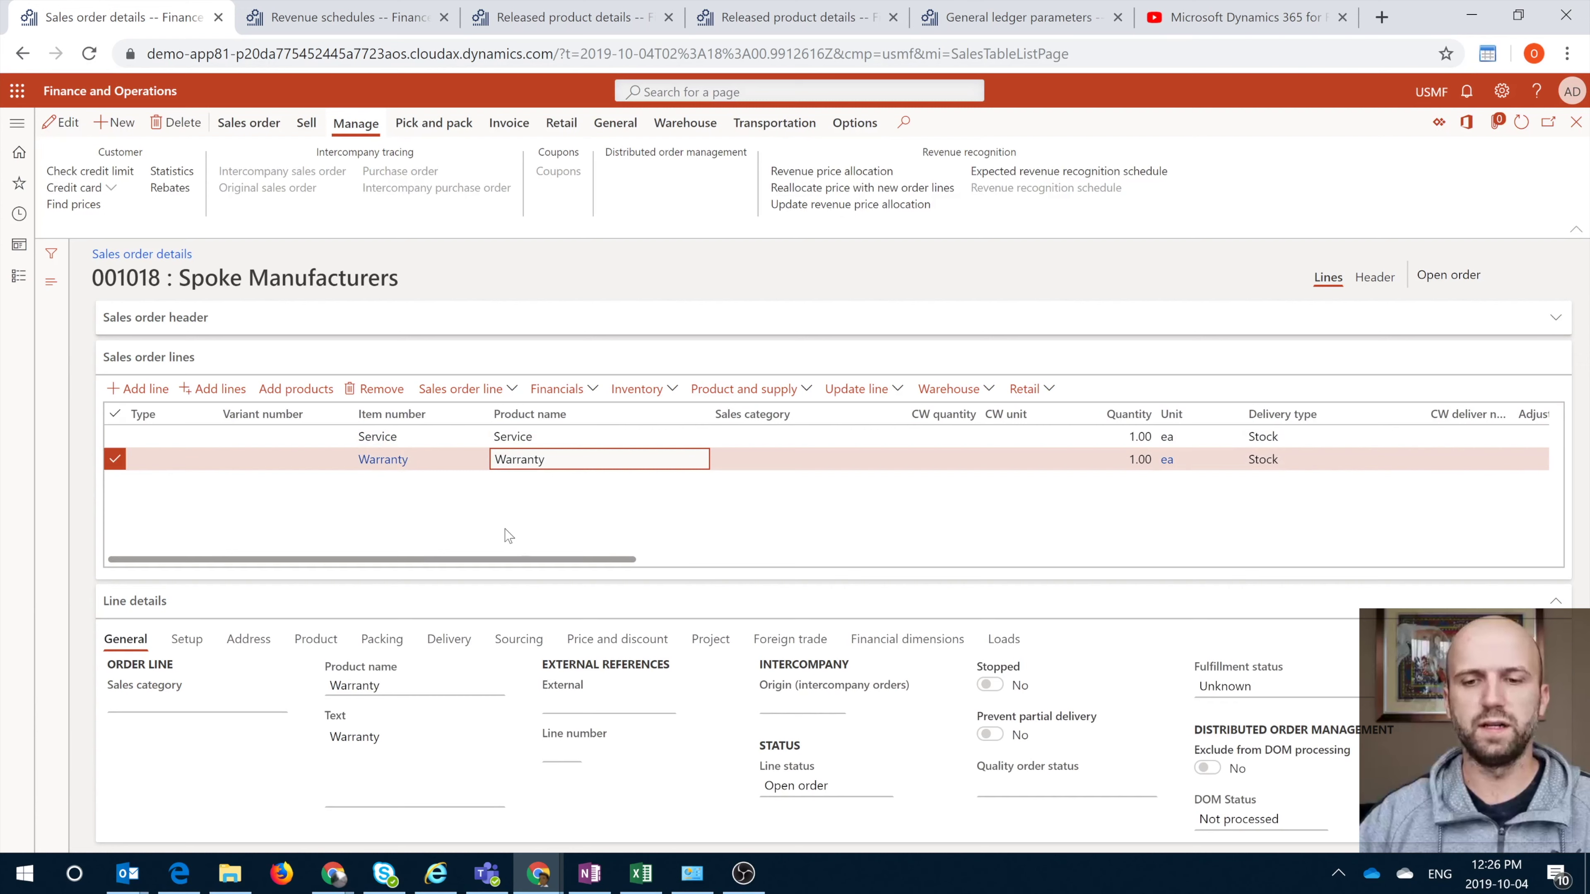
left_click_drag(514, 567, 701, 585)
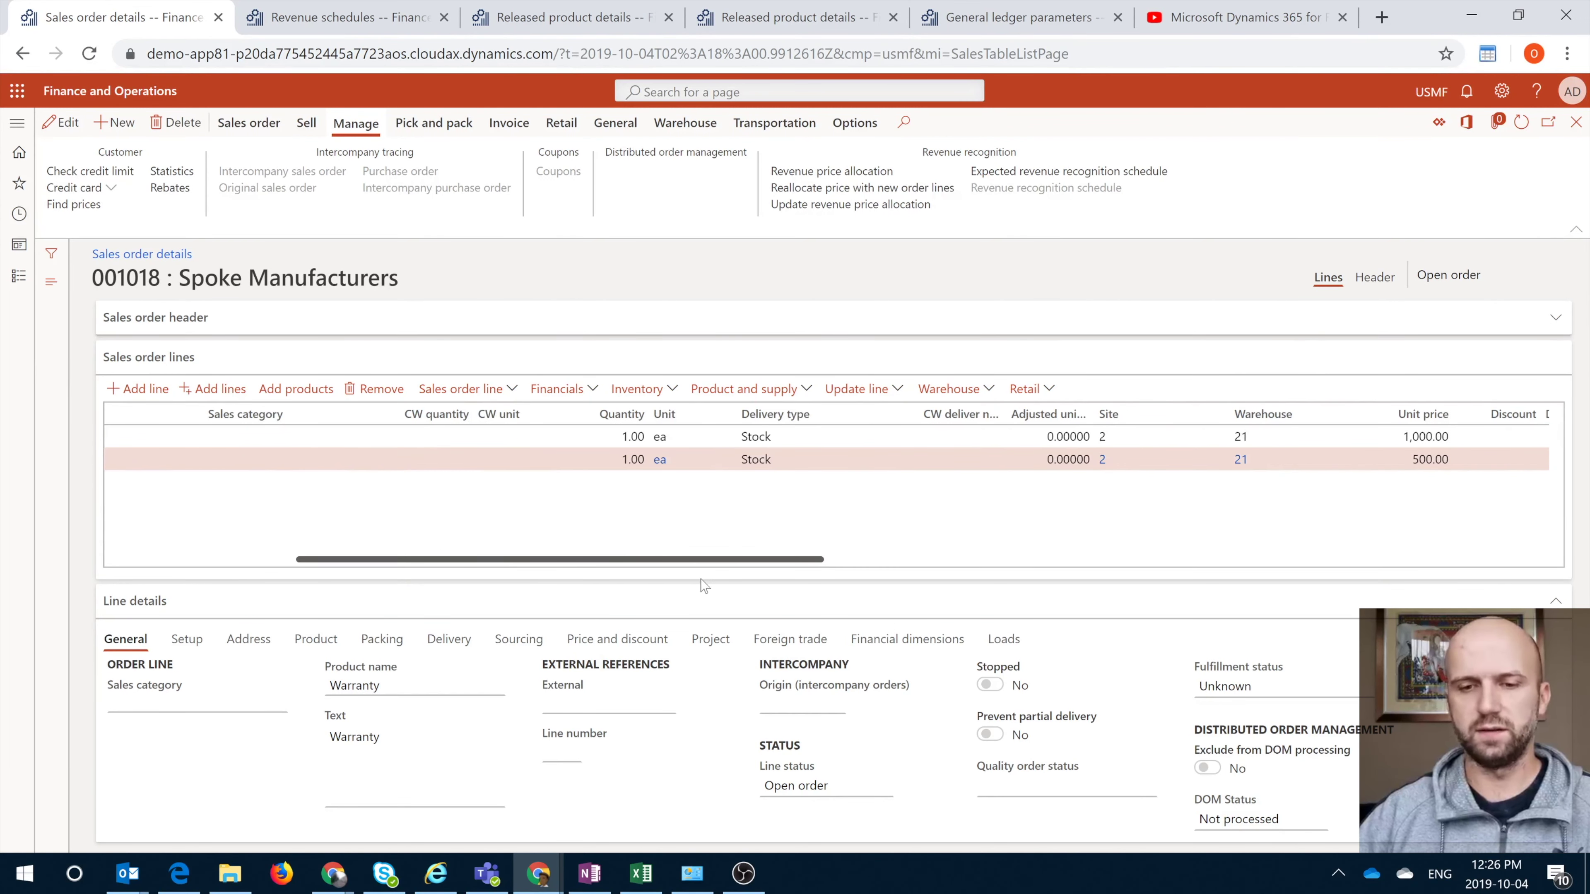
left_click(186, 637)
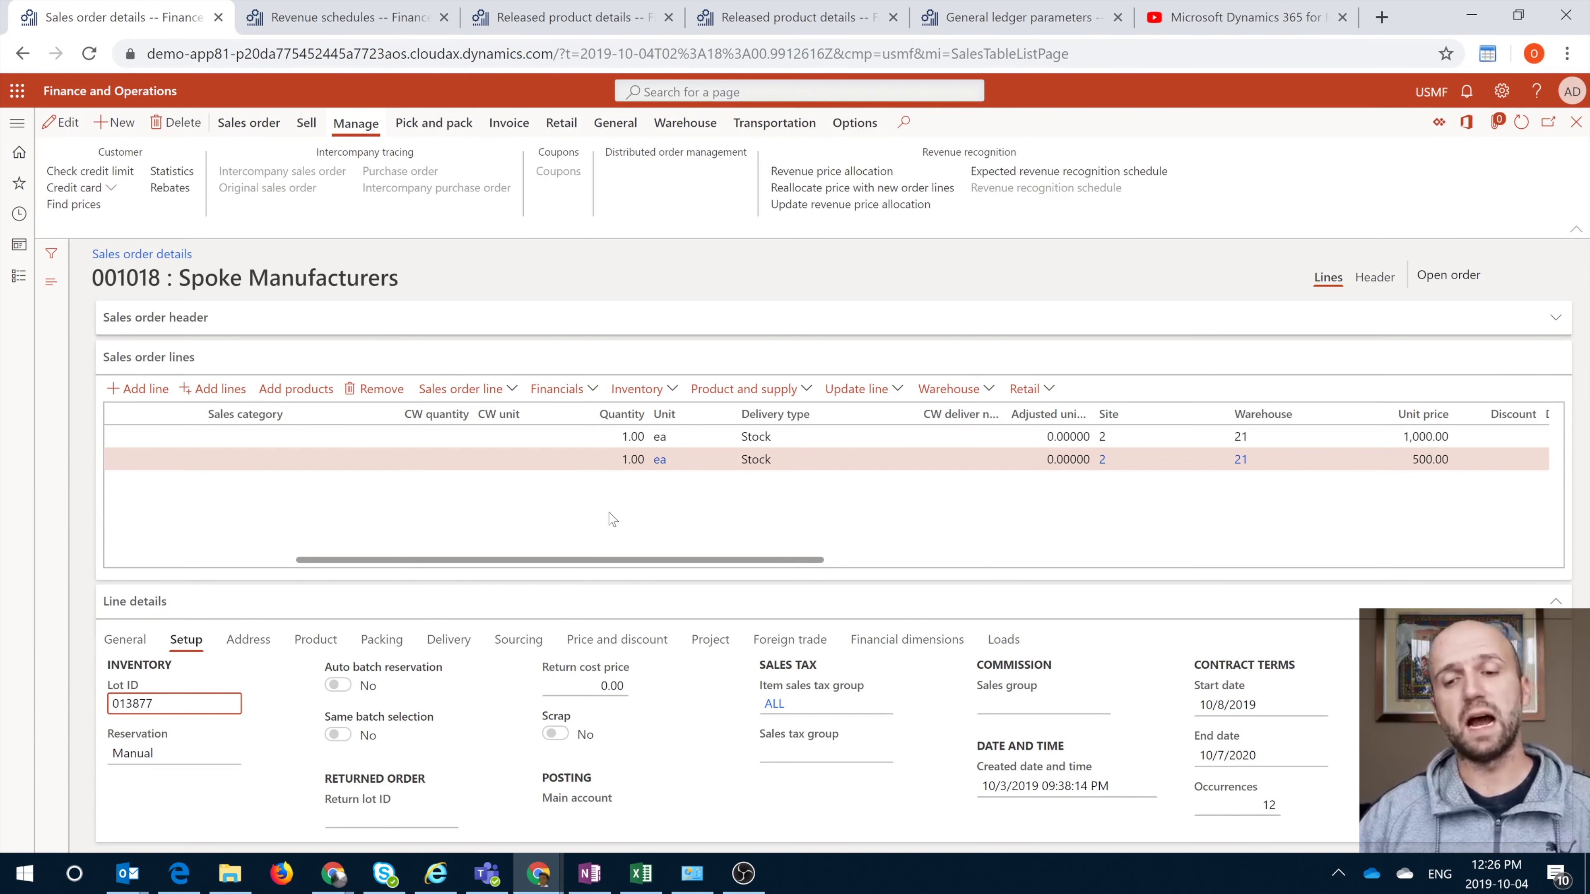
left_click_drag(624, 562, 830, 557)
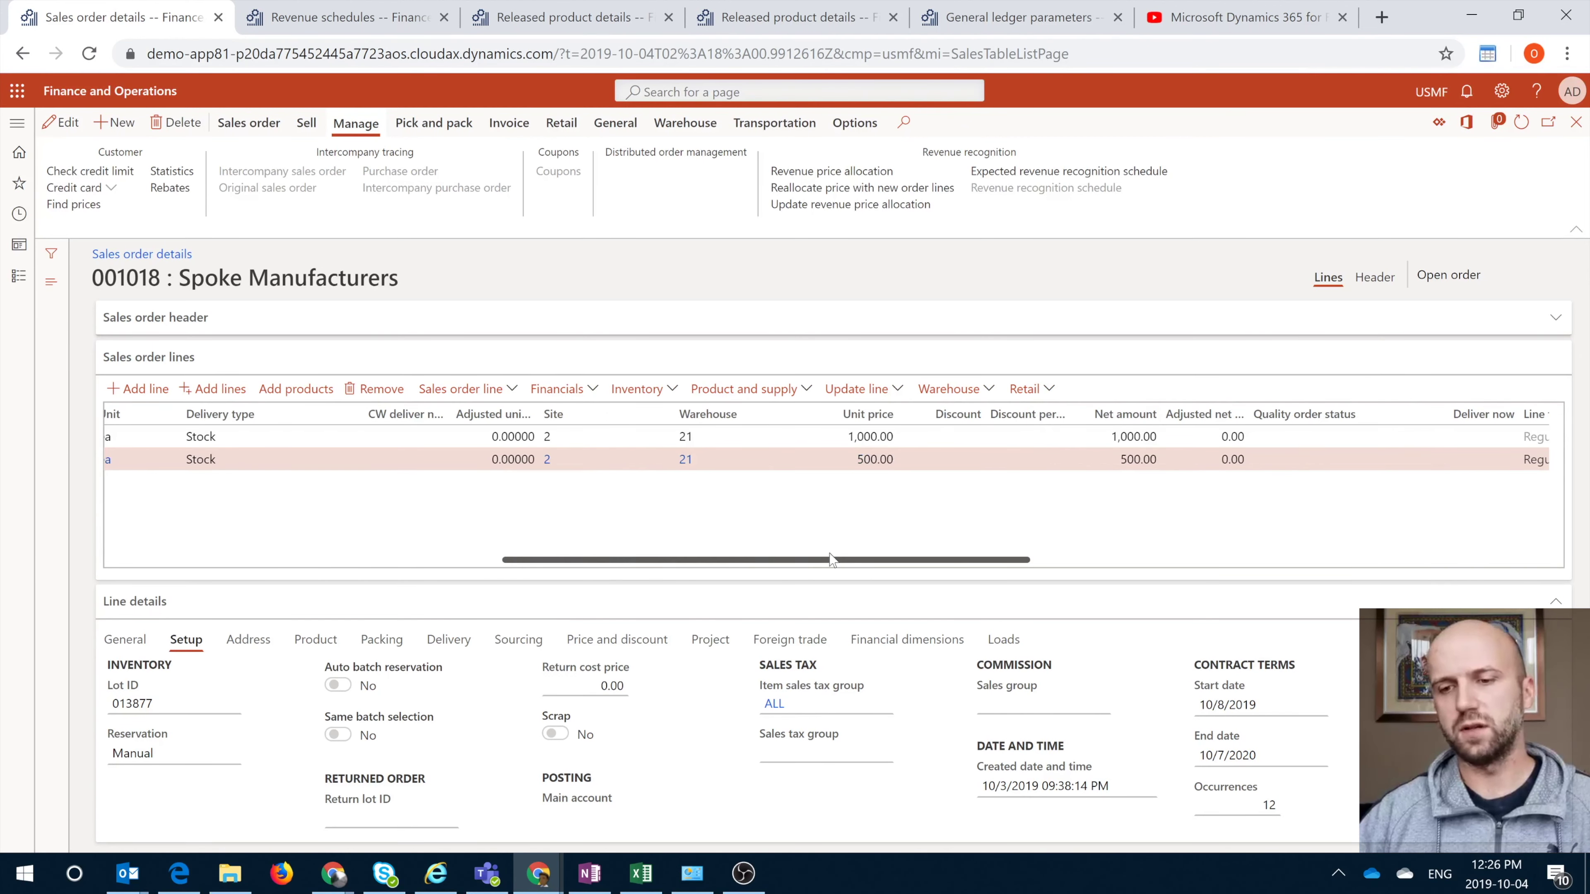
left_click_drag(836, 562, 1190, 537)
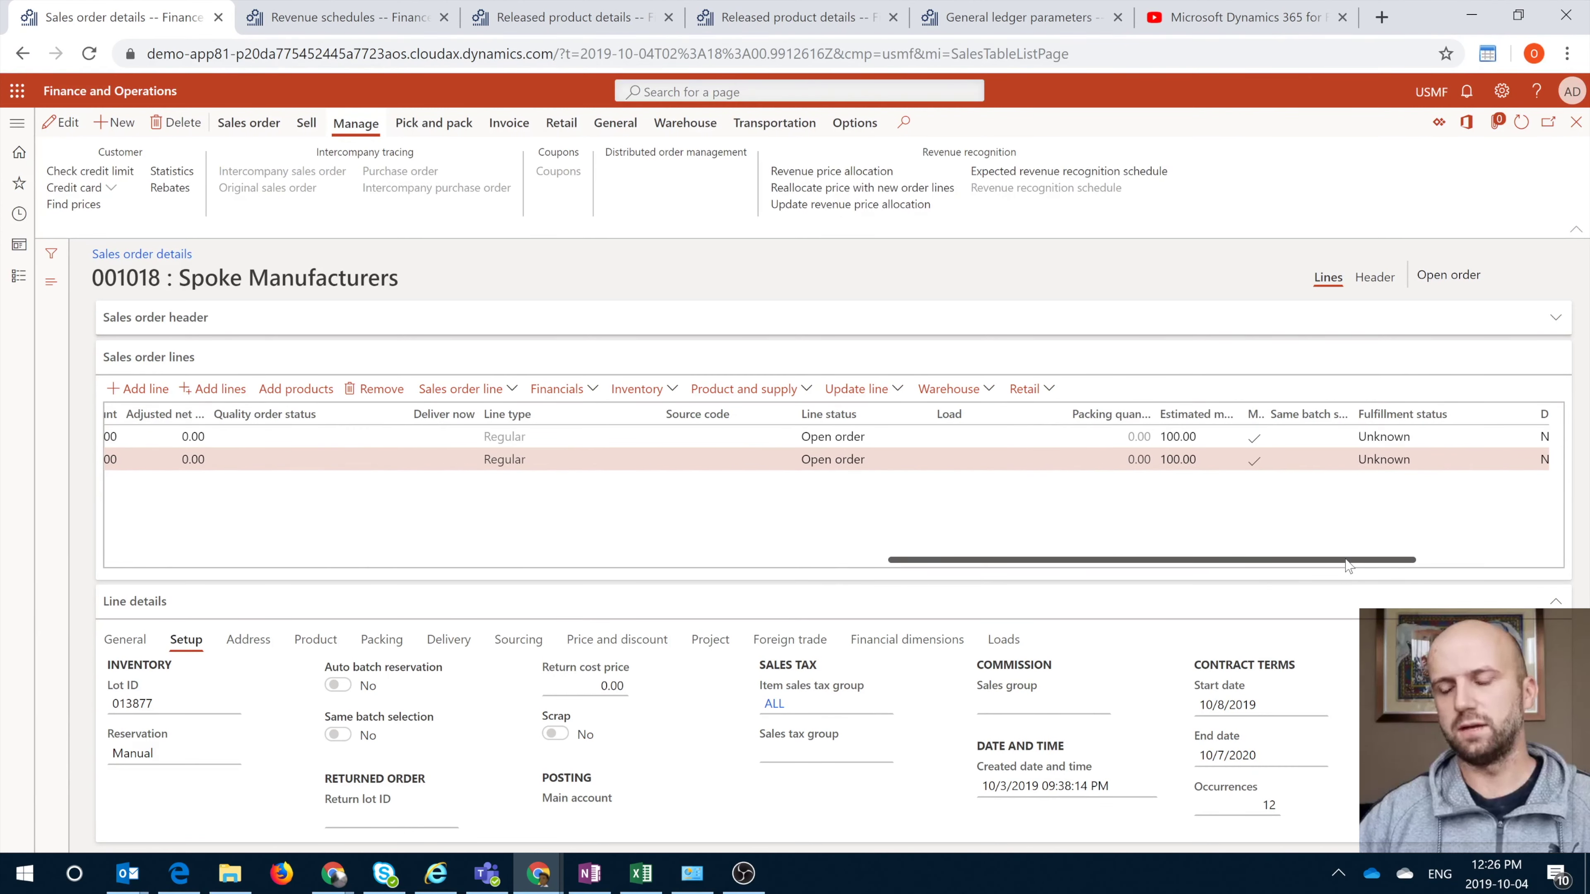
left_click_drag(1348, 561, 1546, 561)
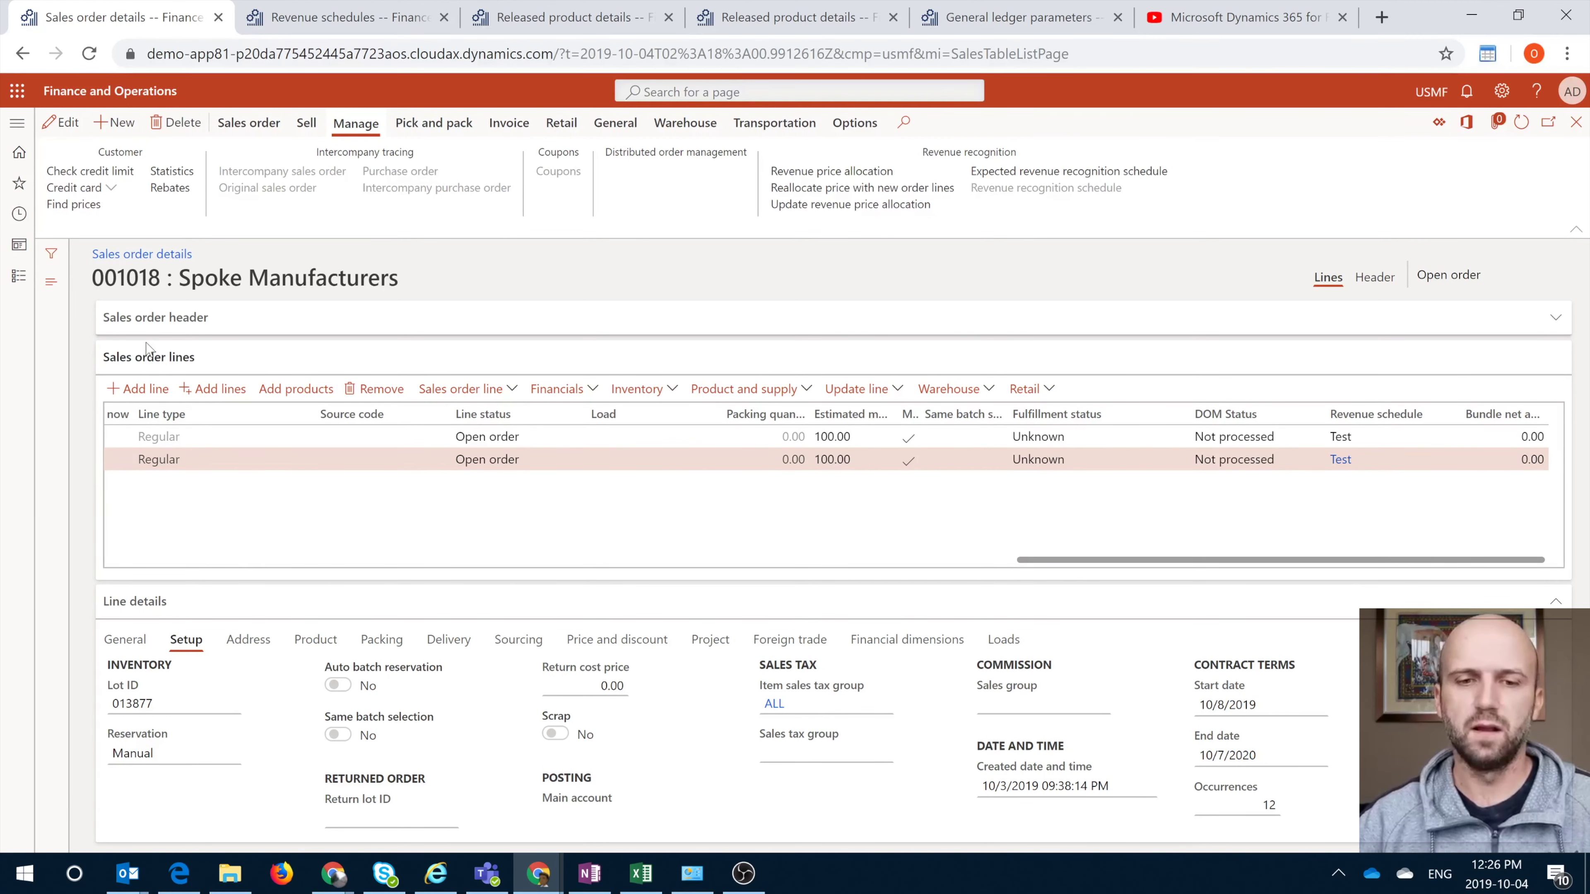
Add a sales order line for item 4401 and save the order.
left_click(151, 393)
type("4401")
key("Tab")
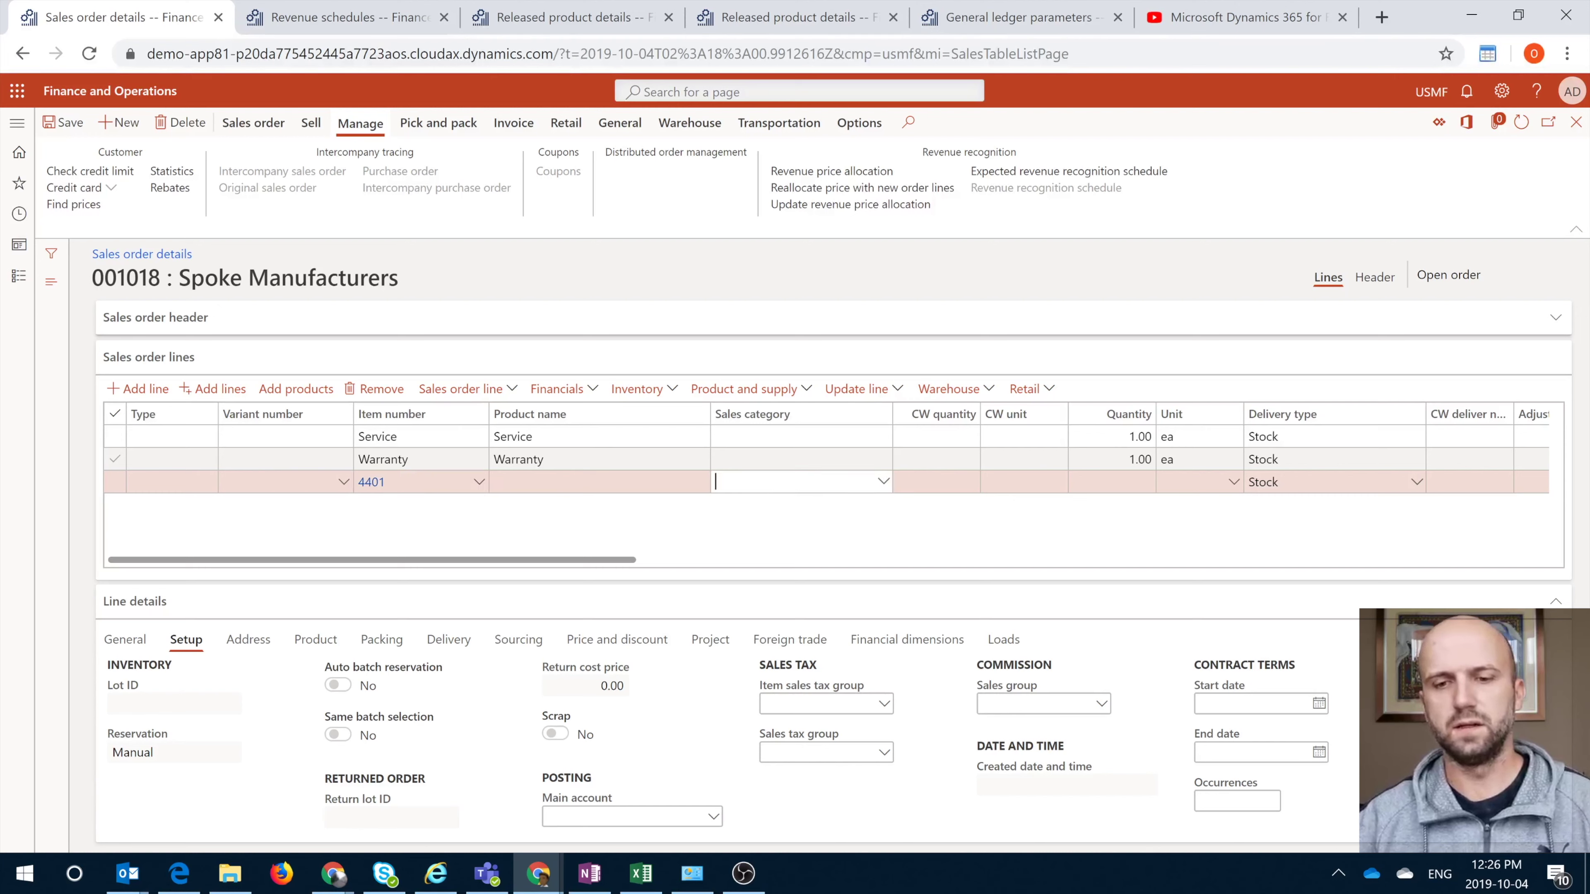
left_click_drag(626, 559, 1558, 570)
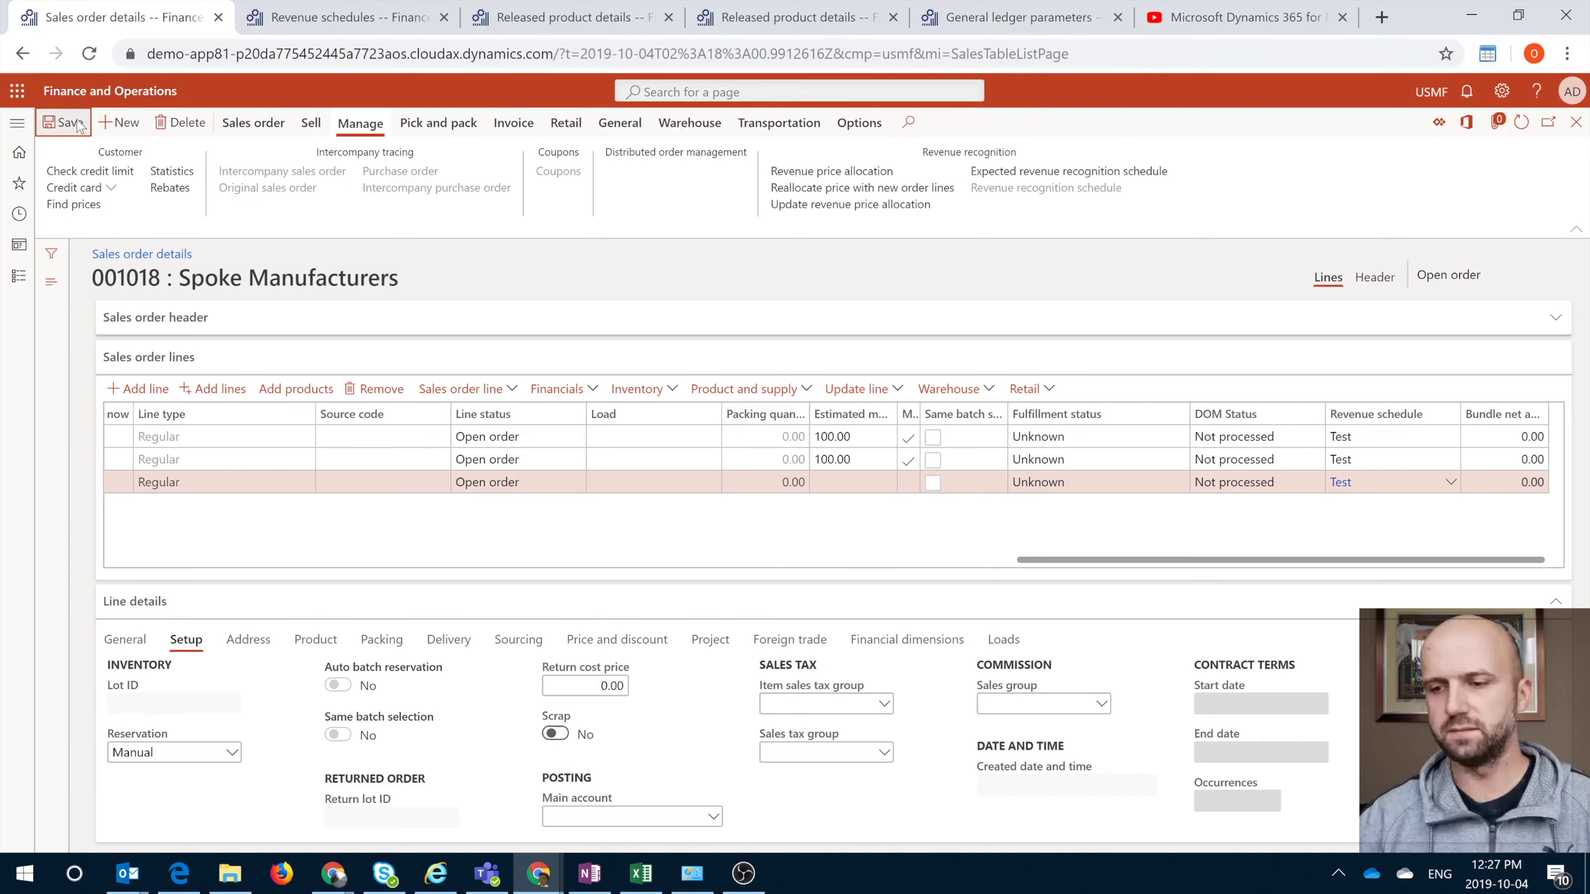
left_click(63, 123)
Select the Test revenue schedule for the item 4401 line and remove that line from the order.
left_click_drag(592, 559, 1554, 584)
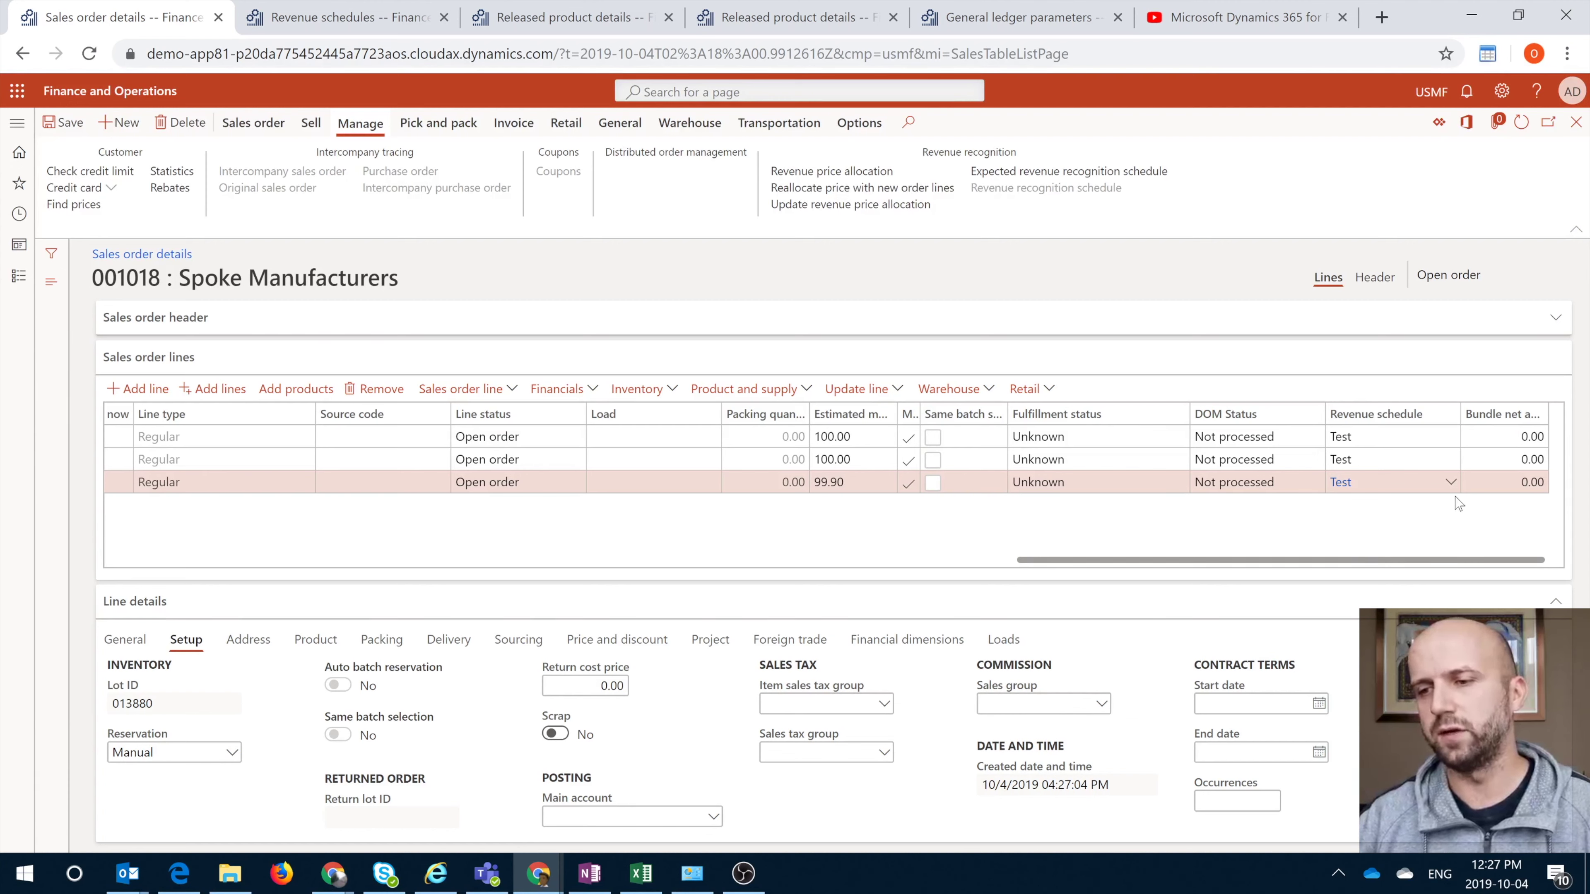
left_click(1451, 484)
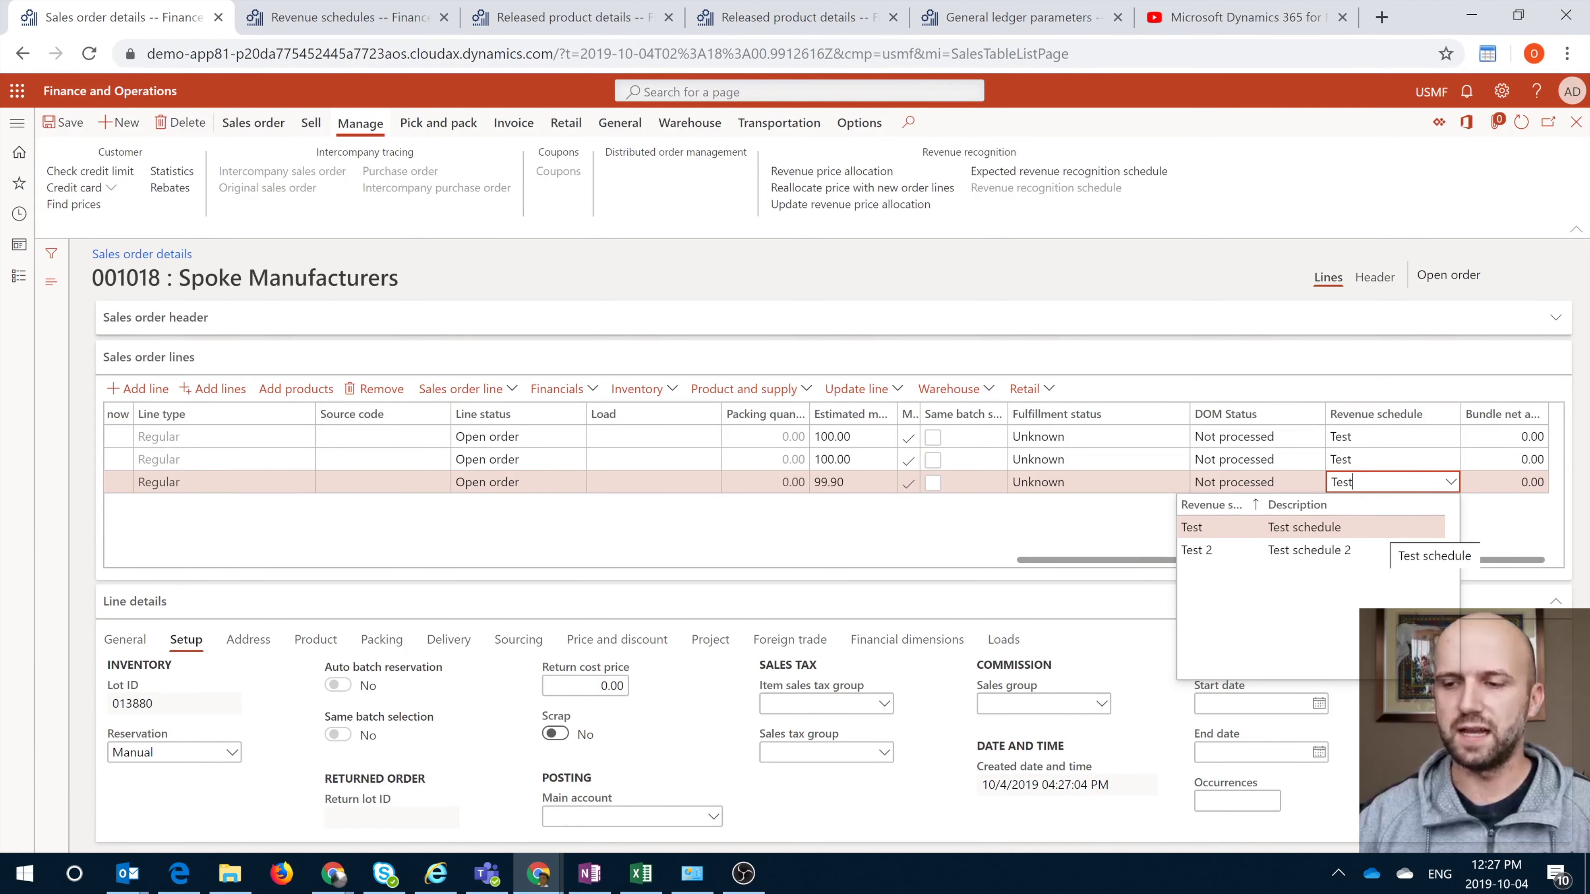
left_click(1362, 531)
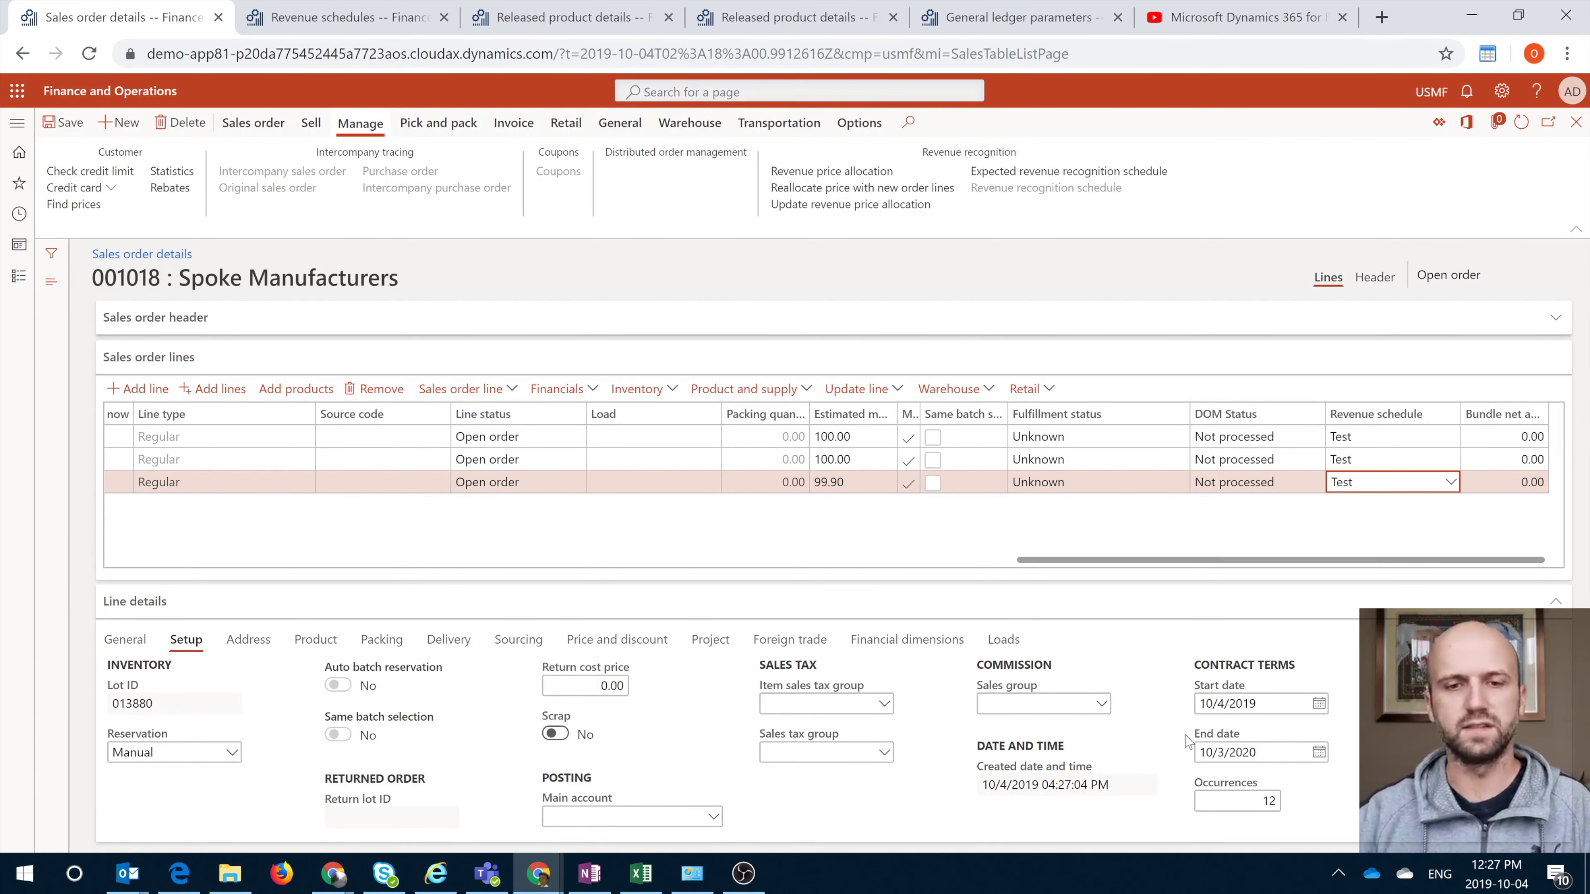
left_click(371, 390)
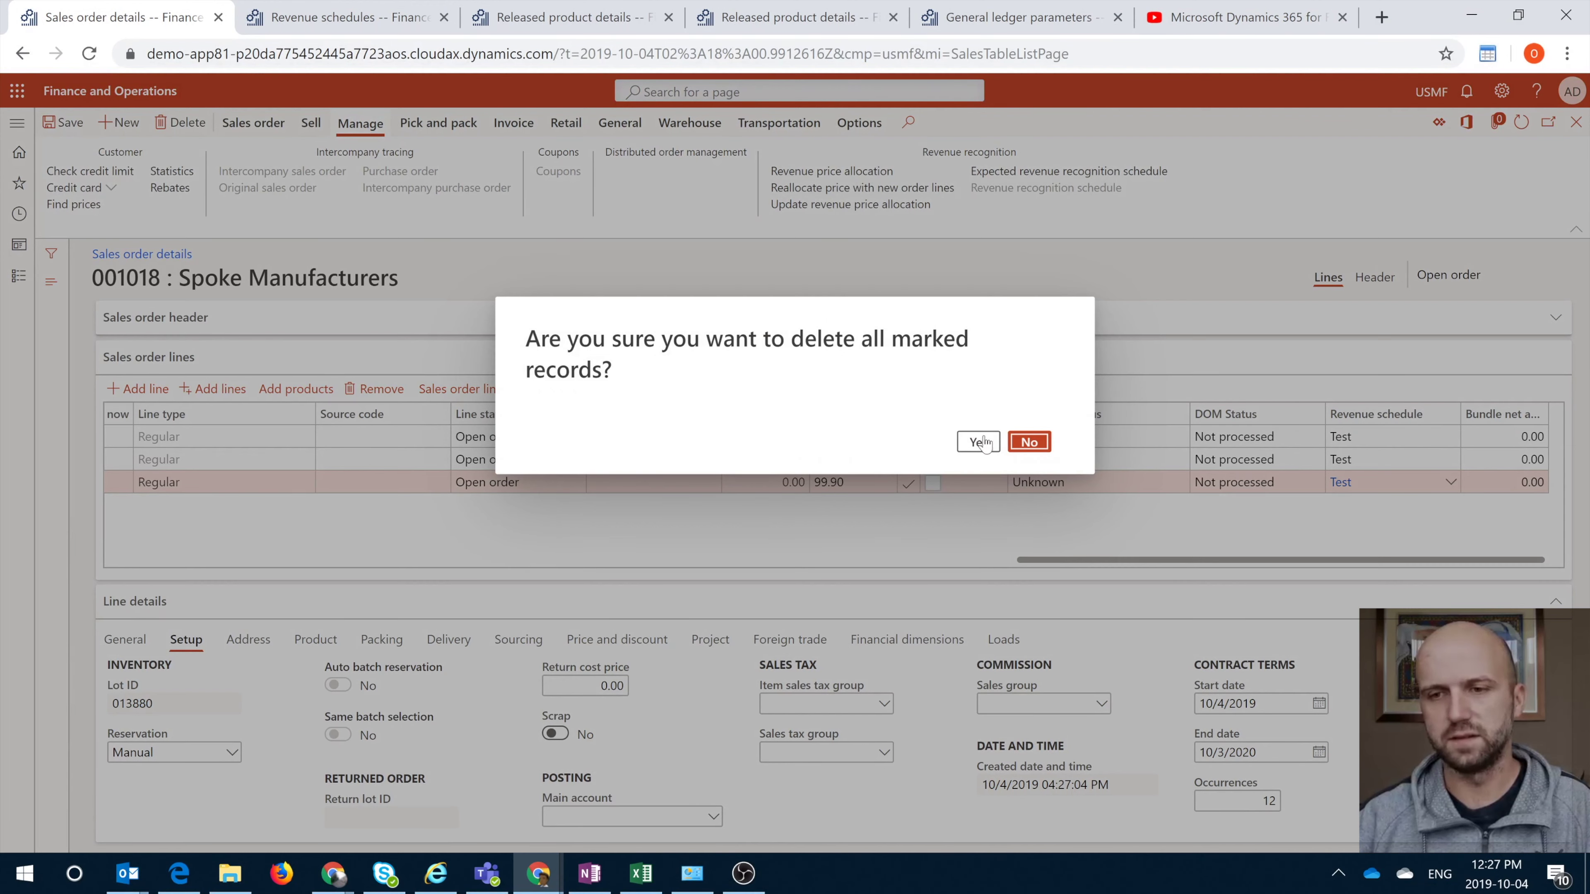
left_click(977, 442)
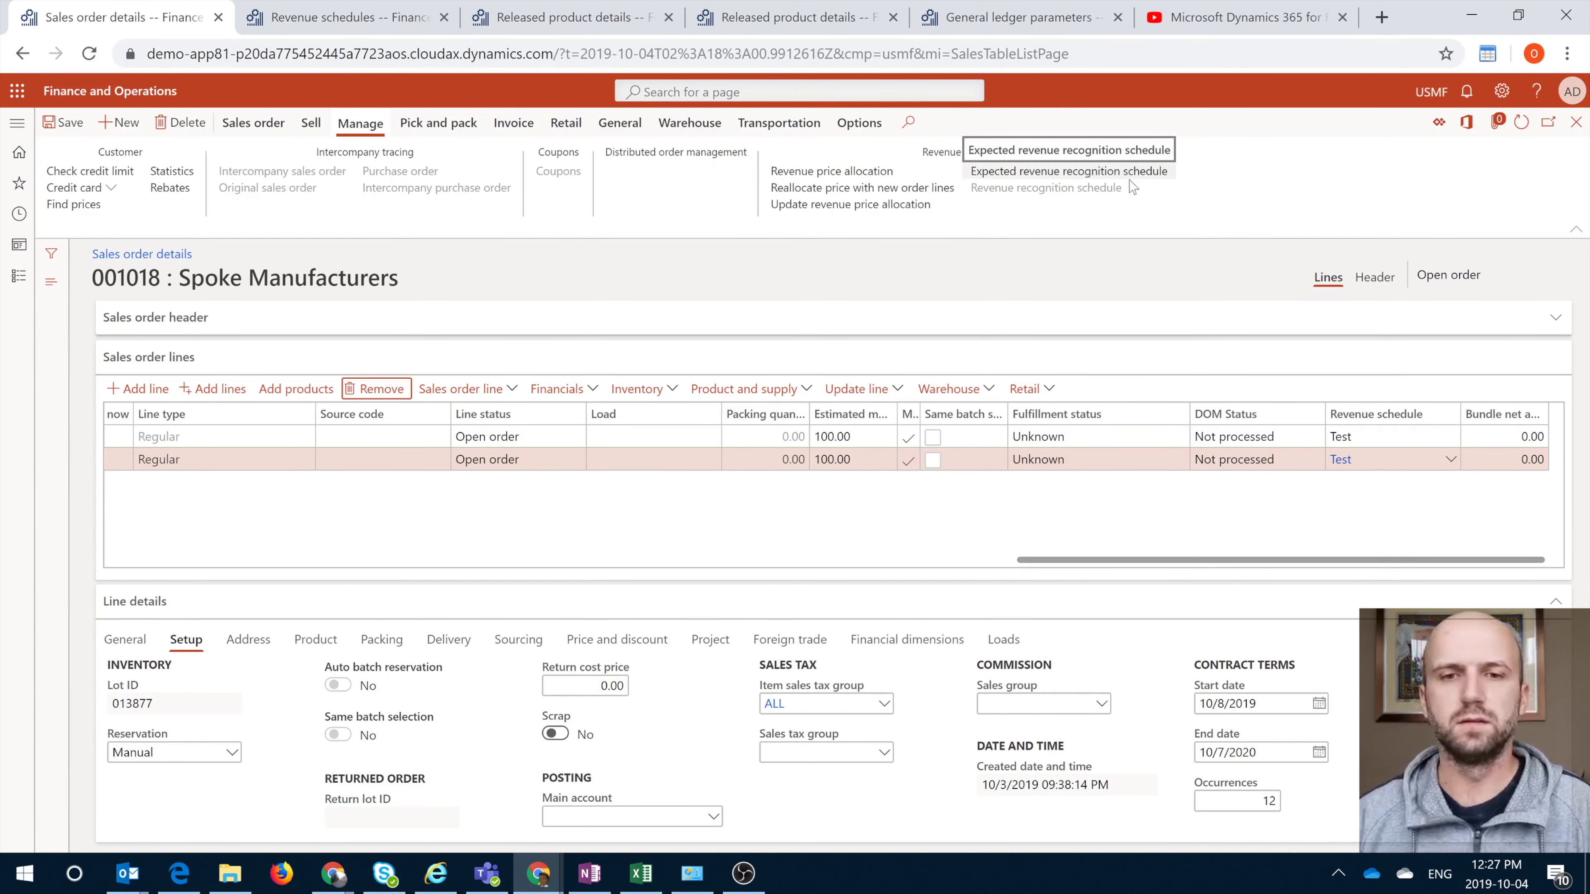
Confirm the sales order and open its expected revenue recognition schedule.
left_click(311, 125)
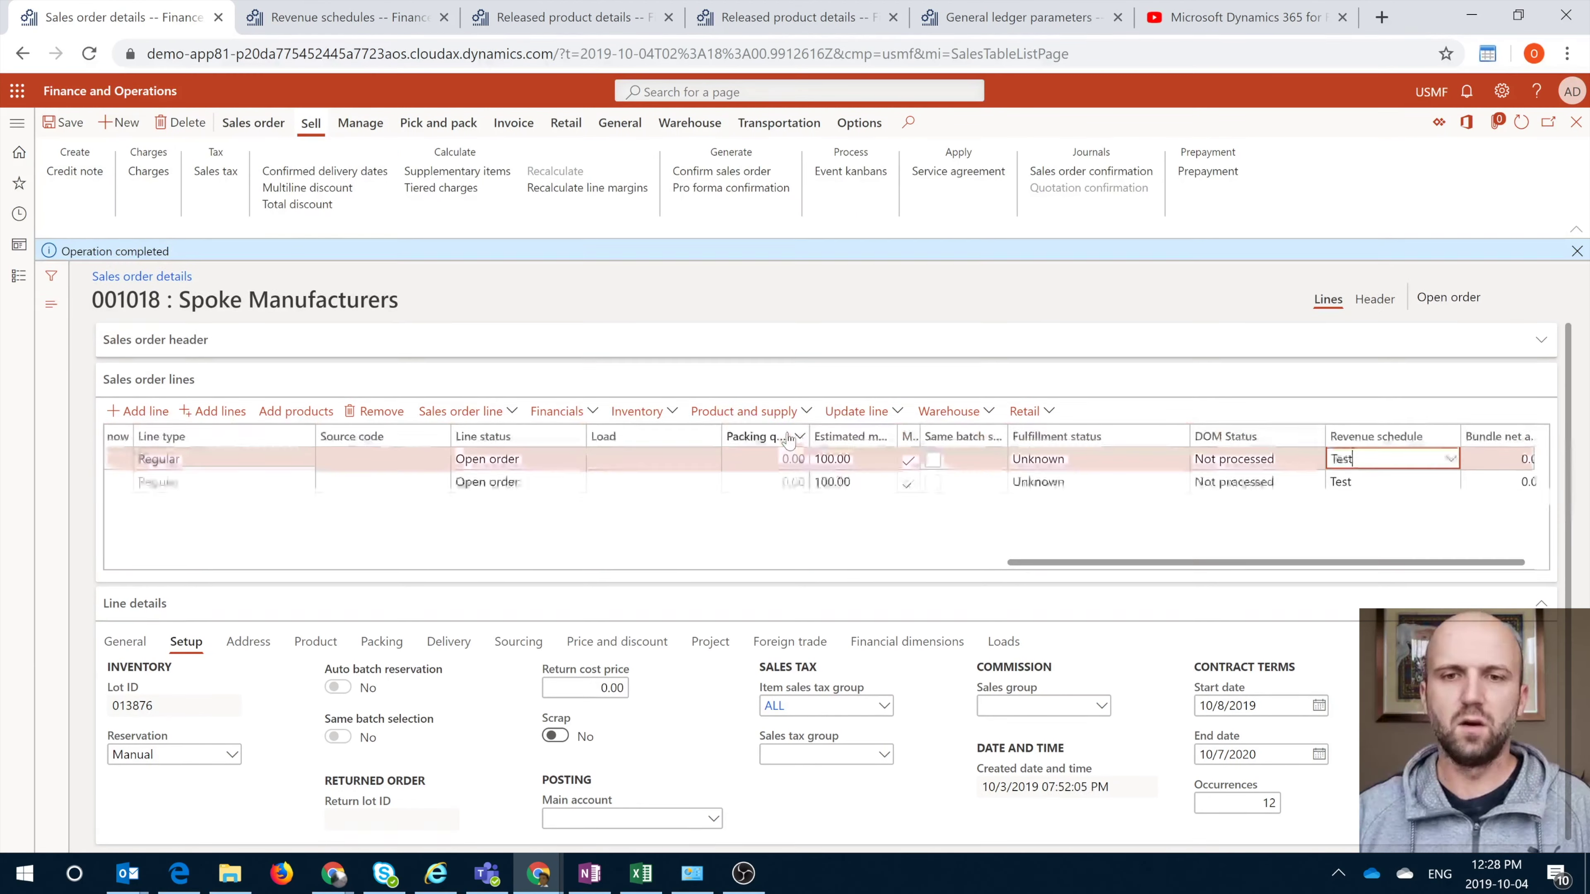
left_click(354, 129)
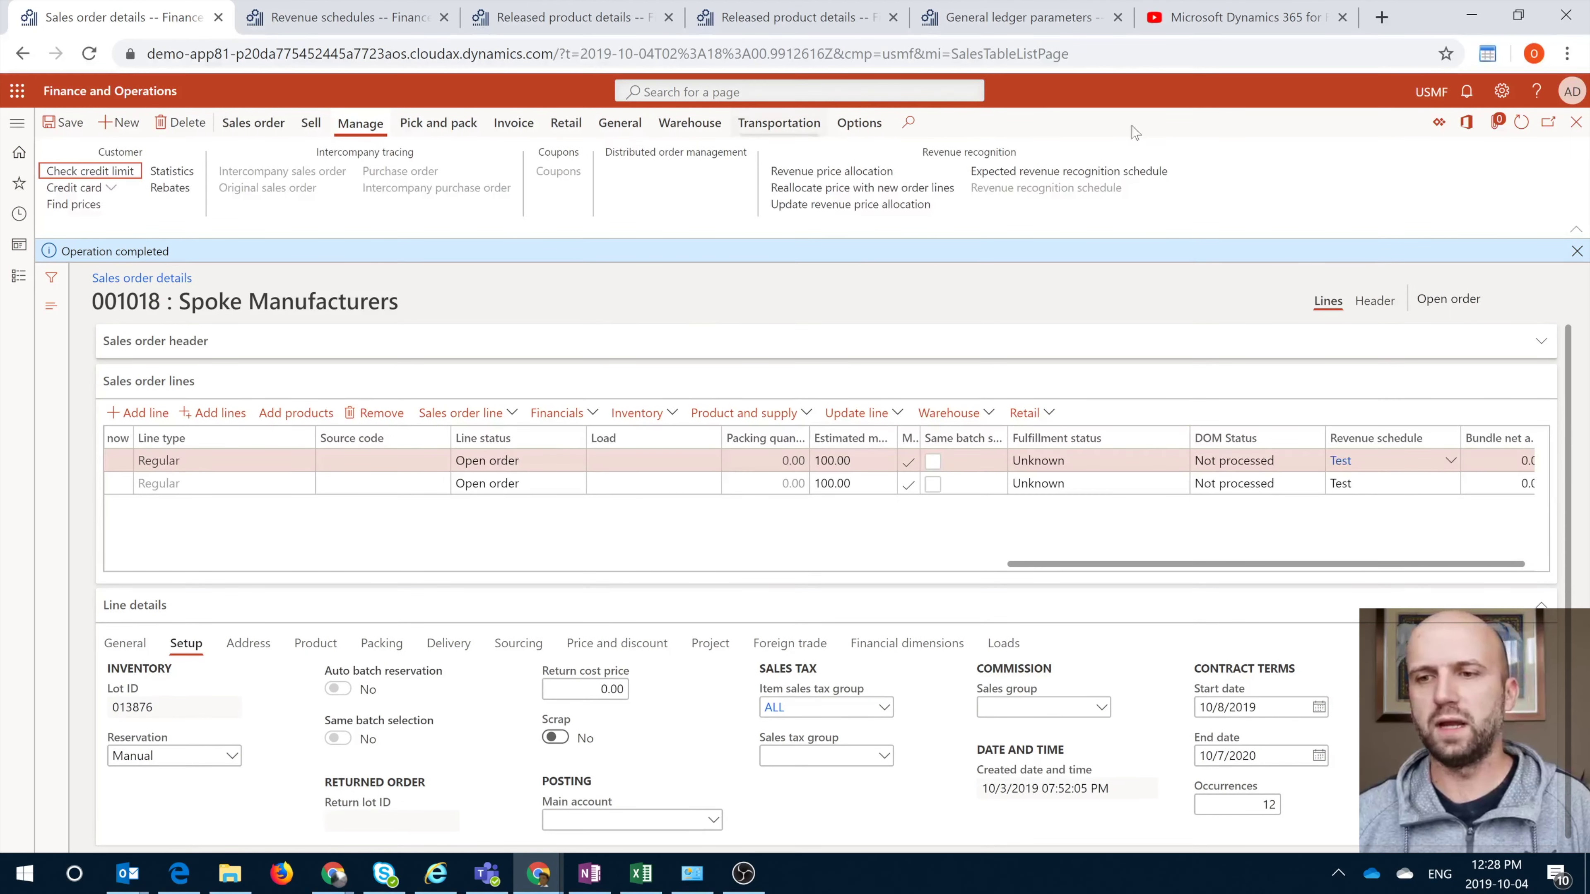
left_click(1141, 172)
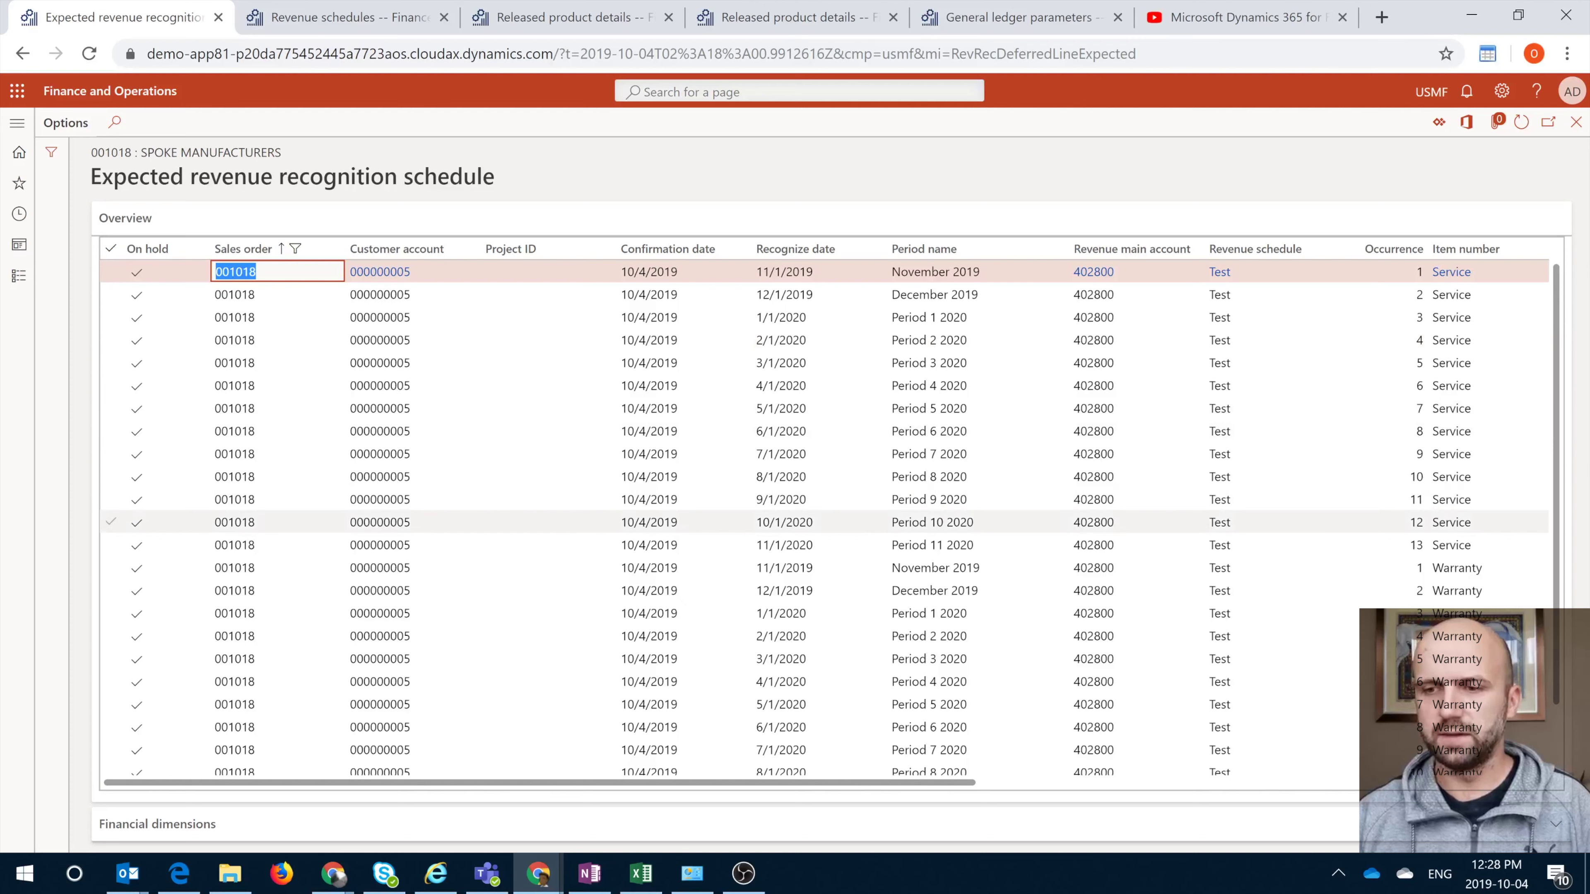
Examine the expected recognition dates, occurrences and amounts for the Service and Warranty items, and return to the sales order.
left_click(1102, 545)
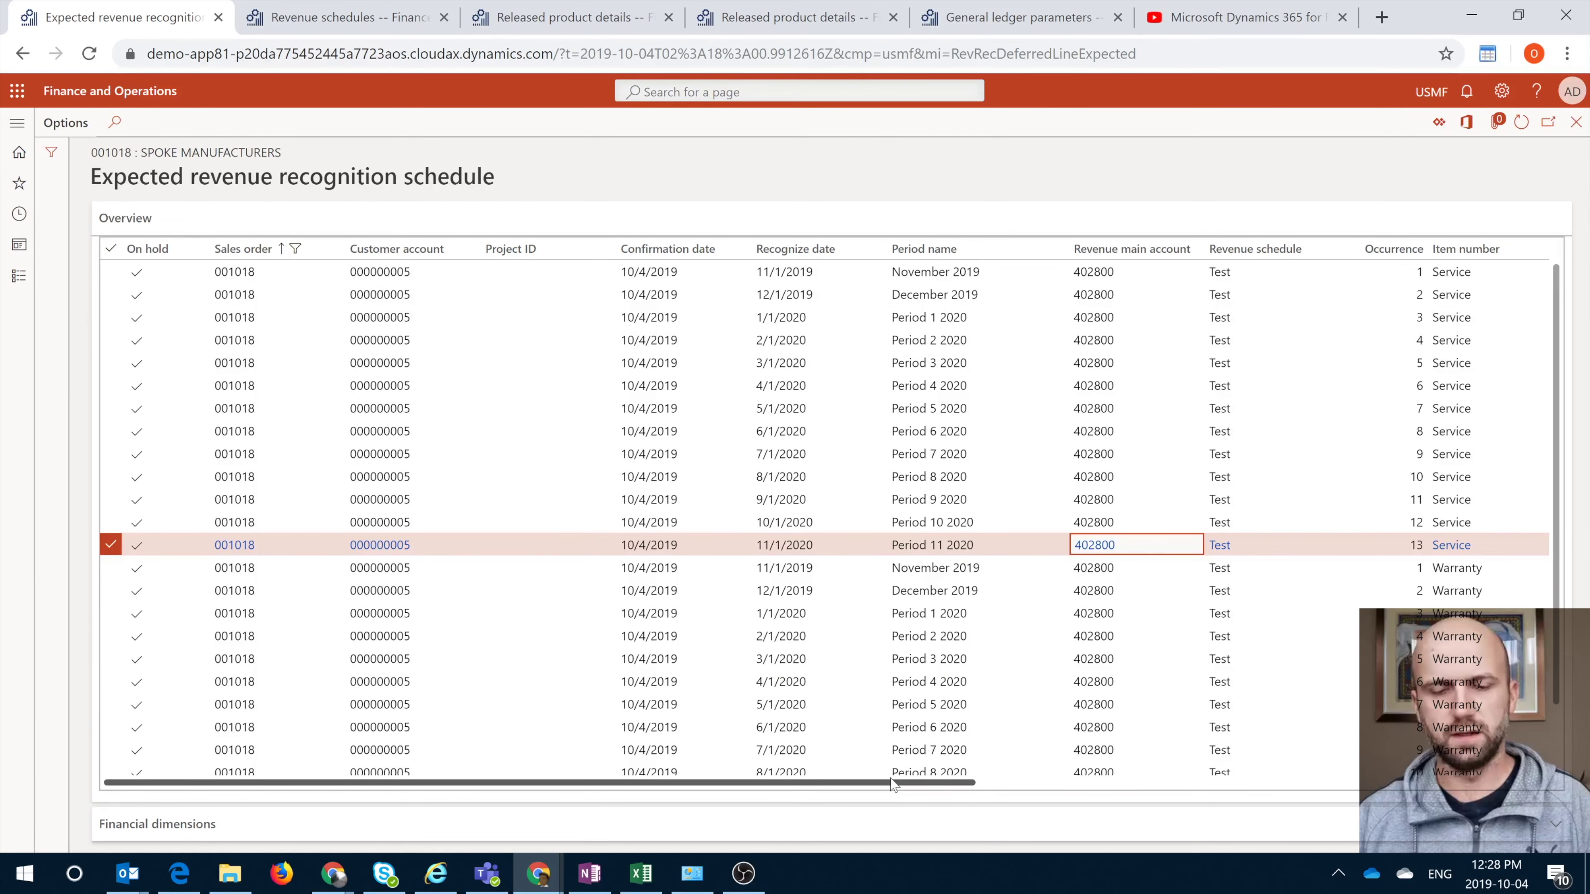
left_click_drag(895, 783, 1273, 801)
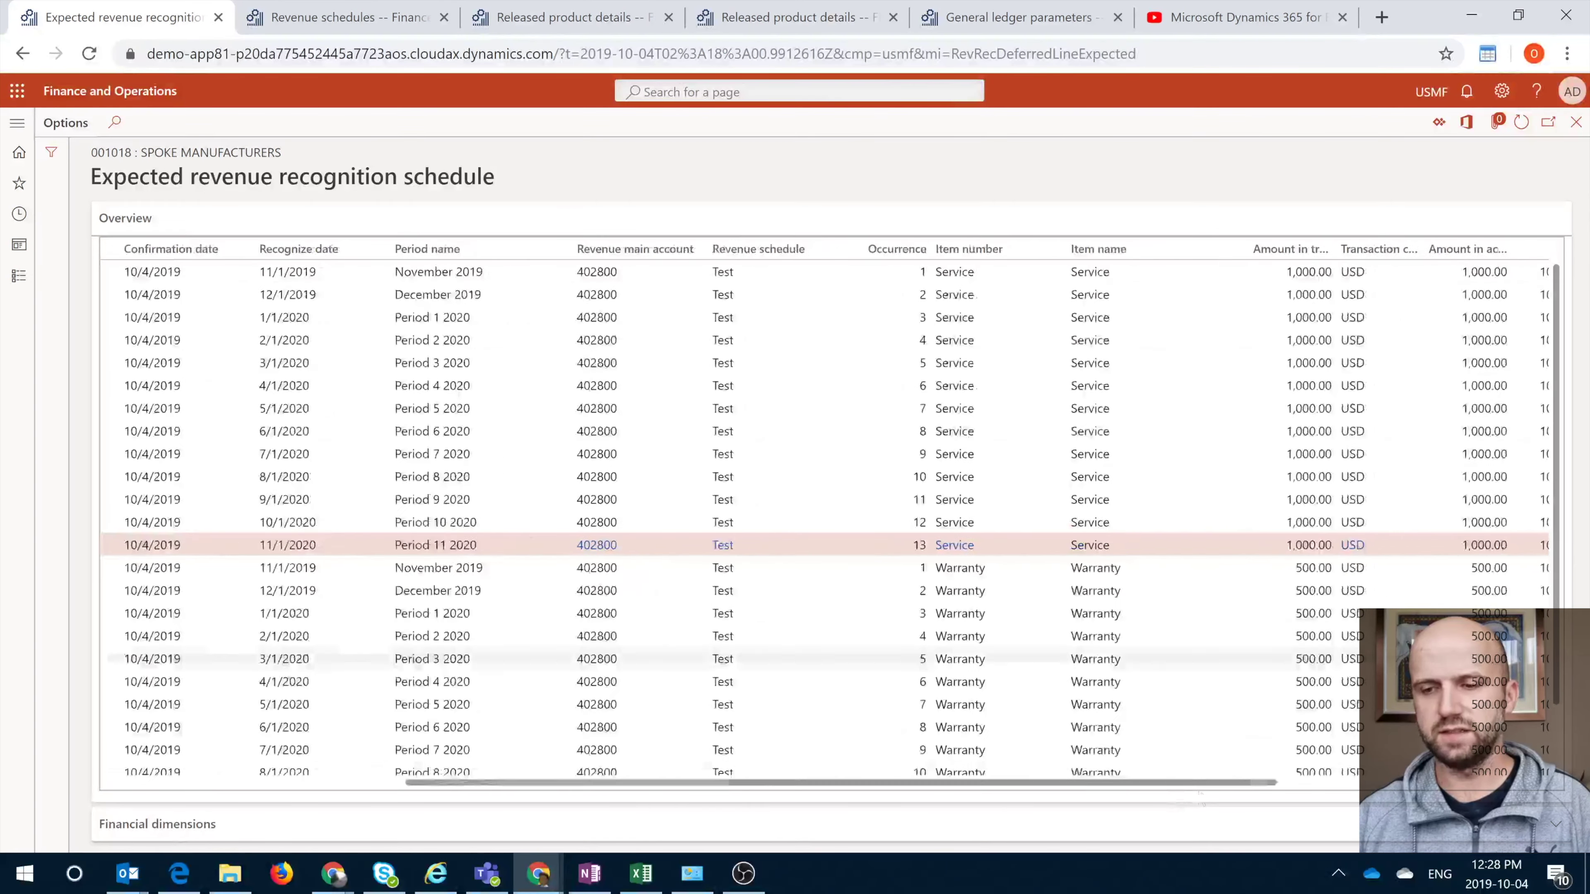
left_click(1158, 567)
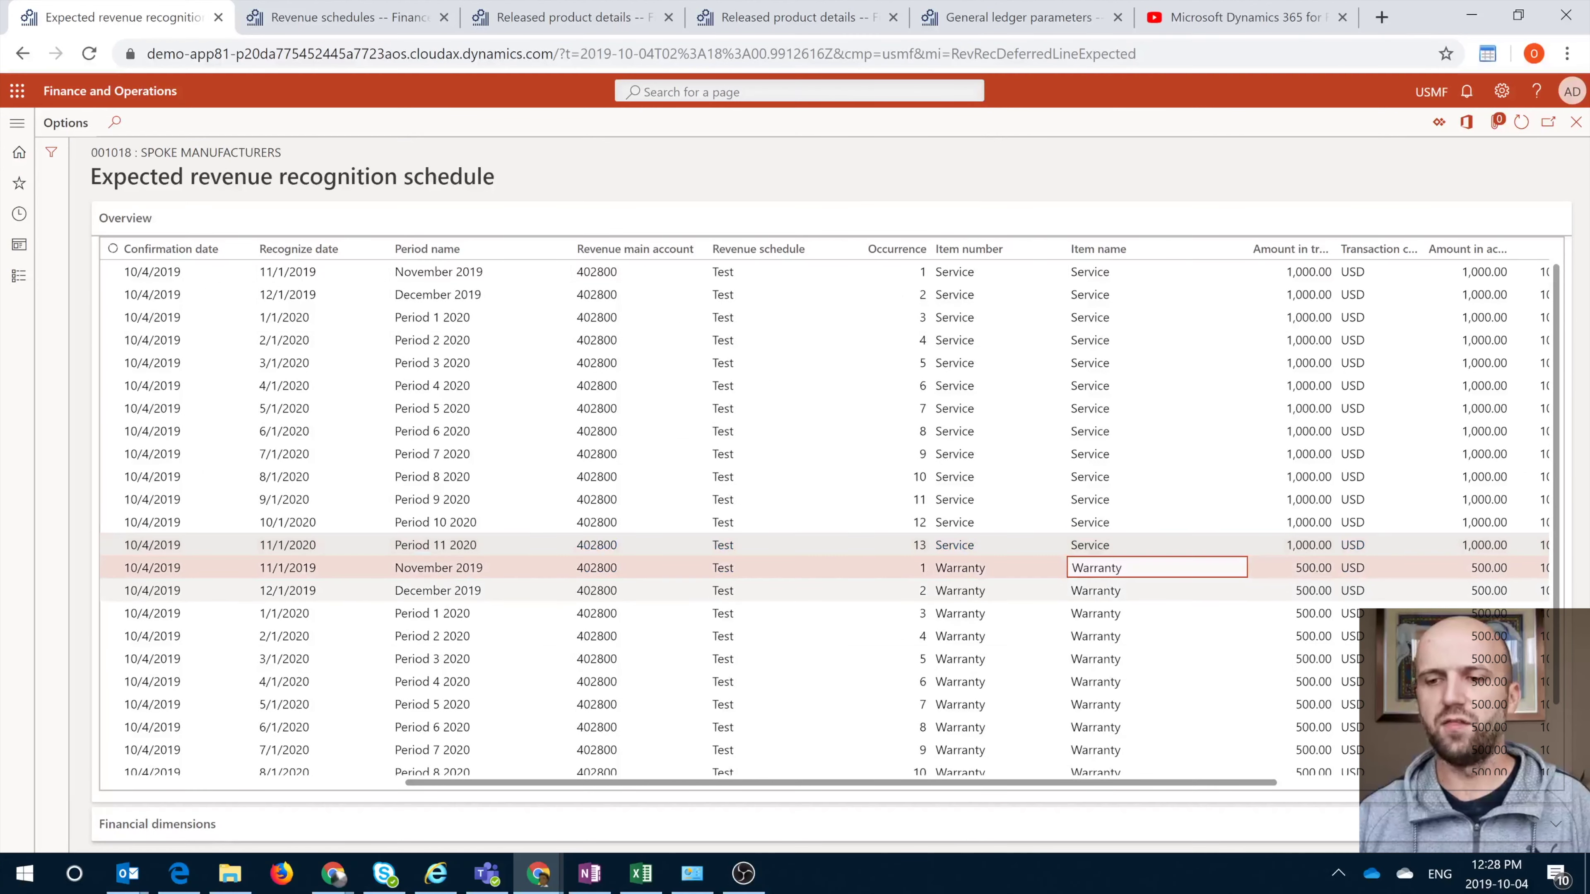
scroll(1158, 568, "down", 2)
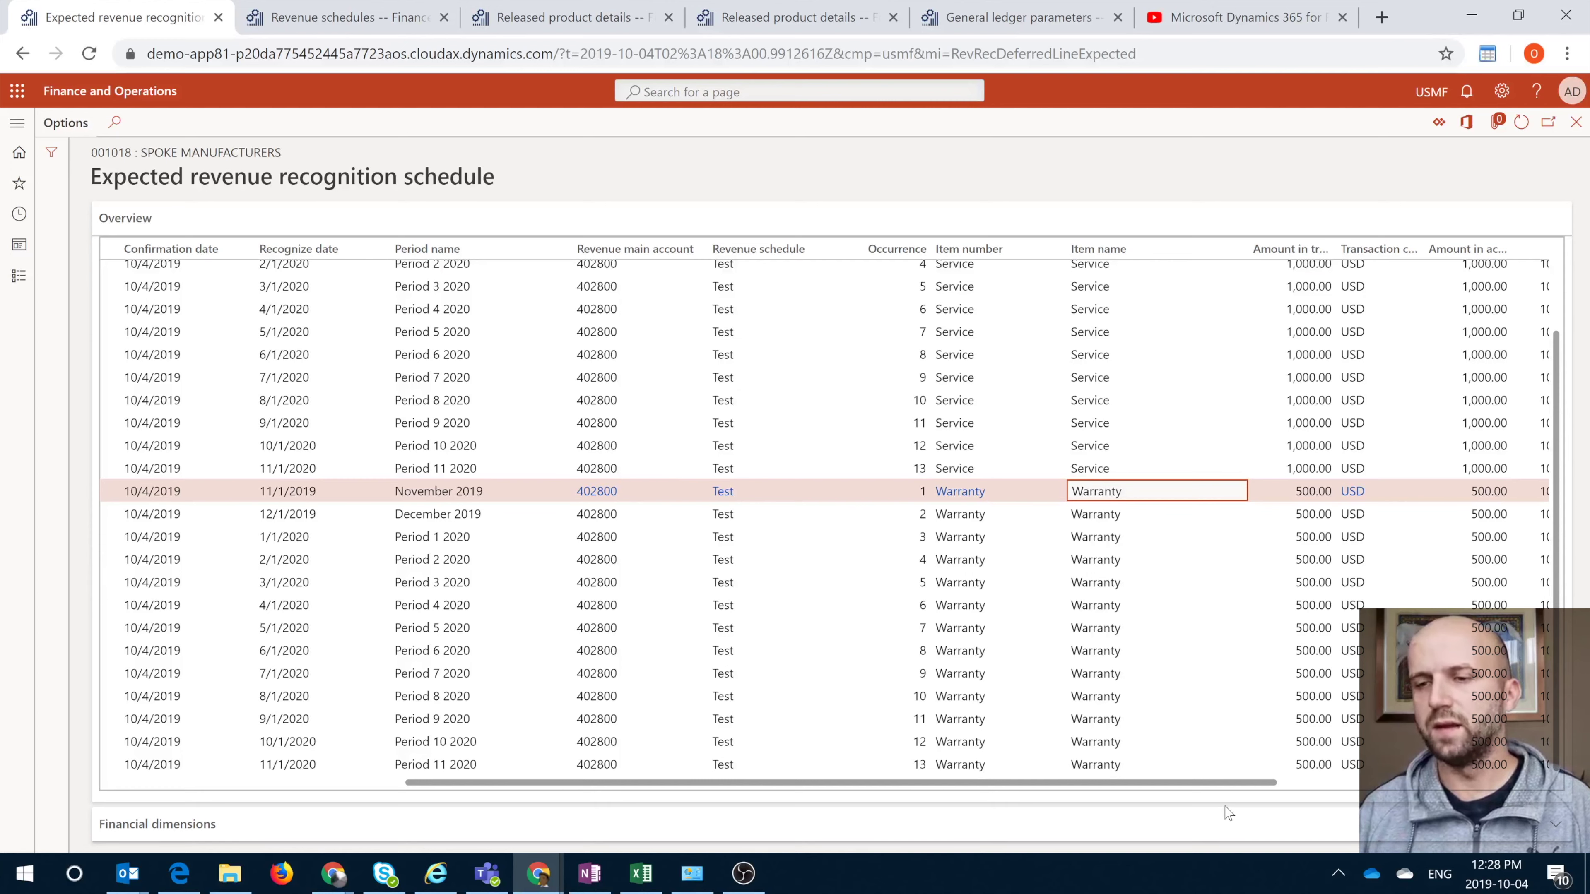
scroll(1177, 602, "up", 2)
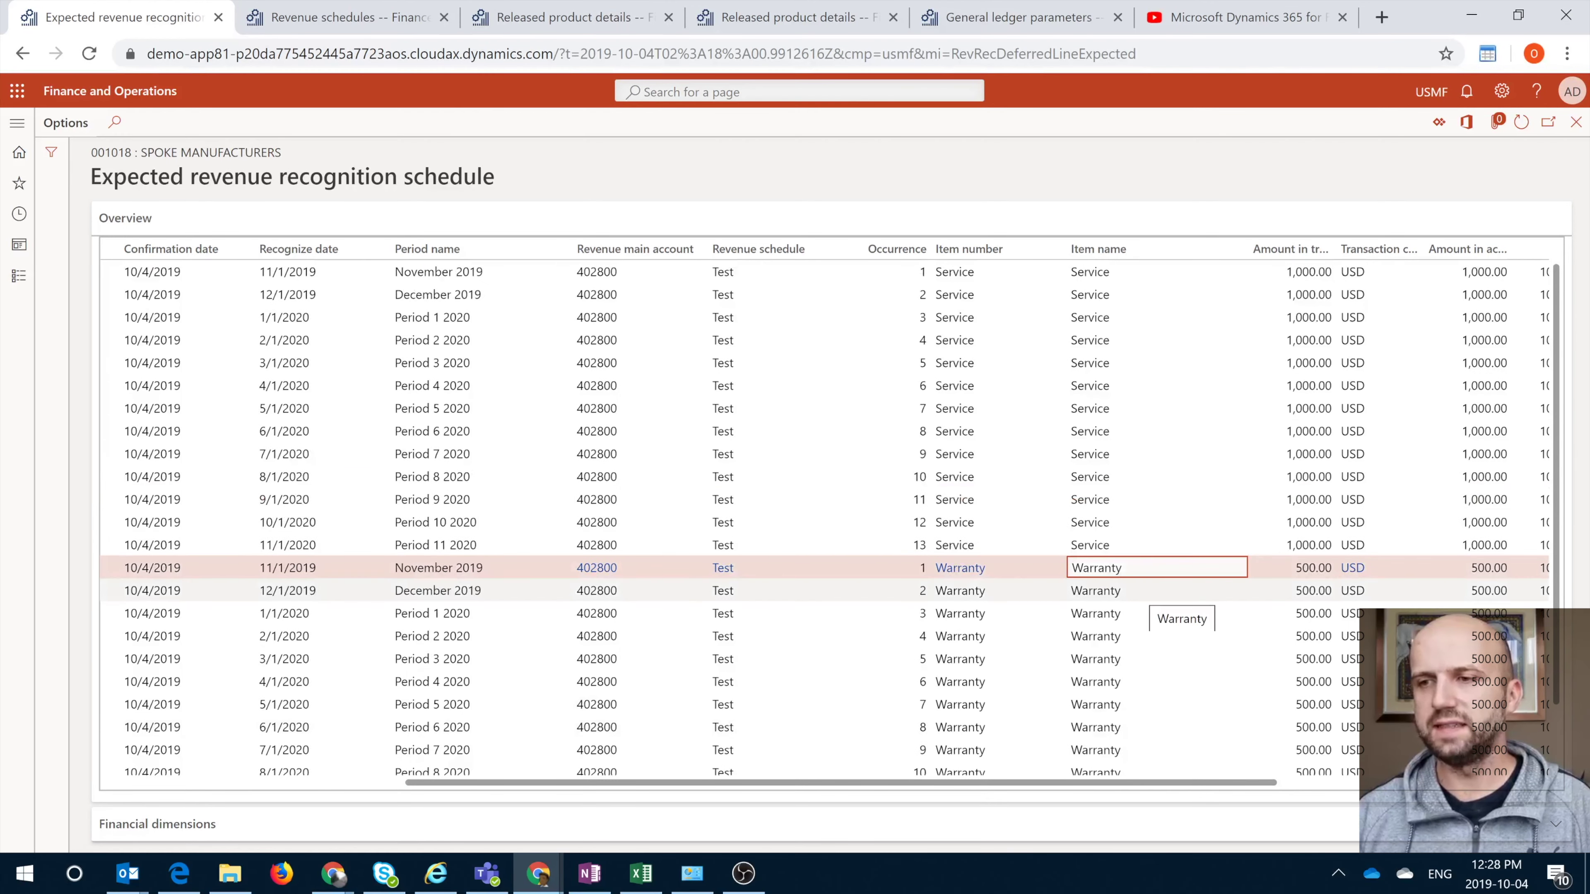
left_click(1576, 122)
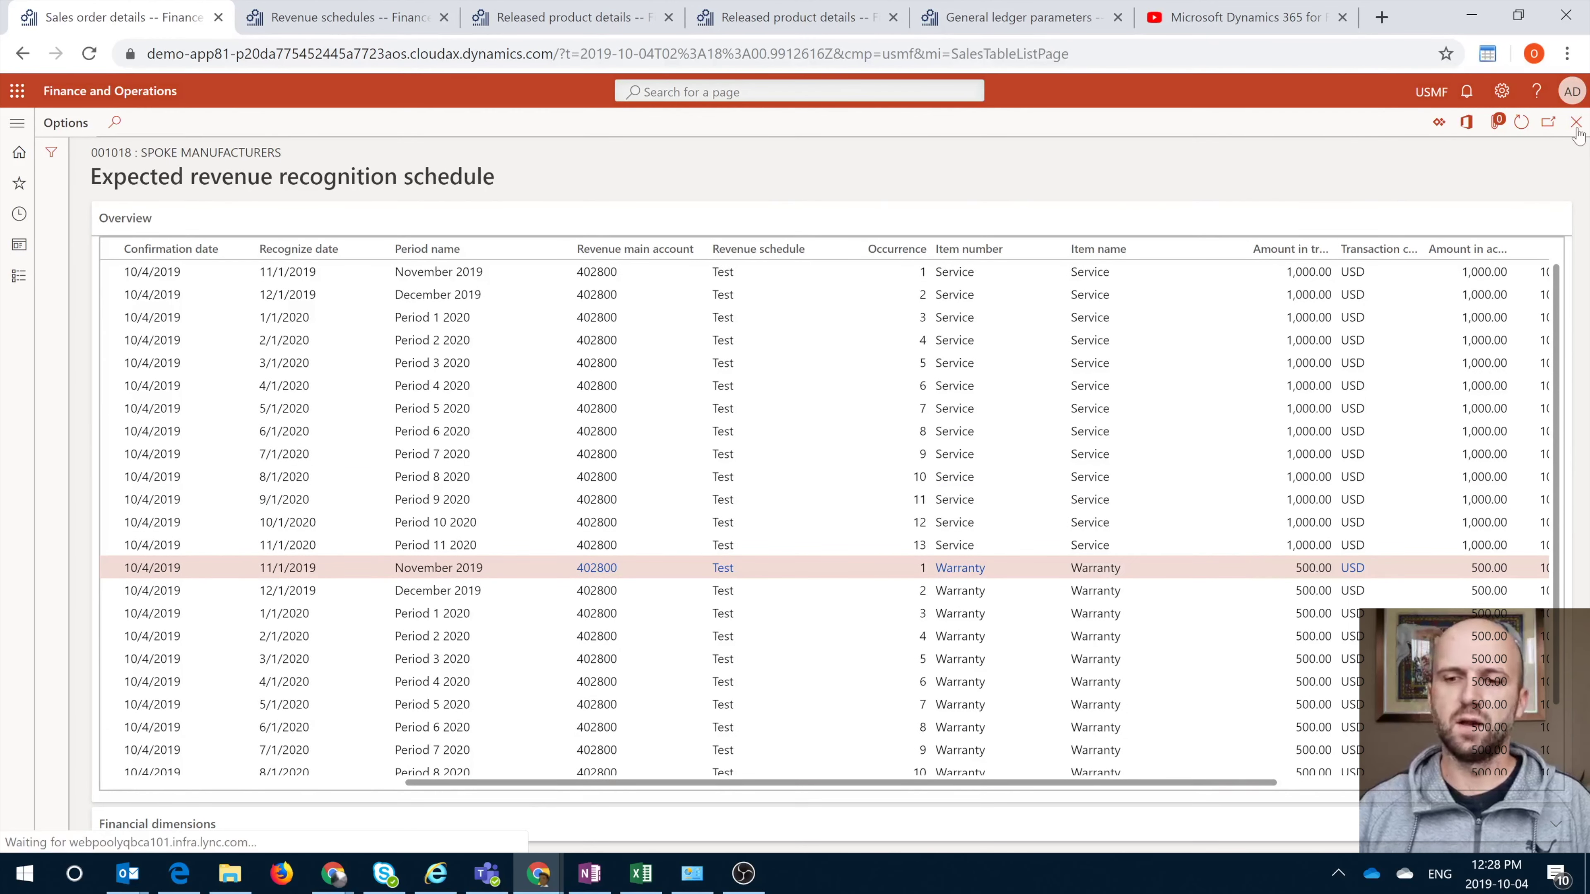
Check the net amounts of the Service and Warranty lines on the sales order.
left_click_drag(1056, 564, 768, 567)
left_click(526, 461)
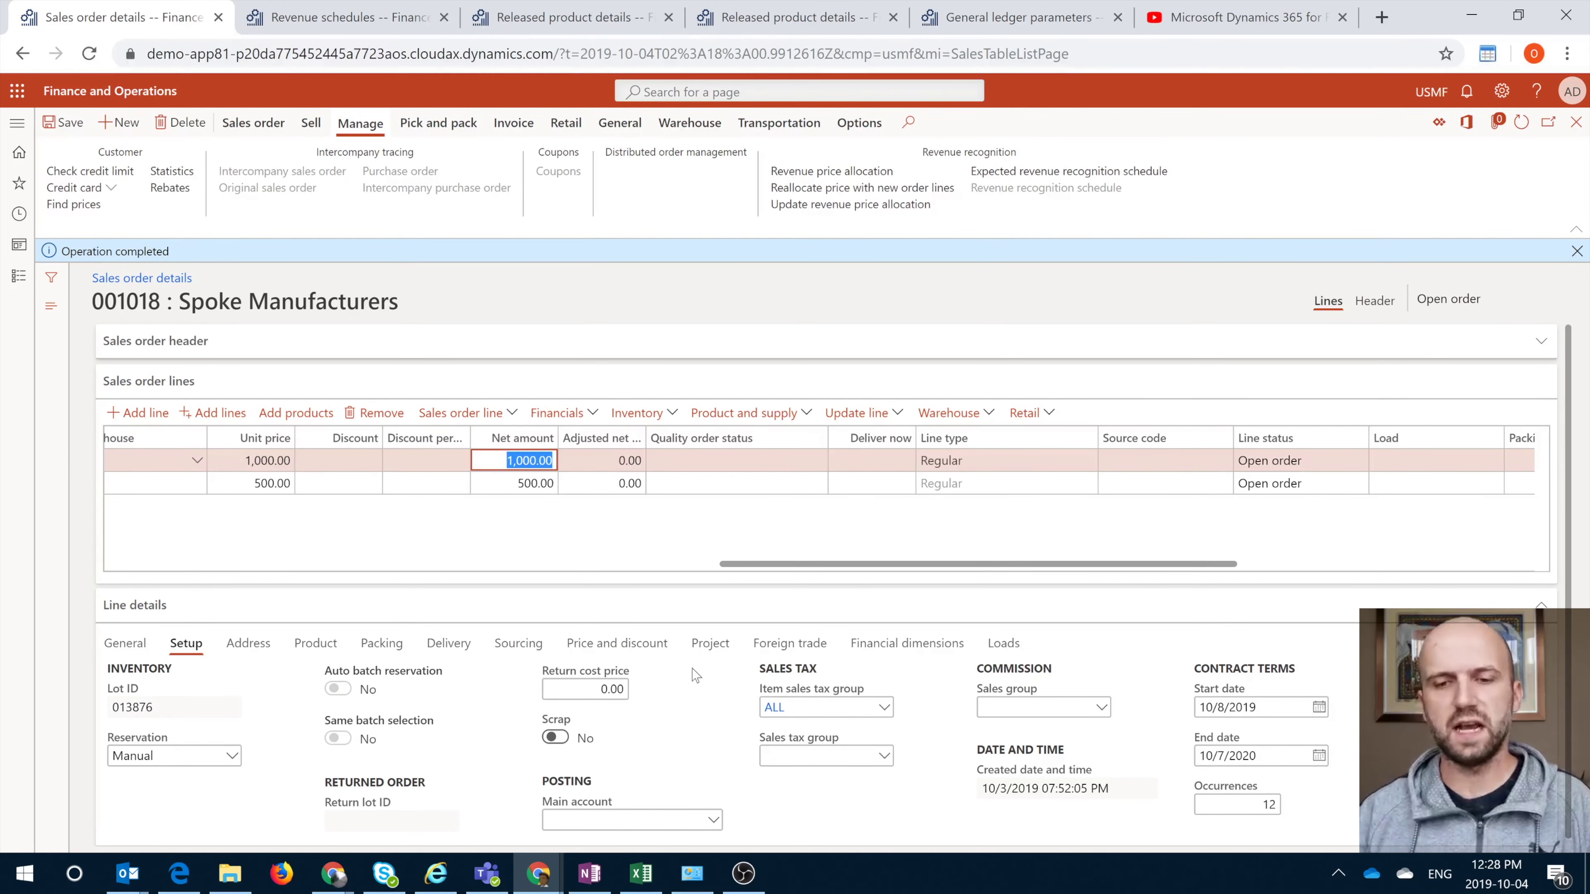
left_click(486, 487)
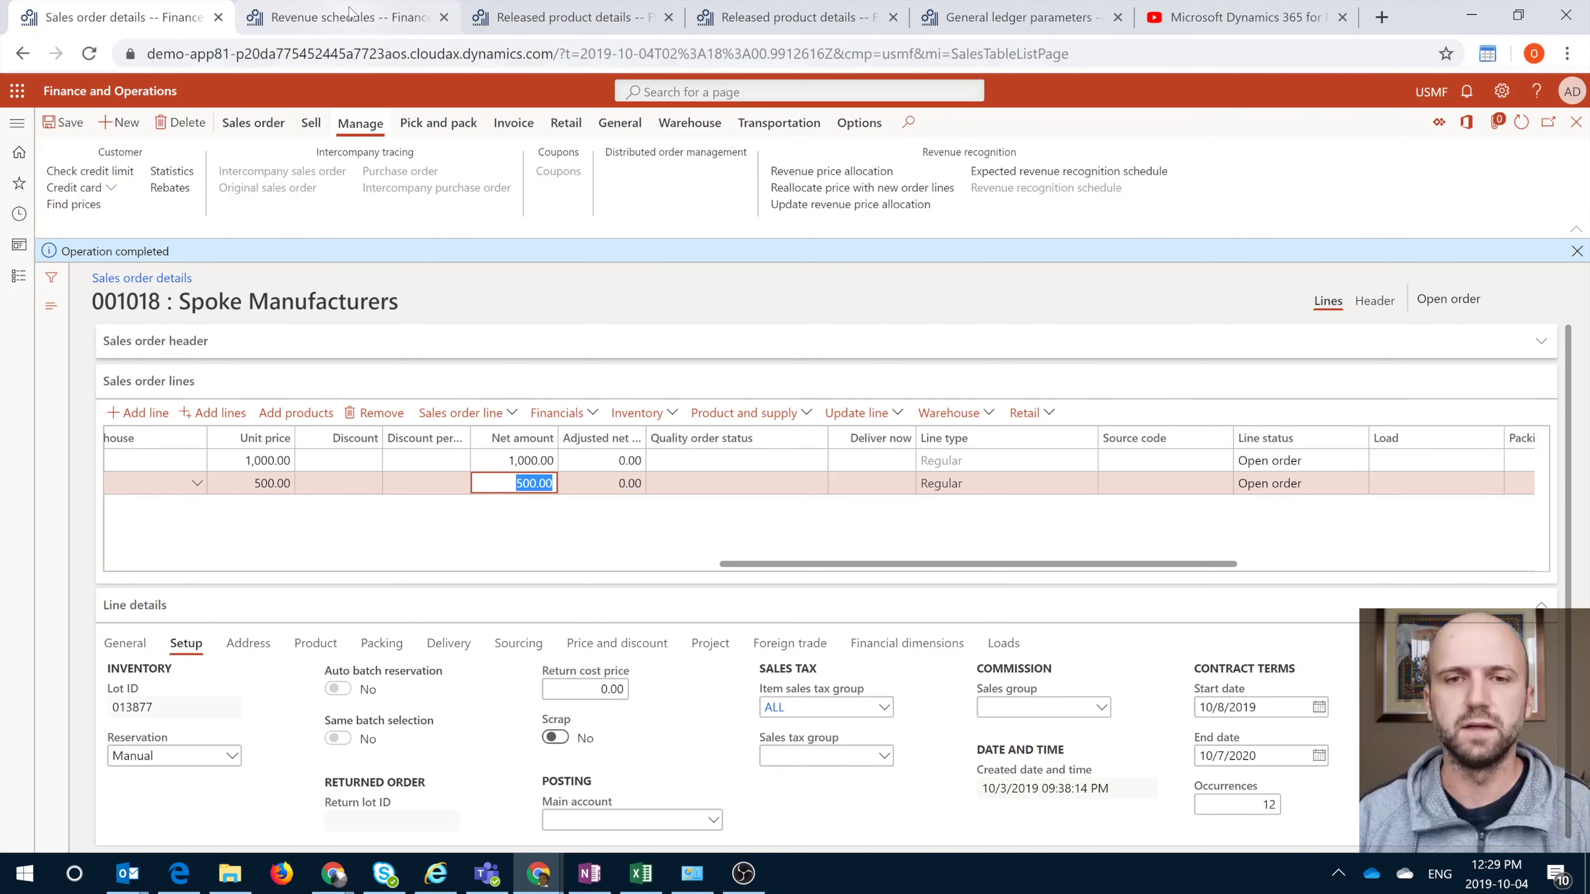
Open the revenue prices setup and check the revenue allocation prices of the Service and Warranty items.
left_click(315, 10)
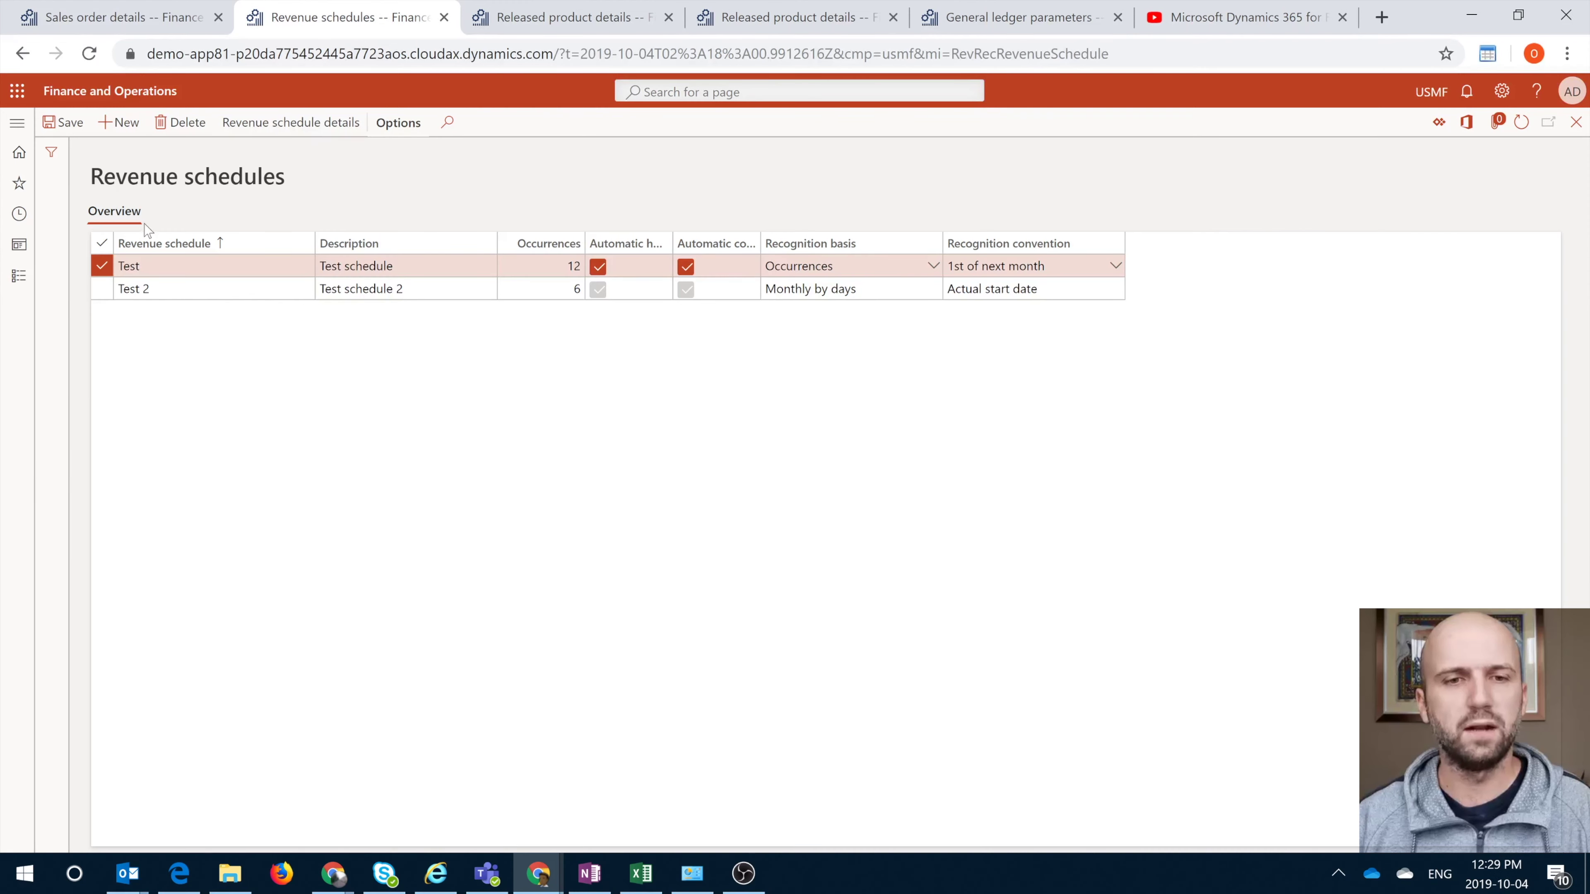
left_click(17, 122)
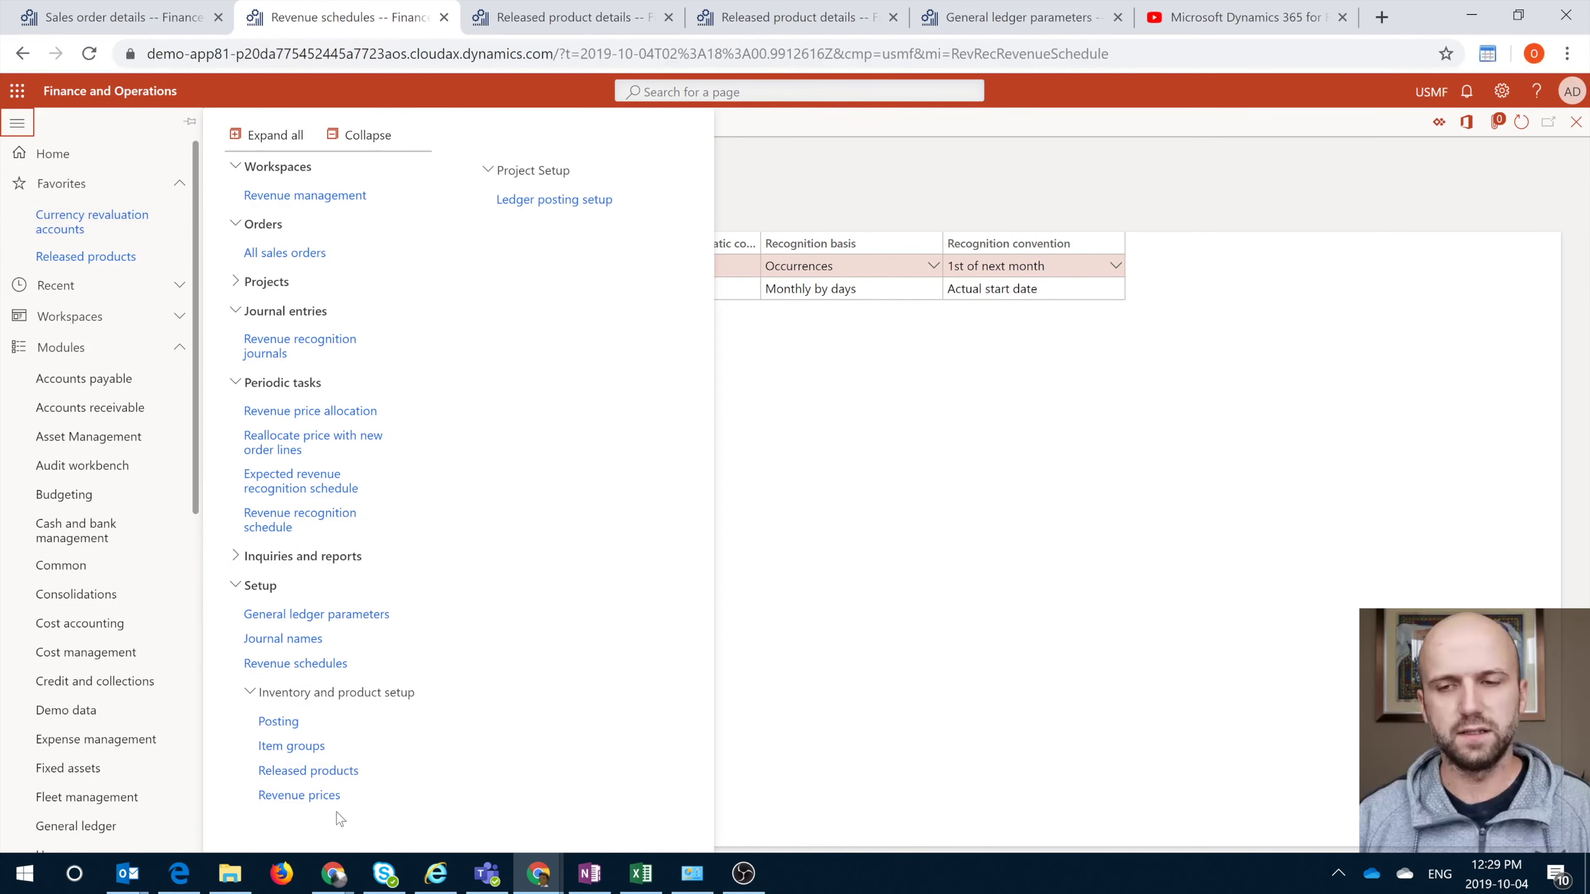
left_click(319, 802)
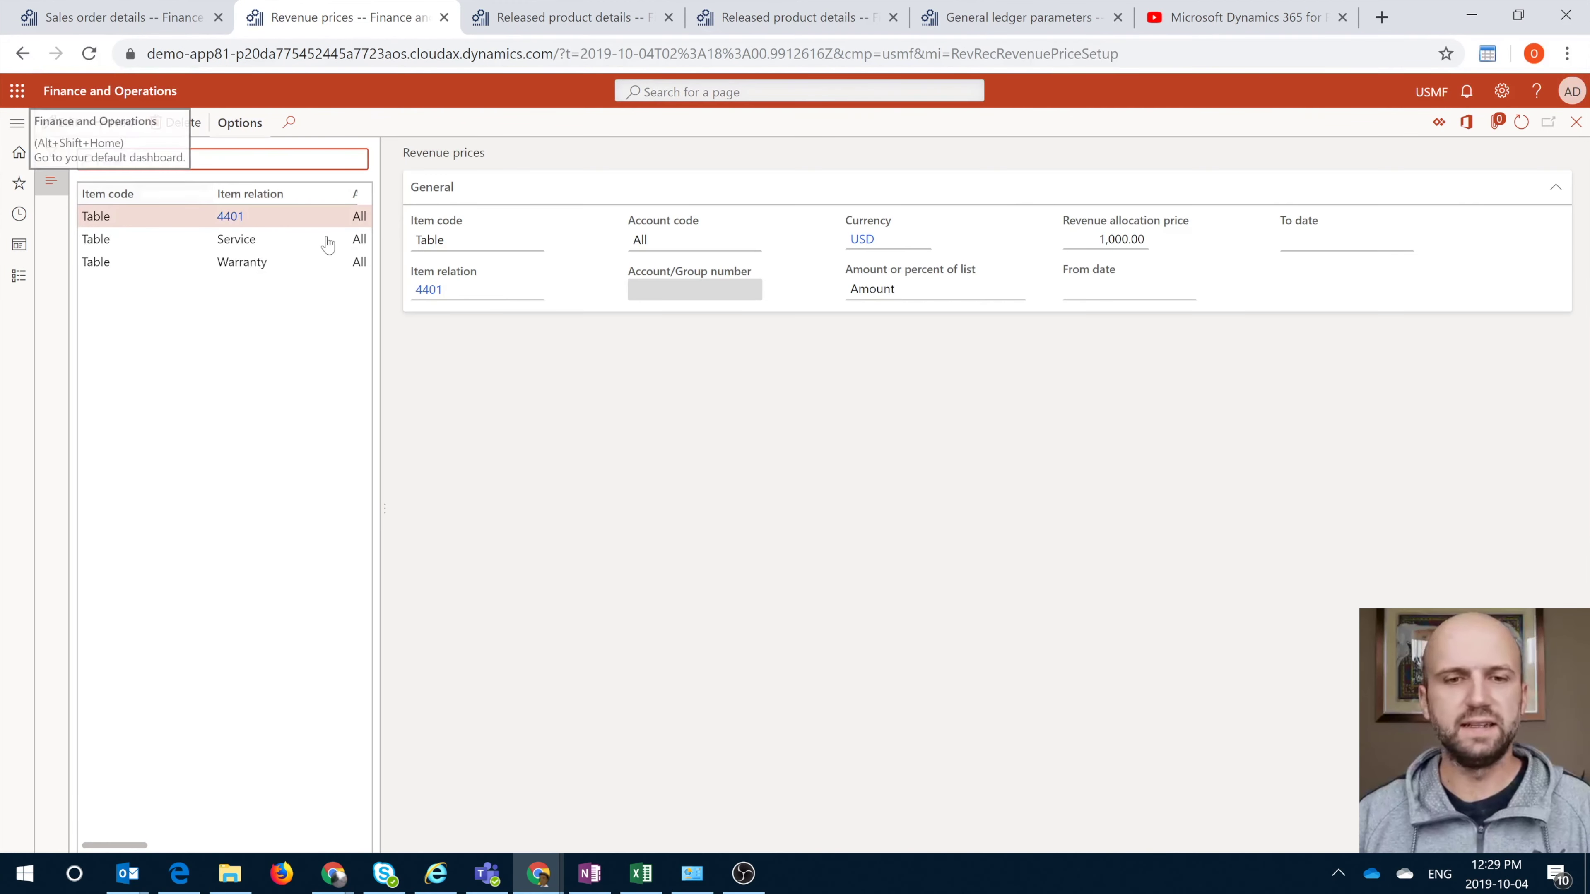
left_click(144, 238)
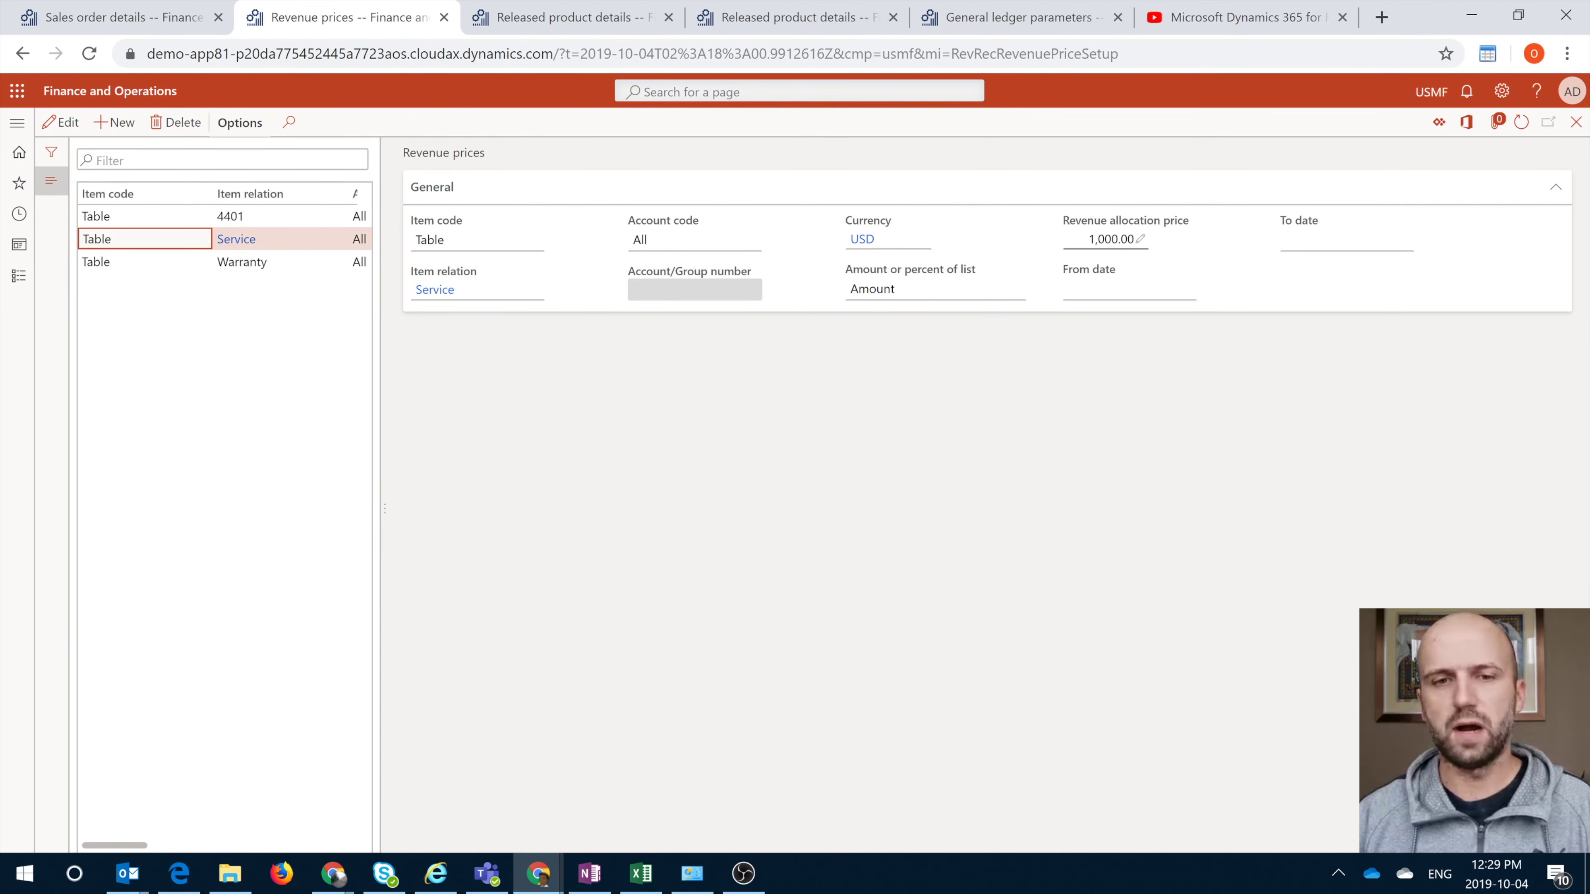
left_click(60, 121)
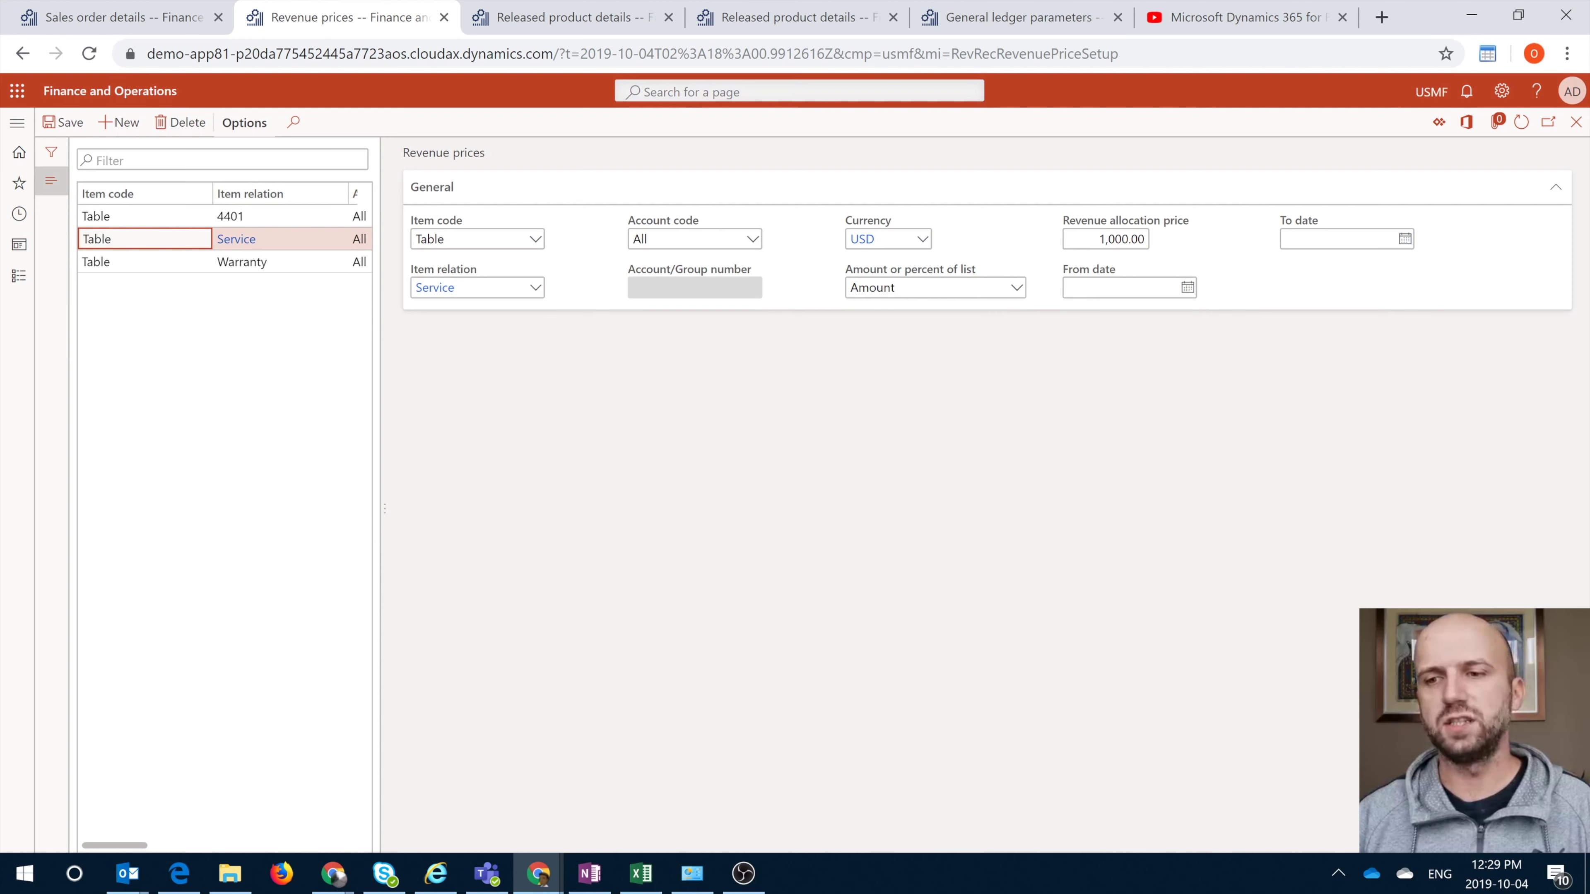
left_click(1105, 238)
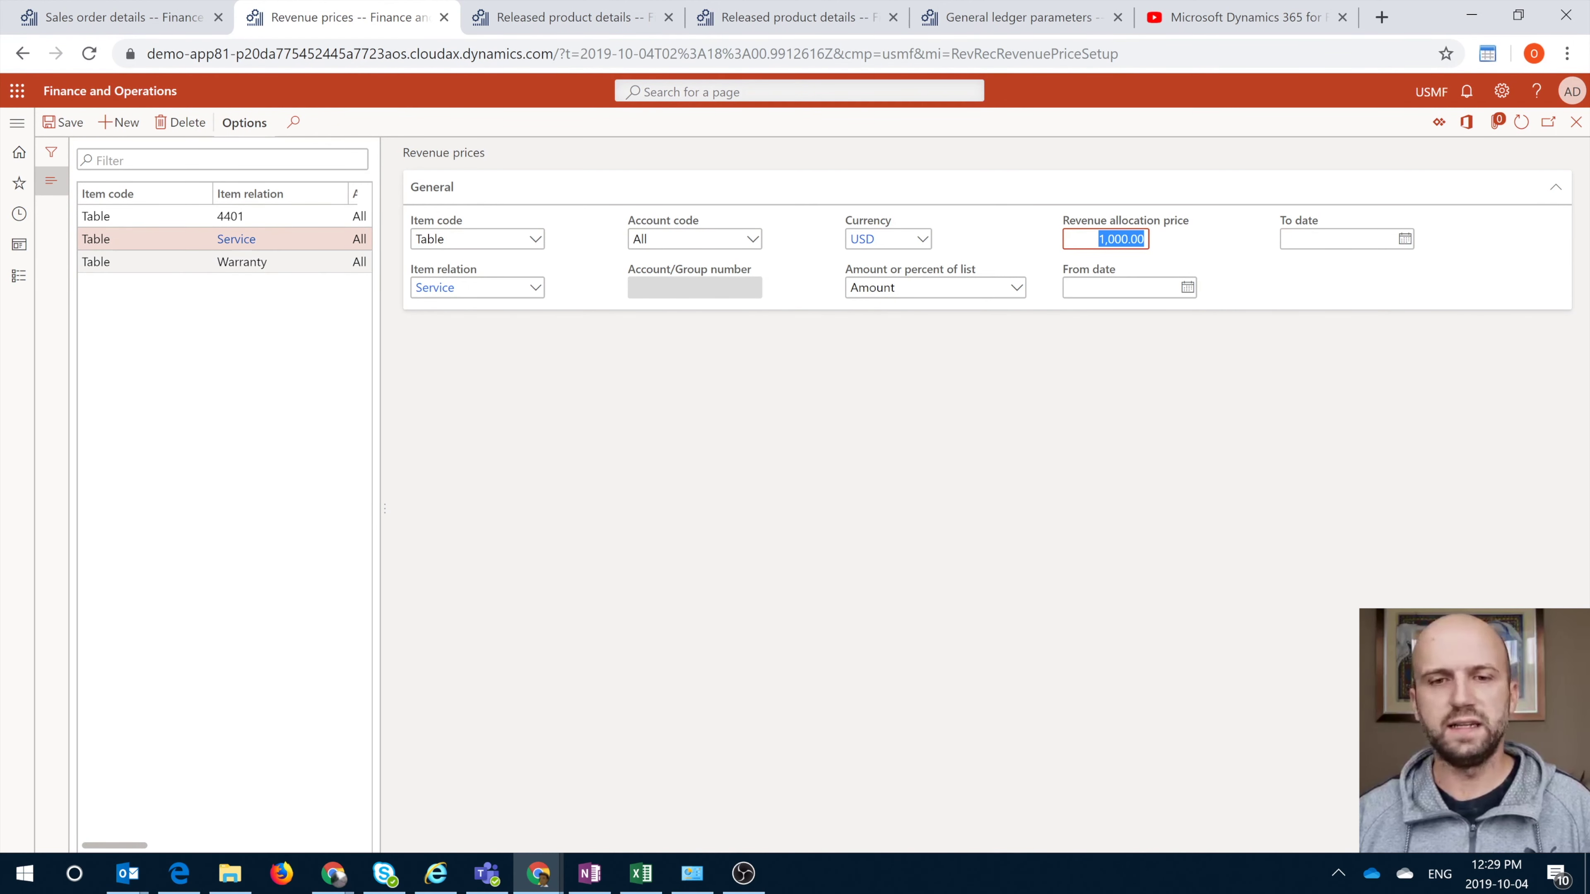
left_click(270, 262)
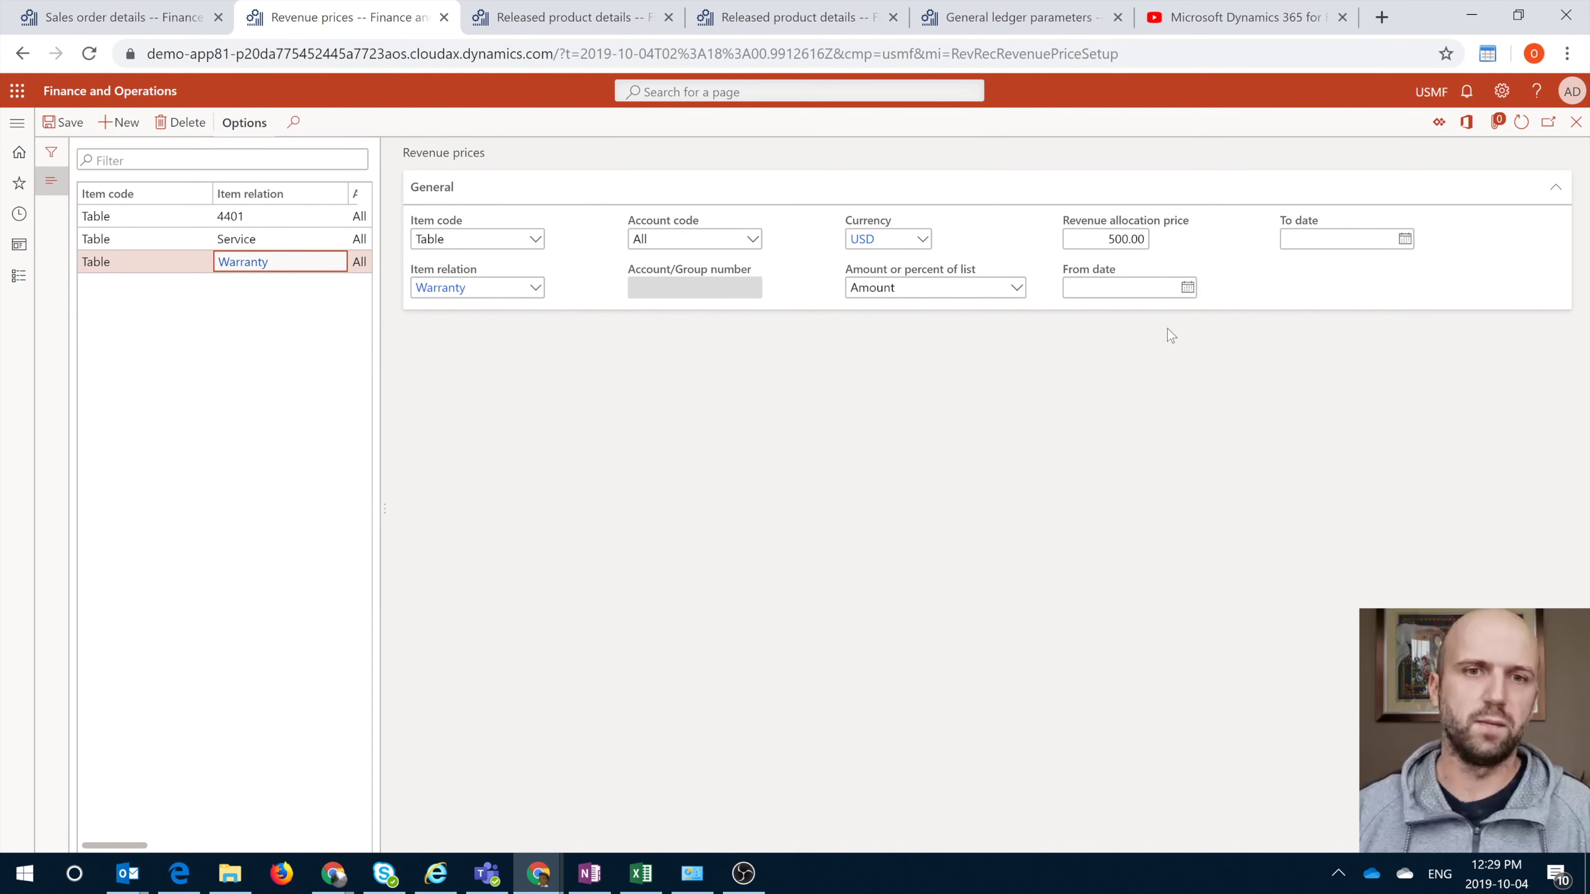
Update the revenue price allocation on the Spoke Manufacturers sales order, check the allocation overview and return to the order.
left_click(106, 8)
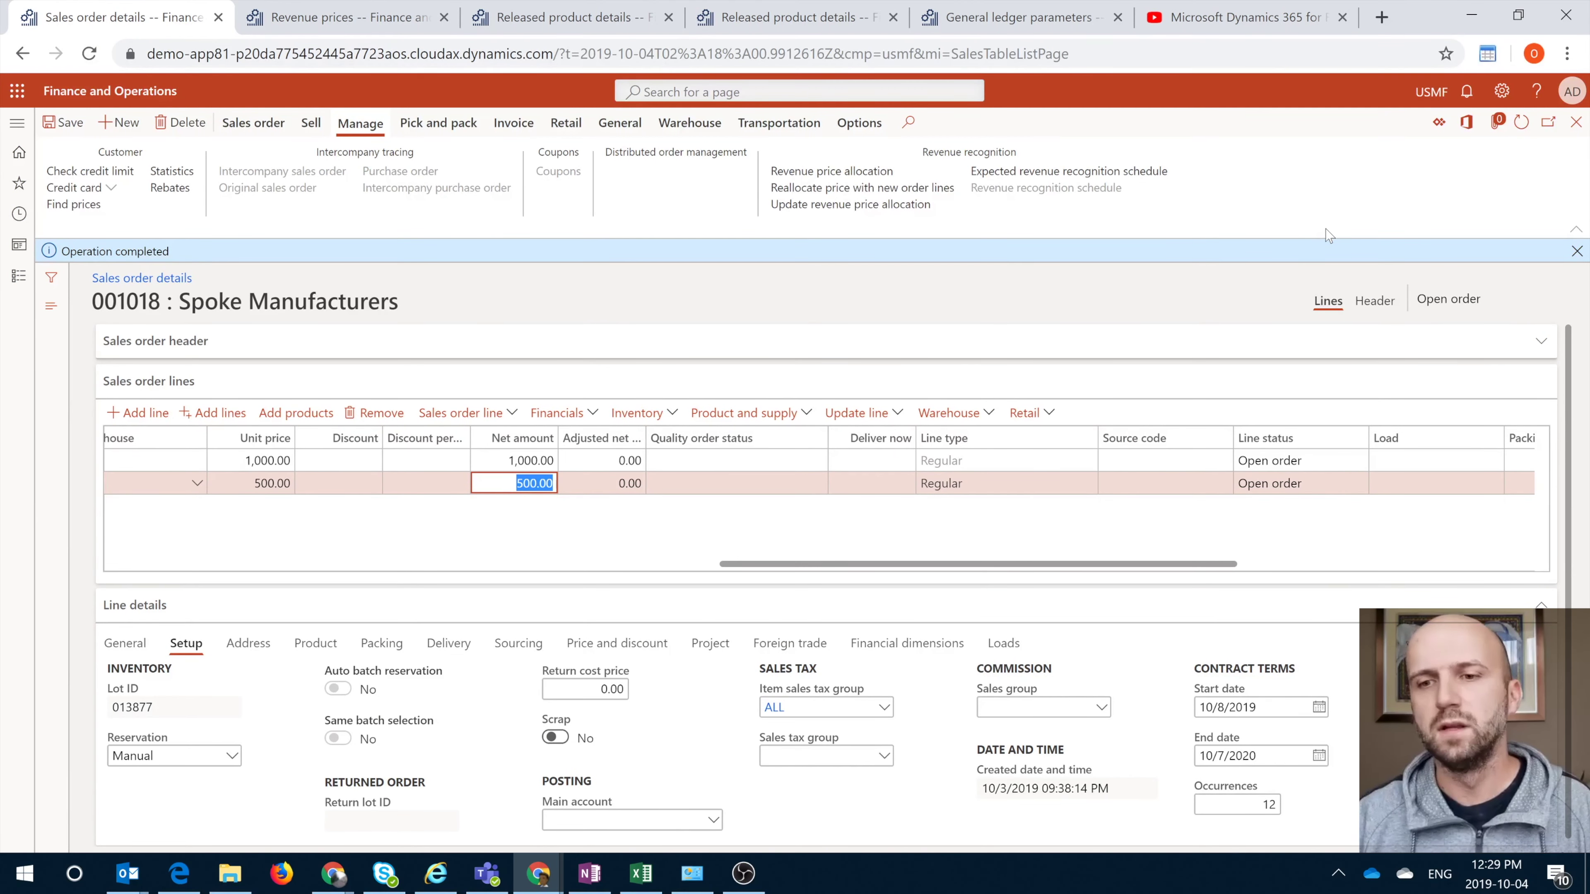
left_click(814, 206)
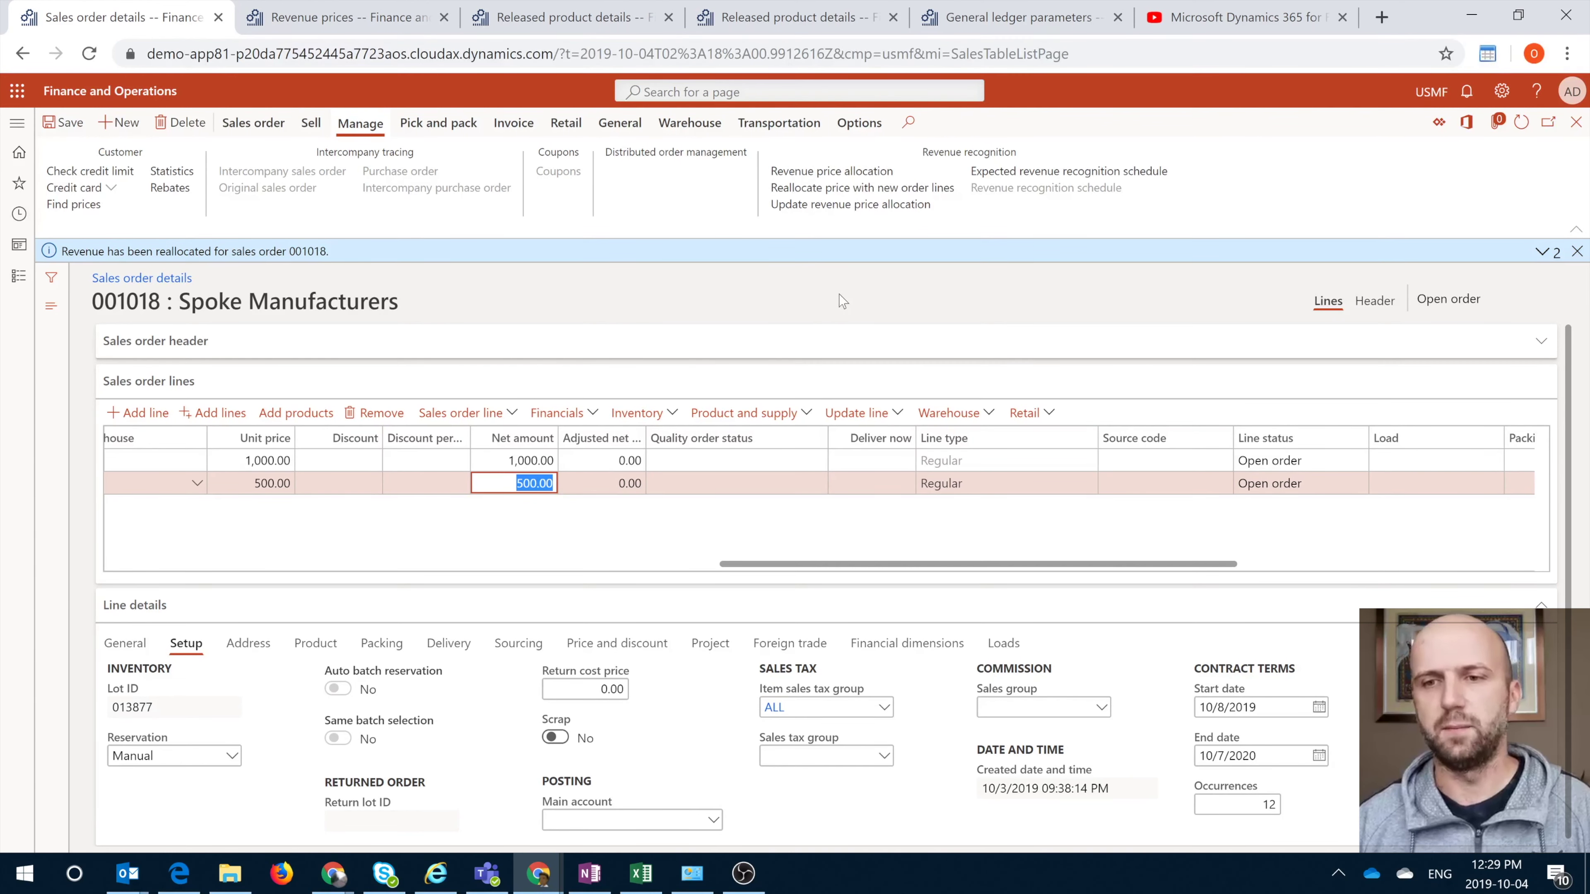
left_click(856, 179)
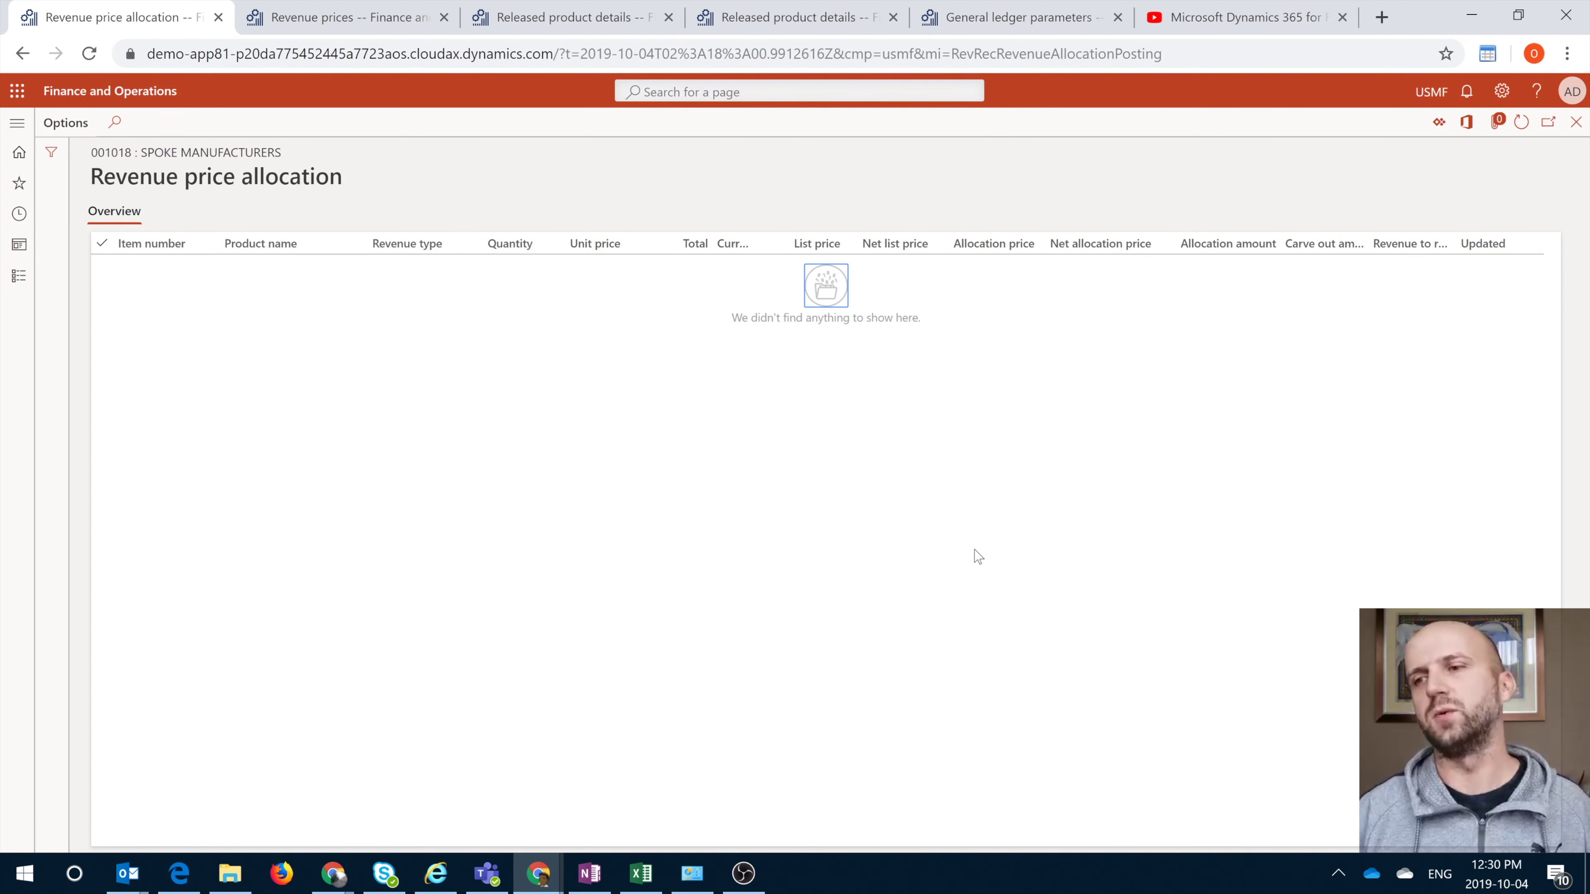
left_click(1577, 124)
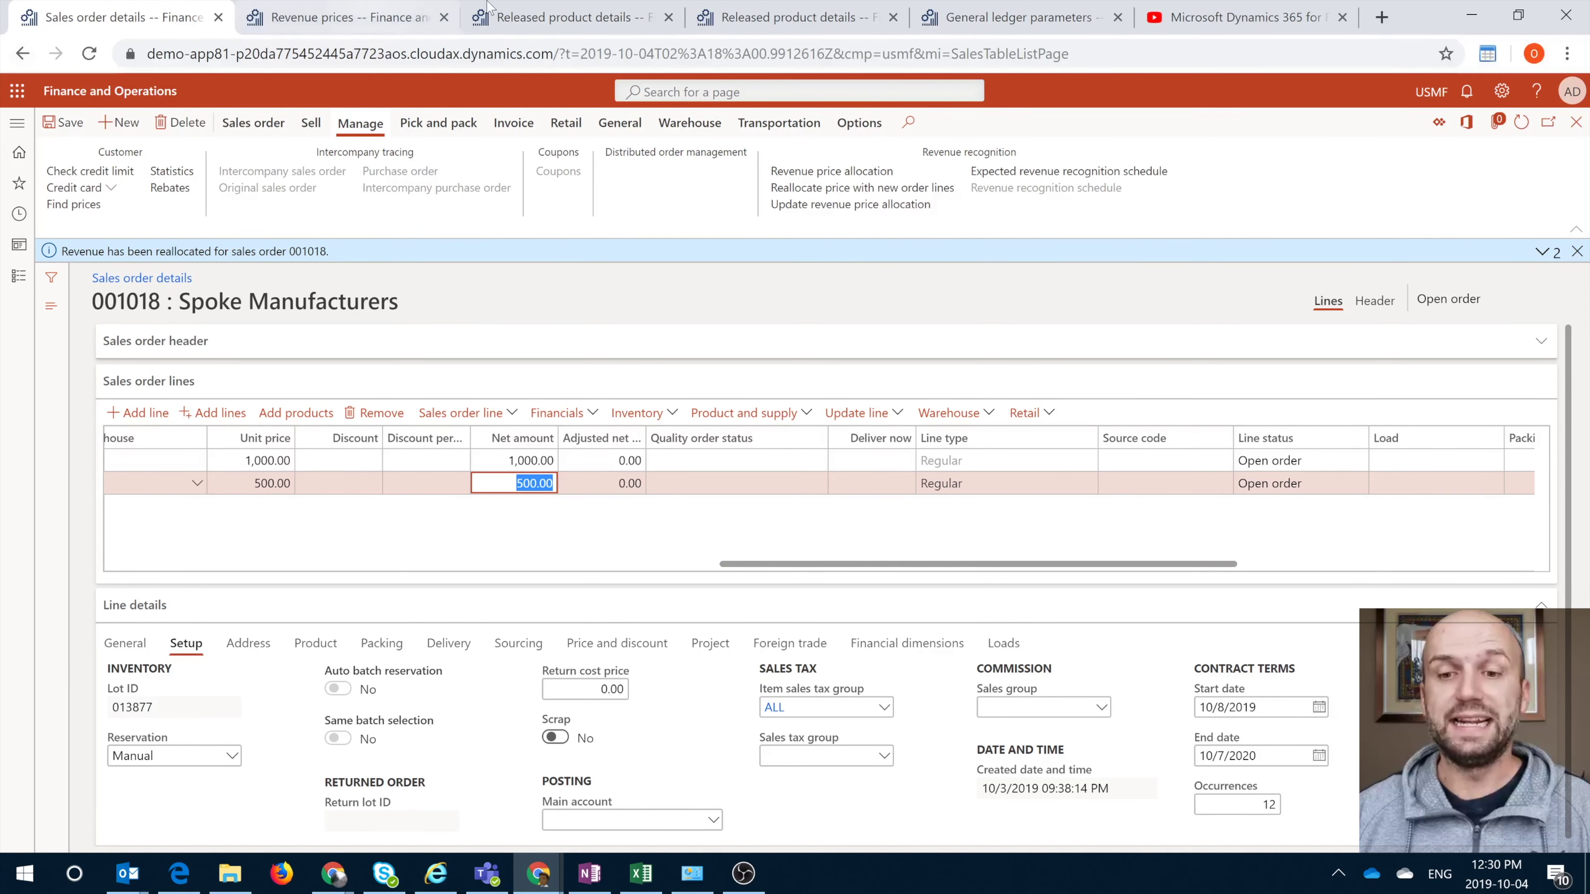
Check the Service product's revenue recognition settings and reopen the sales order's revenue price allocation.
left_click(563, 17)
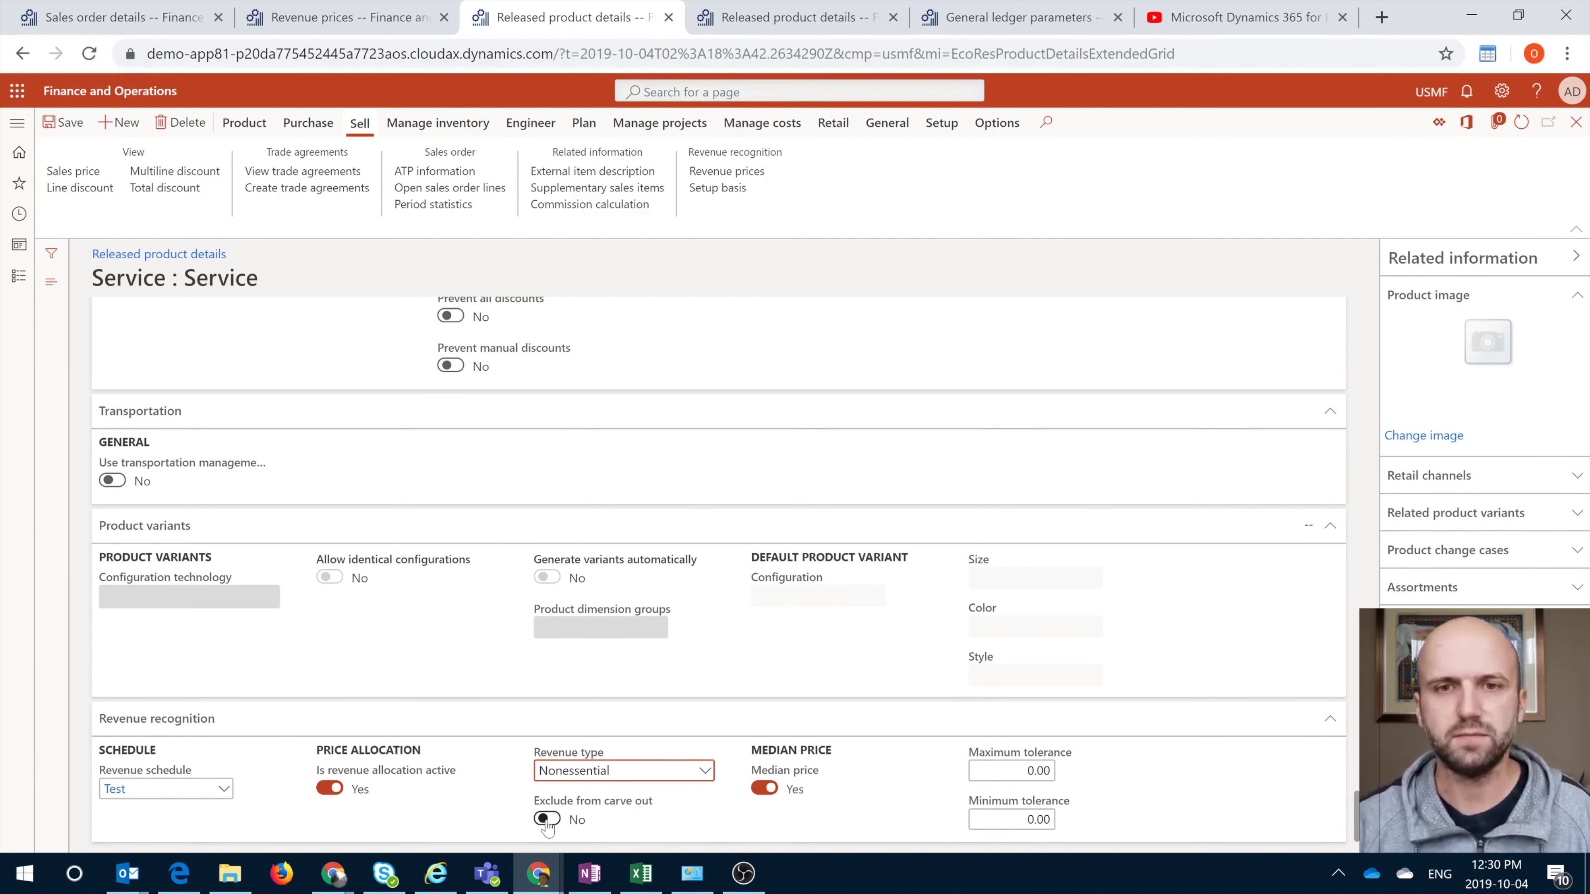
left_click(114, 7)
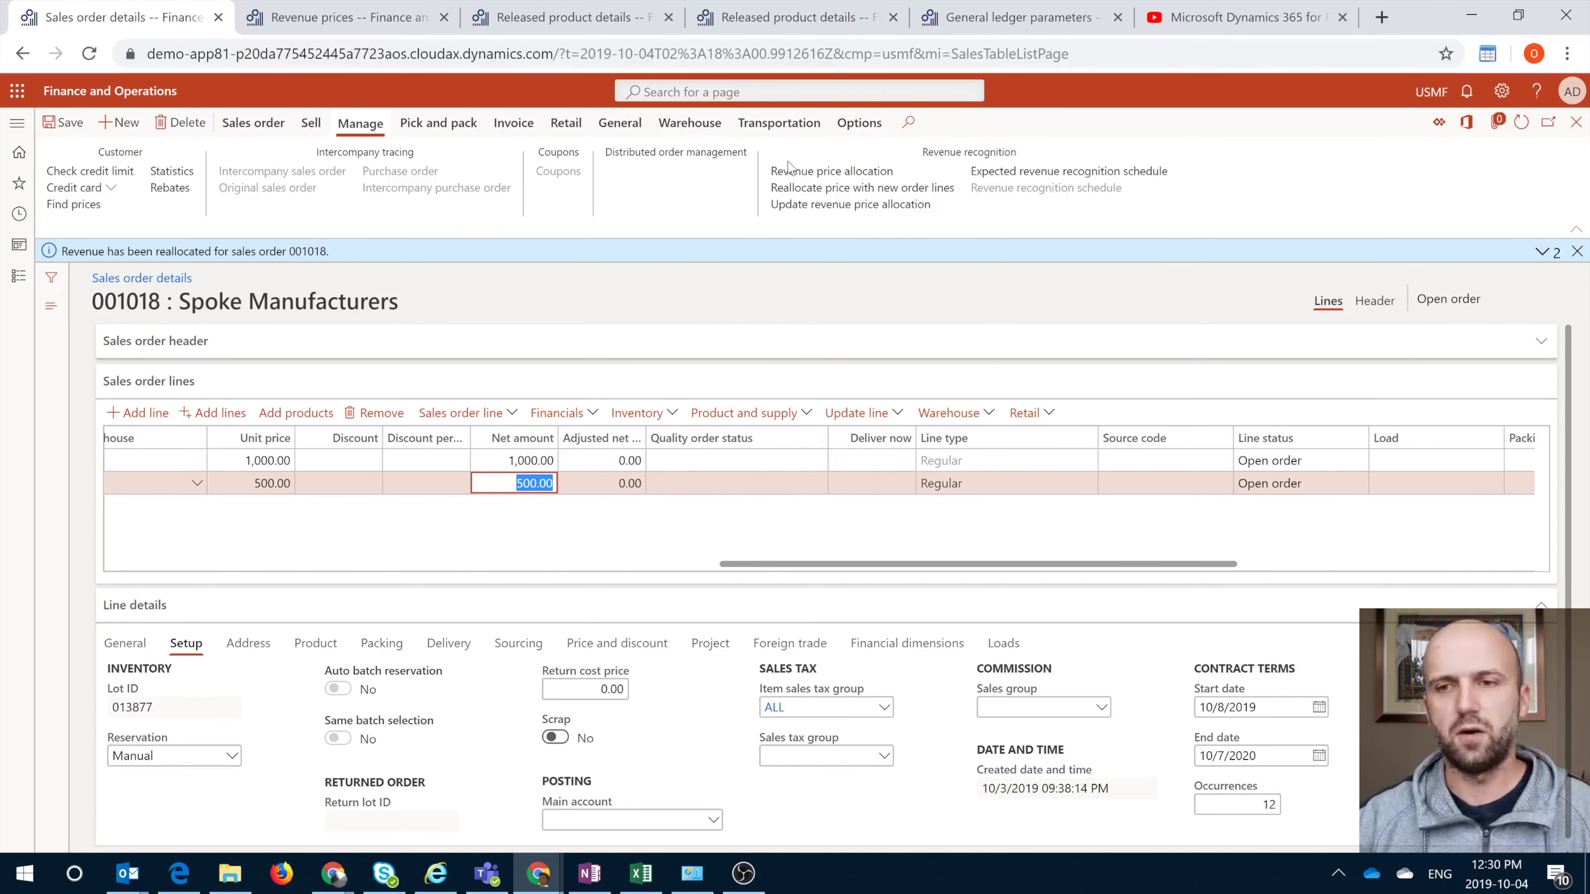
left_click(882, 185)
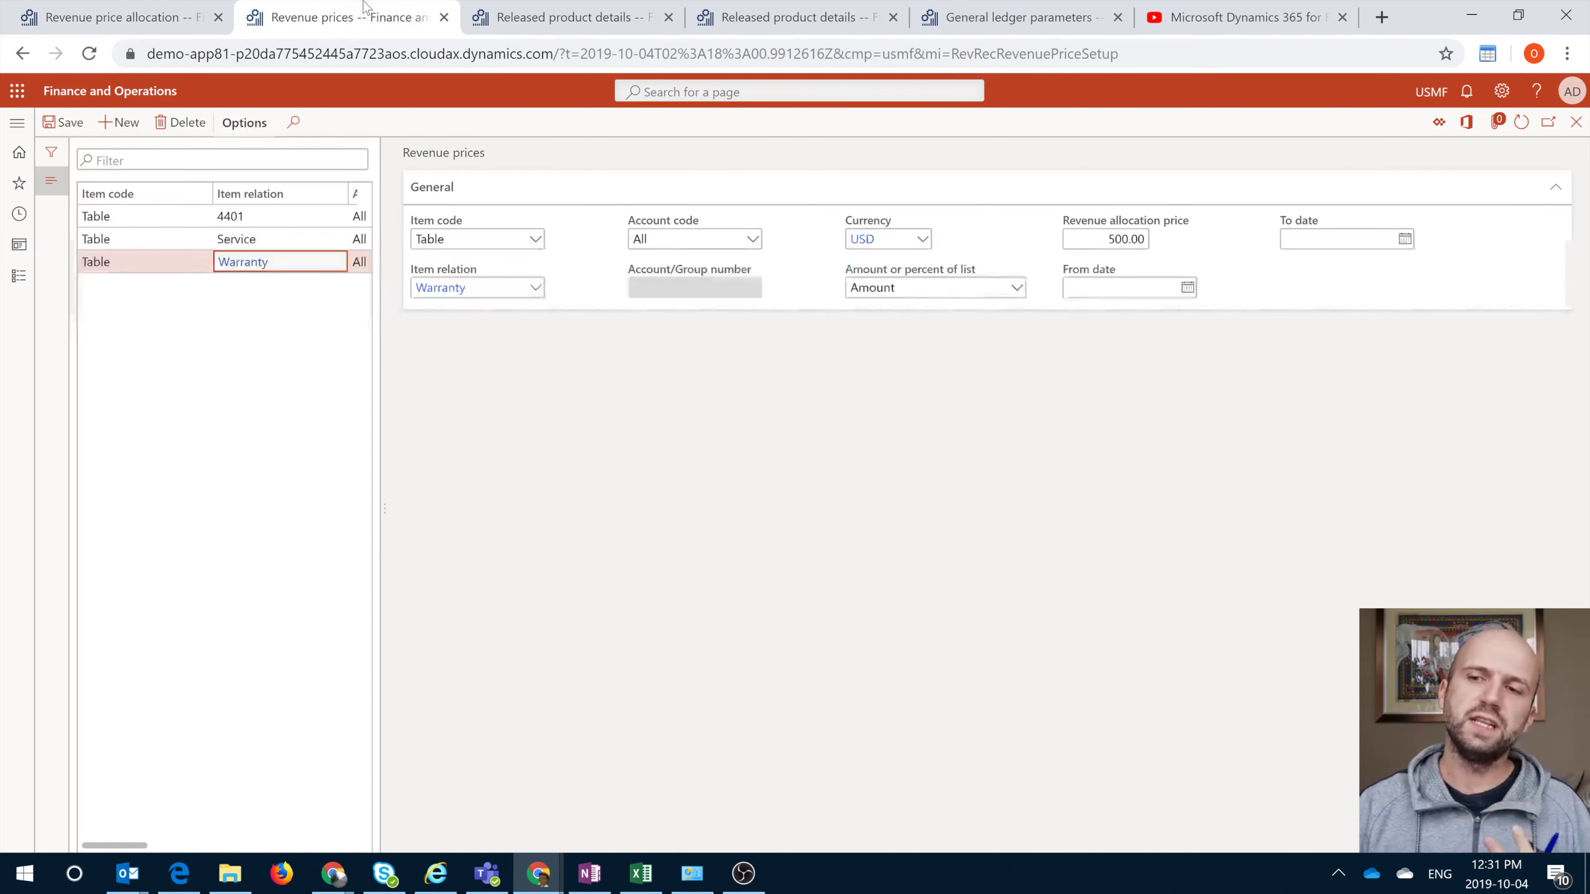
Set the Warranty item's revenue allocation price to 501.00 in the revenue prices setup.
left_click(351, 17)
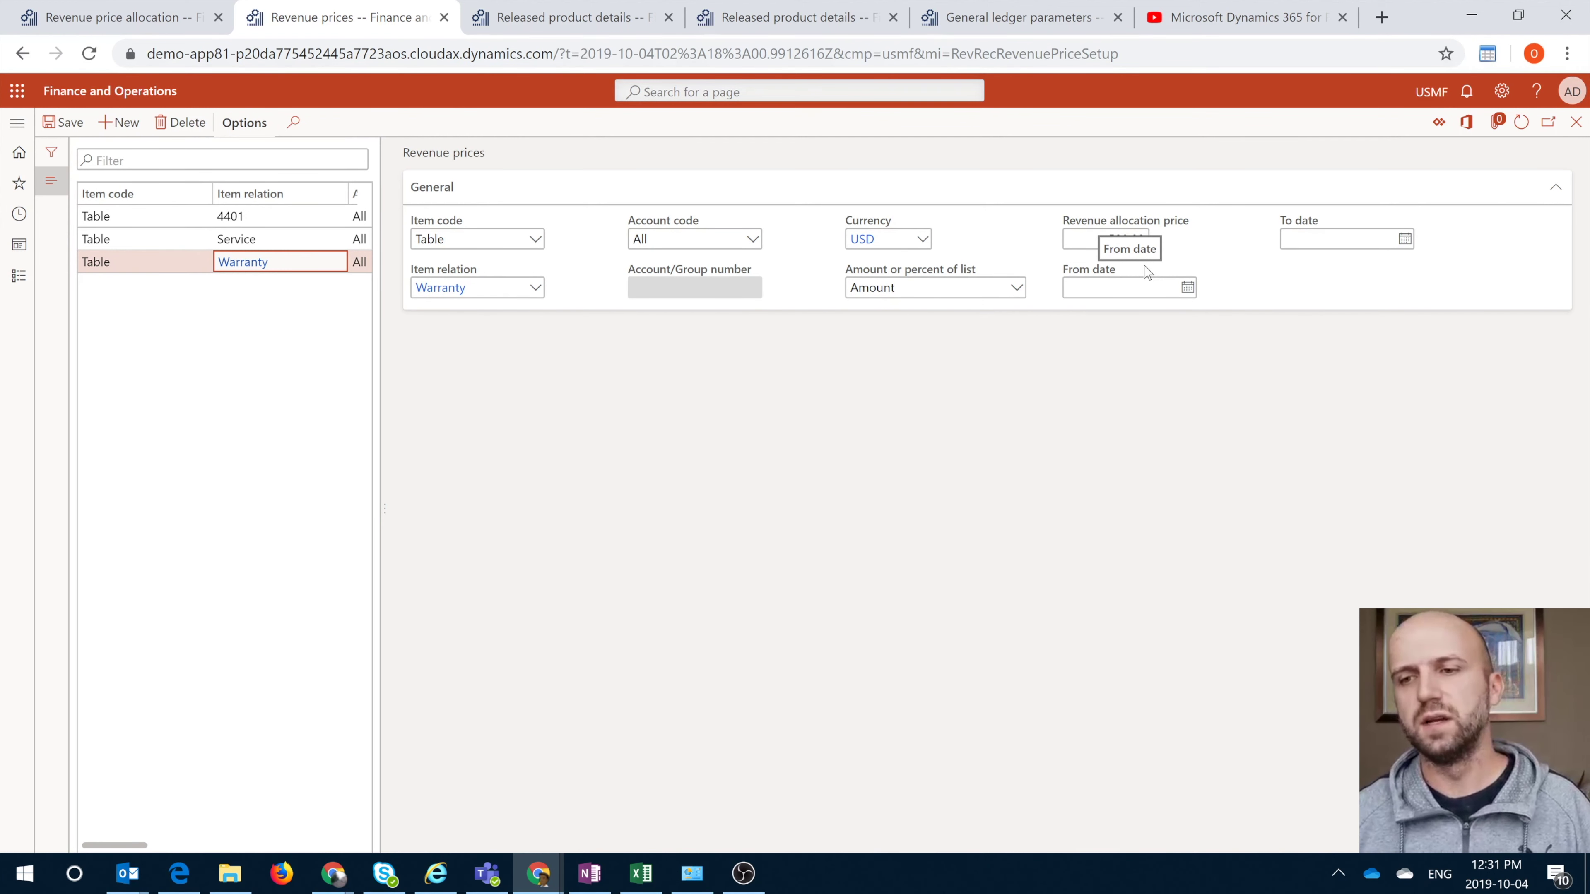
left_click(1129, 239)
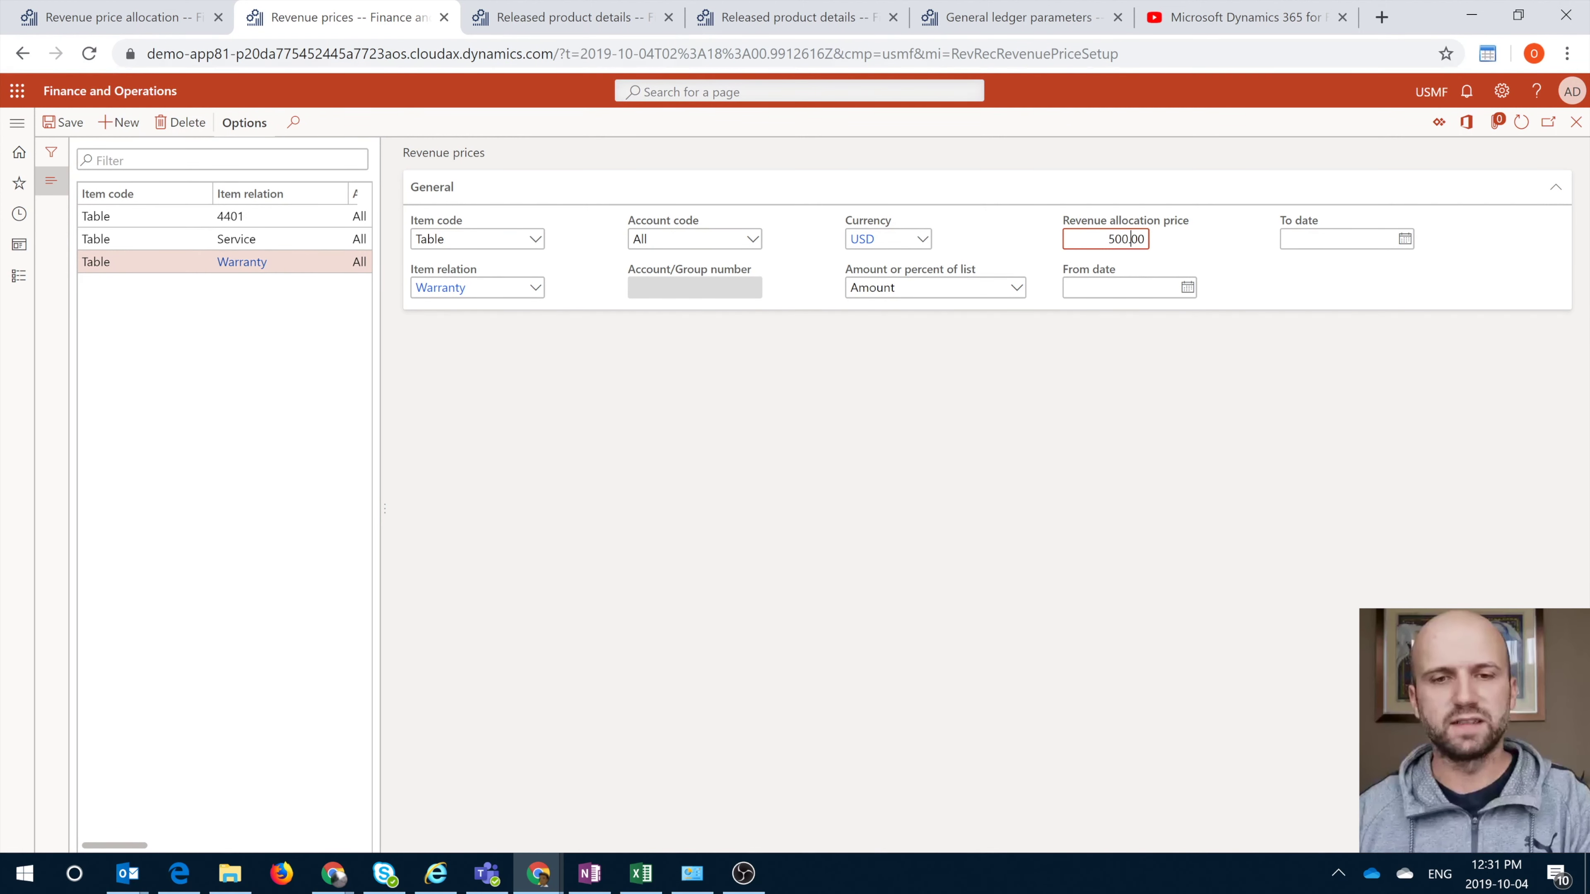
key("BackSpace")
type("1")
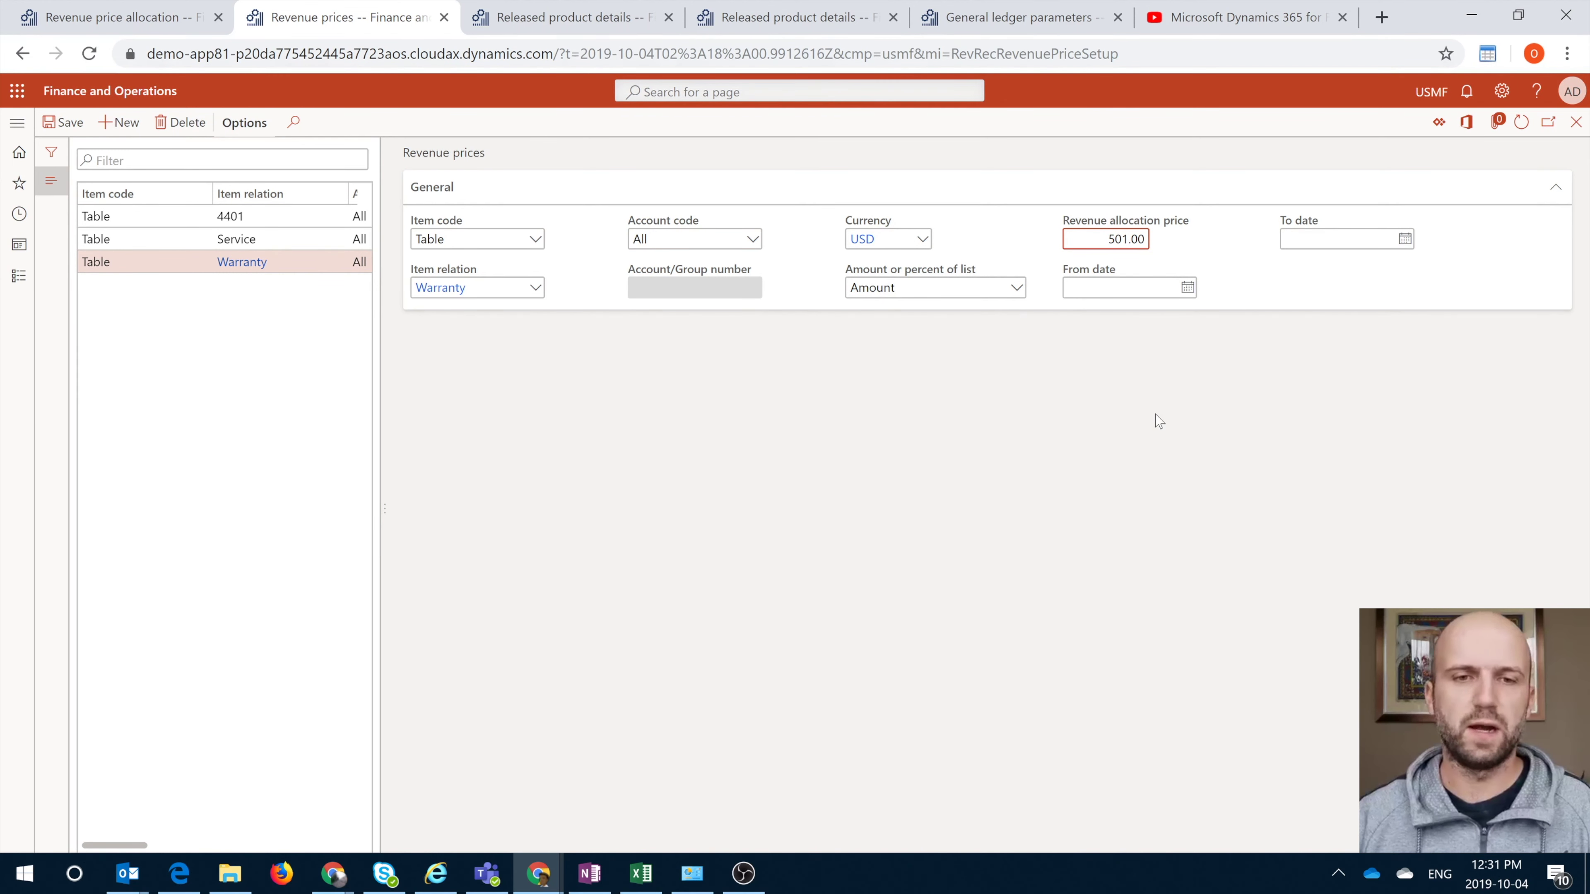
Rerun the revenue price allocation update on the sales order and open its allocation overview.
left_click(123, 15)
left_click(1575, 122)
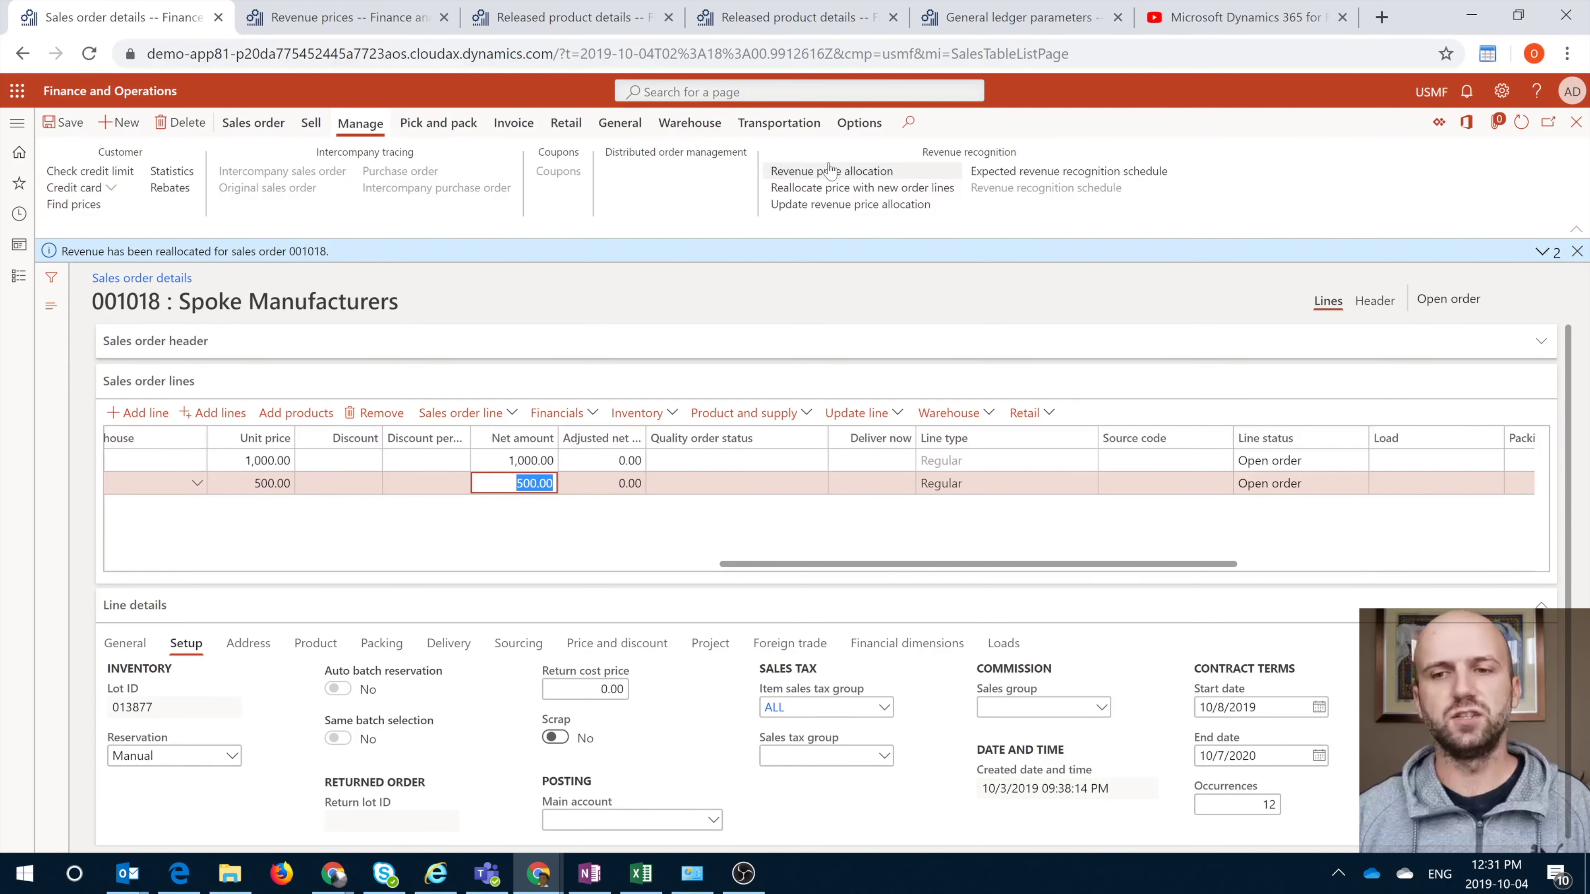
left_click(830, 170)
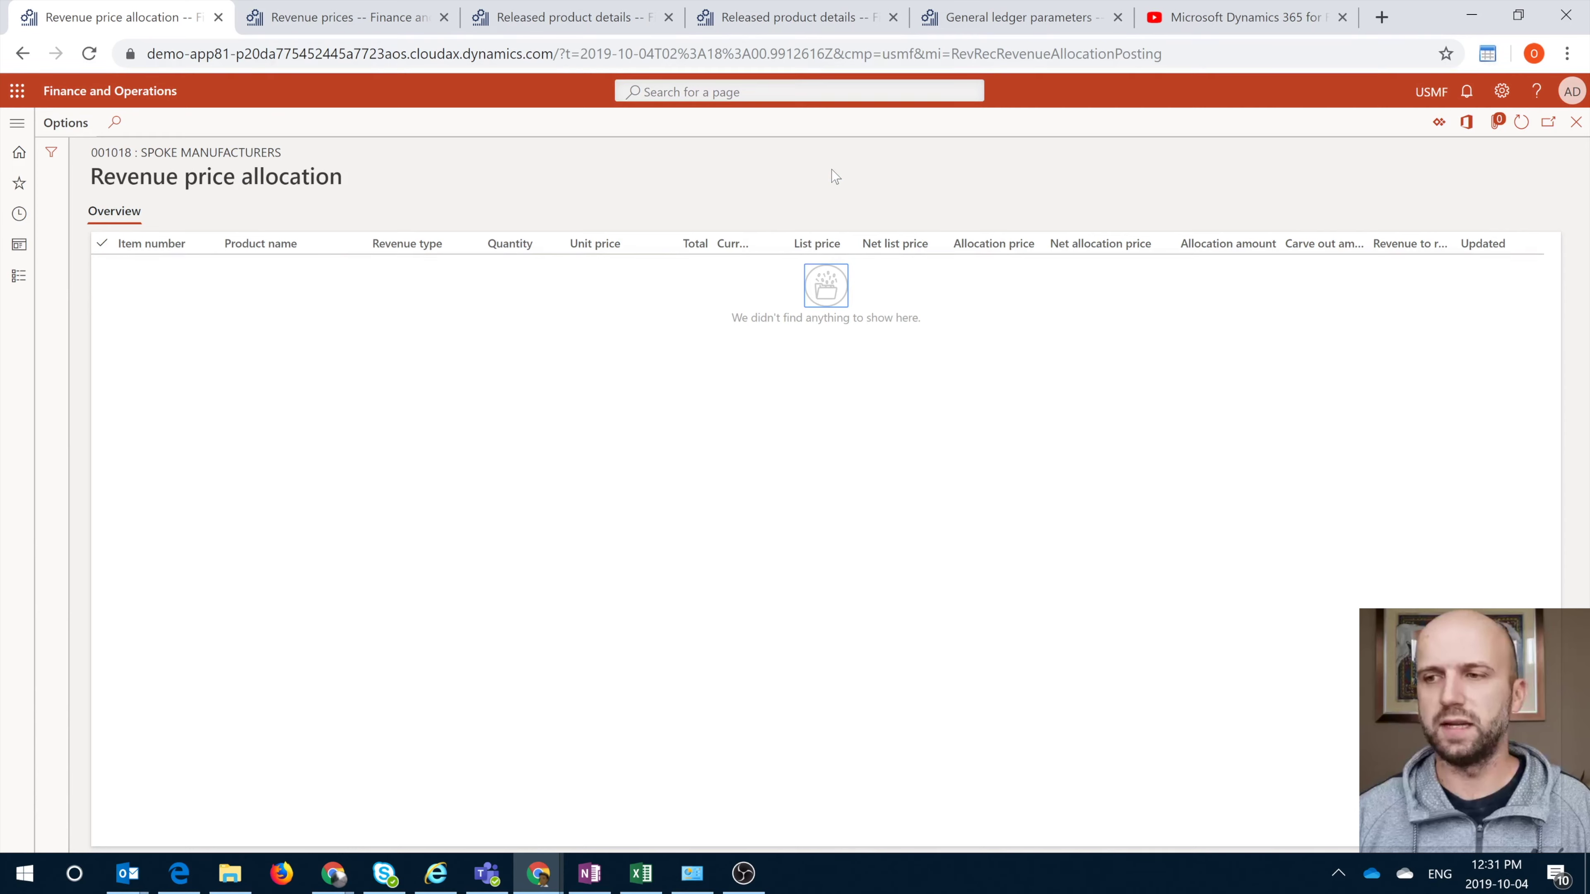
left_click(1576, 121)
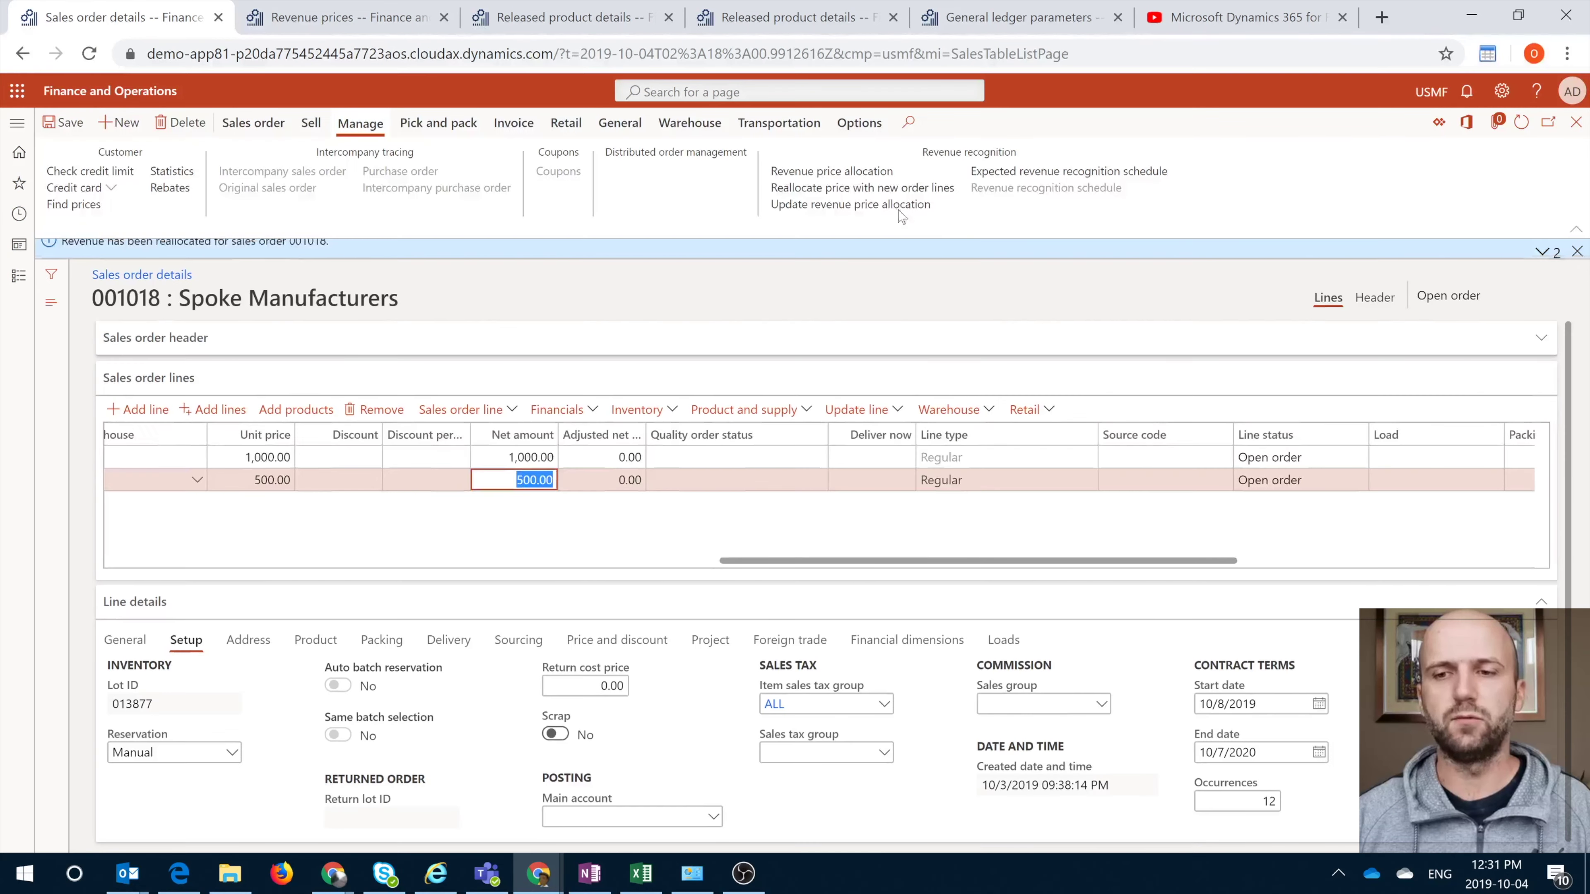
left_click(899, 212)
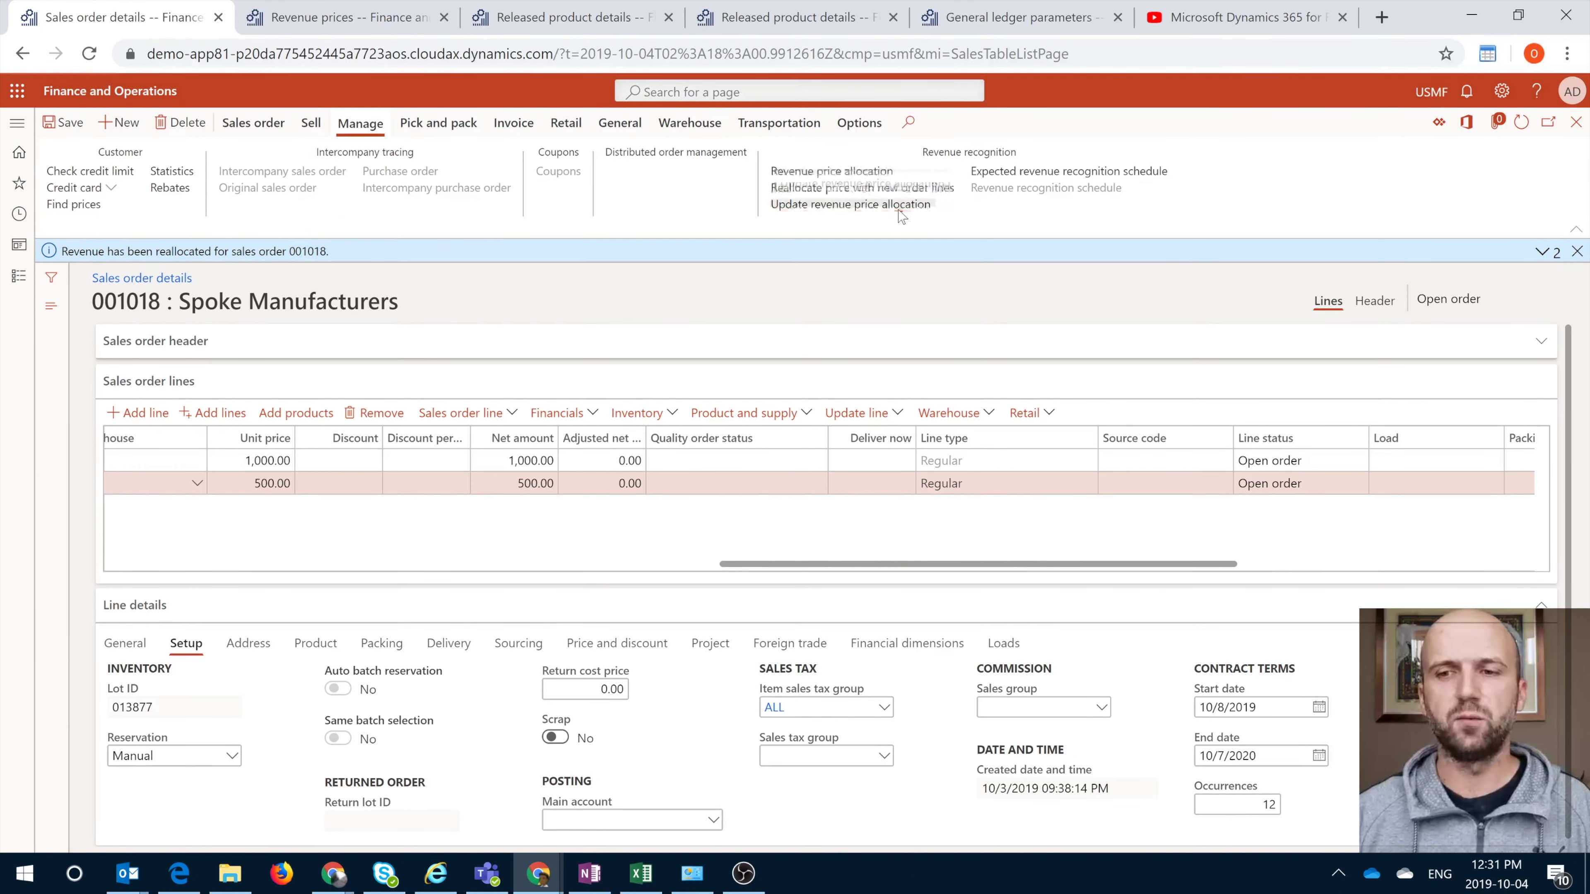
left_click(892, 173)
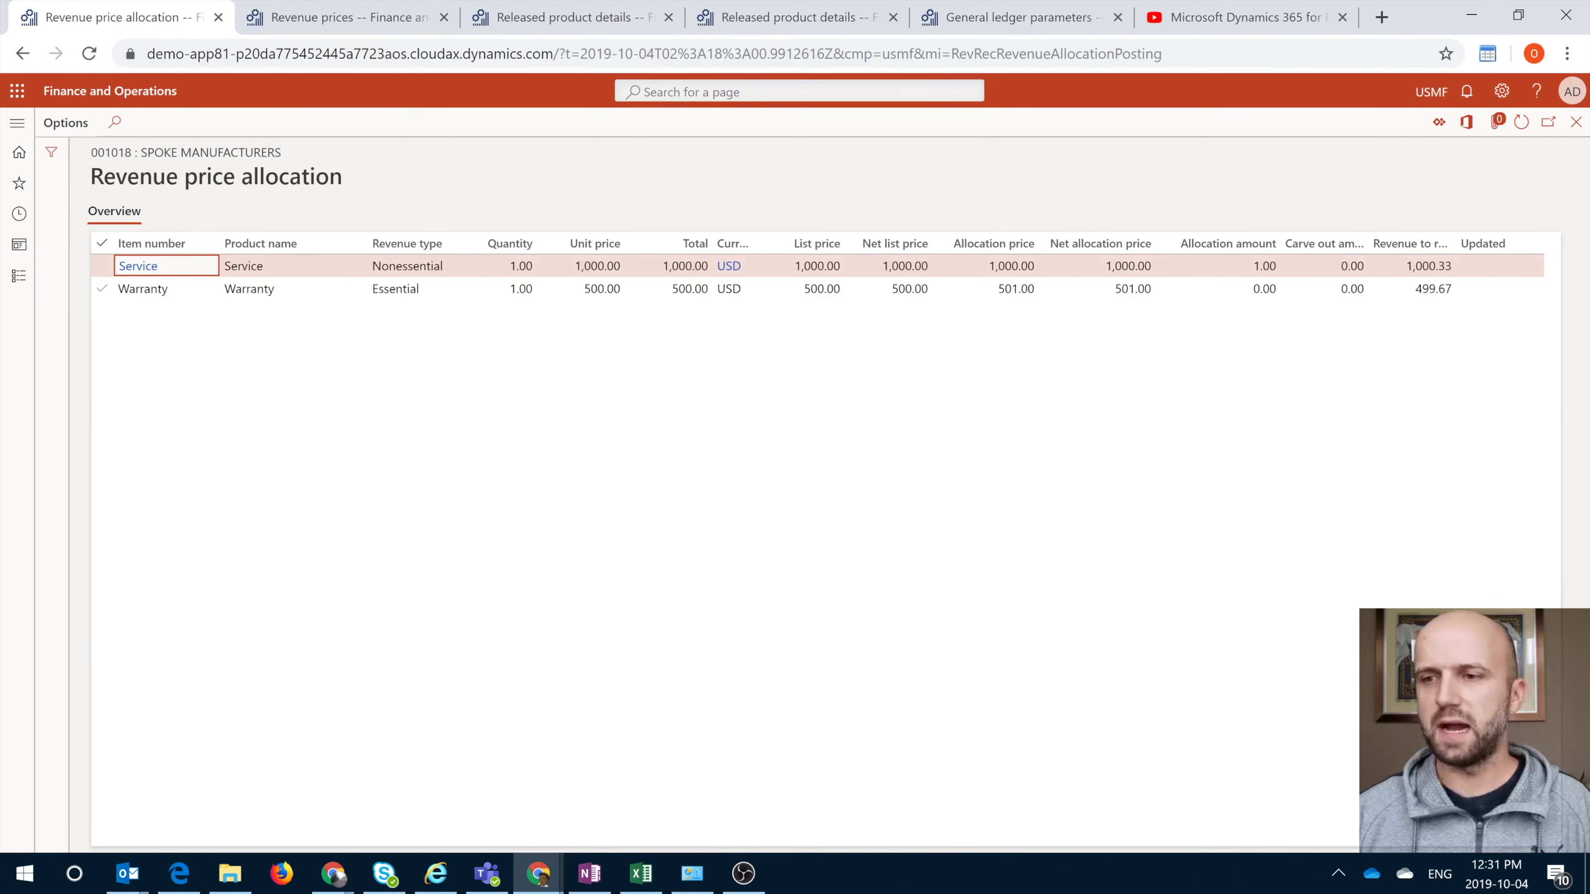
Widen the Revenue to recognize column and check the amounts for the Service and Warranty lines.
left_click_drag(1447, 242, 1513, 266)
left_click(1465, 265)
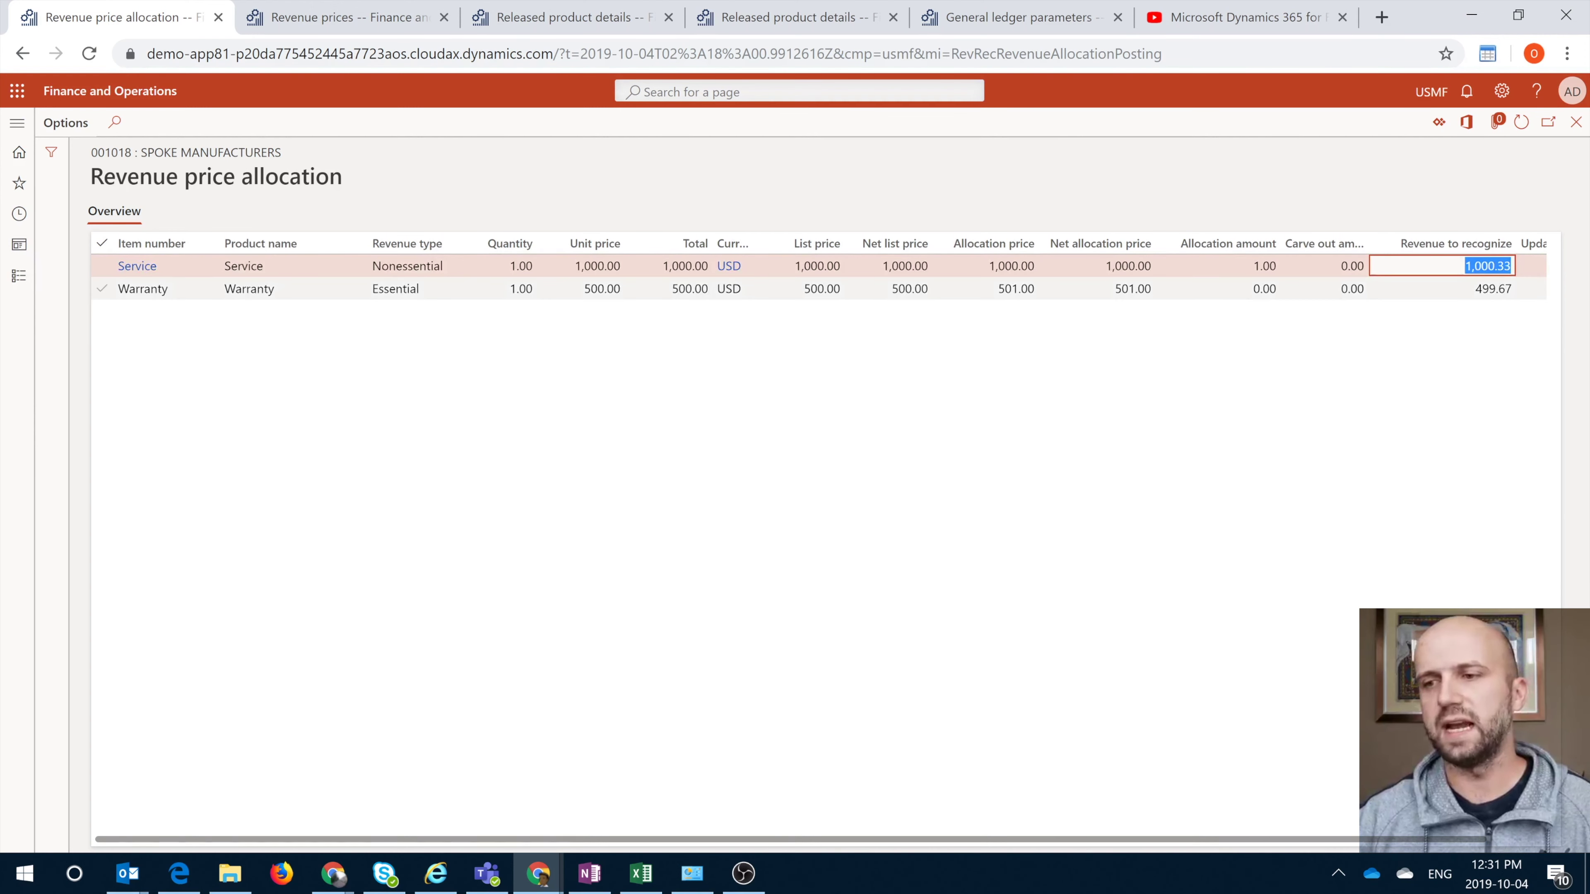
key("Down")
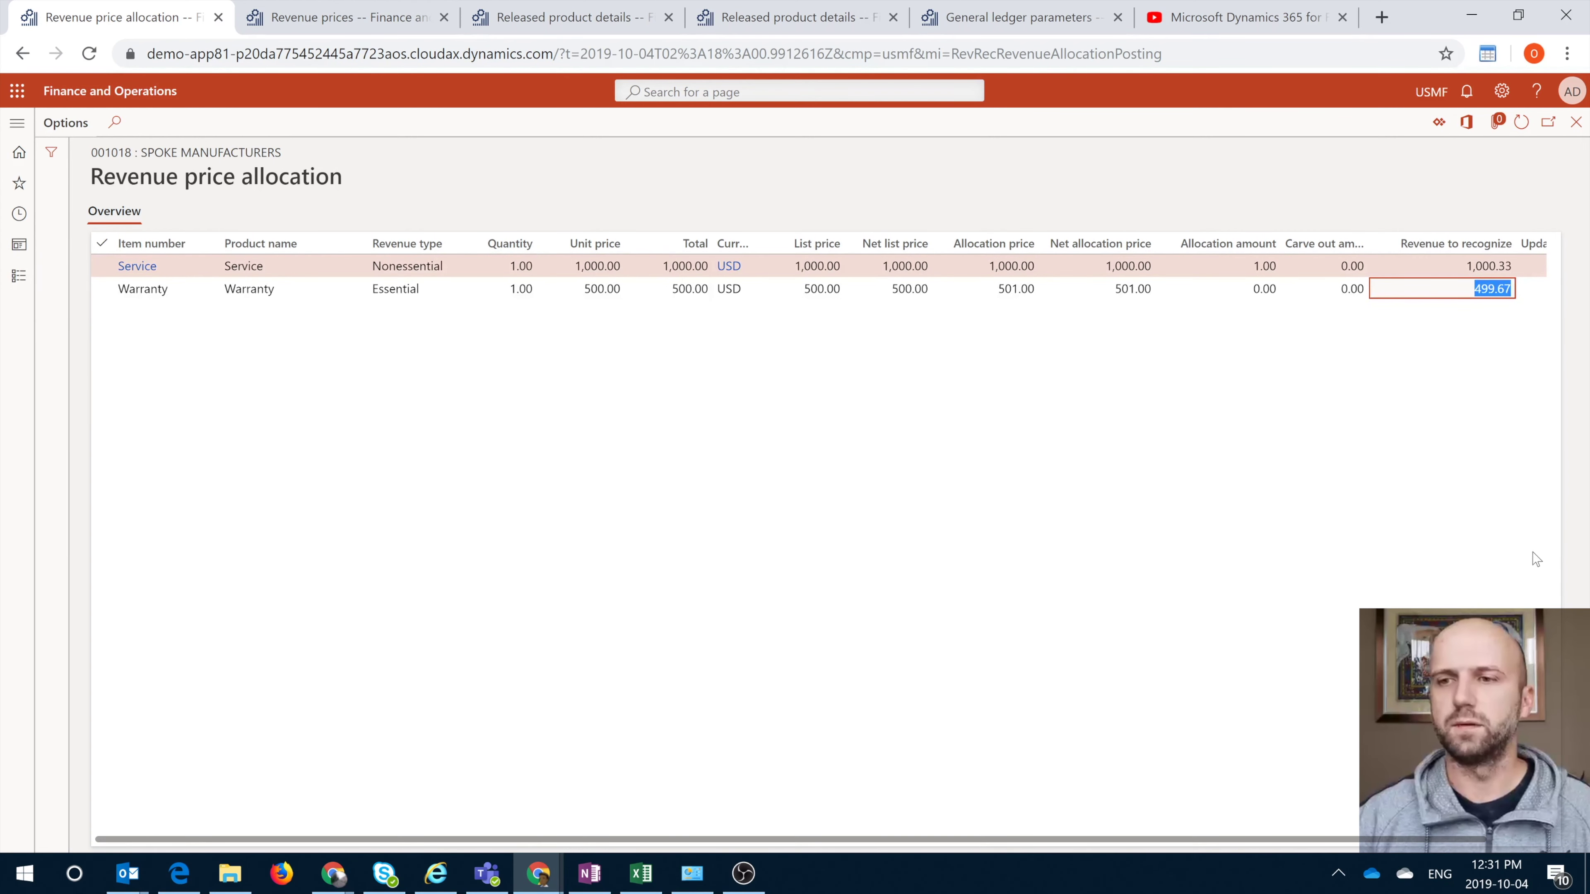
left_click(1064, 442)
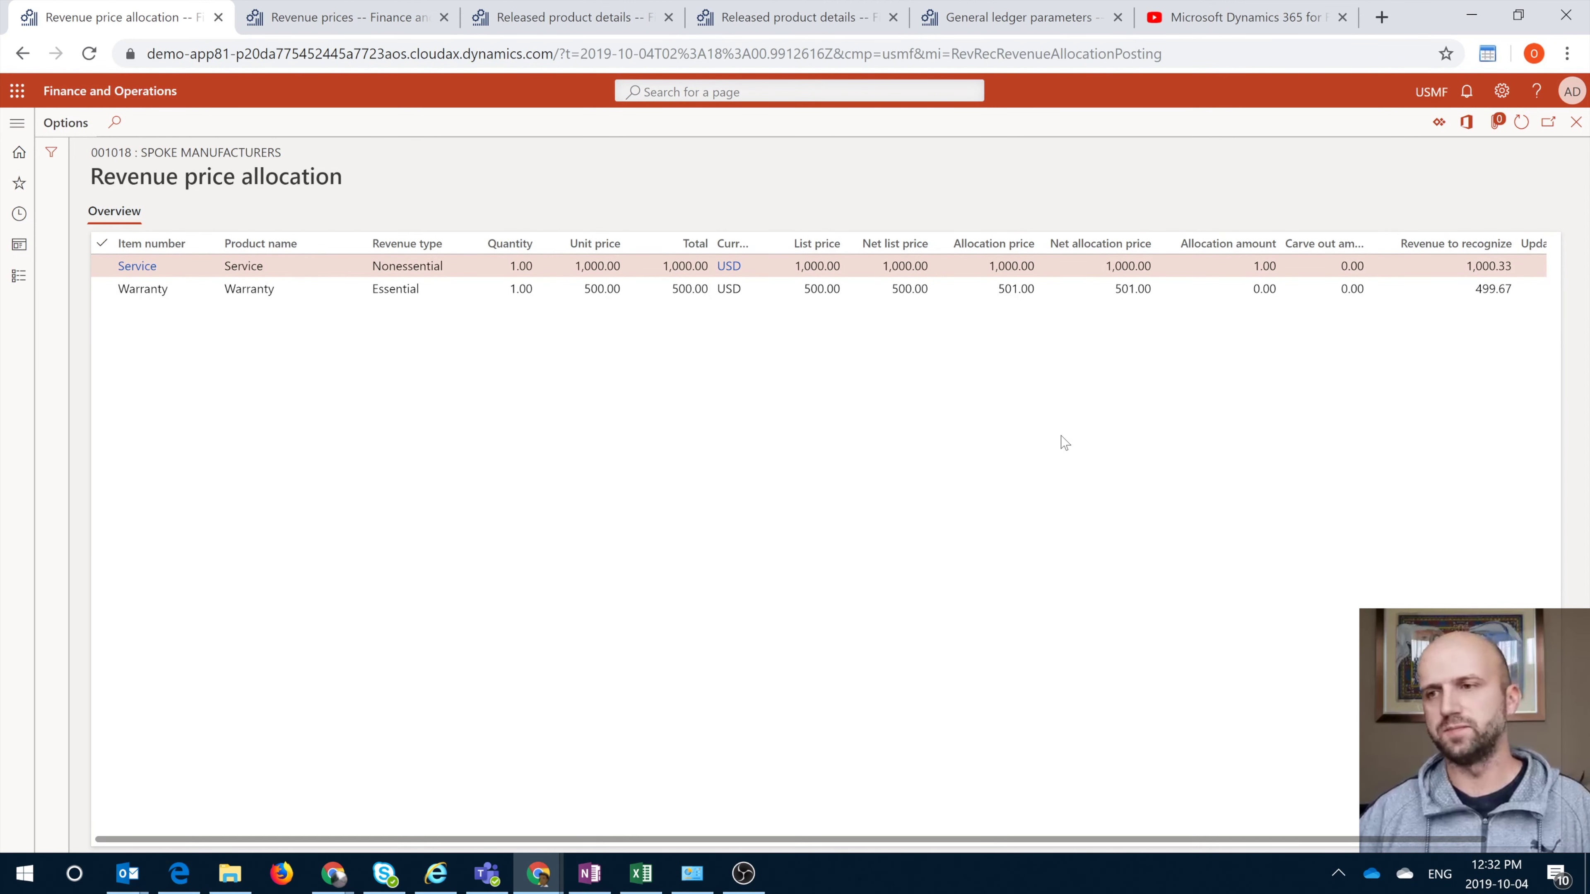
Open the price reallocation with new order lines and check the current order's reallocation ID and reallocated amounts.
left_click(1576, 121)
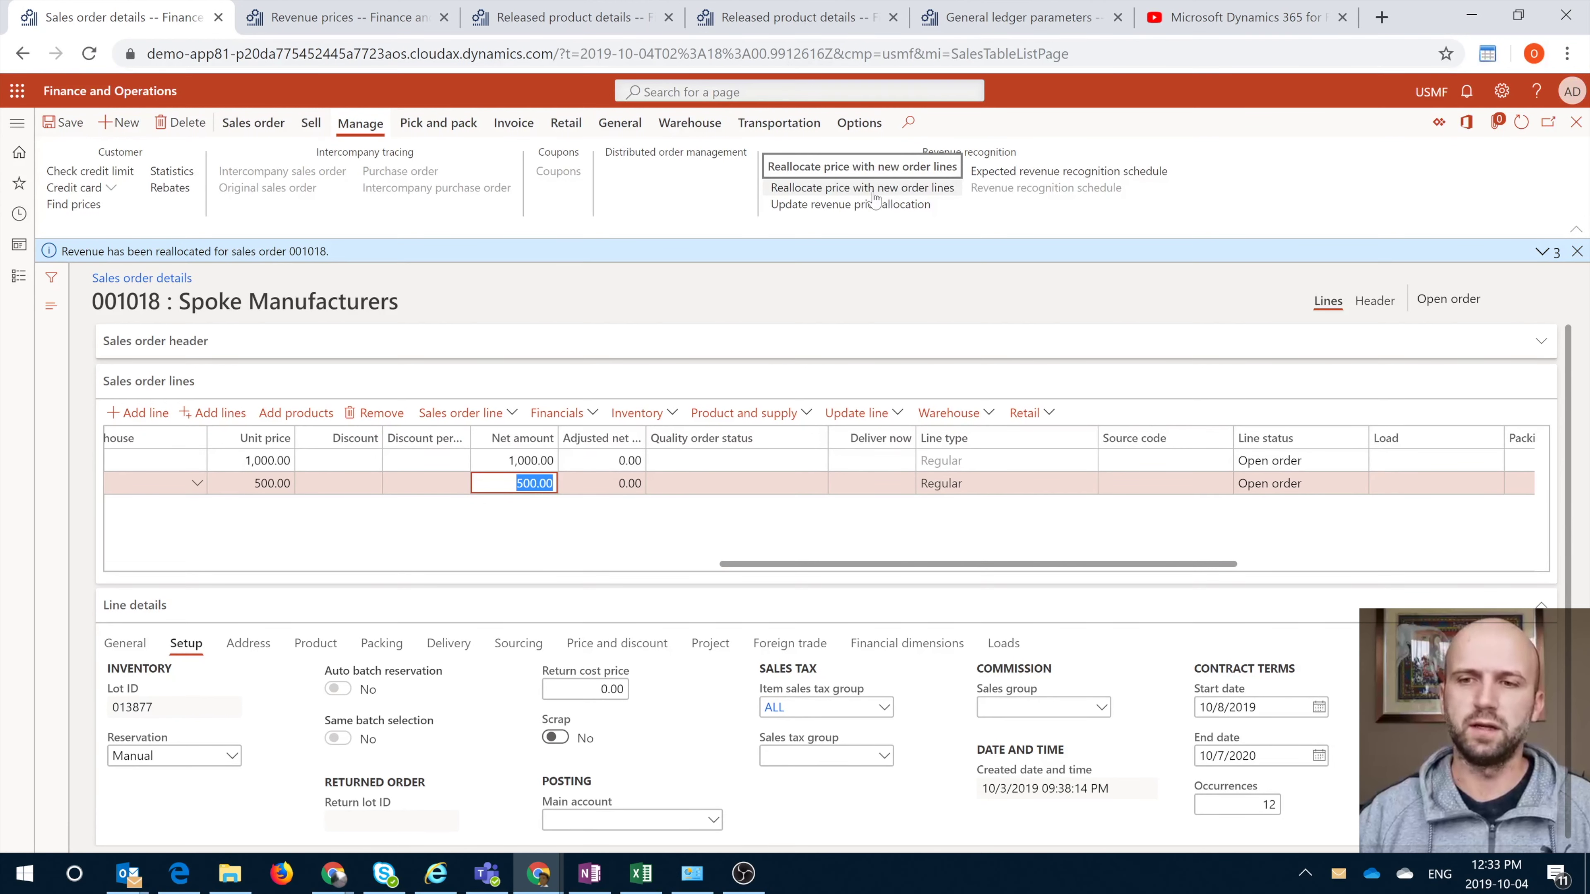
left_click(874, 191)
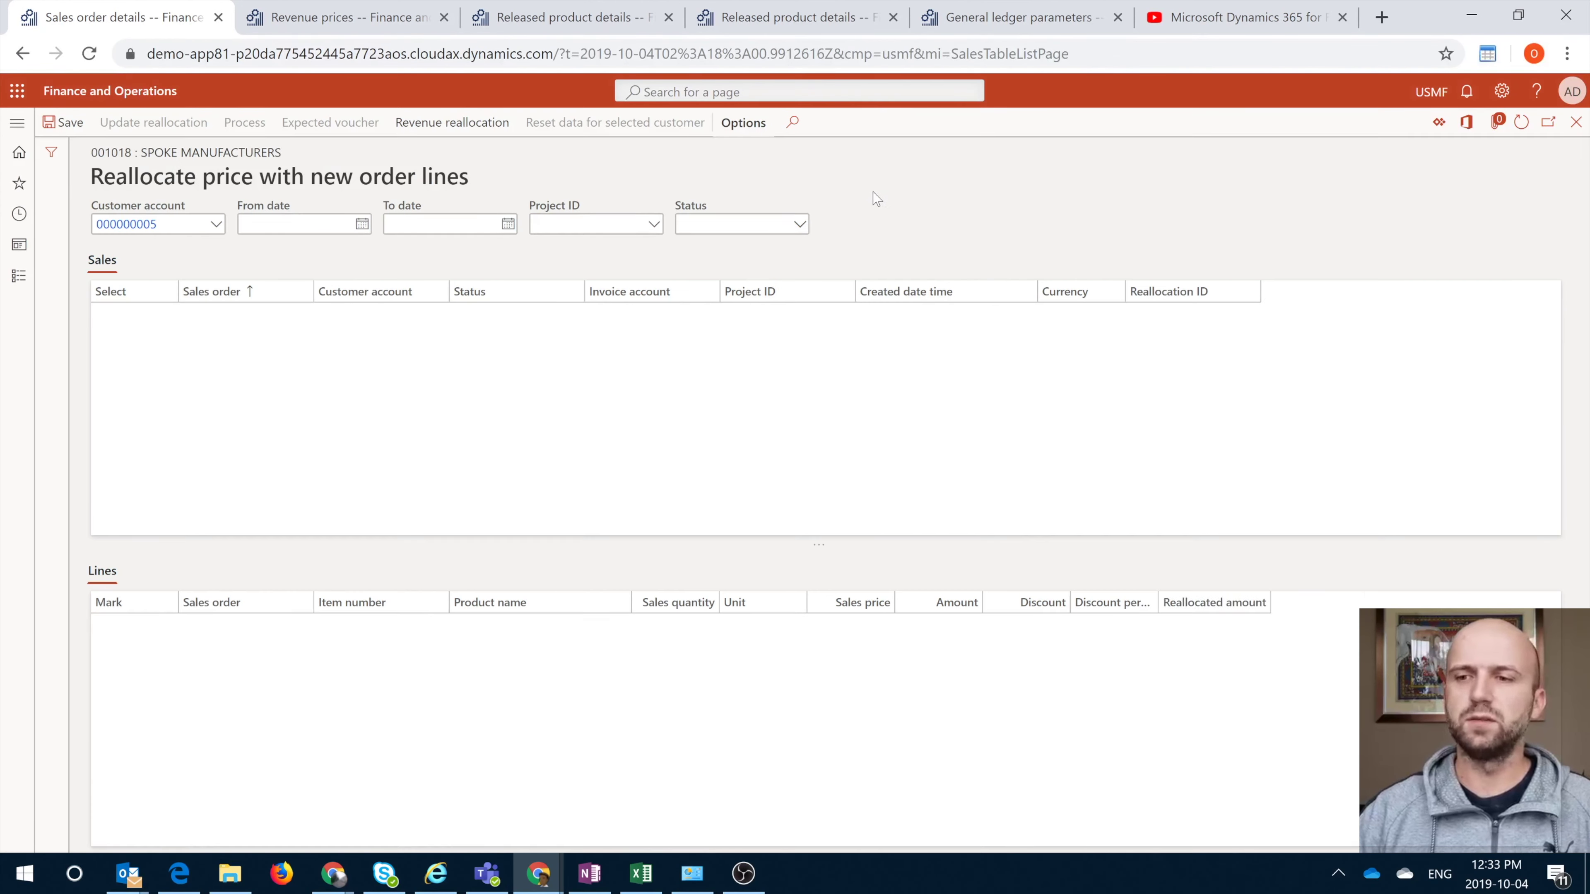
left_click_drag(1202, 336, 1130, 337)
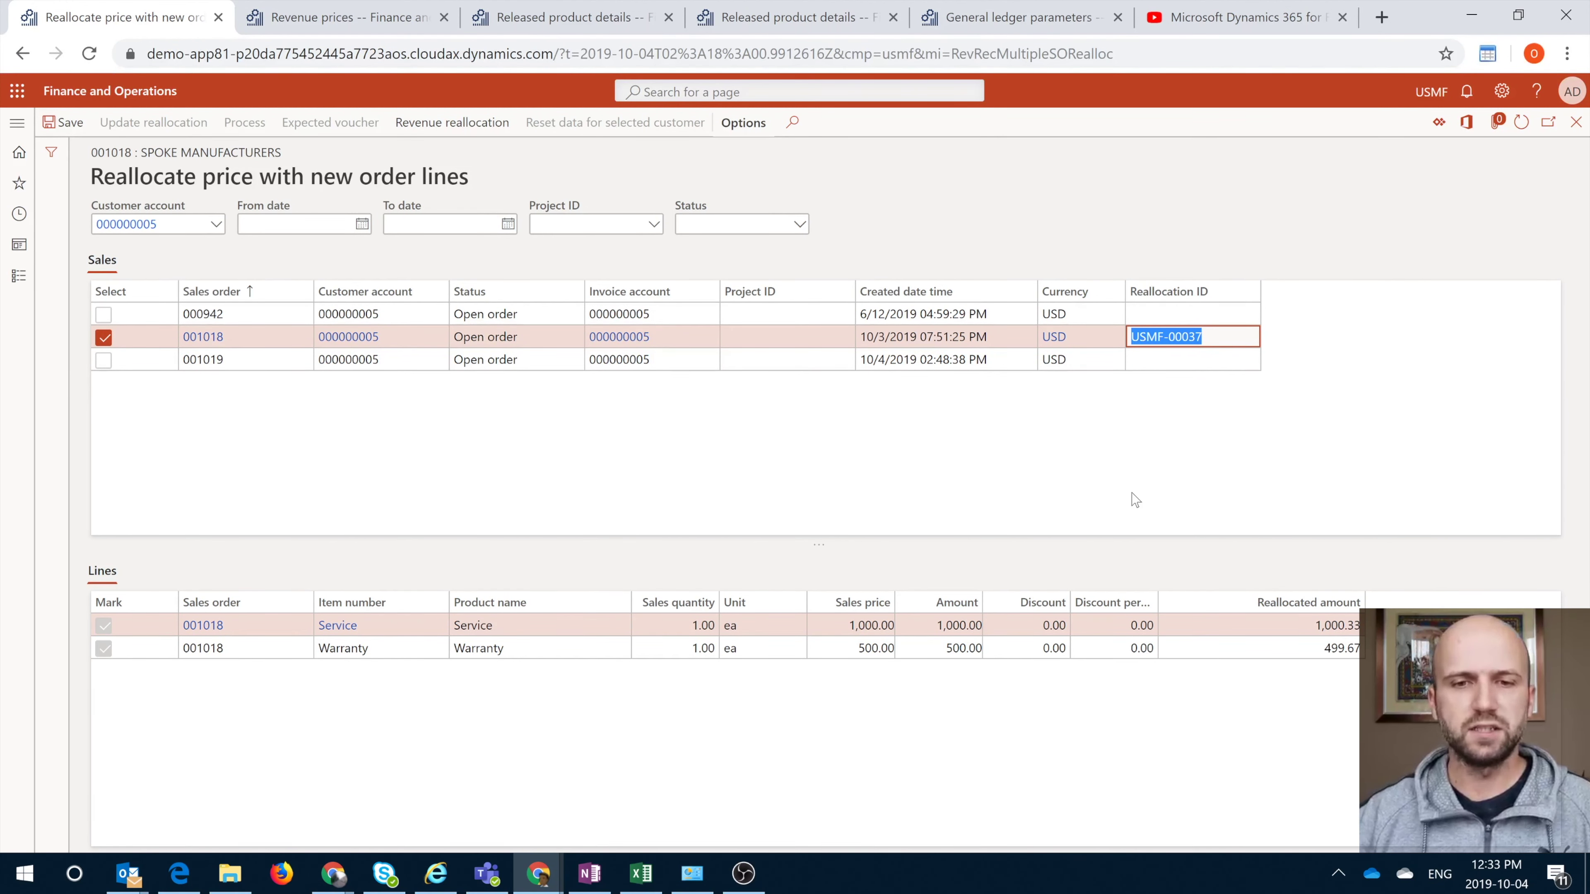
left_click(261, 346)
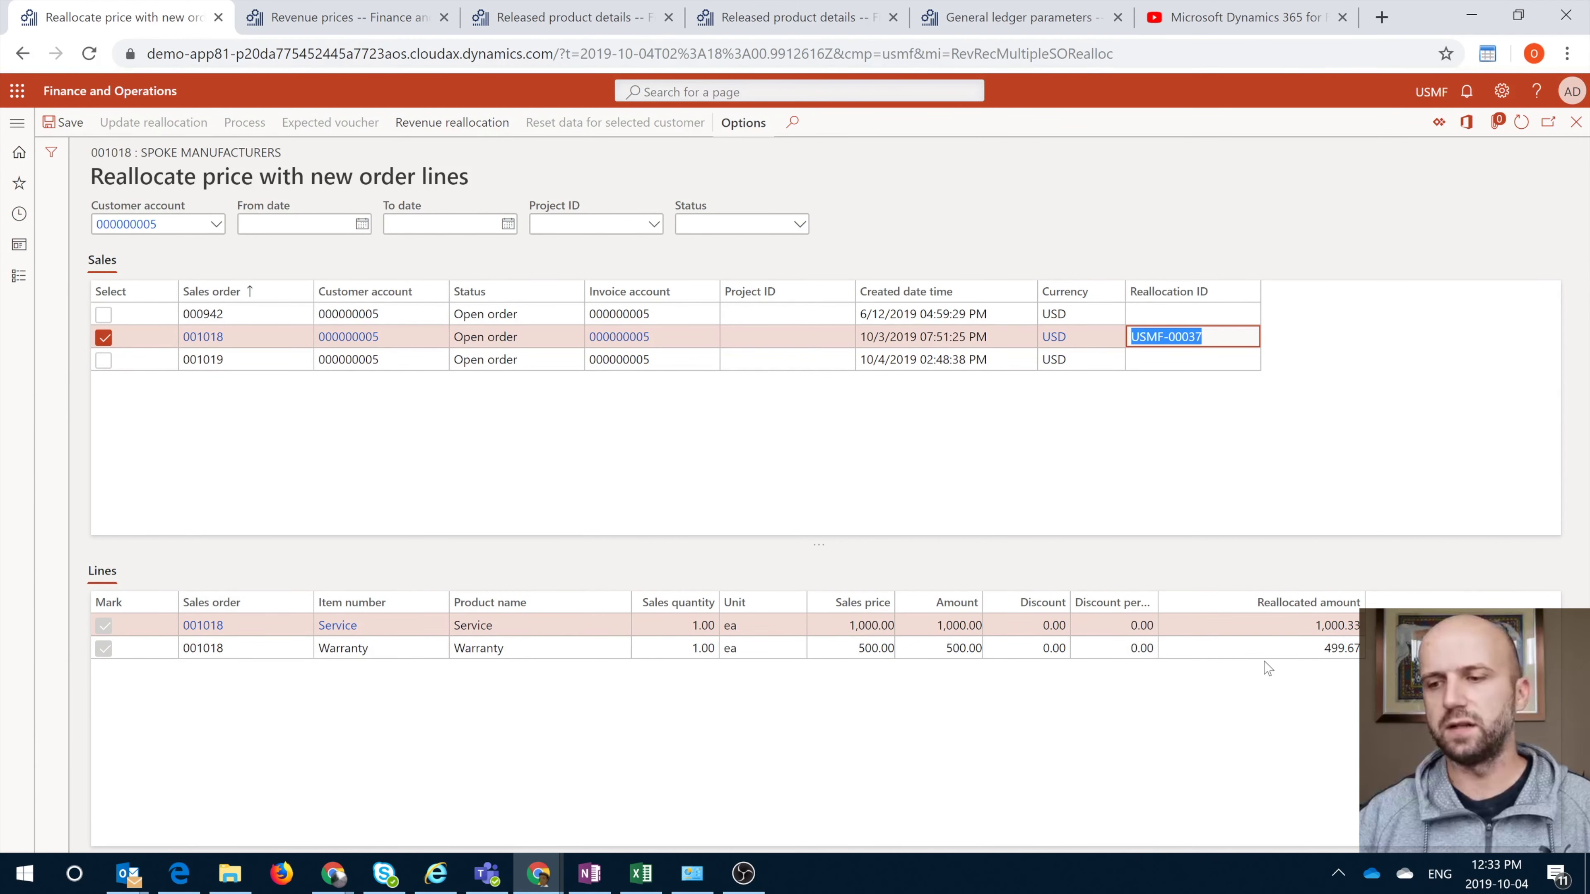
left_click(1339, 647)
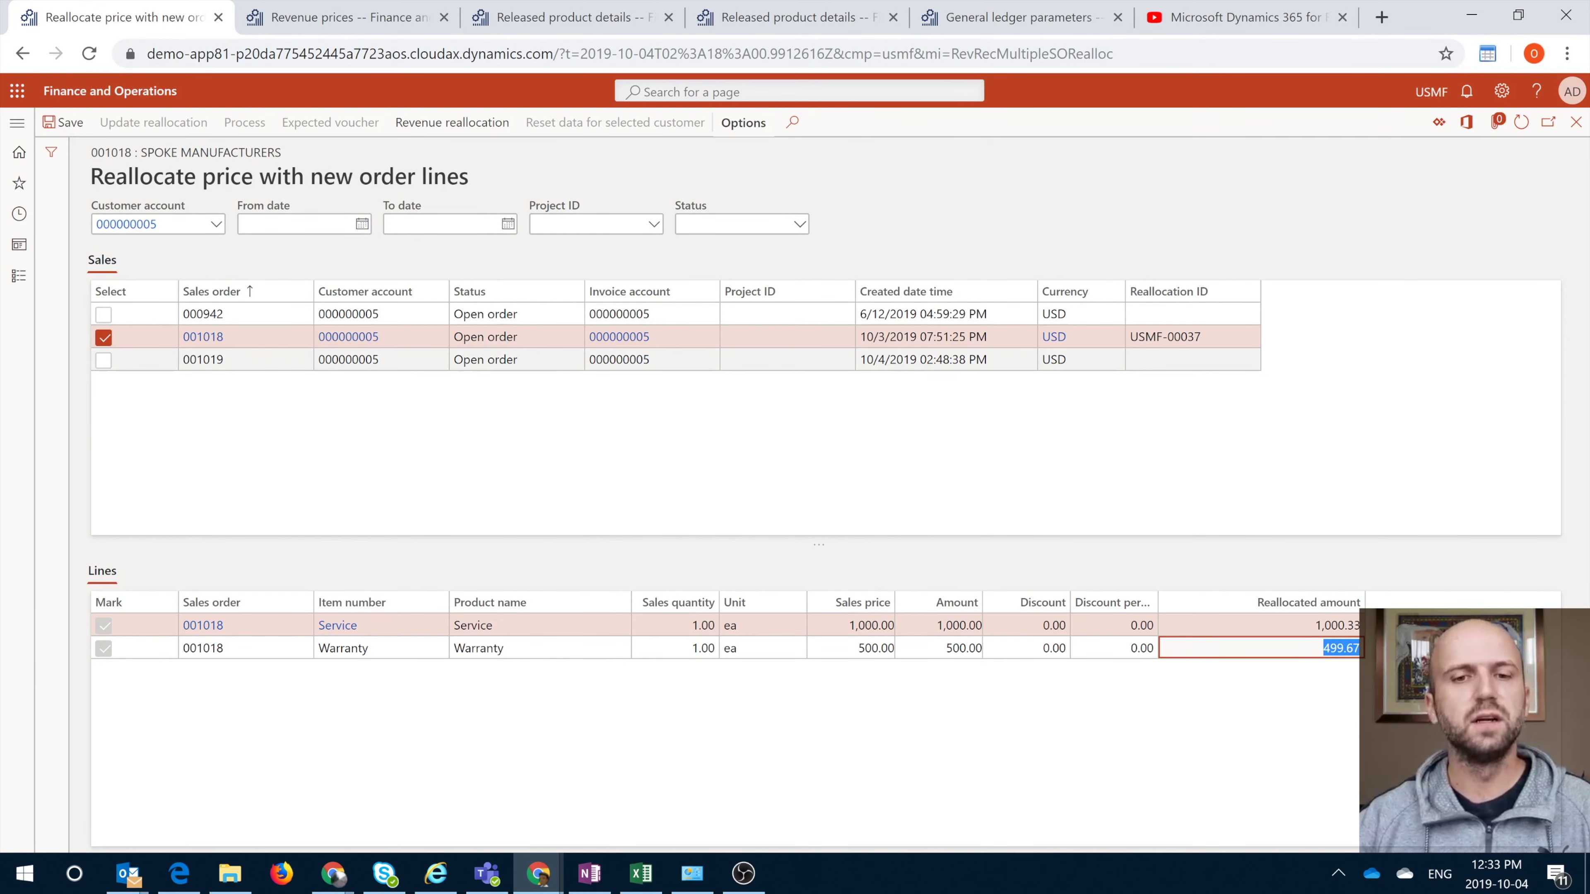
Include the customer's order created on 10/4/2019 in the price reallocation and inspect its Service line.
left_click(350, 360)
left_click(104, 360)
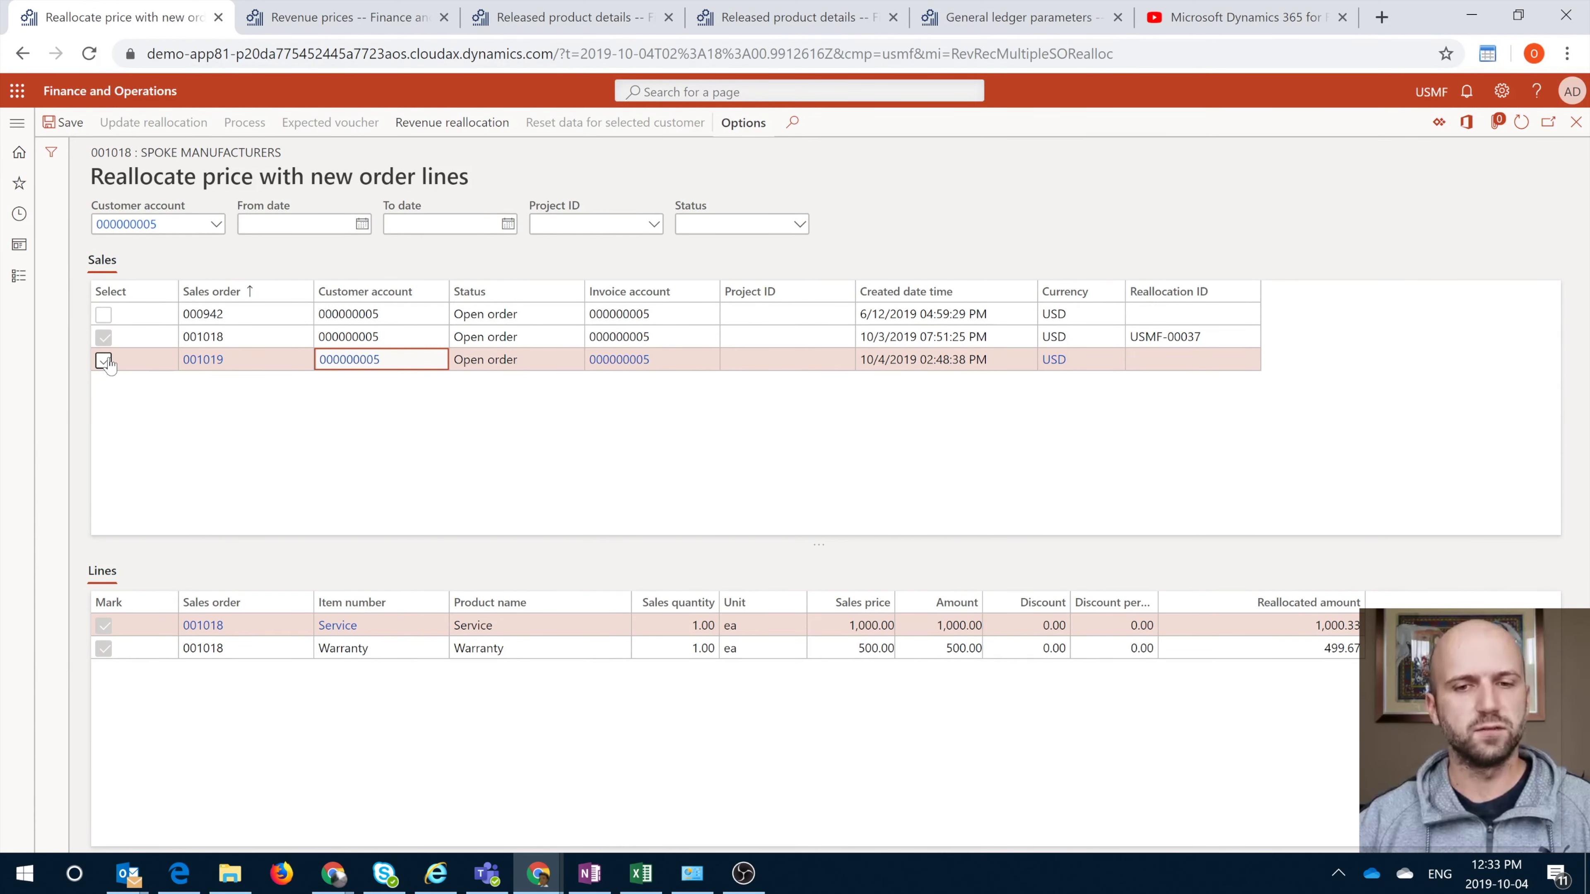
left_click(257, 340)
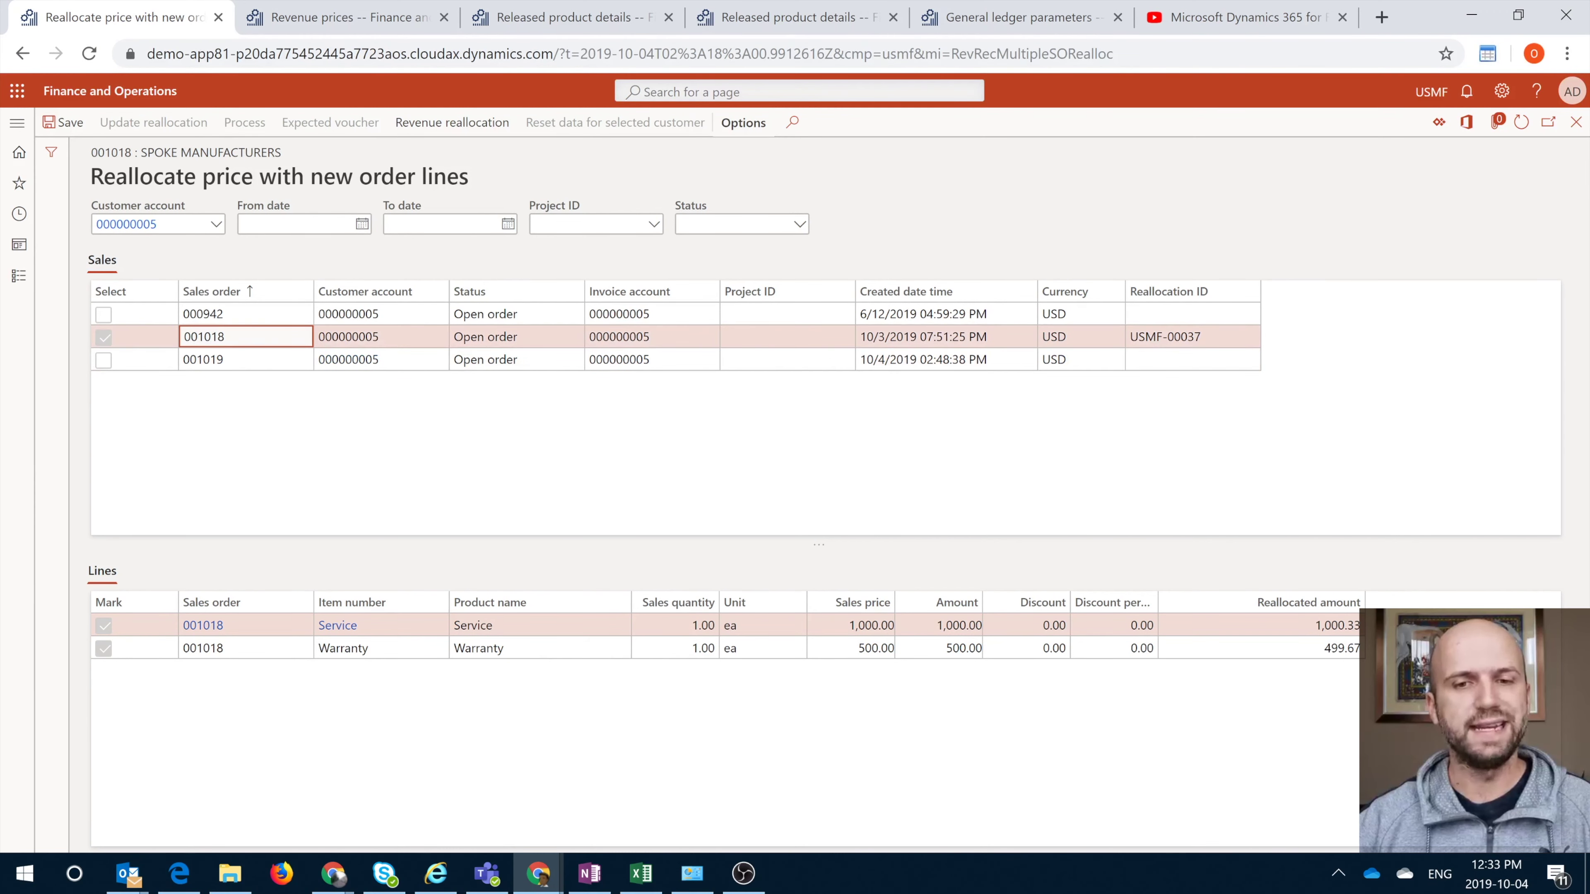
left_click(261, 368)
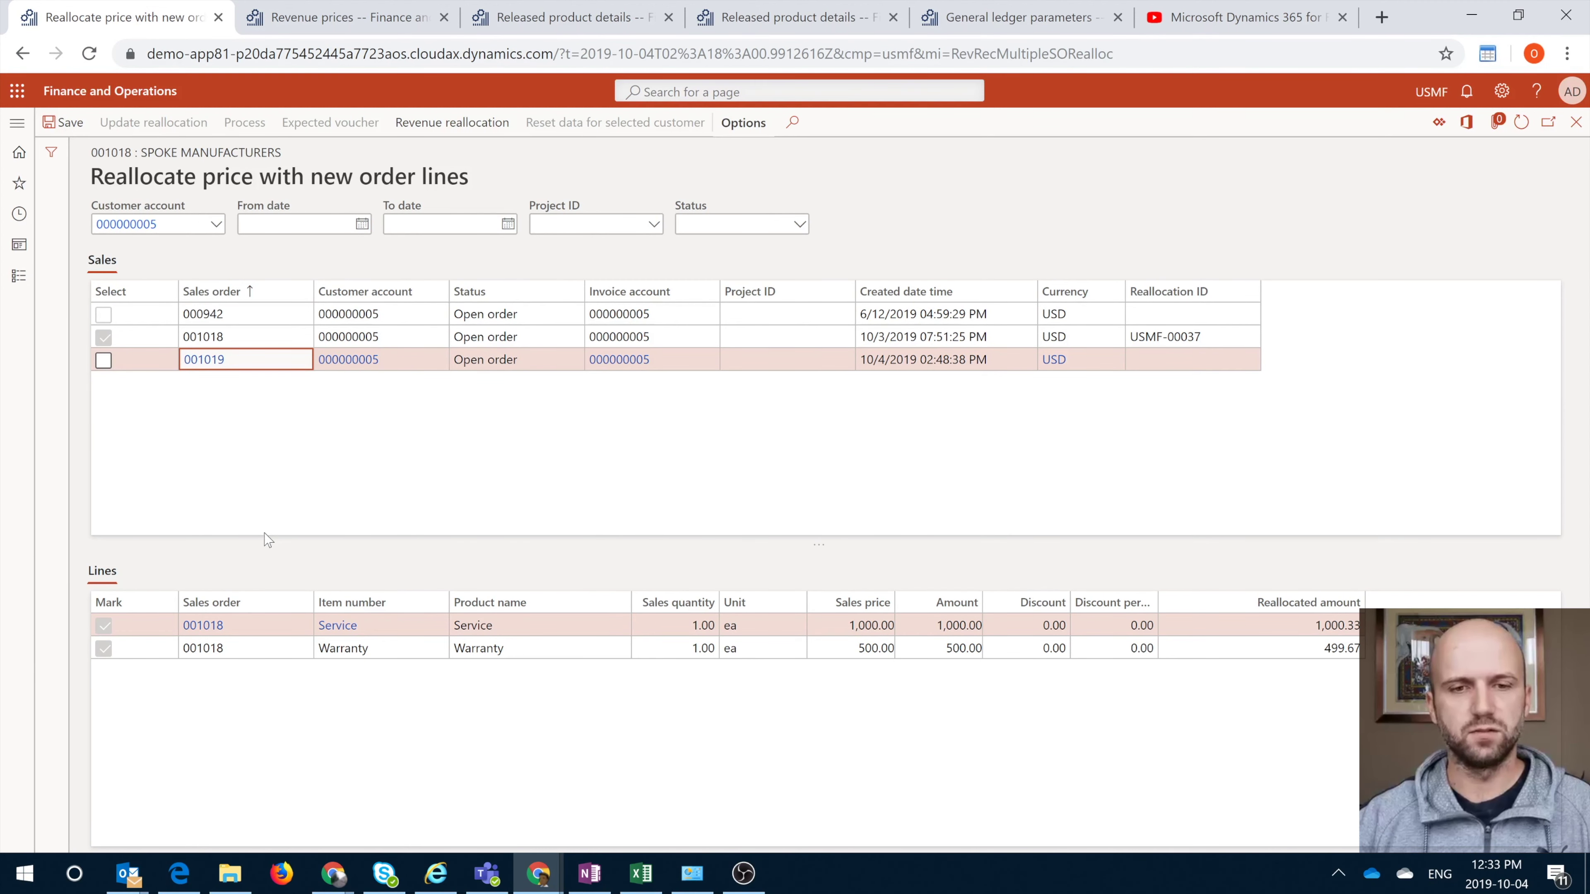
left_click(104, 360)
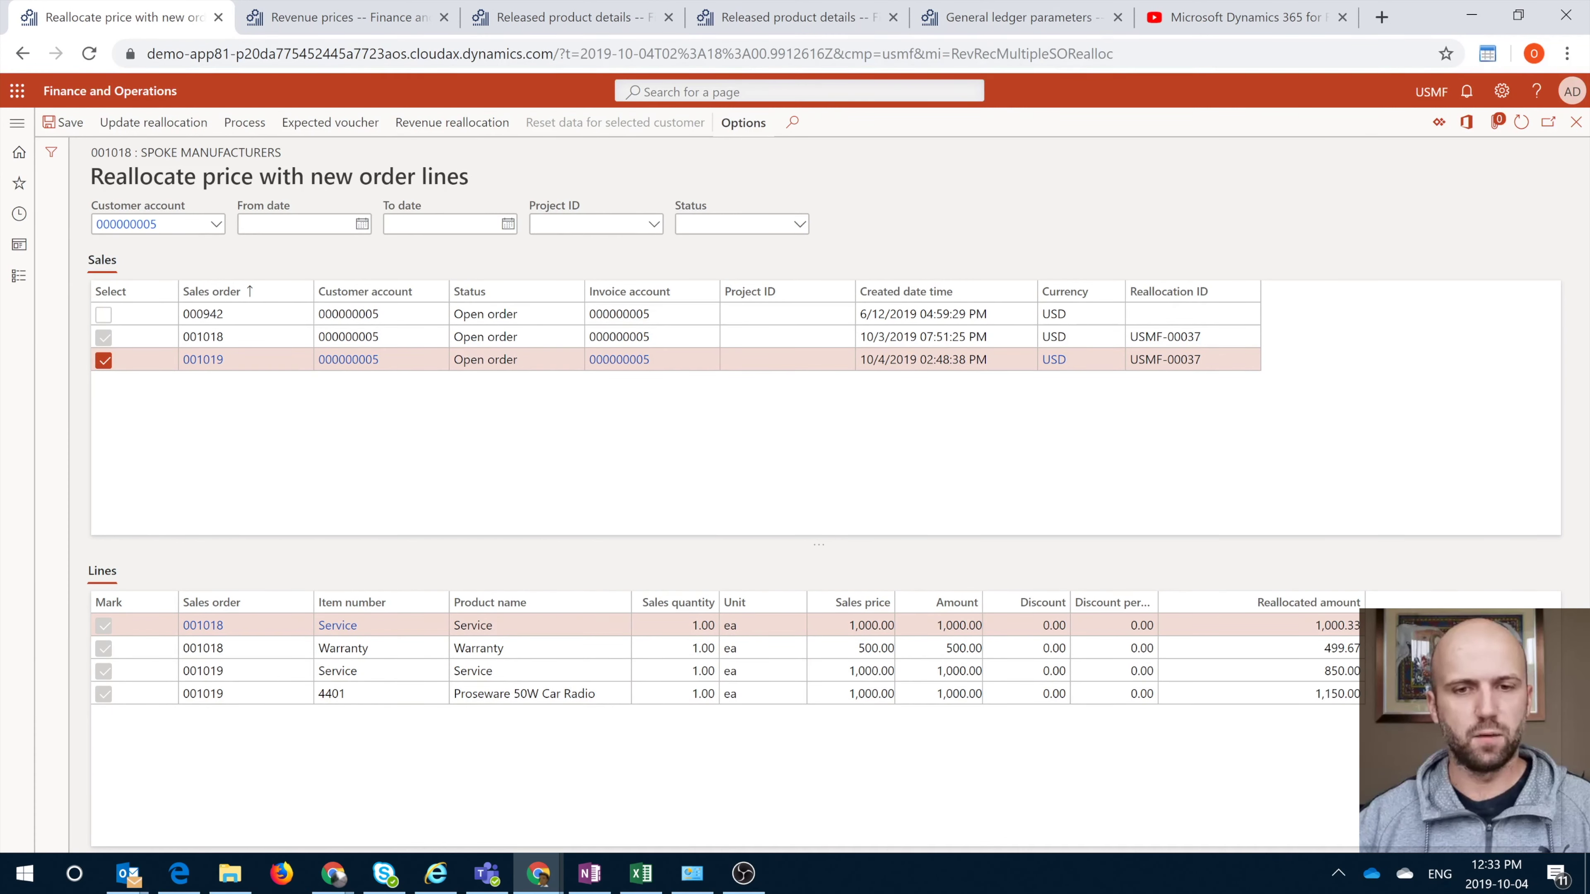
left_click(306, 673)
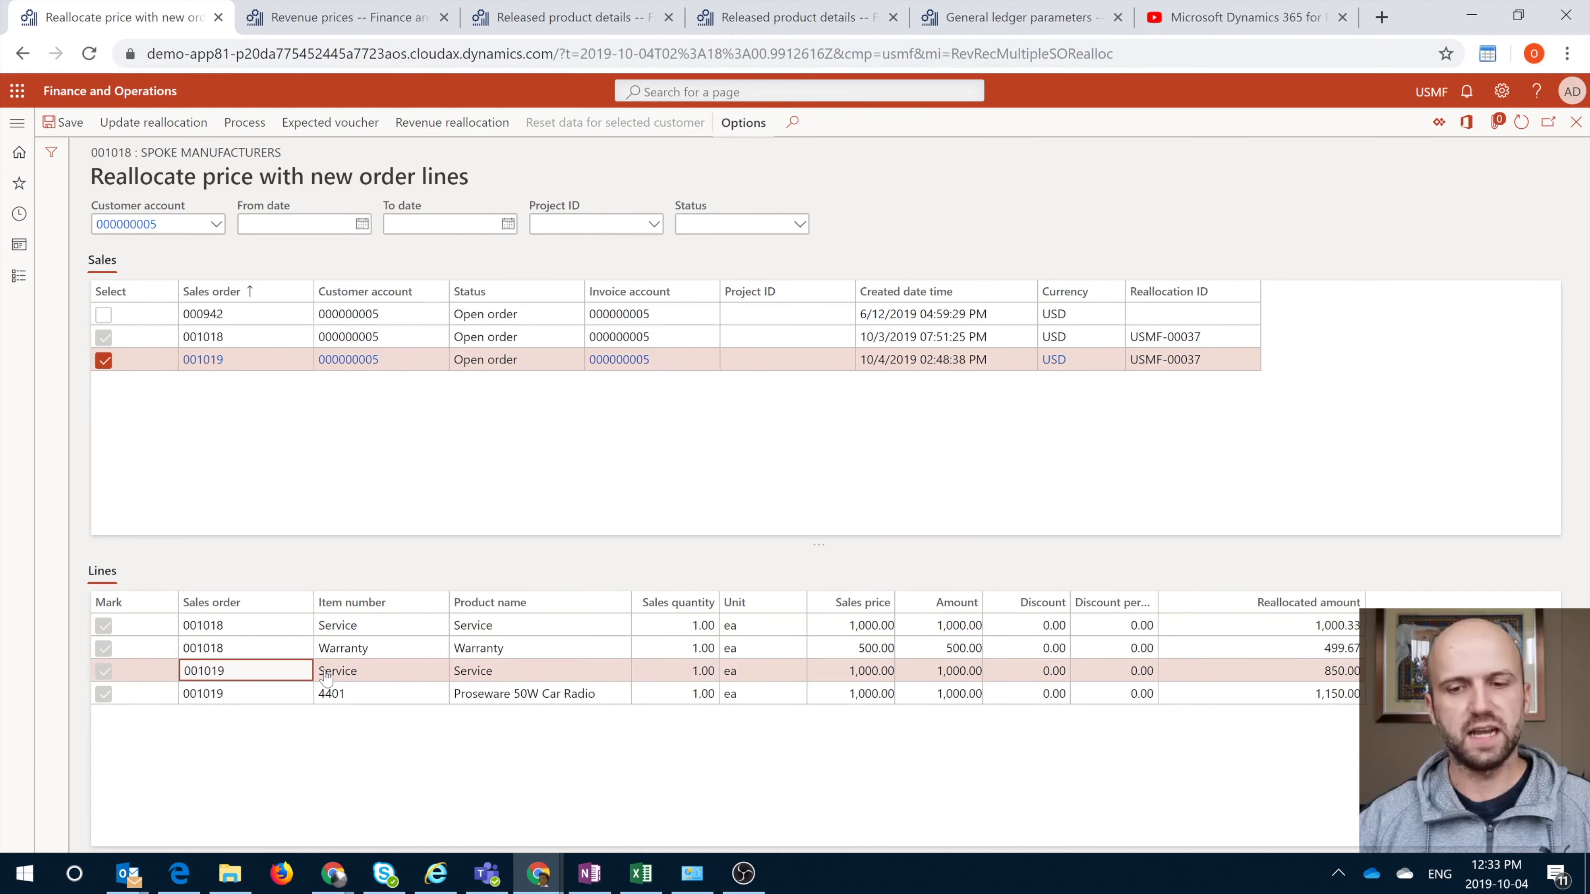
Check the Proseware 50W Car Radio line and the reallocated amount of each line across both orders.
left_click(535, 693)
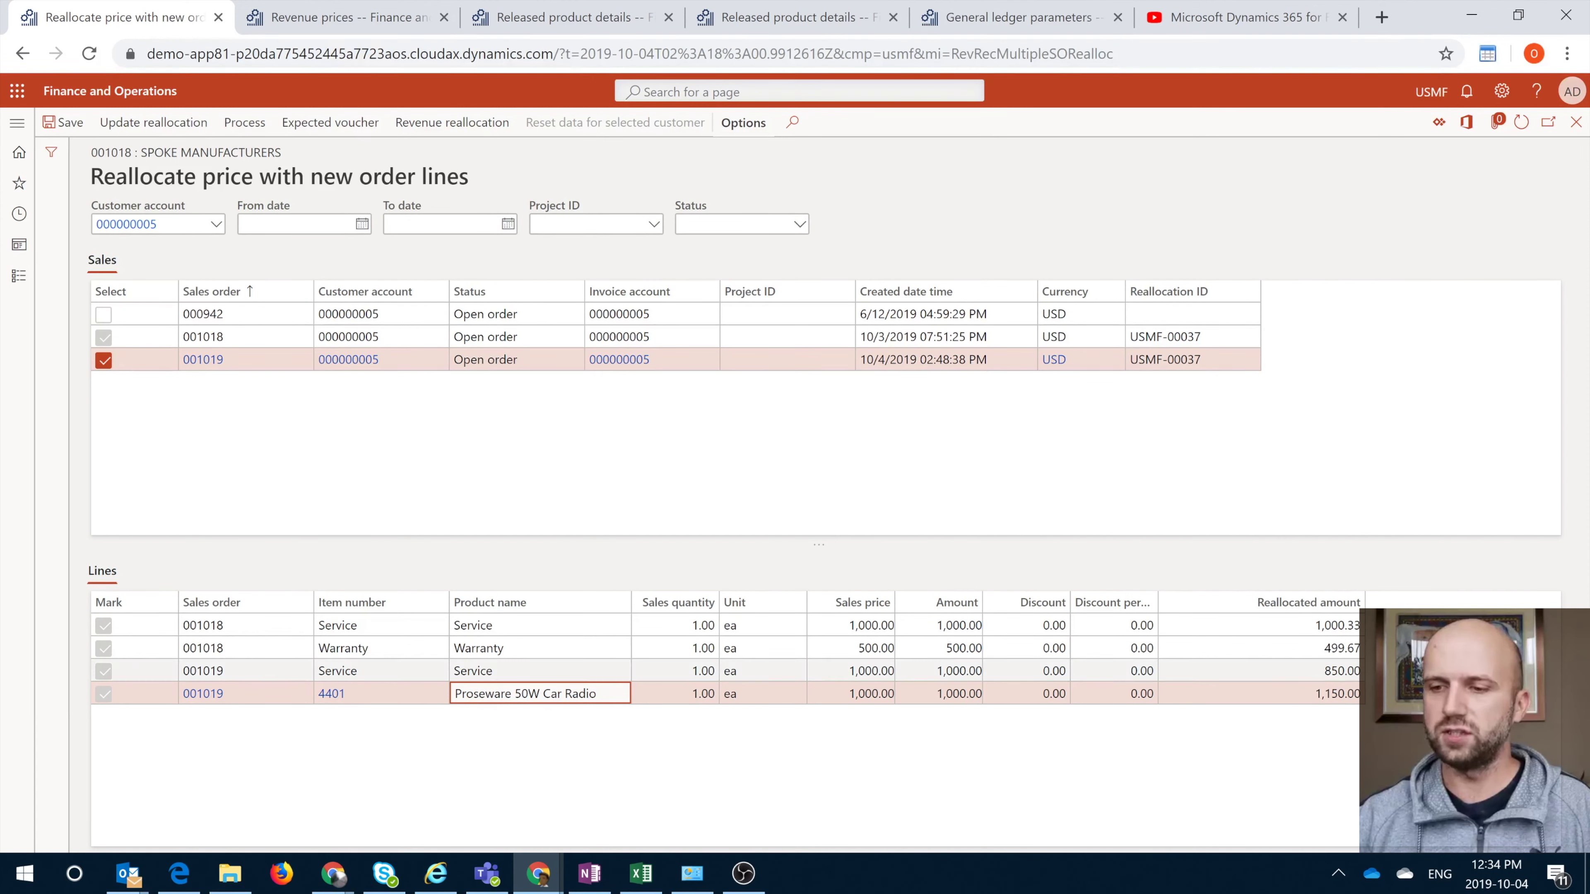
left_click(1315, 625)
key("Down")
key("Down")
key("Down")
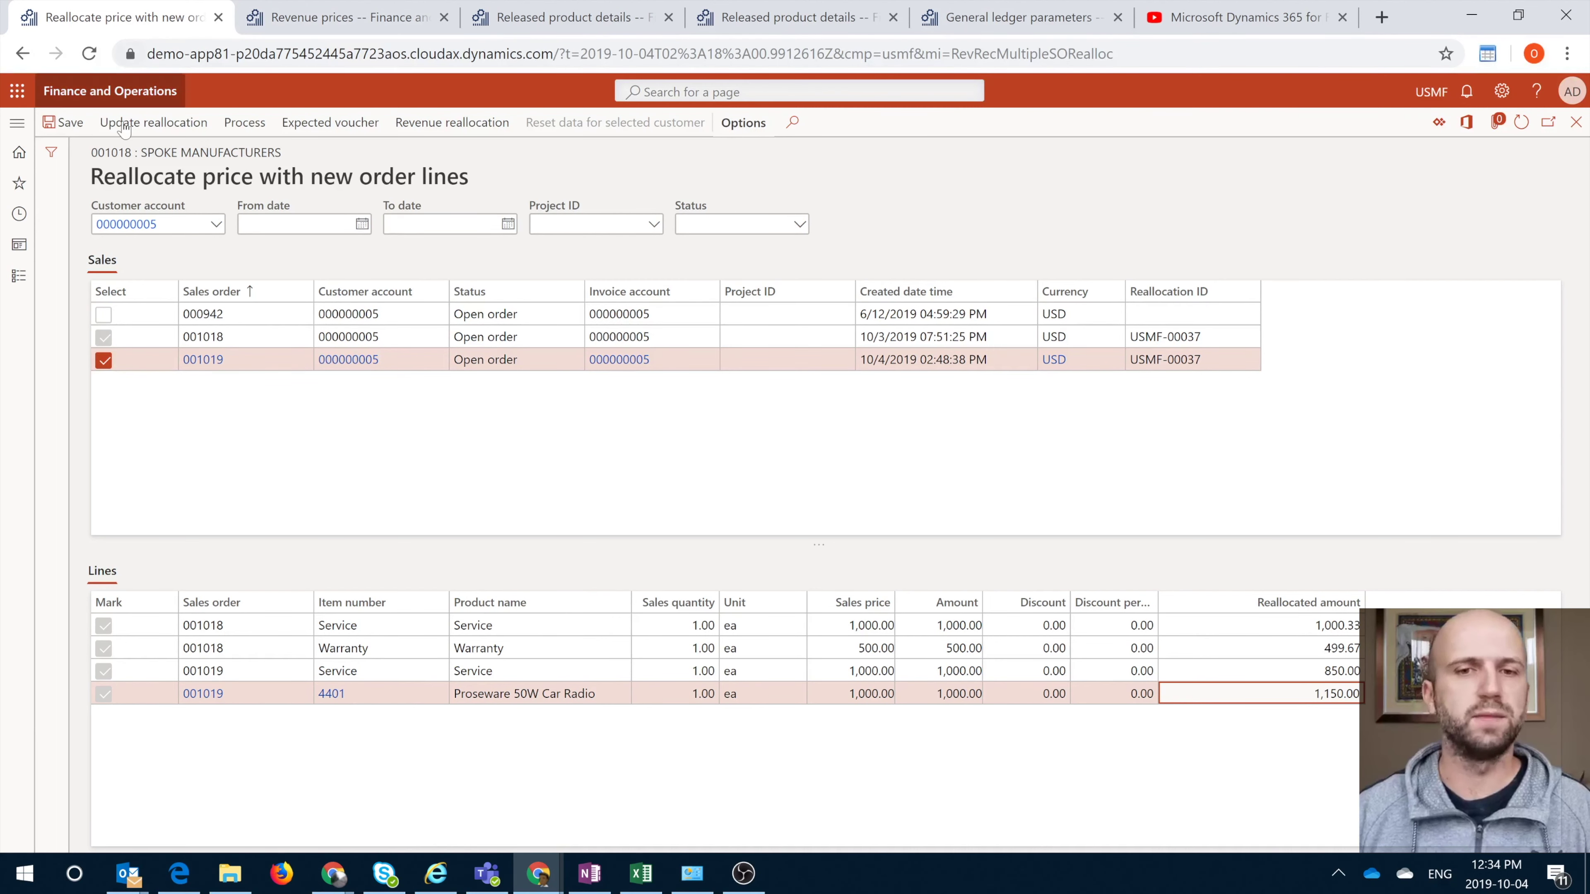
Update the reallocation, open the revenue reallocation overview and widen its Revenue to recognize column.
left_click(150, 124)
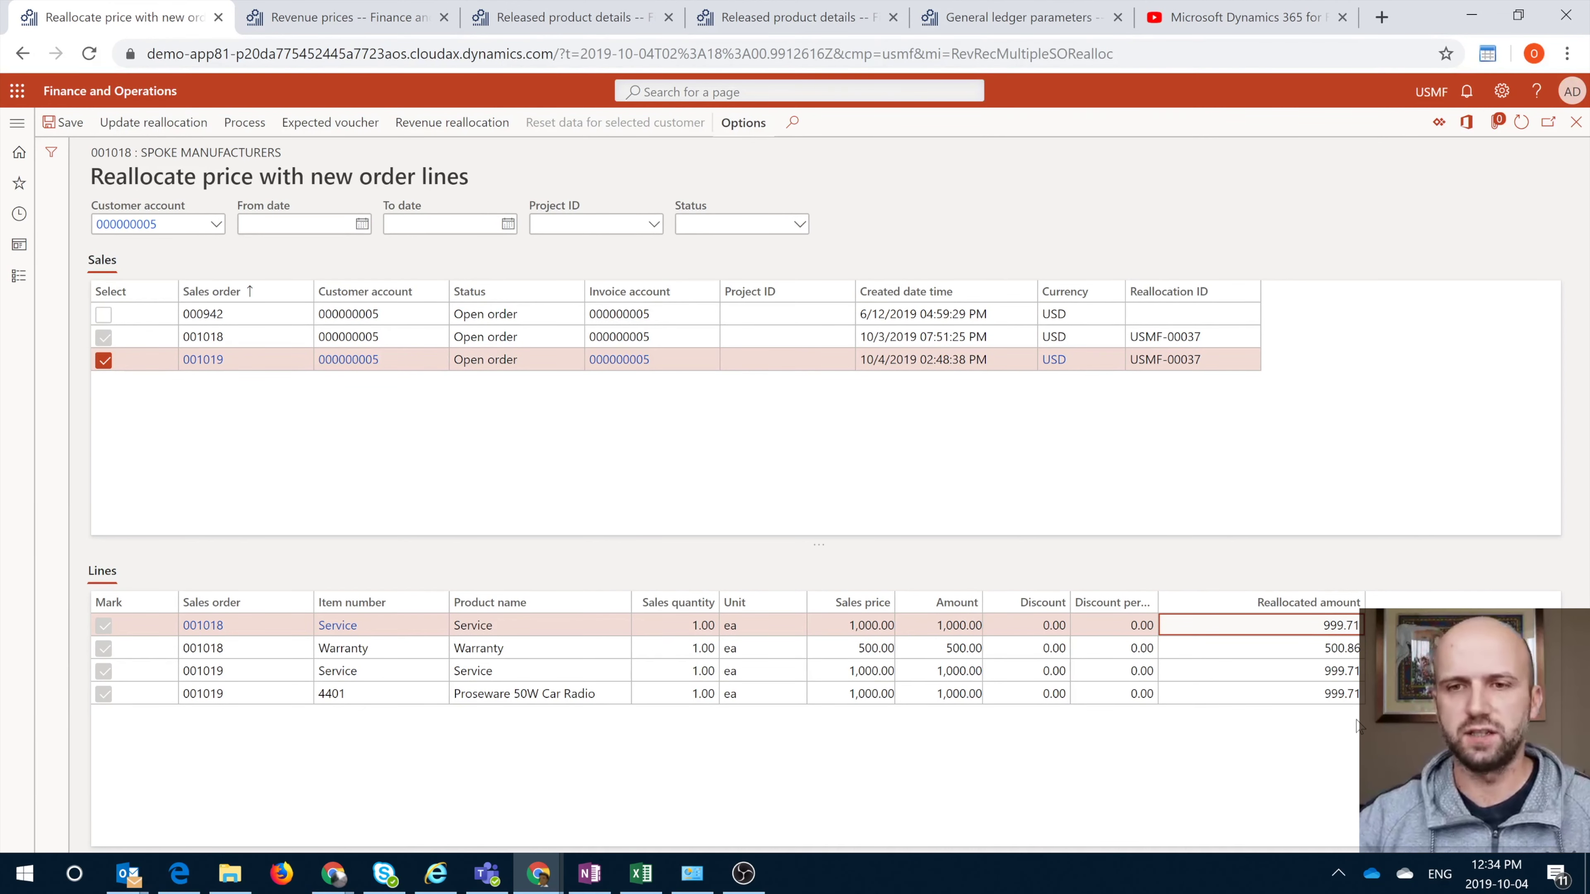
left_click(470, 125)
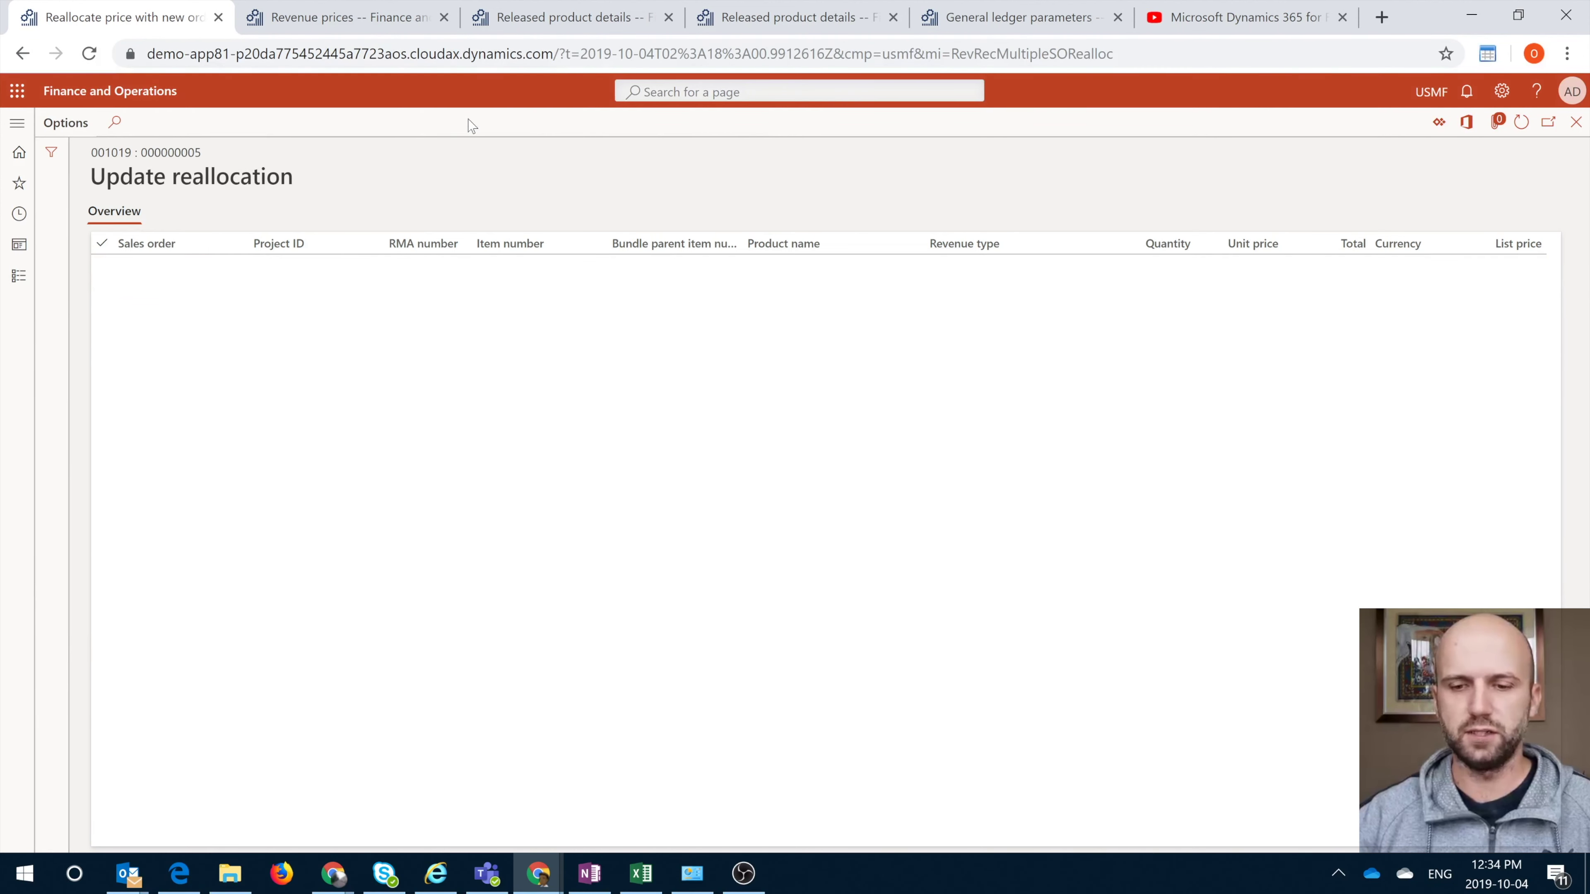
left_click_drag(707, 842, 1094, 839)
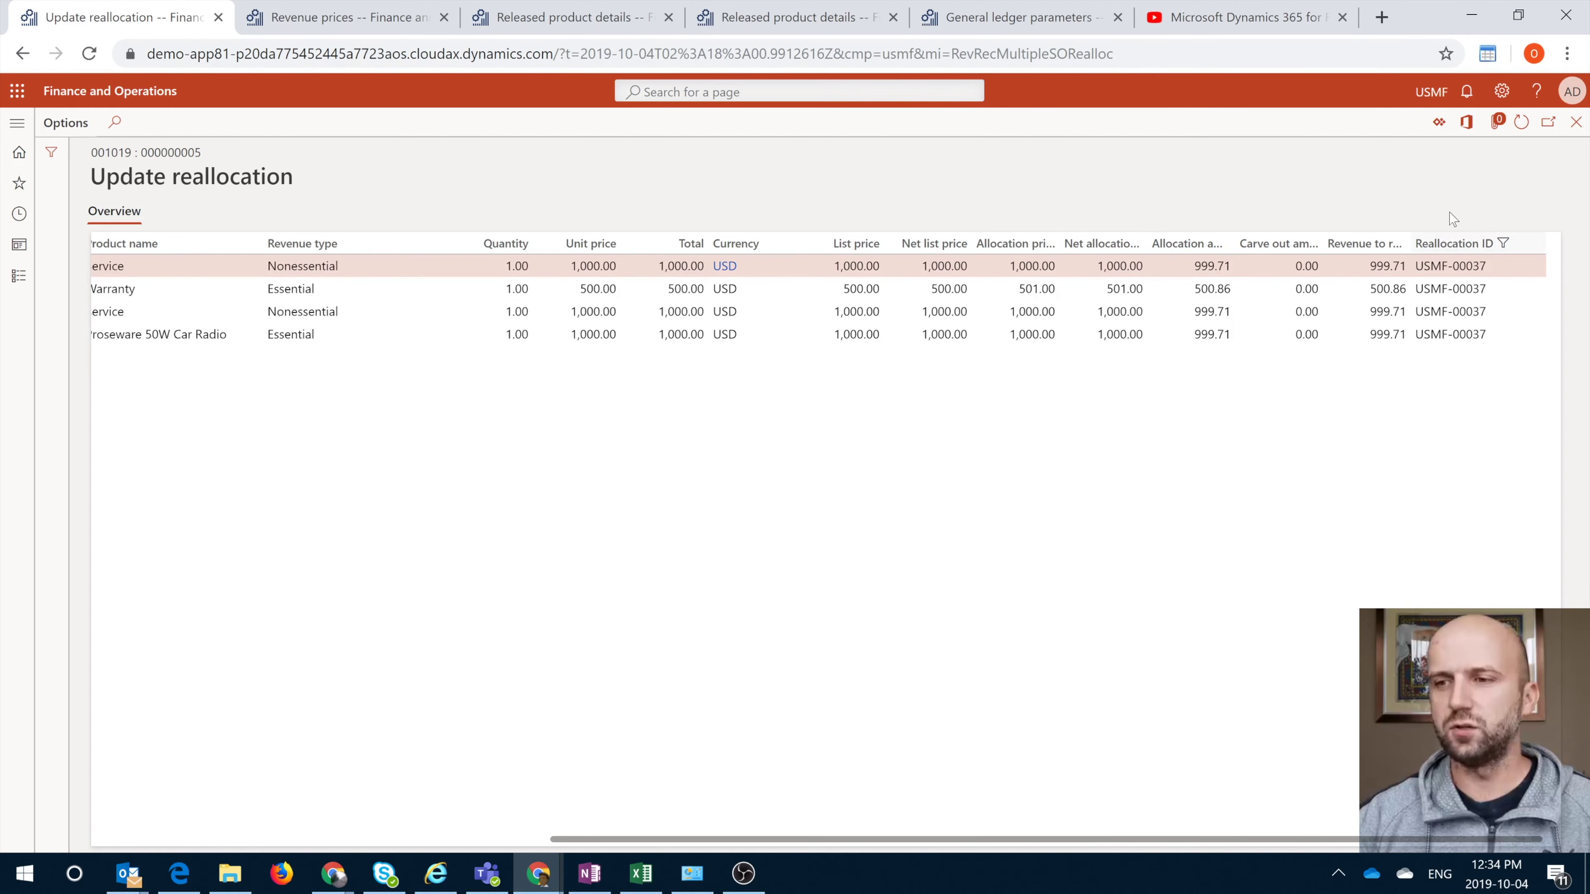
left_click(1410, 245)
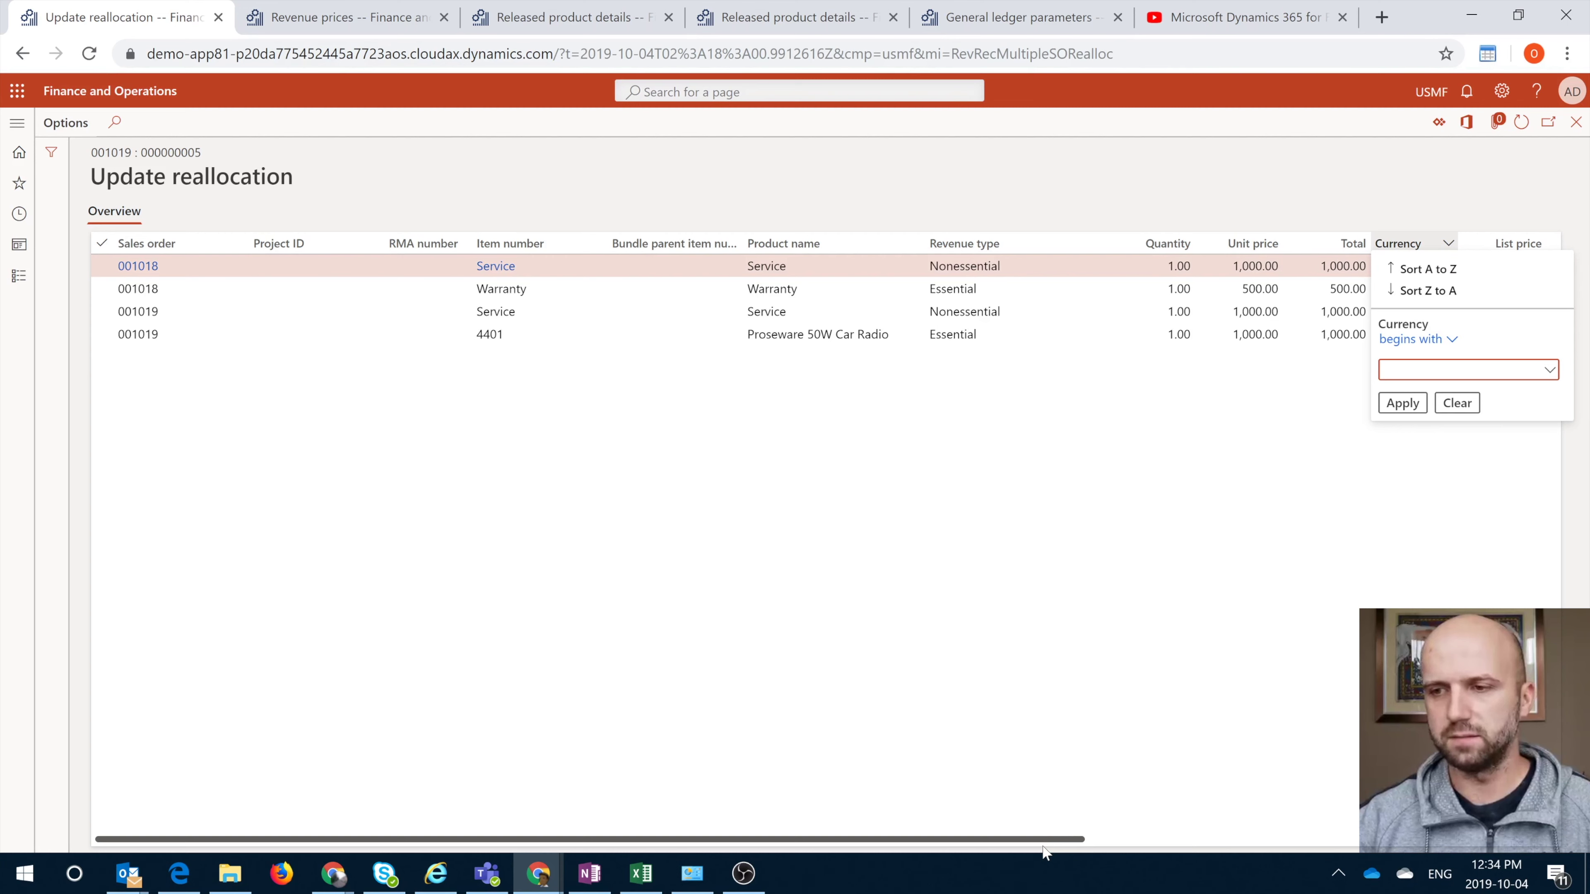
left_click_drag(1058, 842, 1515, 841)
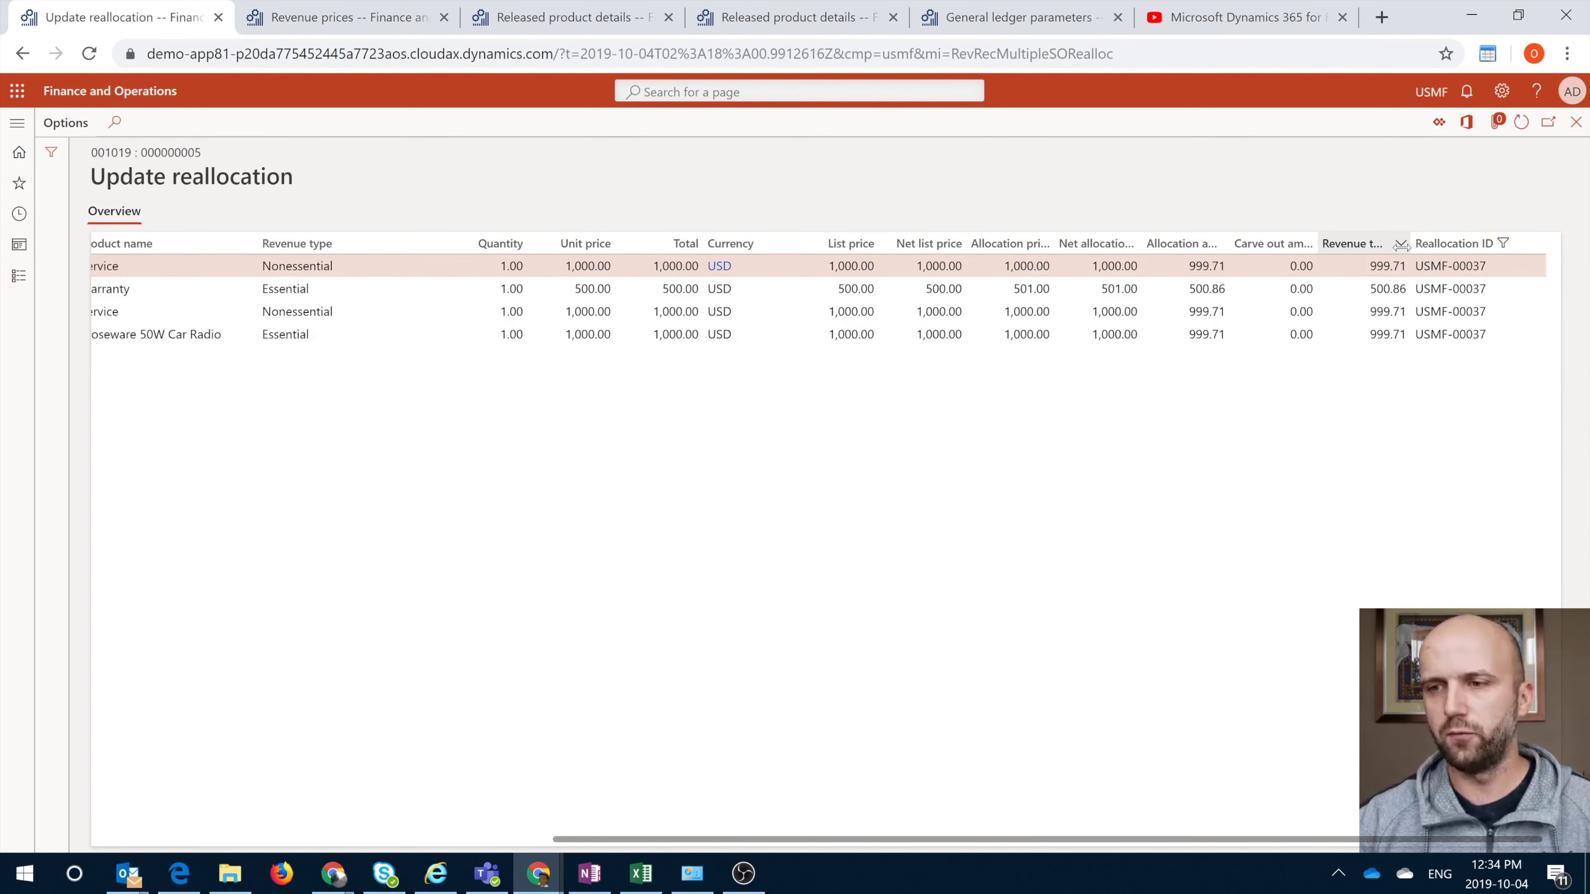
left_click_drag(1412, 245, 1453, 248)
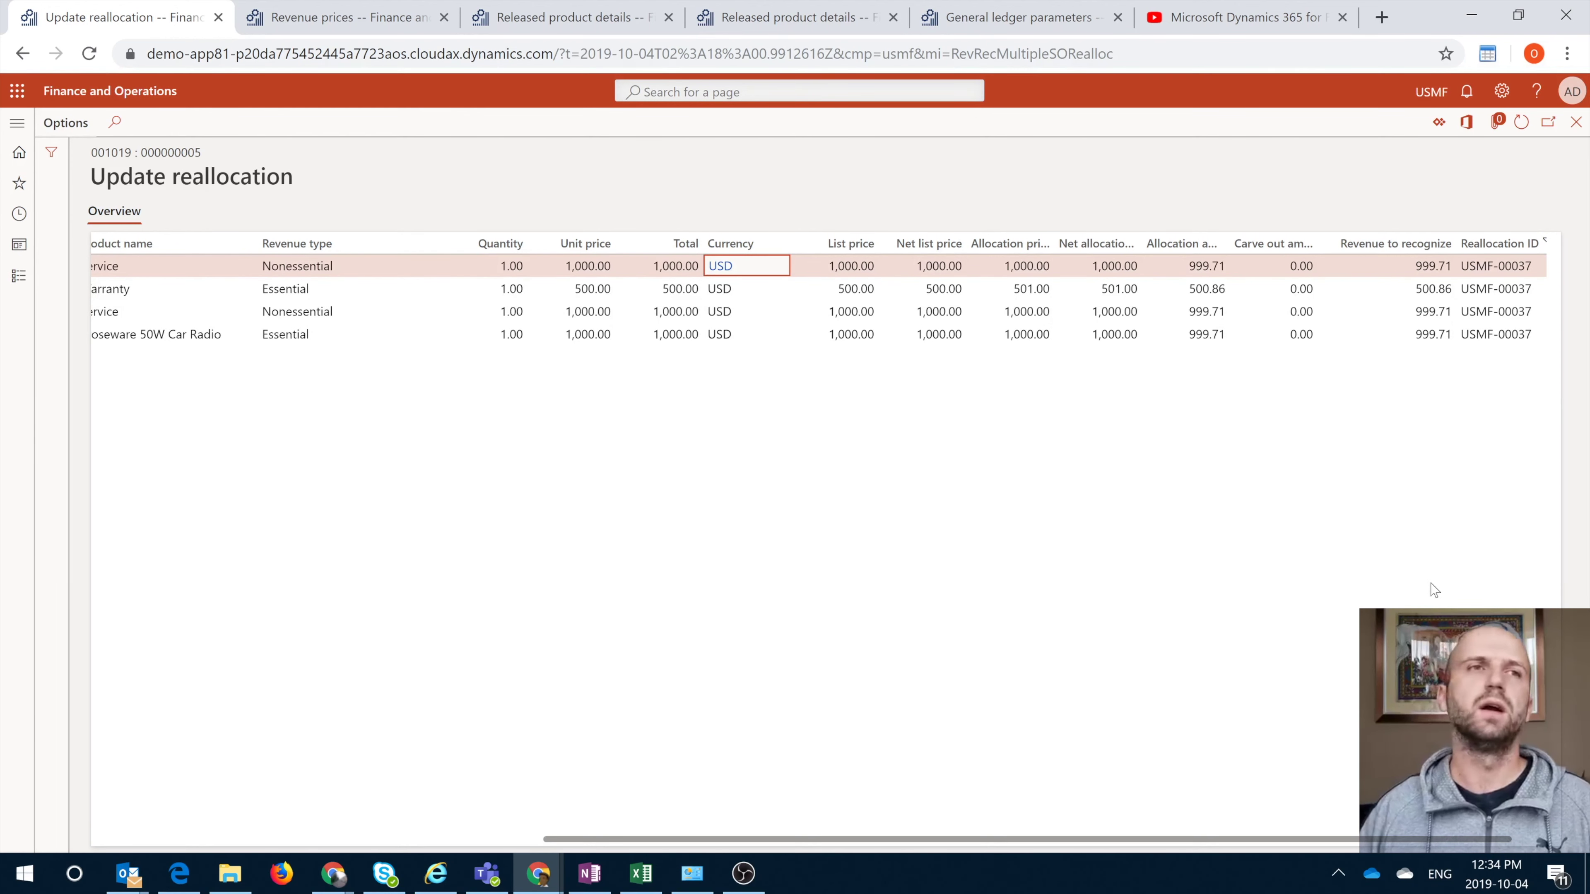
Close the overview and process the reallocation of the sales orders with posting date 10/4/2019.
left_click(1576, 122)
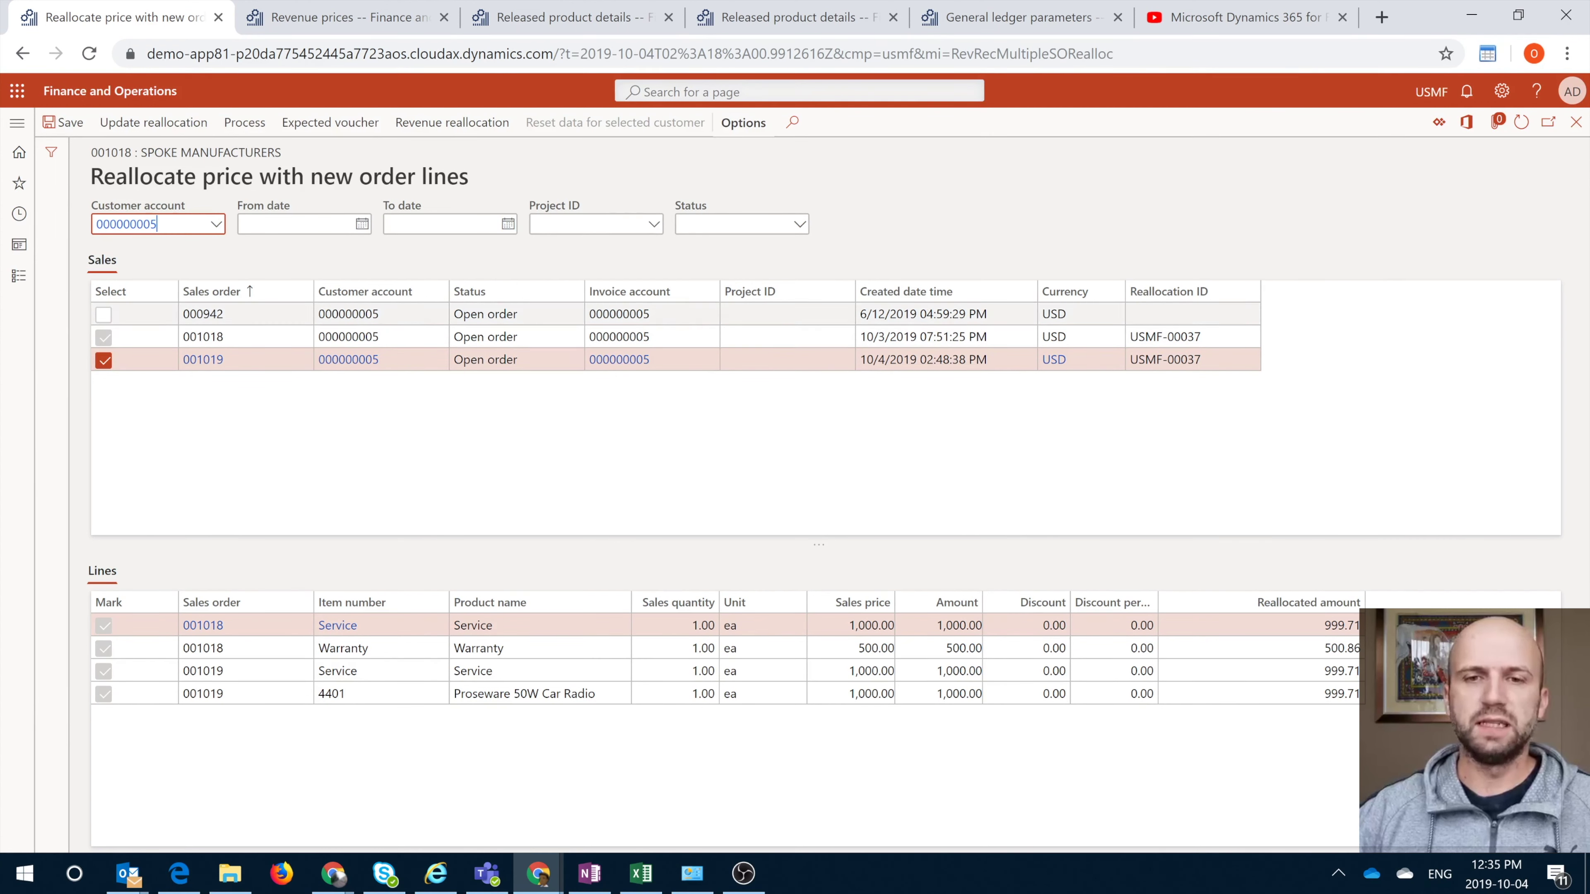
left_click(248, 124)
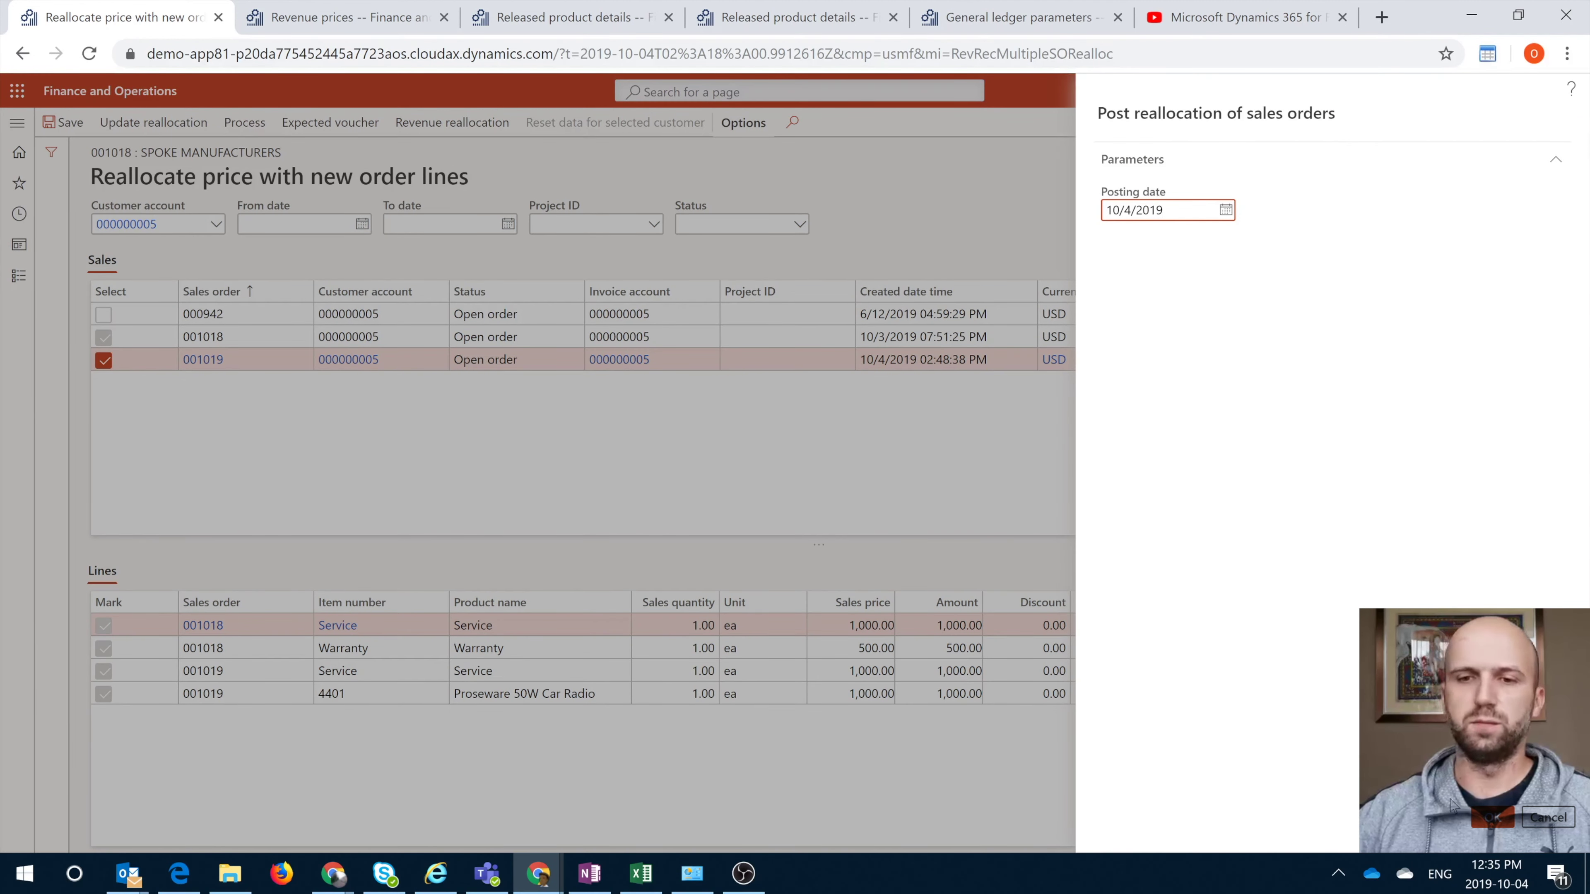
left_click(1490, 816)
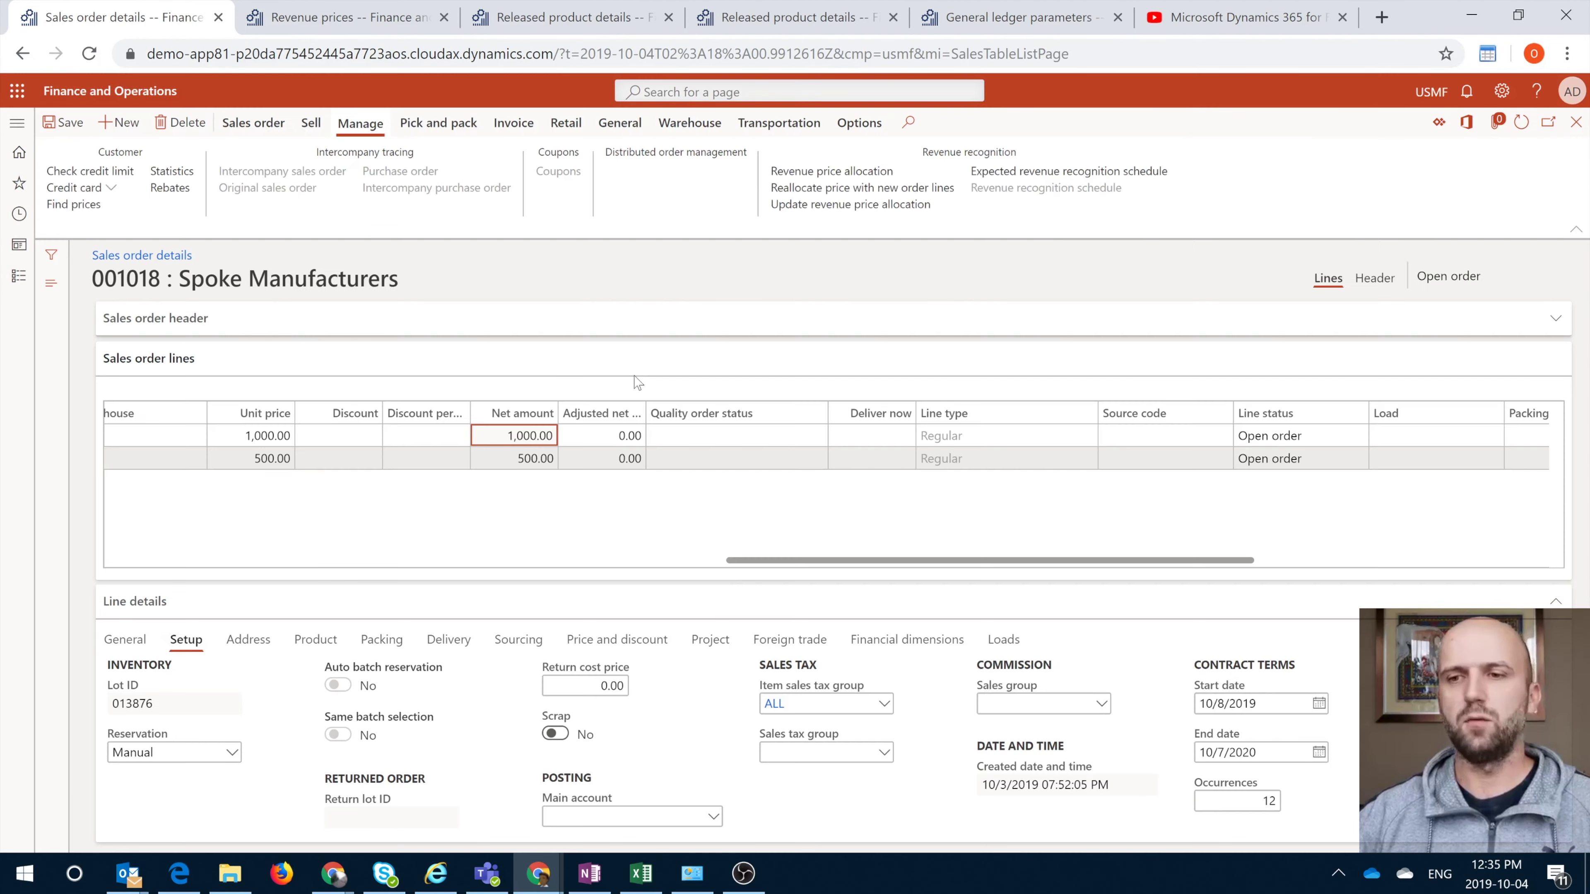
Review the sales order's revenue price allocation, and post its invoice with quantity set to All.
left_click(891, 176)
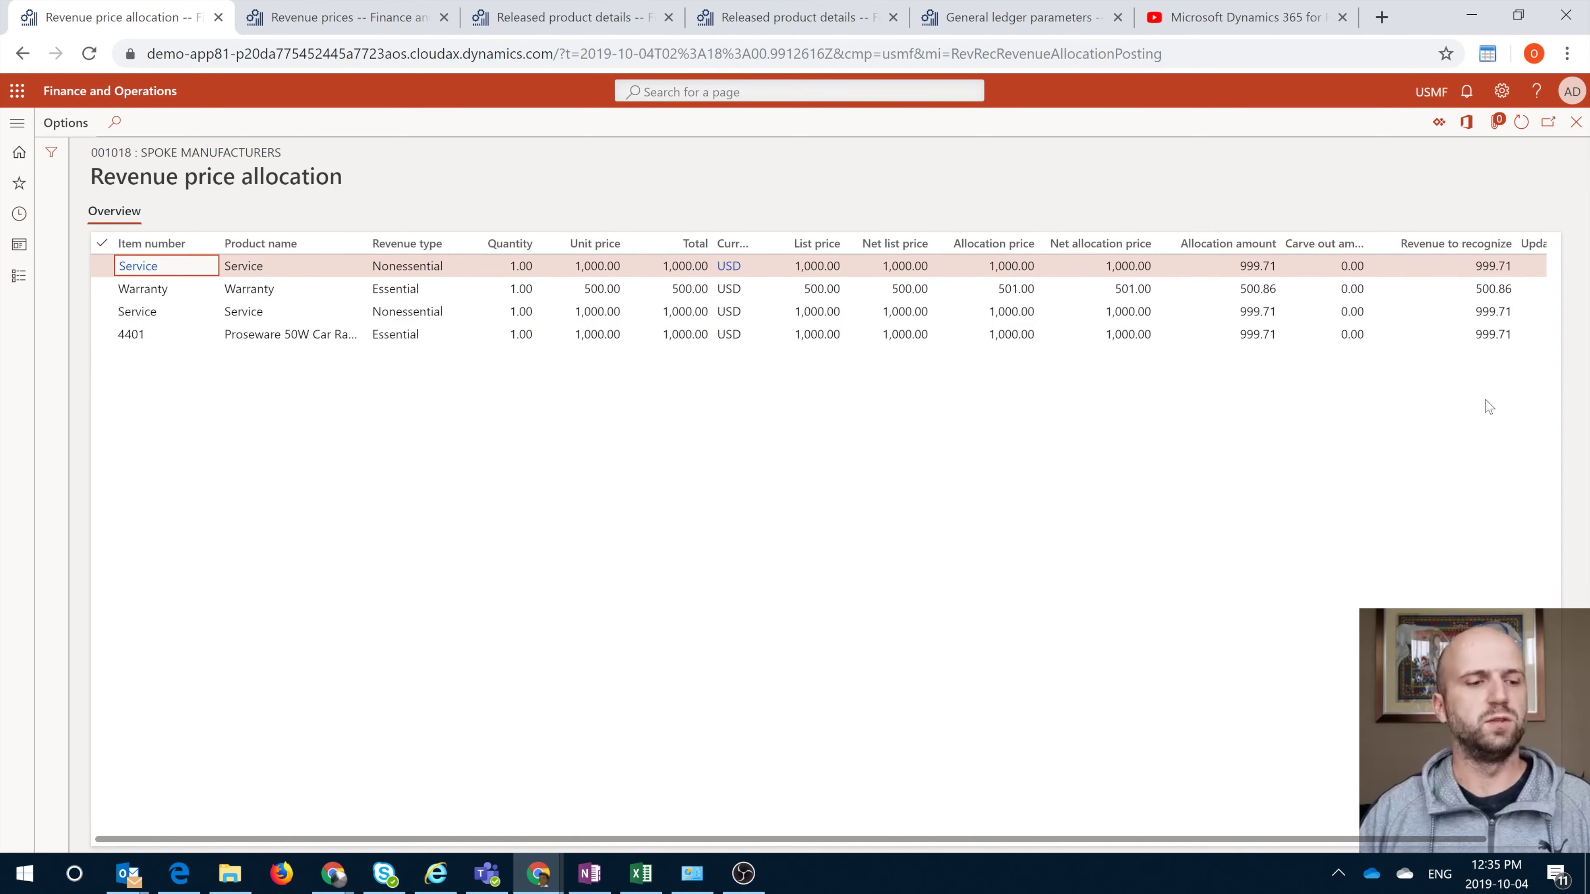
left_click(1576, 121)
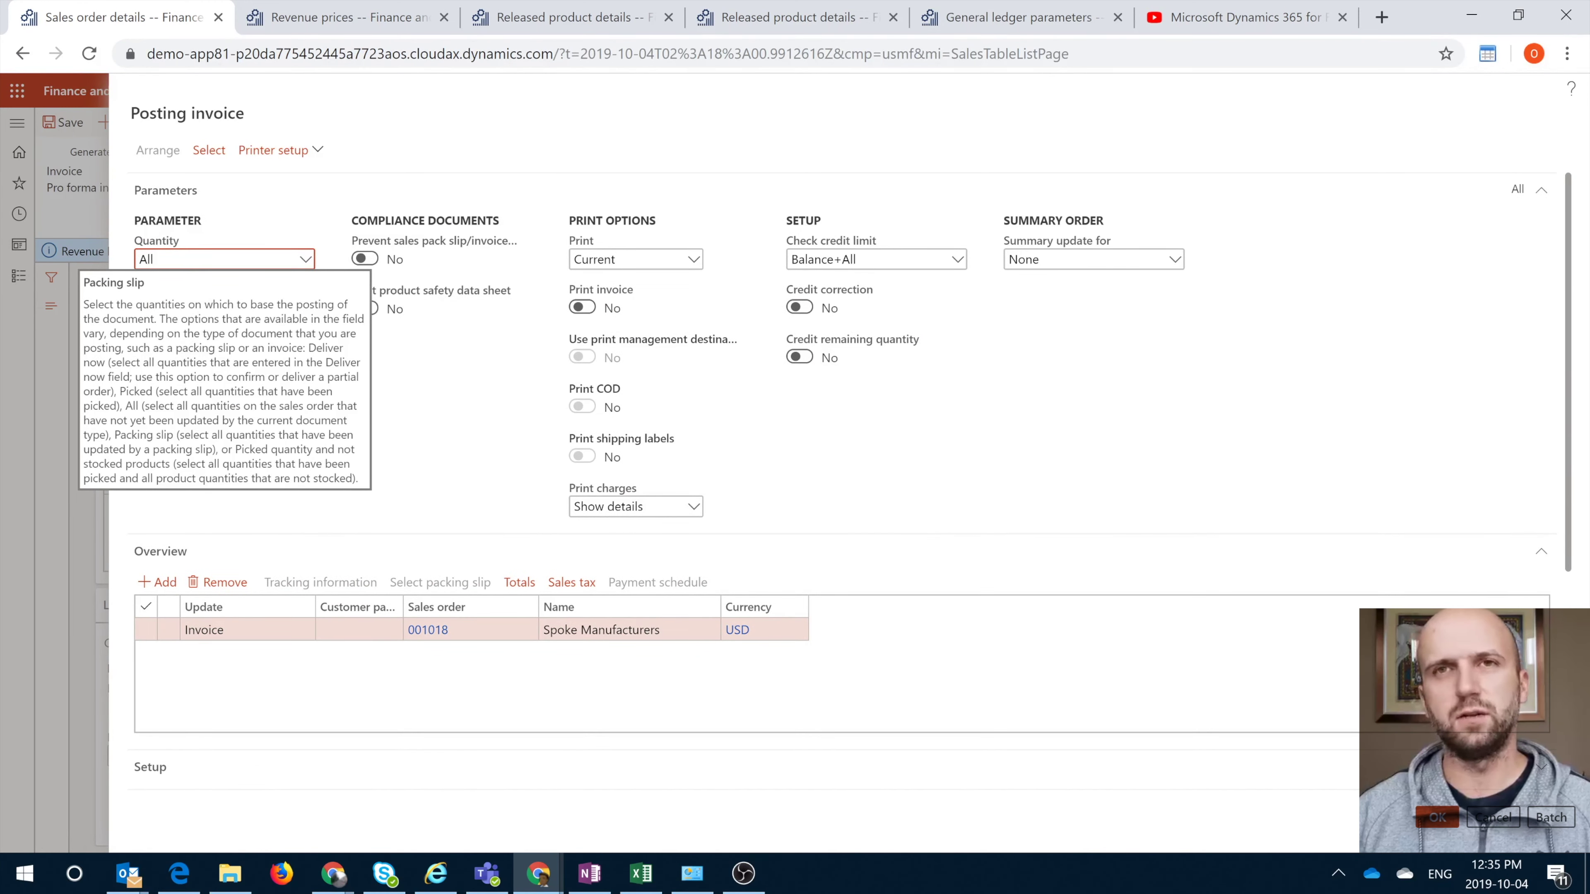
left_click(1438, 817)
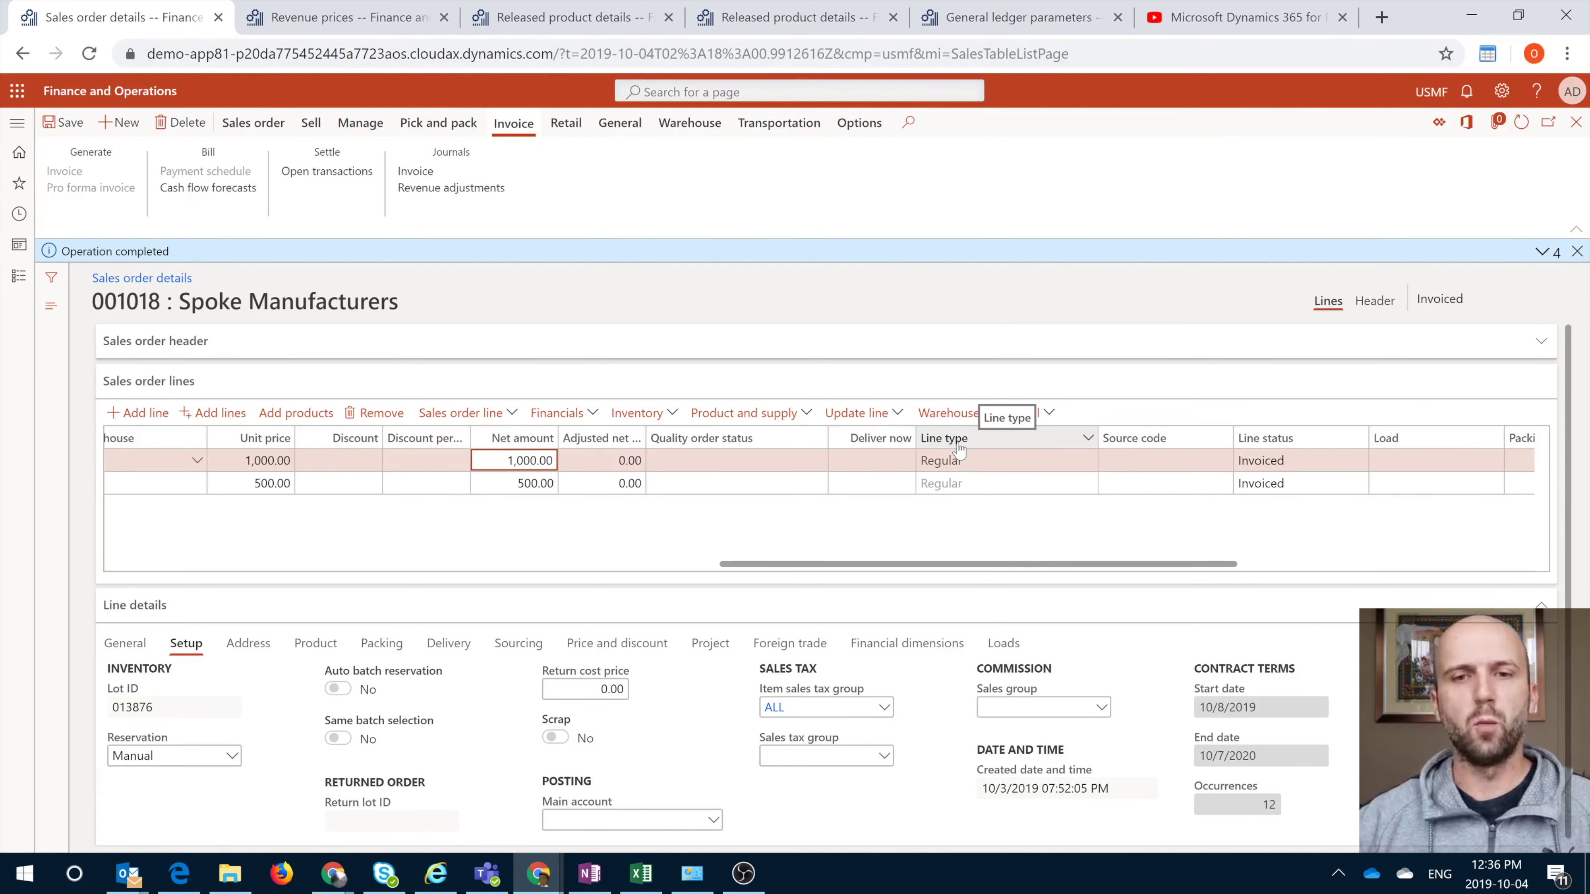
Open the invoiced order's revenue recognition schedule and check the Service and Warranty lines and their amounts.
left_click(361, 124)
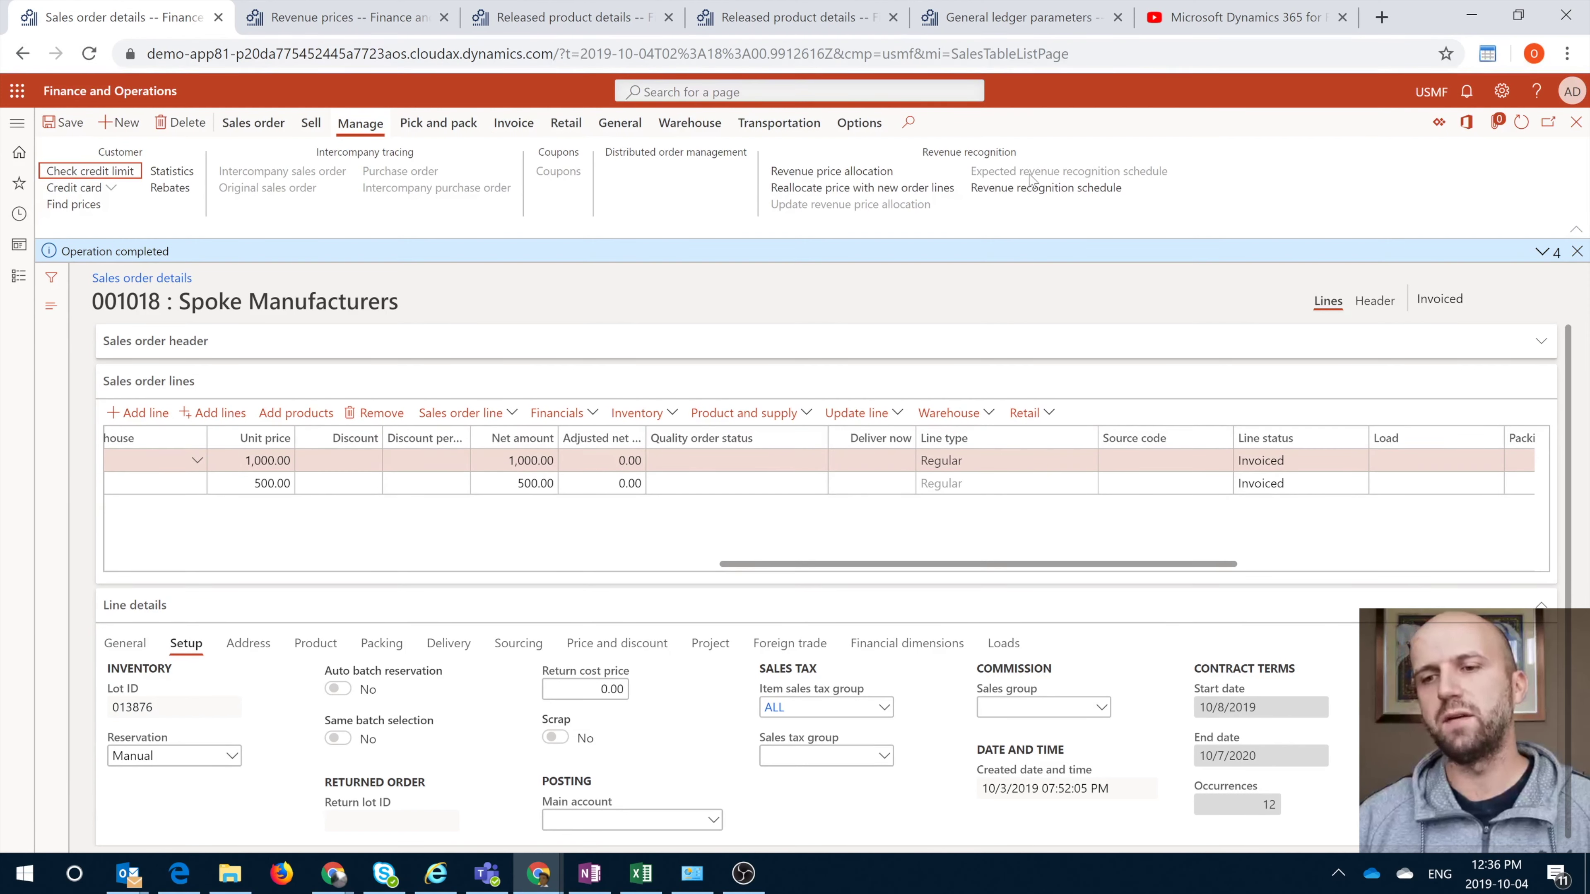
left_click(1011, 196)
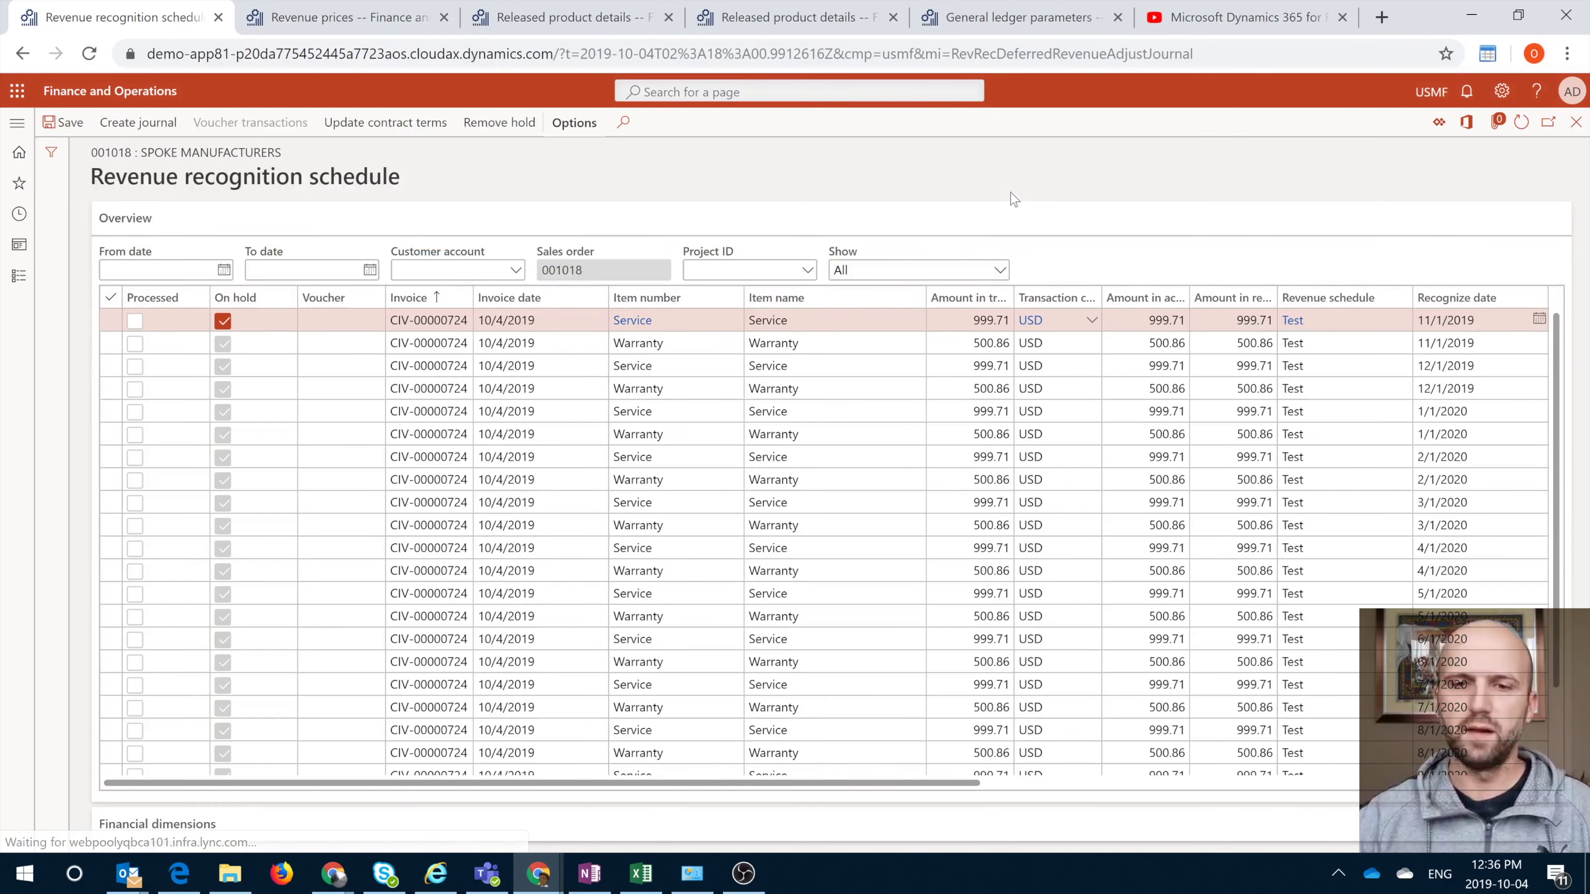
scroll(651, 438, "down", 3)
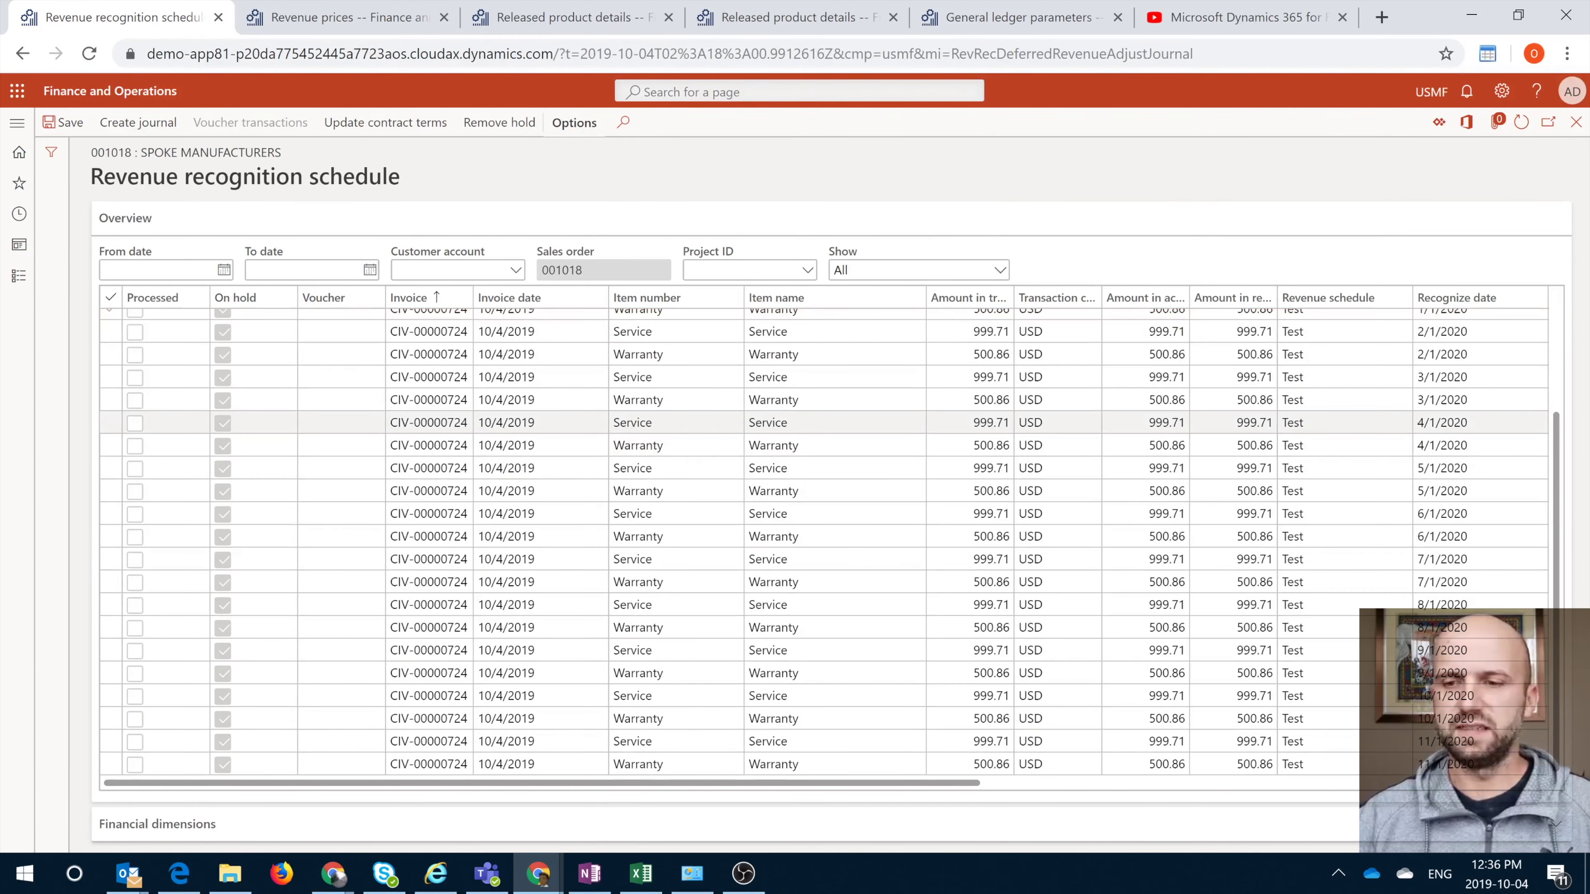
scroll(651, 482, "up", 3)
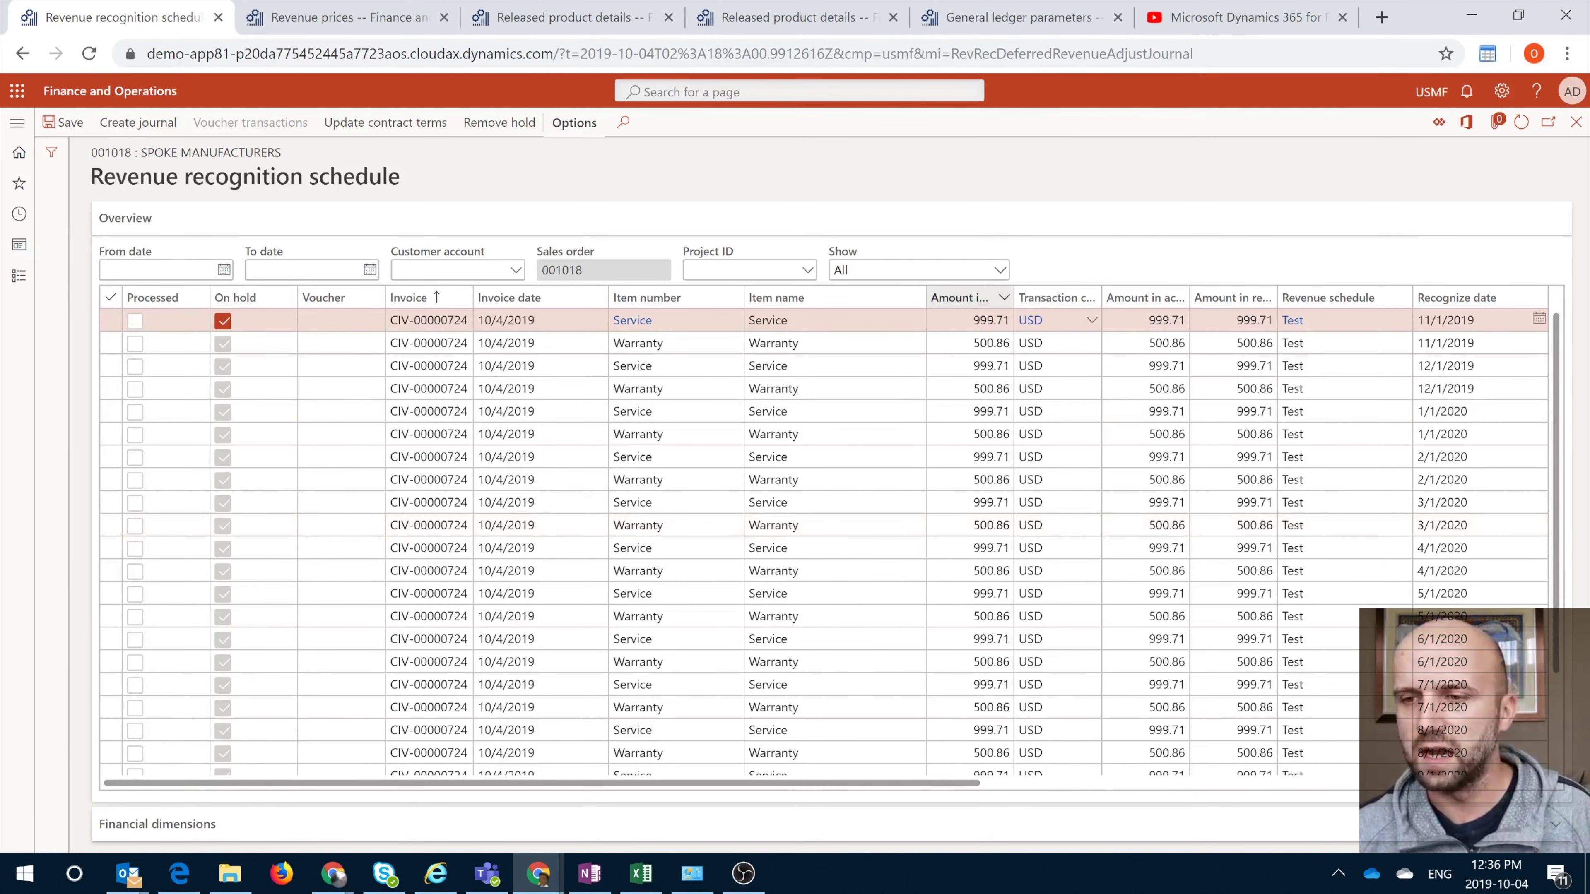
left_click_drag(1233, 320, 1274, 320)
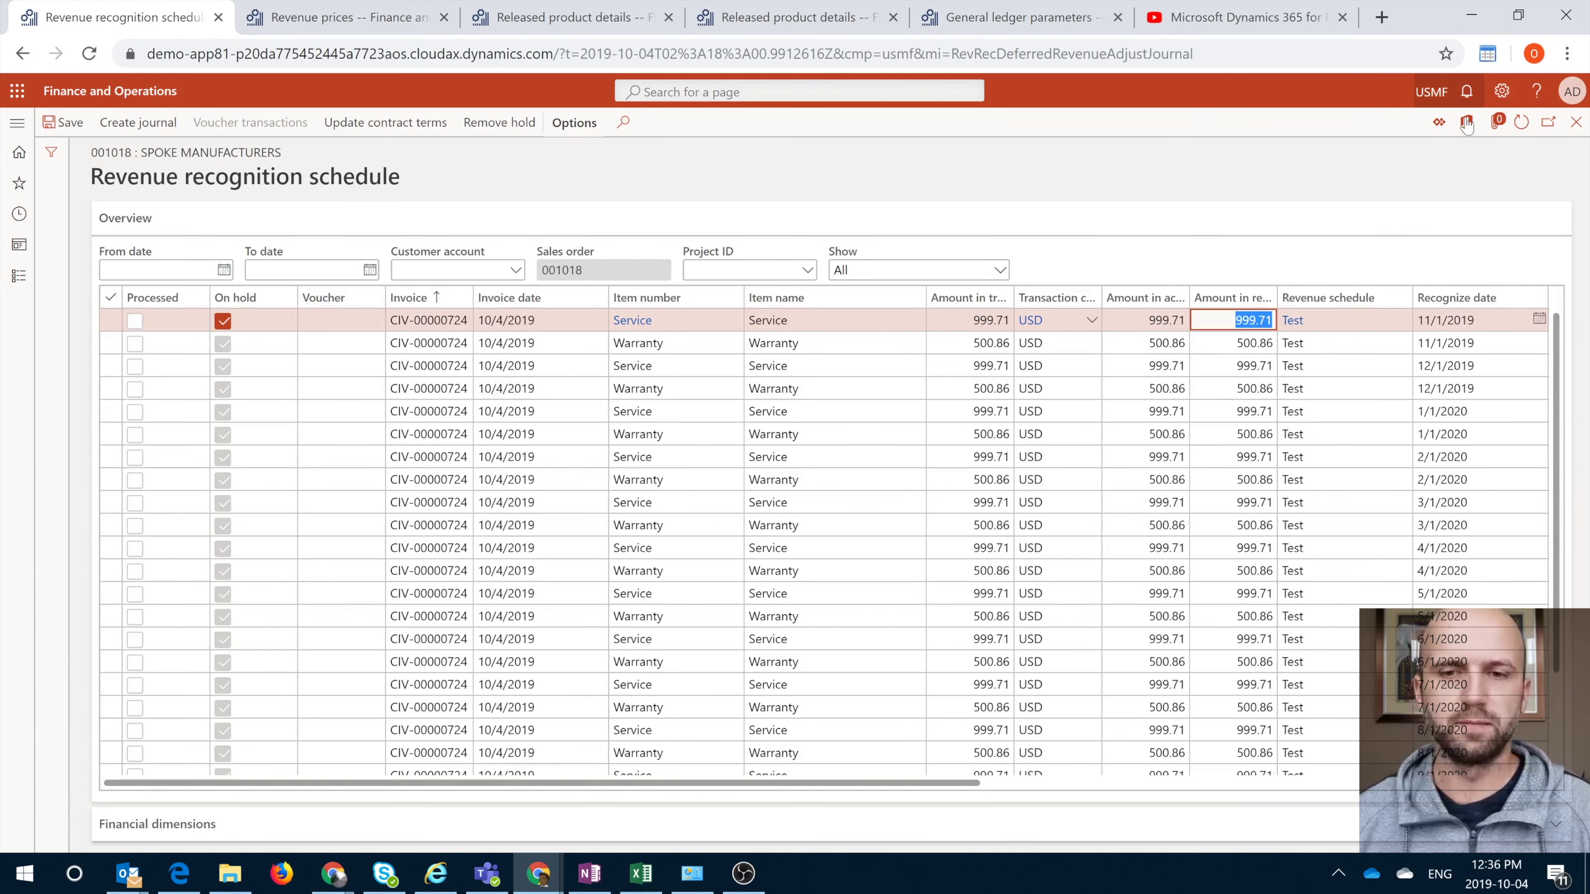
left_click(1578, 123)
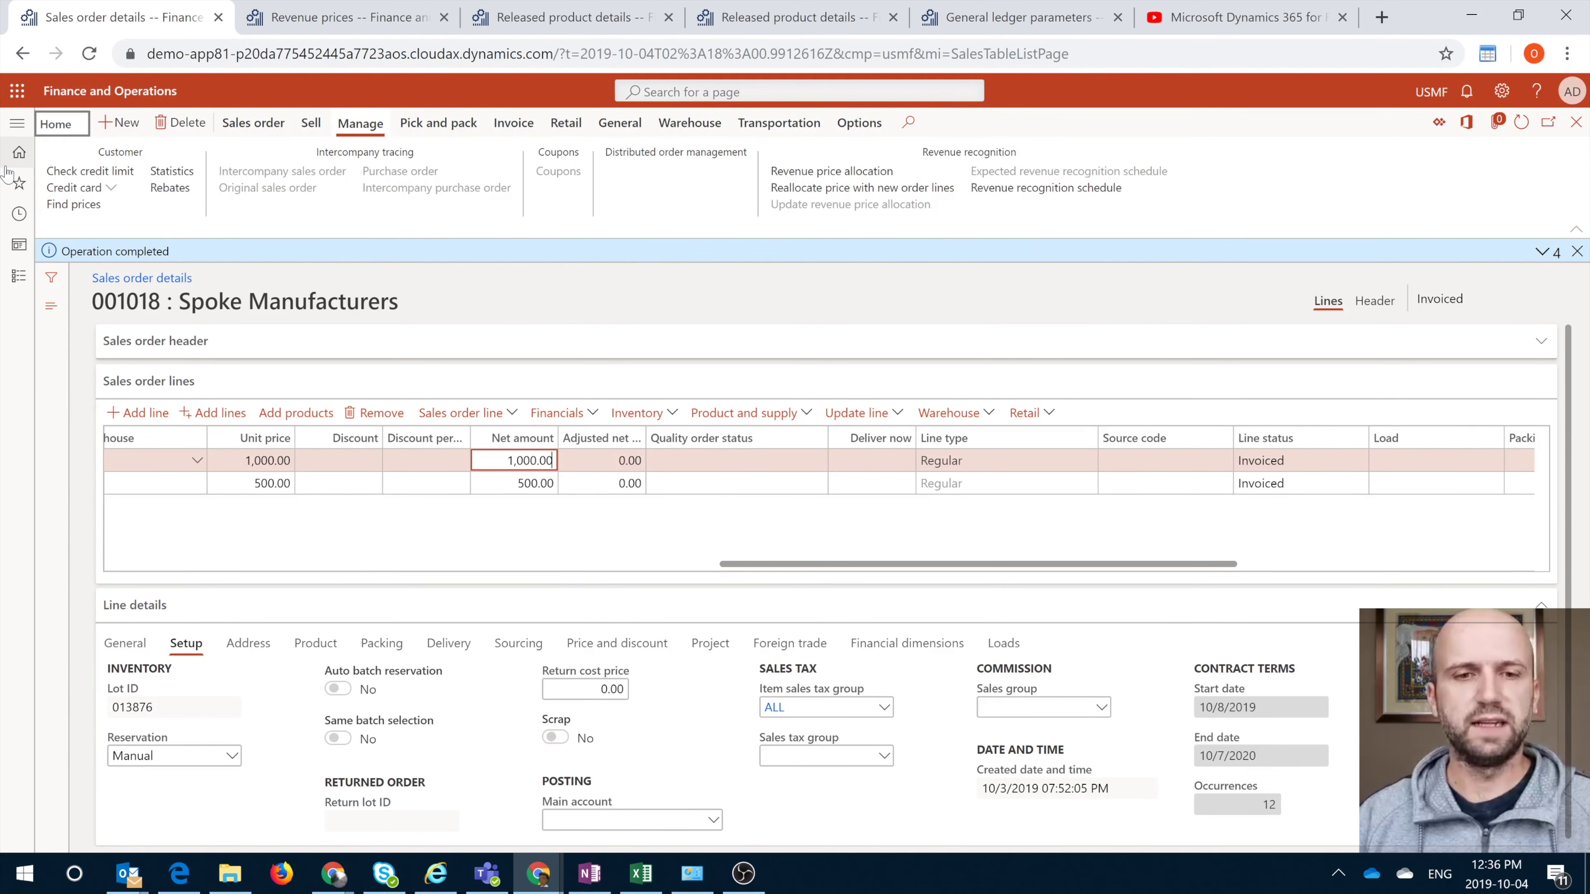
Open the Revenue management workspace and select the invoiced order's Warranty line dated 12/1/2019 among the unprocessed schedules.
left_click(19, 157)
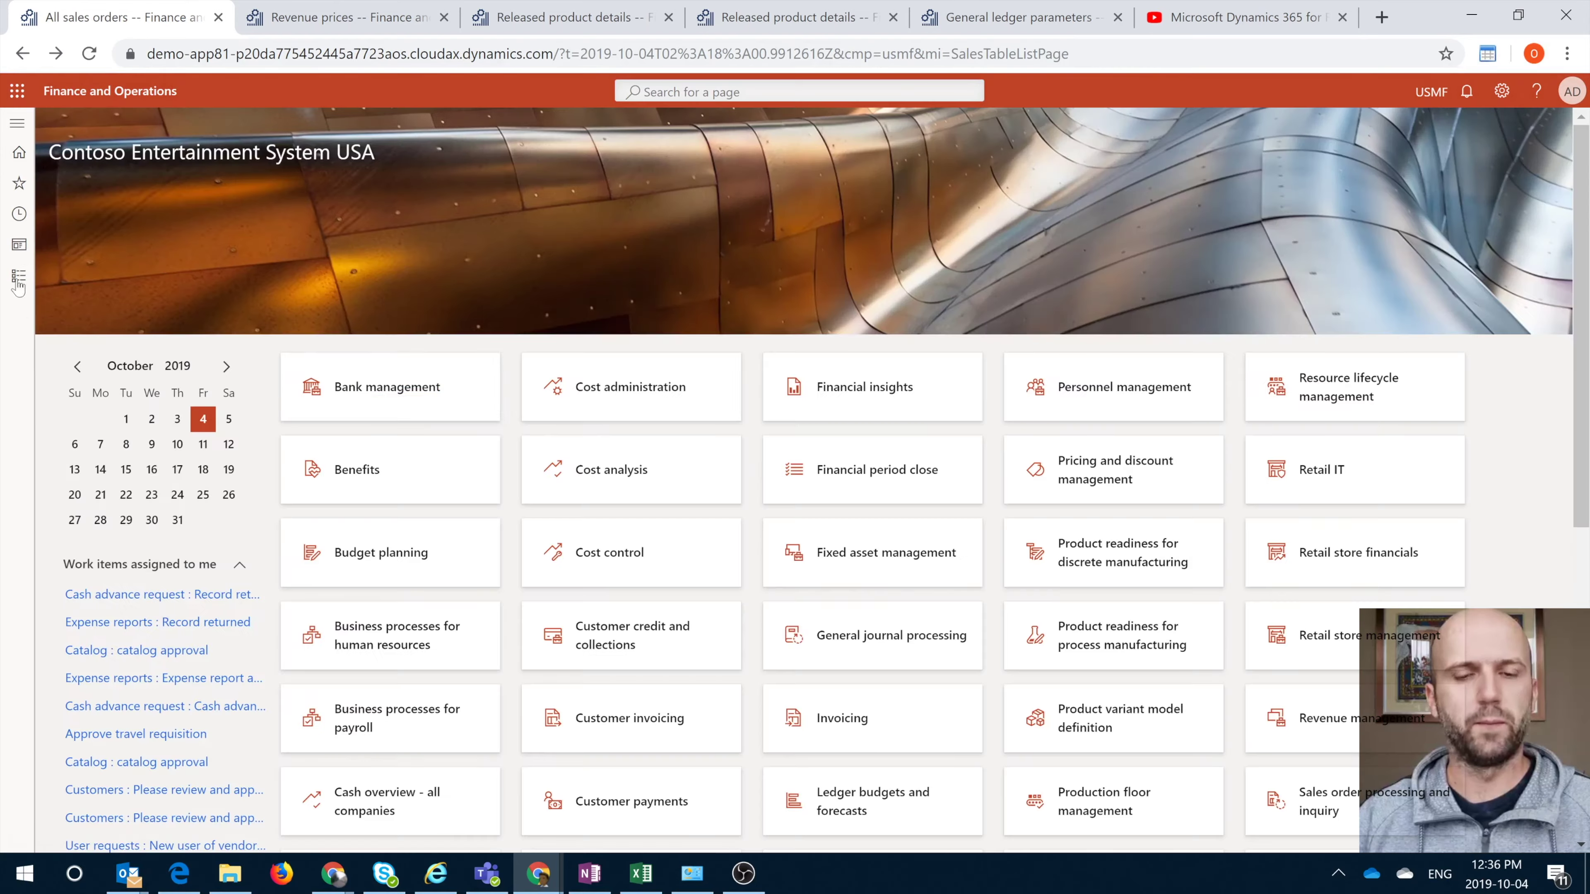
left_click(17, 124)
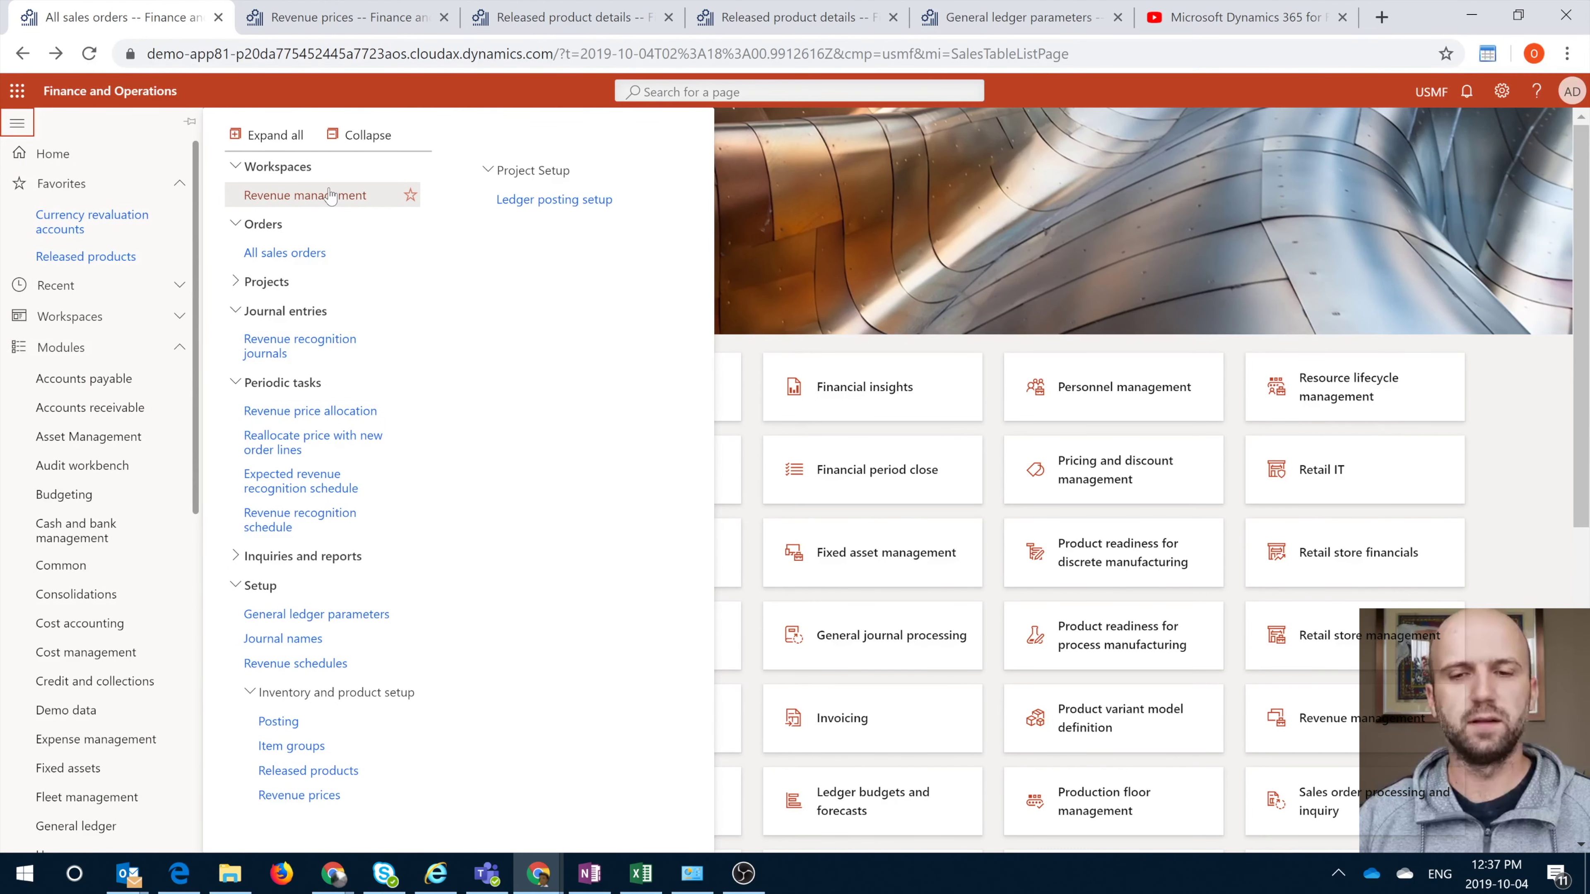
left_click(311, 197)
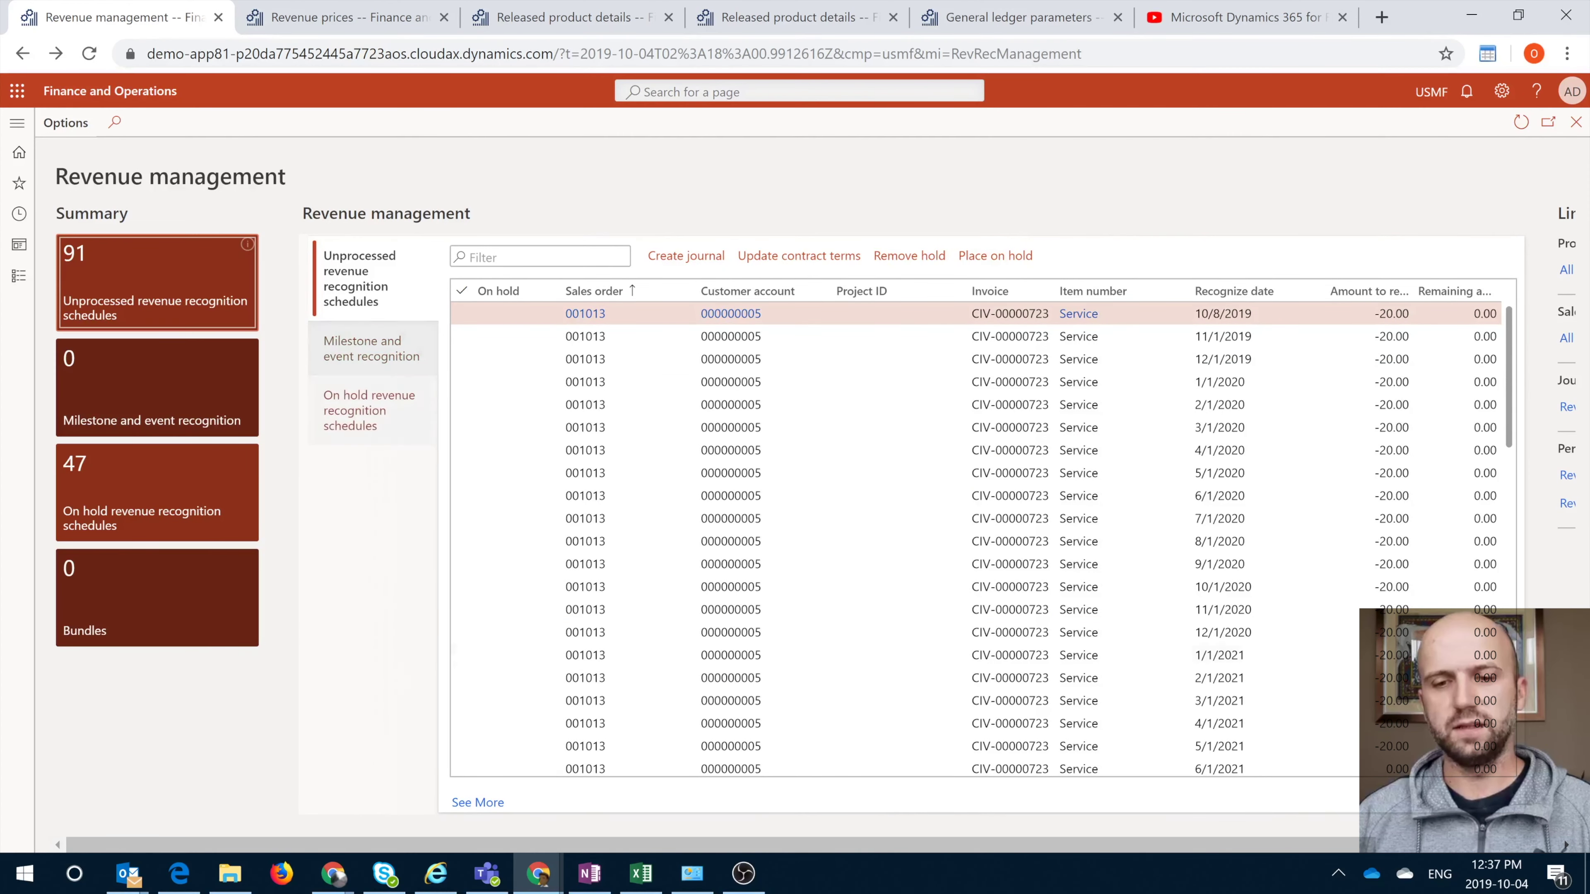
scroll(626, 628, "down", 15)
scroll(626, 617, "down", 8)
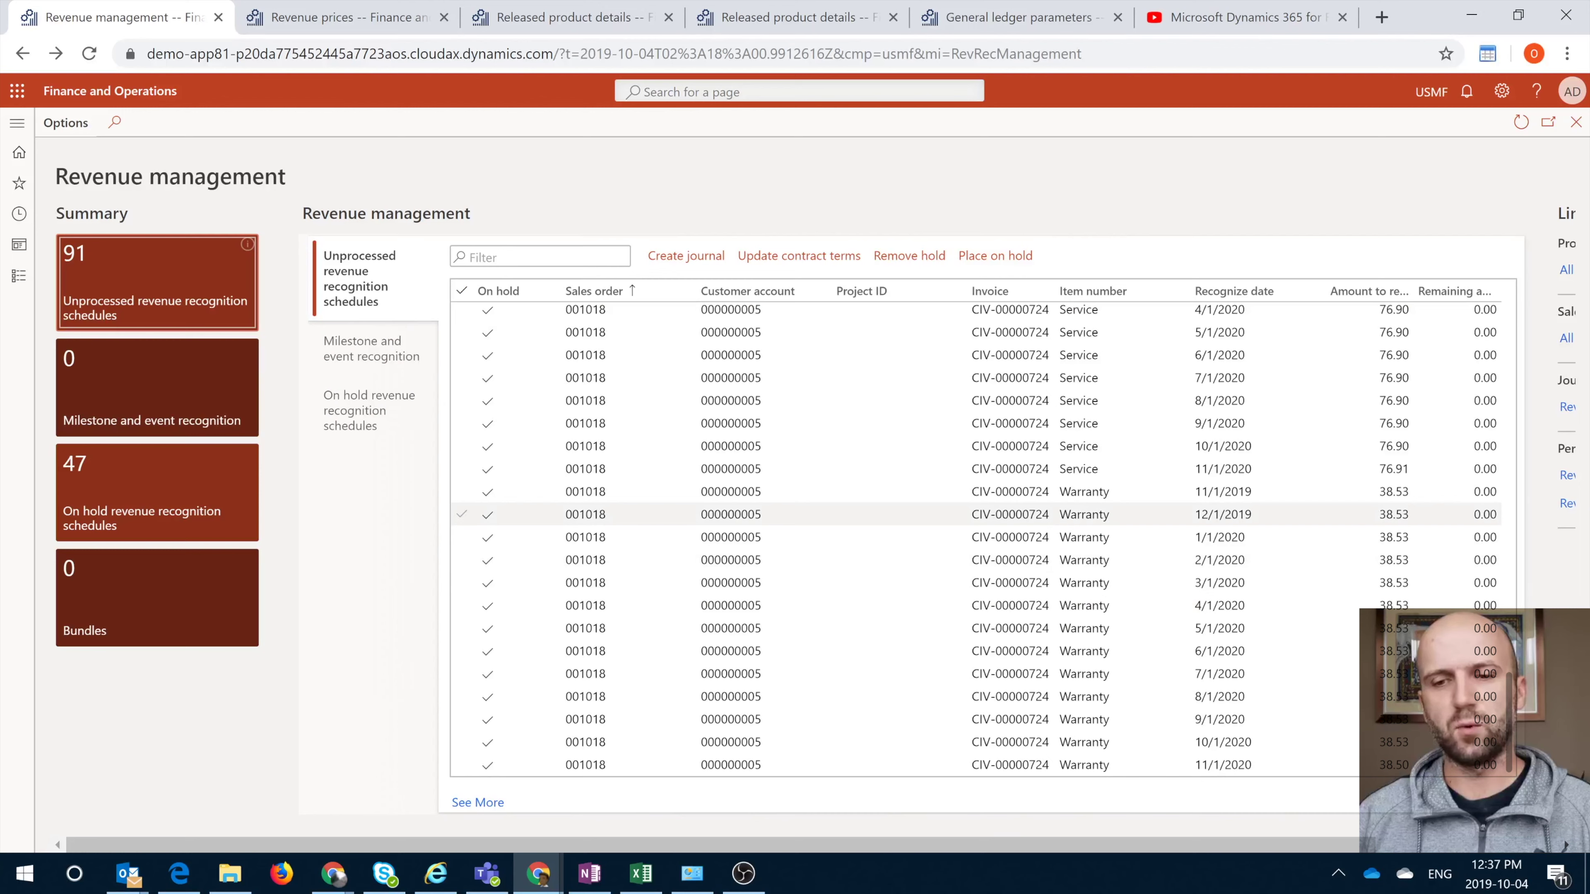
left_click(461, 514)
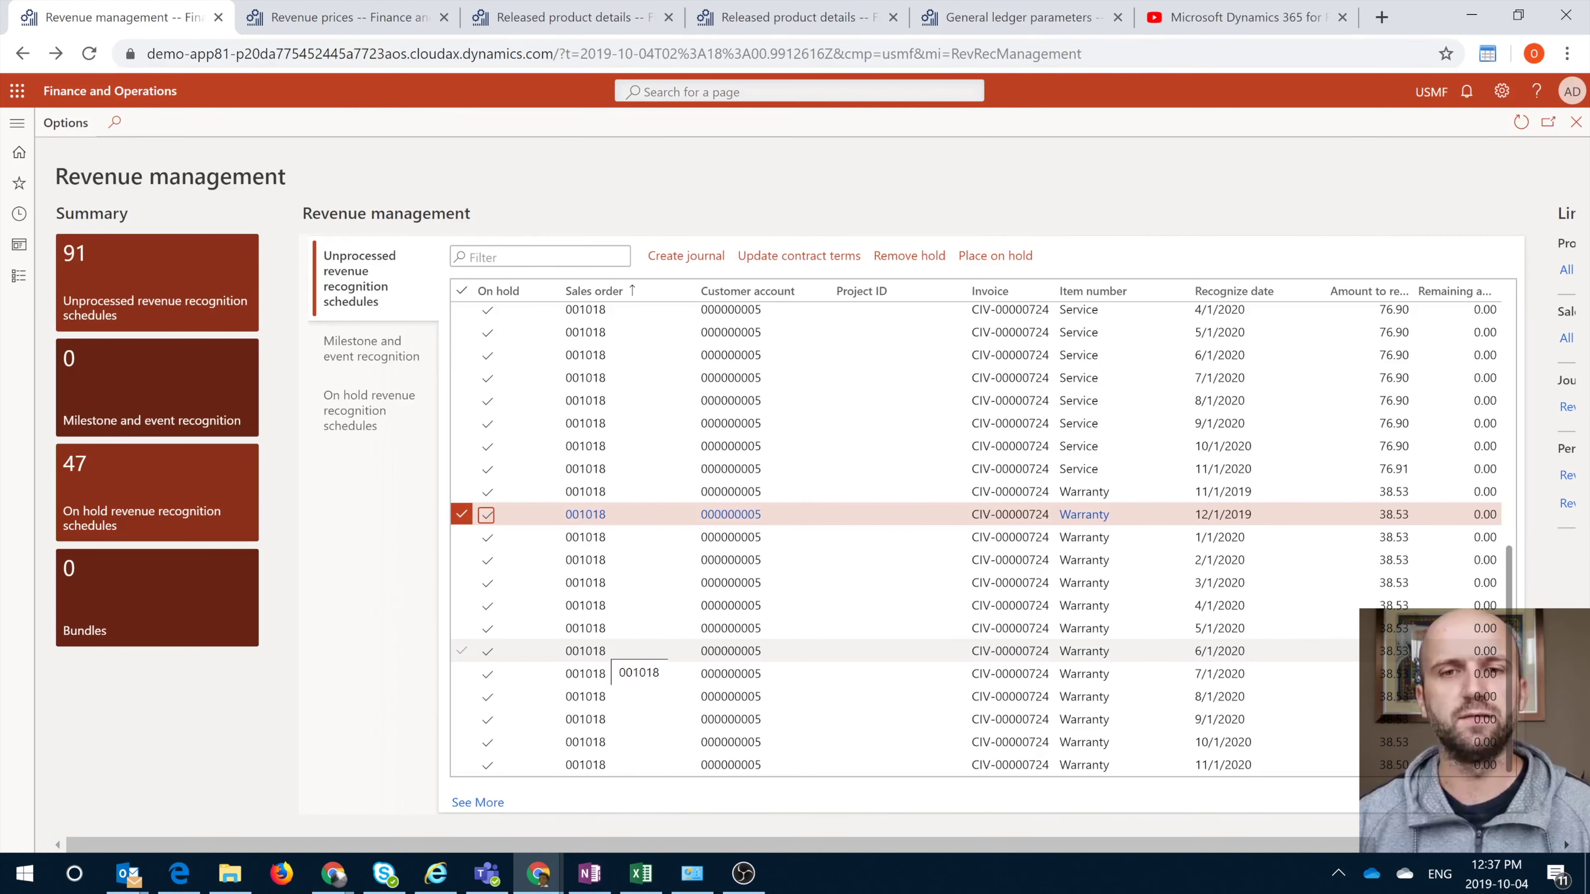
Switch to the Revenue prices browser tab and open Revenue schedules there to check the Automatic hold setting.
left_click(338, 17)
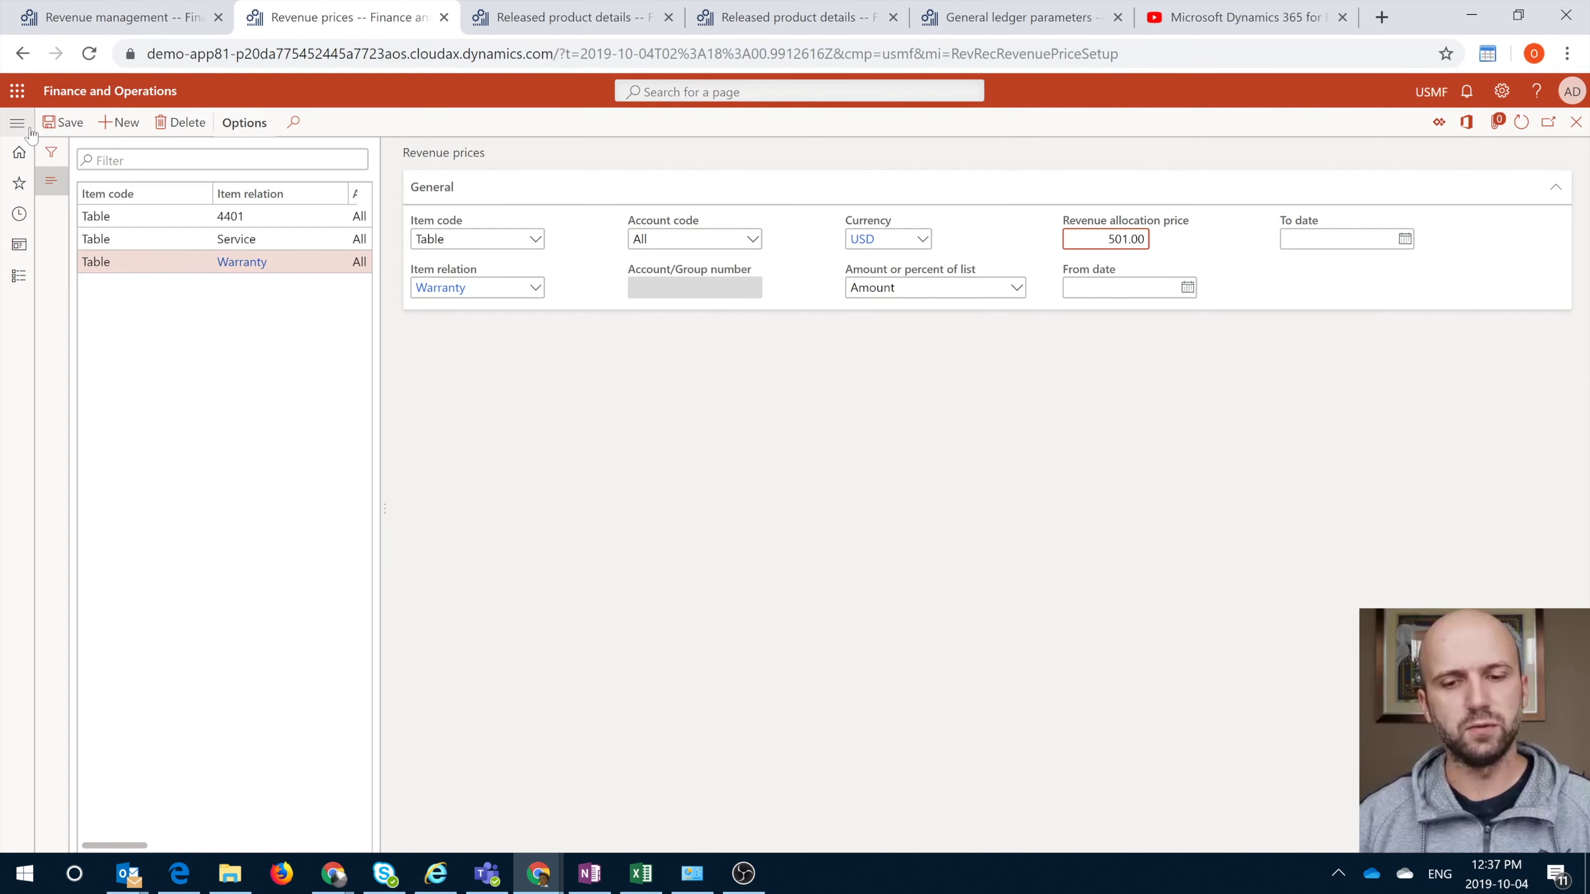
left_click(17, 123)
left_click(271, 665)
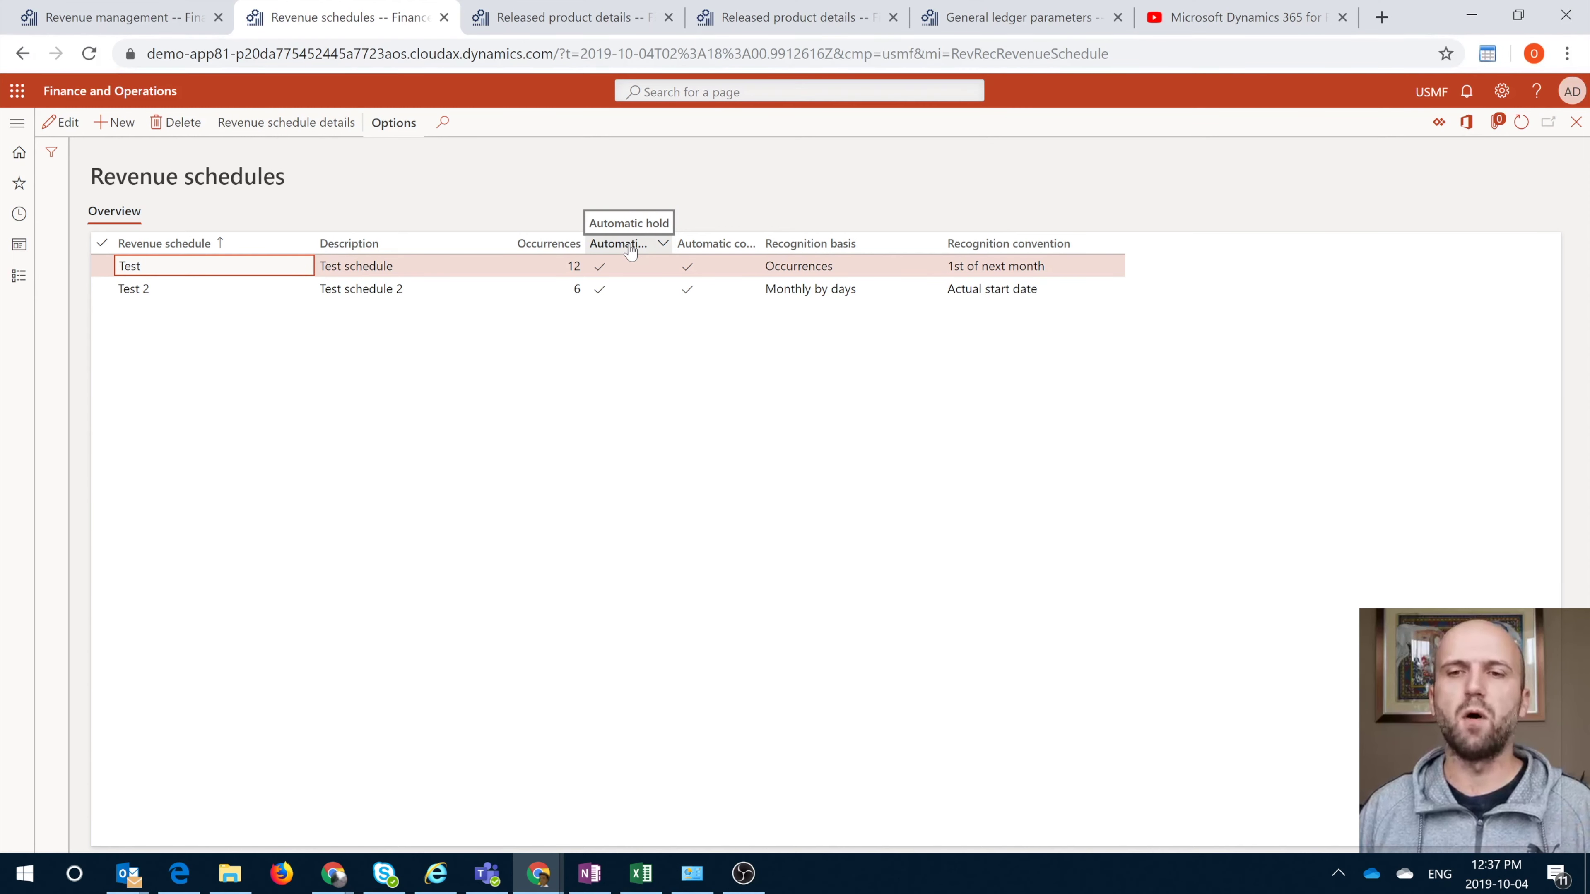
Return to the Revenue management workspace, open the full unprocessed schedule list and filter it by the invoiced sales order's number.
left_click(118, 11)
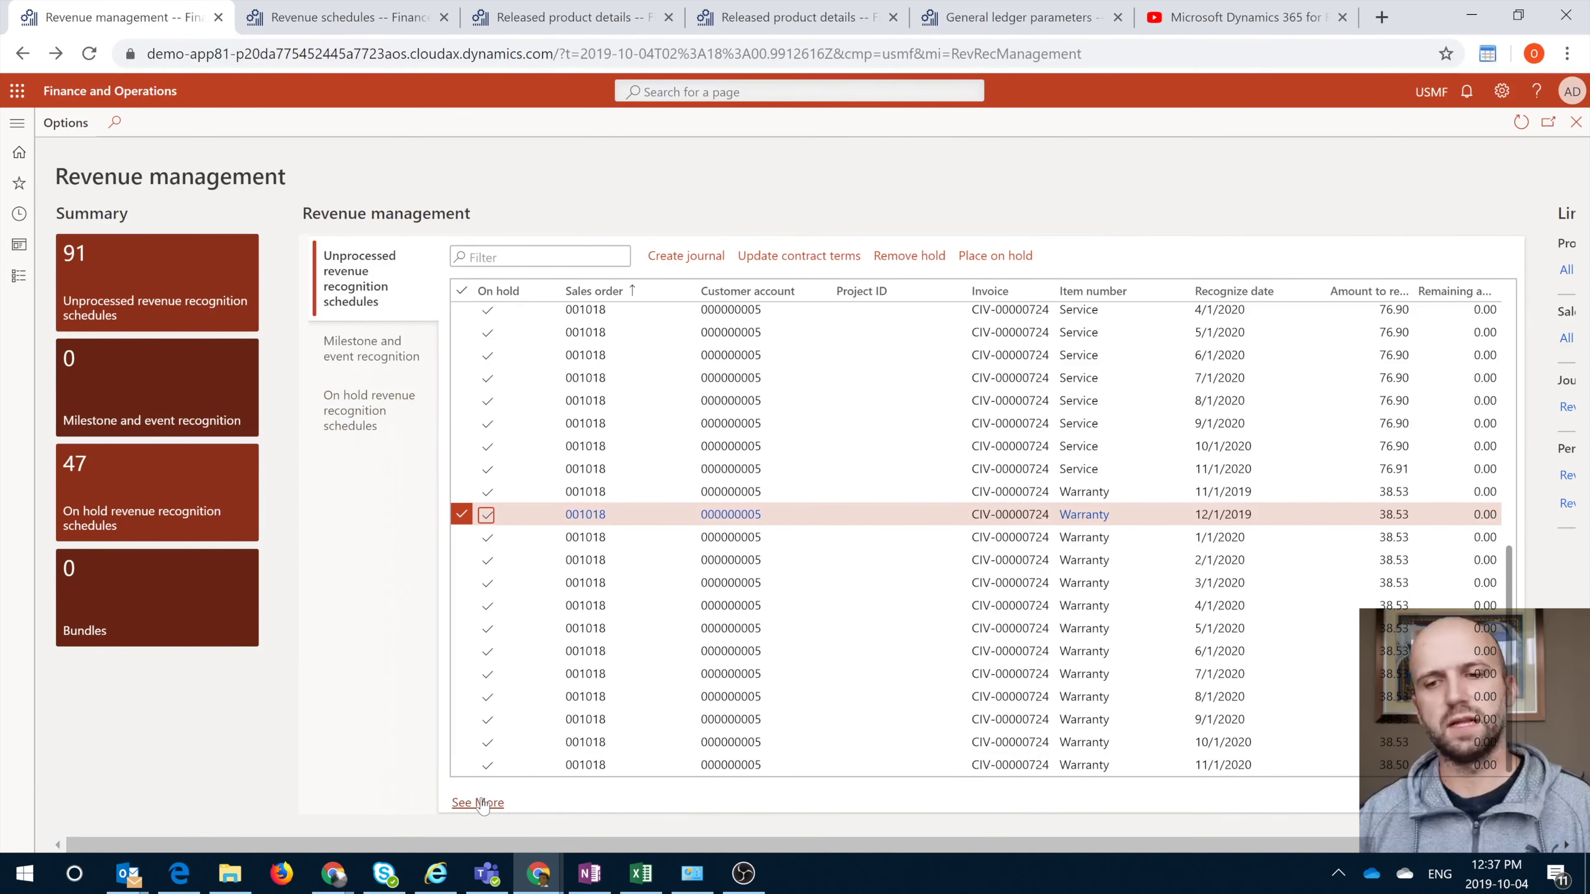
left_click(479, 802)
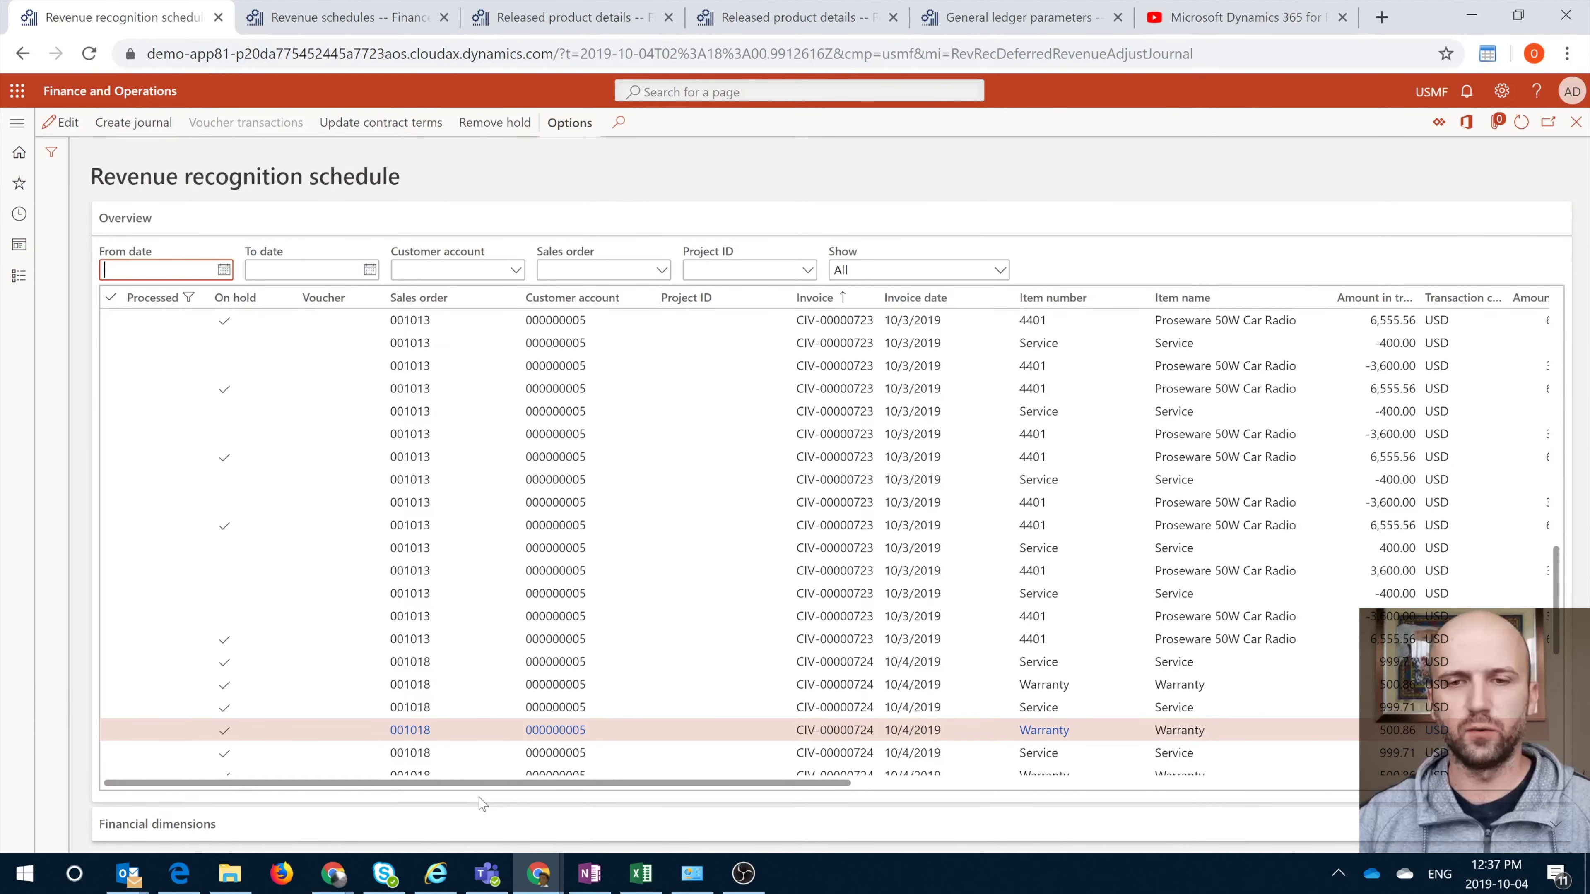
left_click(665, 276)
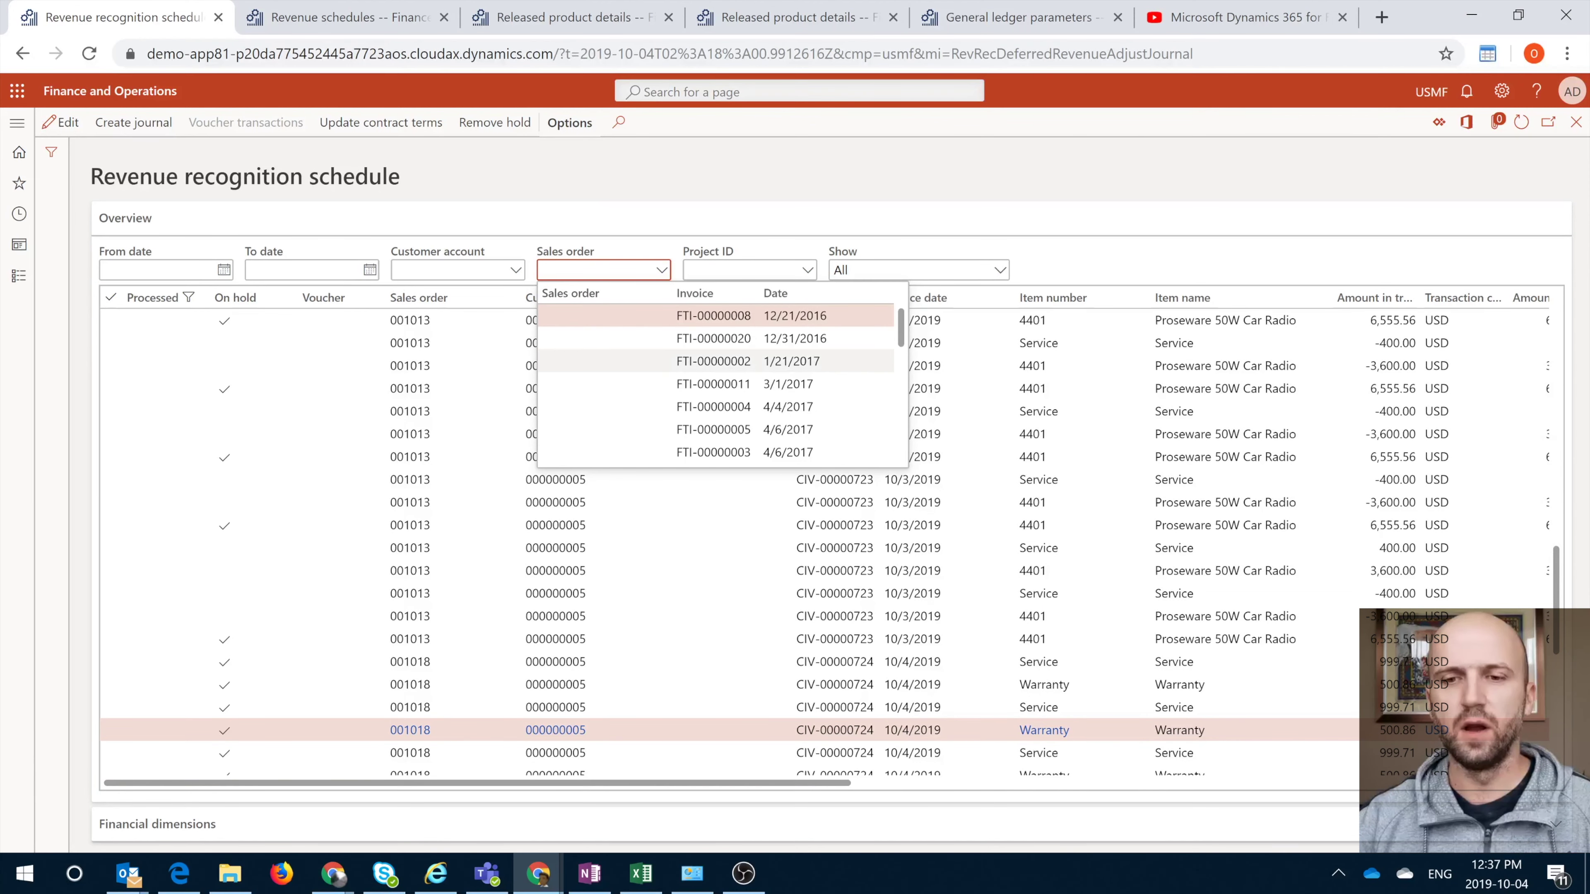
scroll(626, 365, "up", 3)
type("001018")
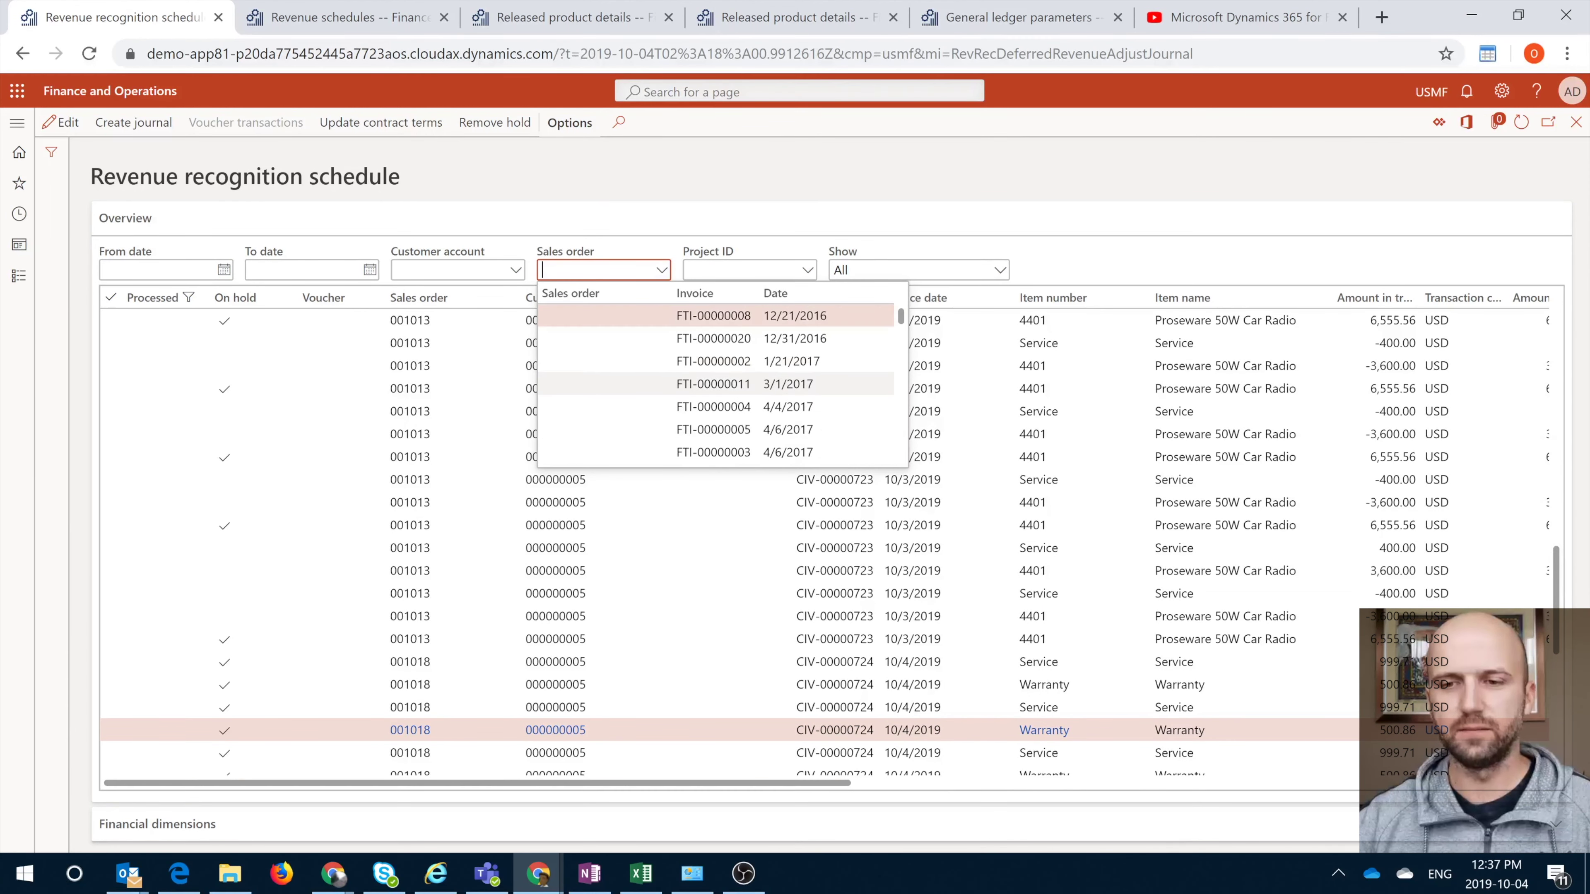
key("Return")
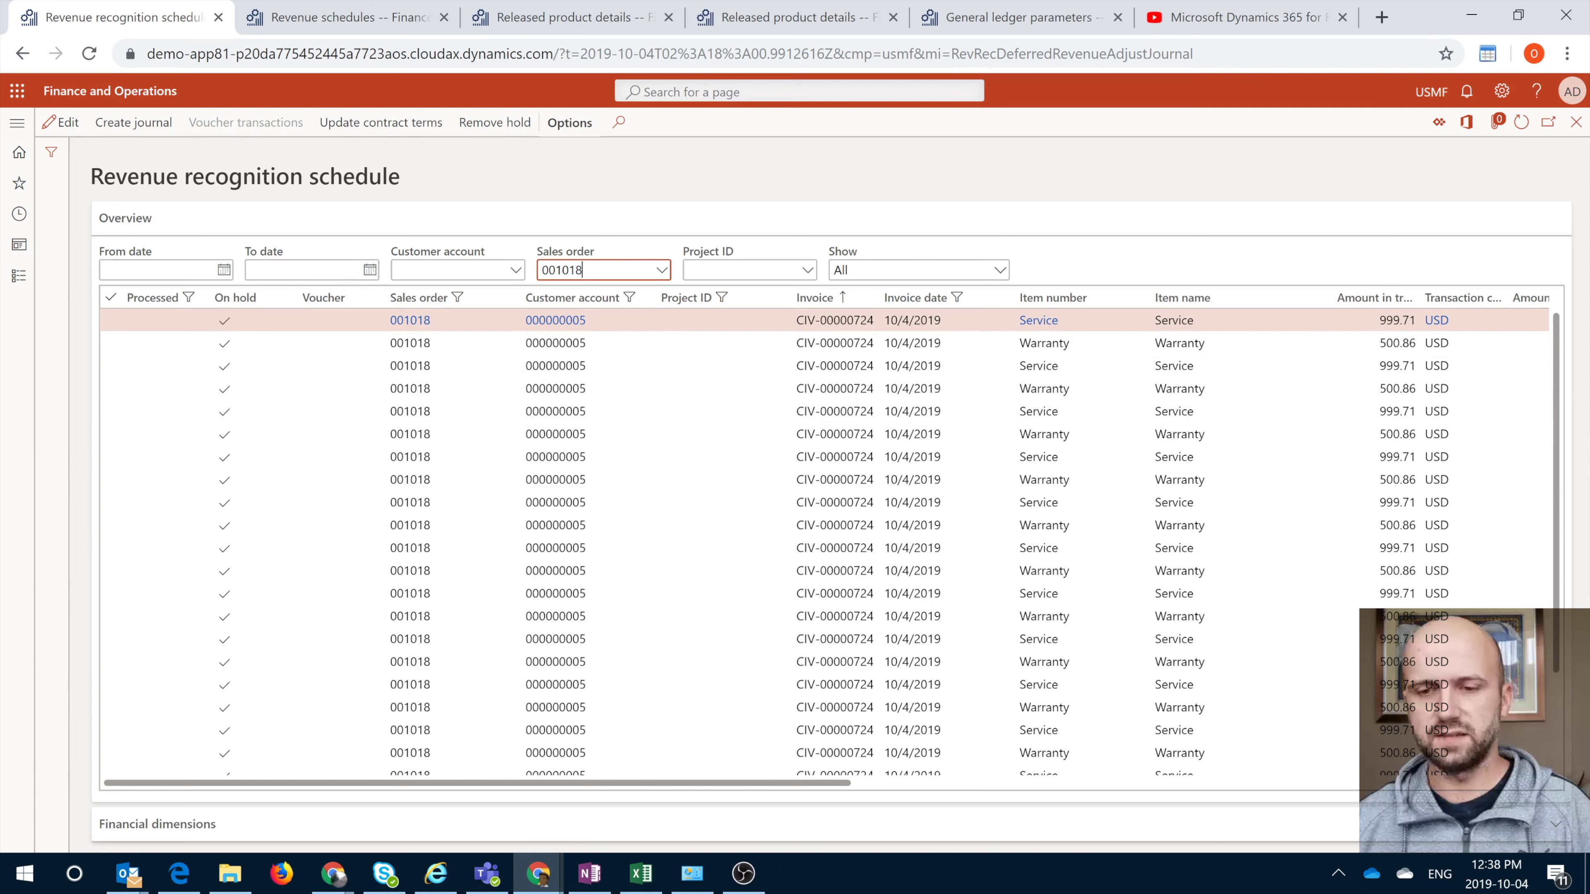
Check the recognition amount columns and inspect the total recognized amount of the Service line dated 11/1/2019.
left_click_drag(788, 790, 1223, 789)
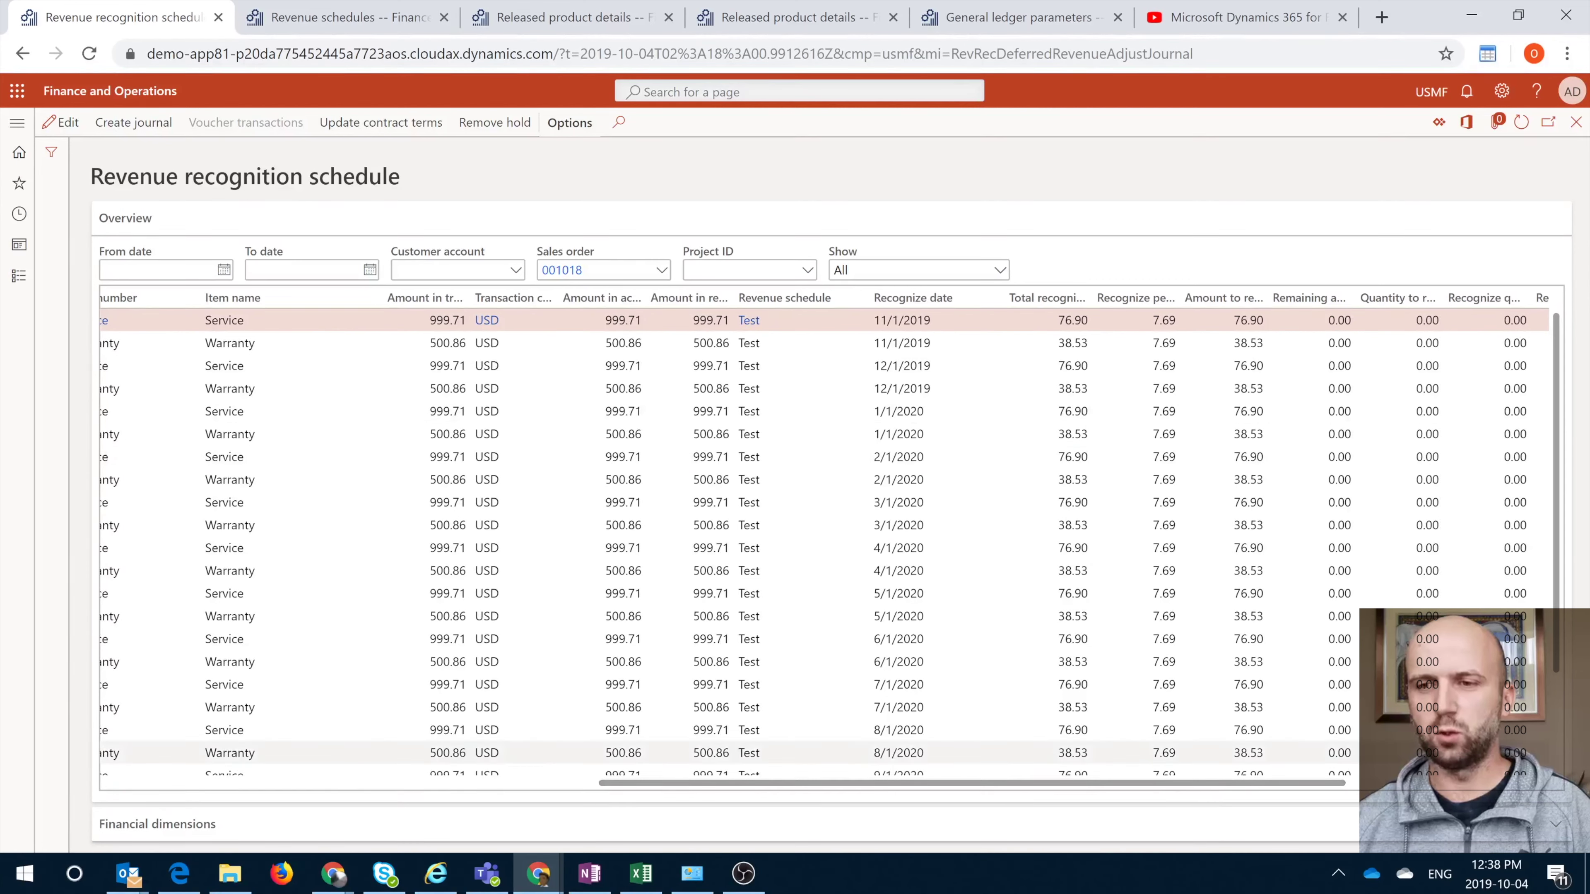
left_click(1065, 321)
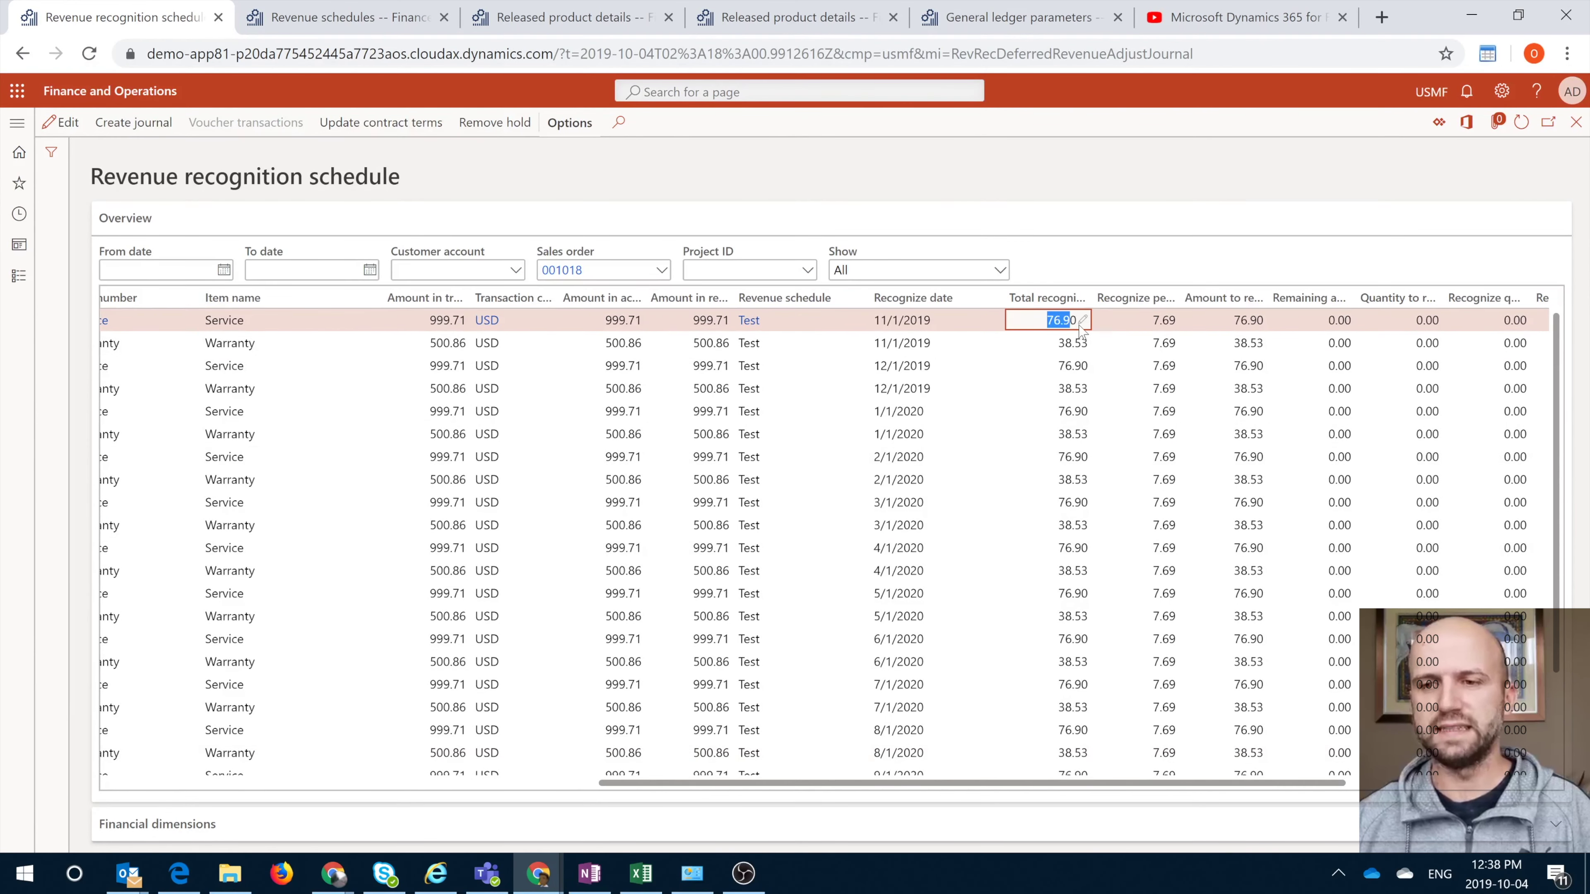
left_click(1076, 326)
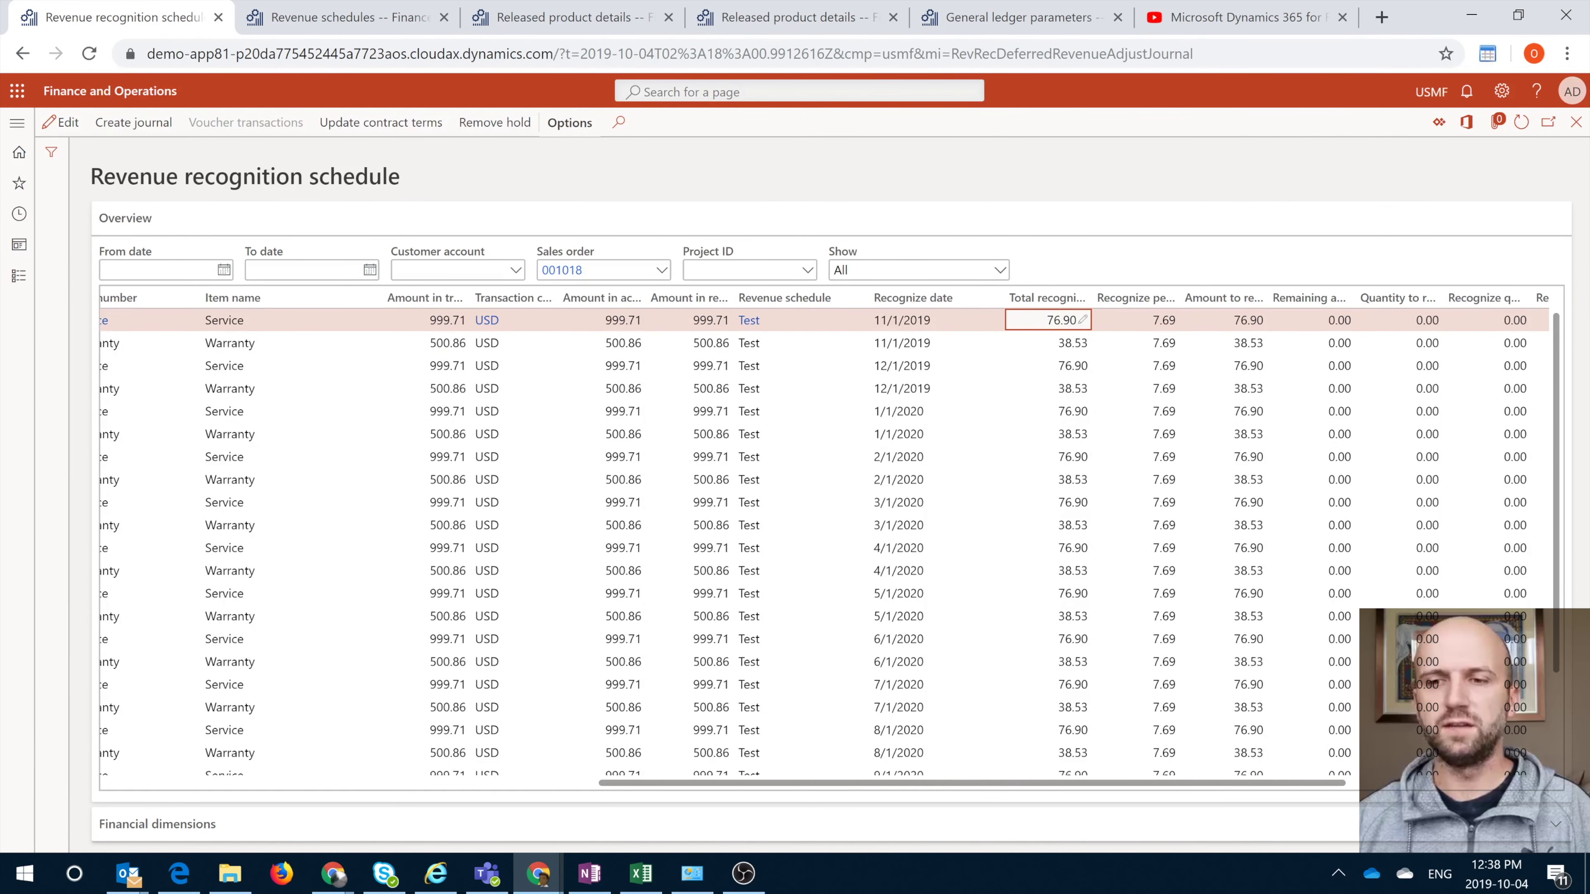
Inspect the first Service line's recognize date and compare it with the Test revenue schedule's recognition convention.
left_click(932, 320)
left_click_drag(931, 321, 874, 320)
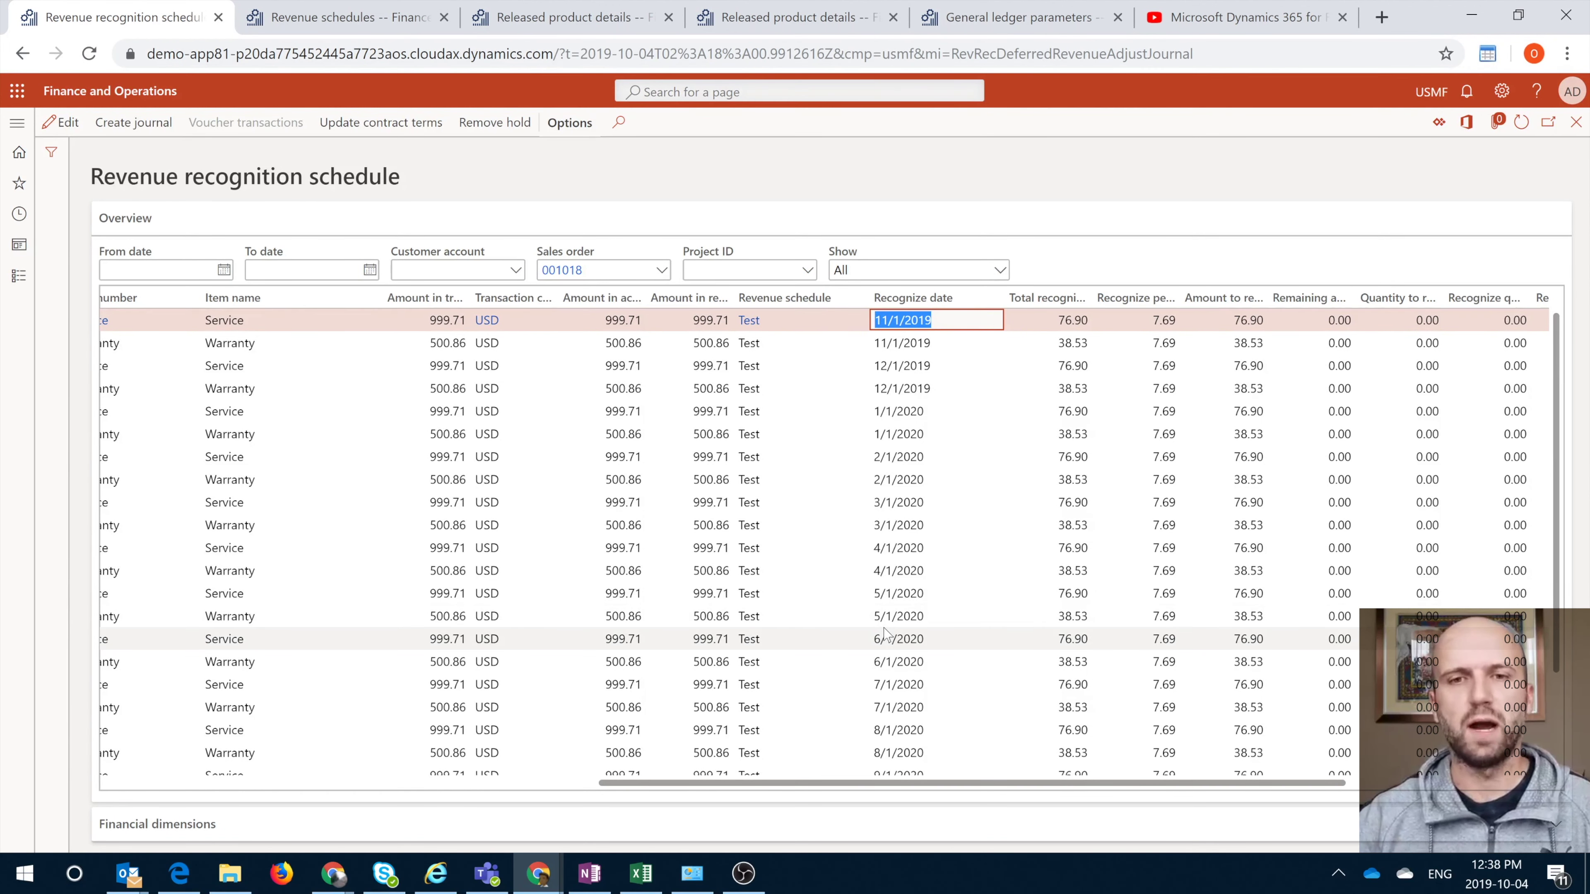
left_click(296, 10)
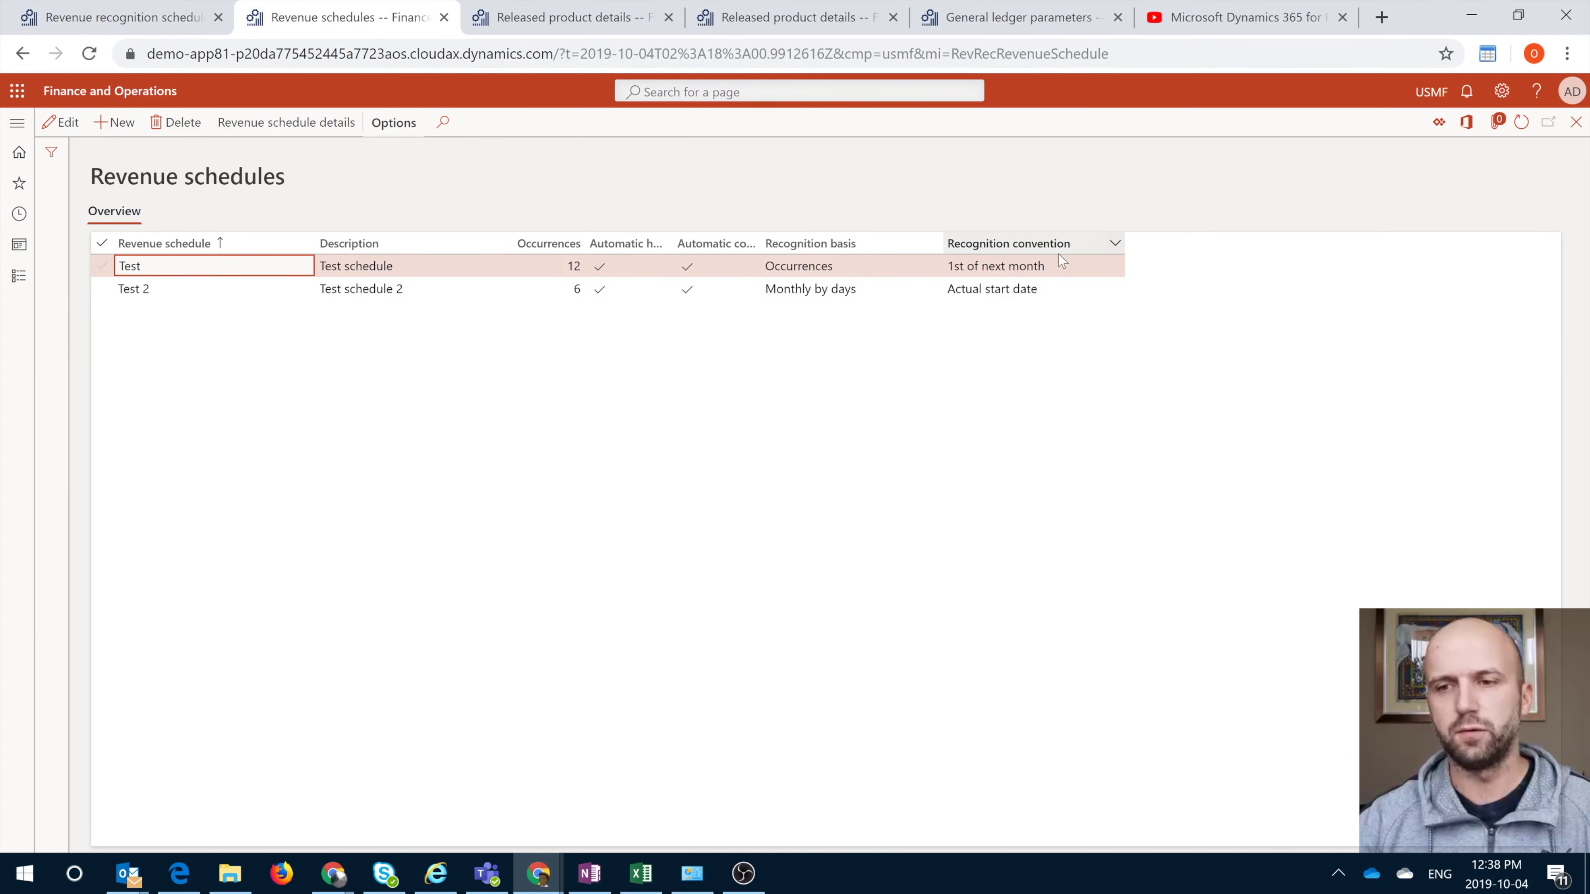
left_click_drag(1059, 266, 952, 265)
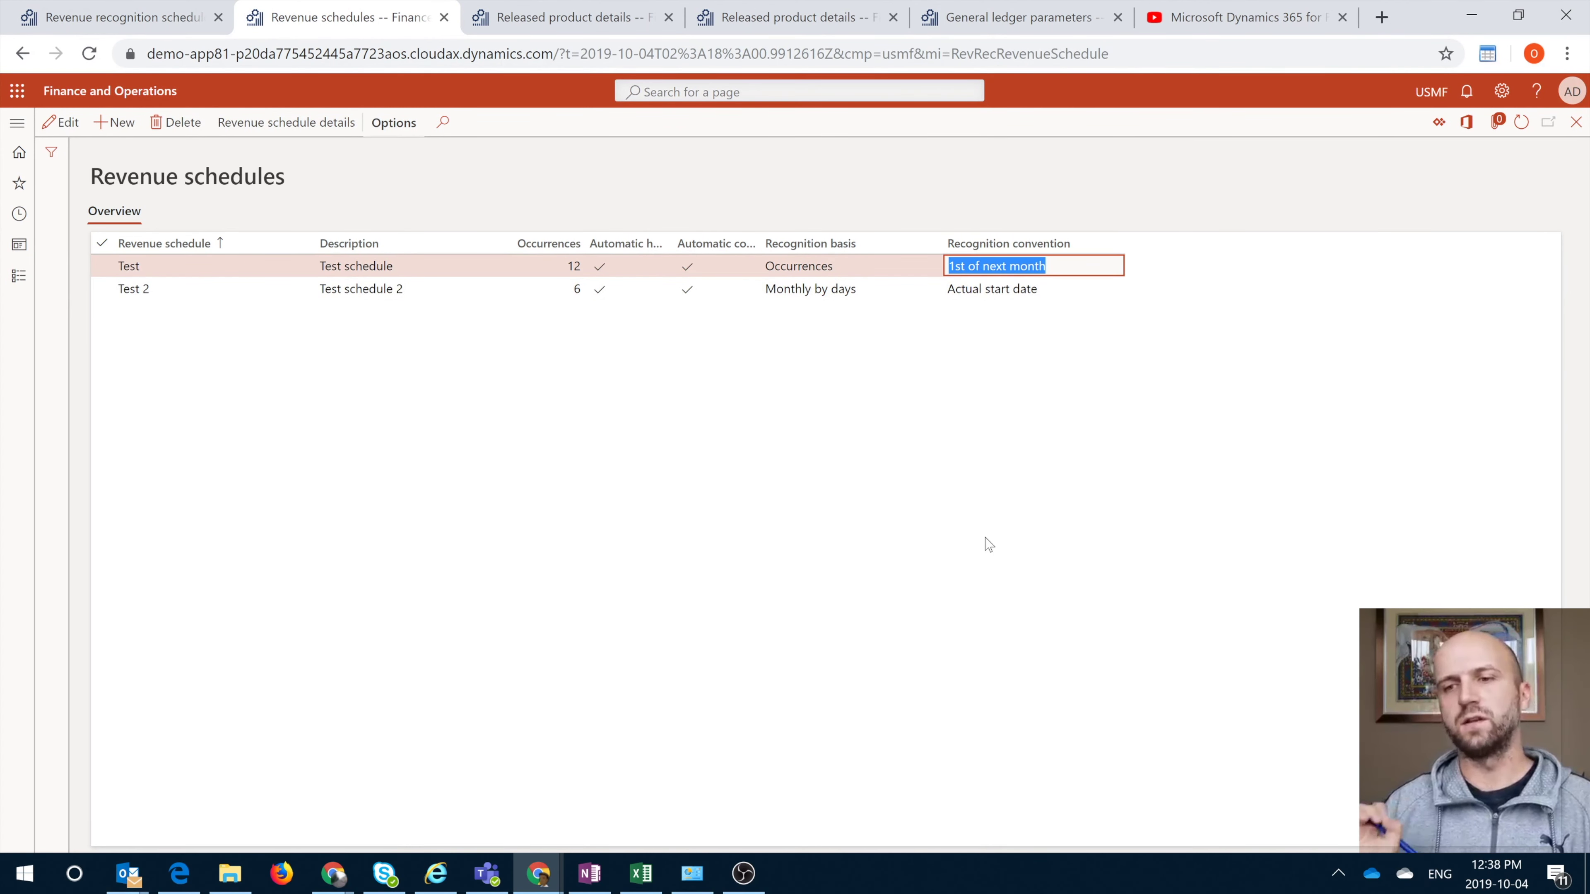
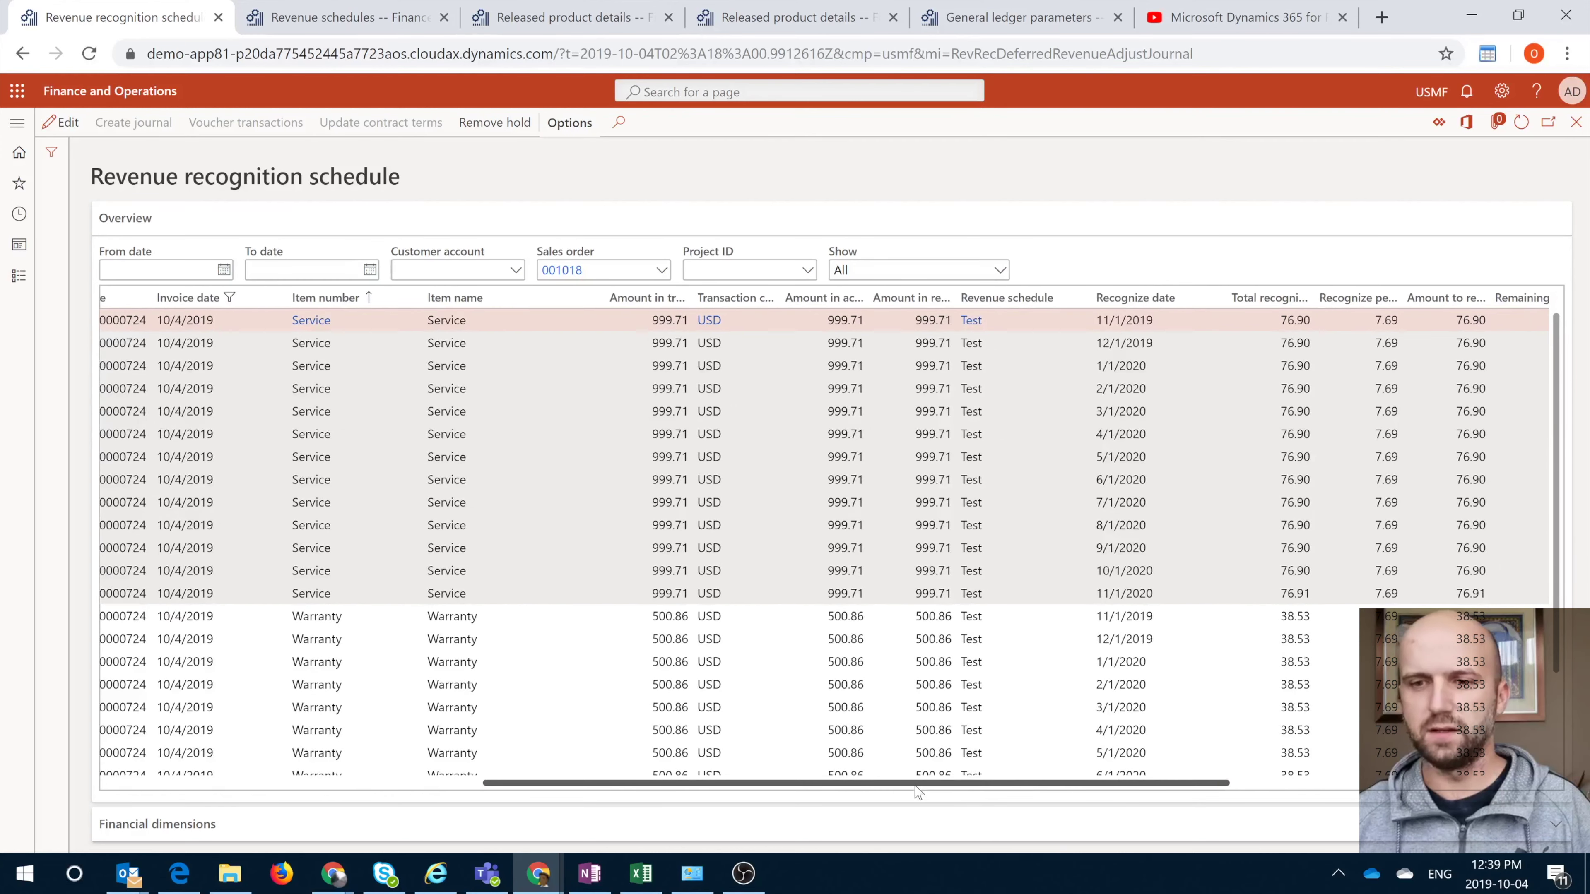
Review the Service lines' recognition columns, and check the Test revenue schedule's occurrences and its recognize percent per period.
left_click_drag(918, 793, 1038, 792)
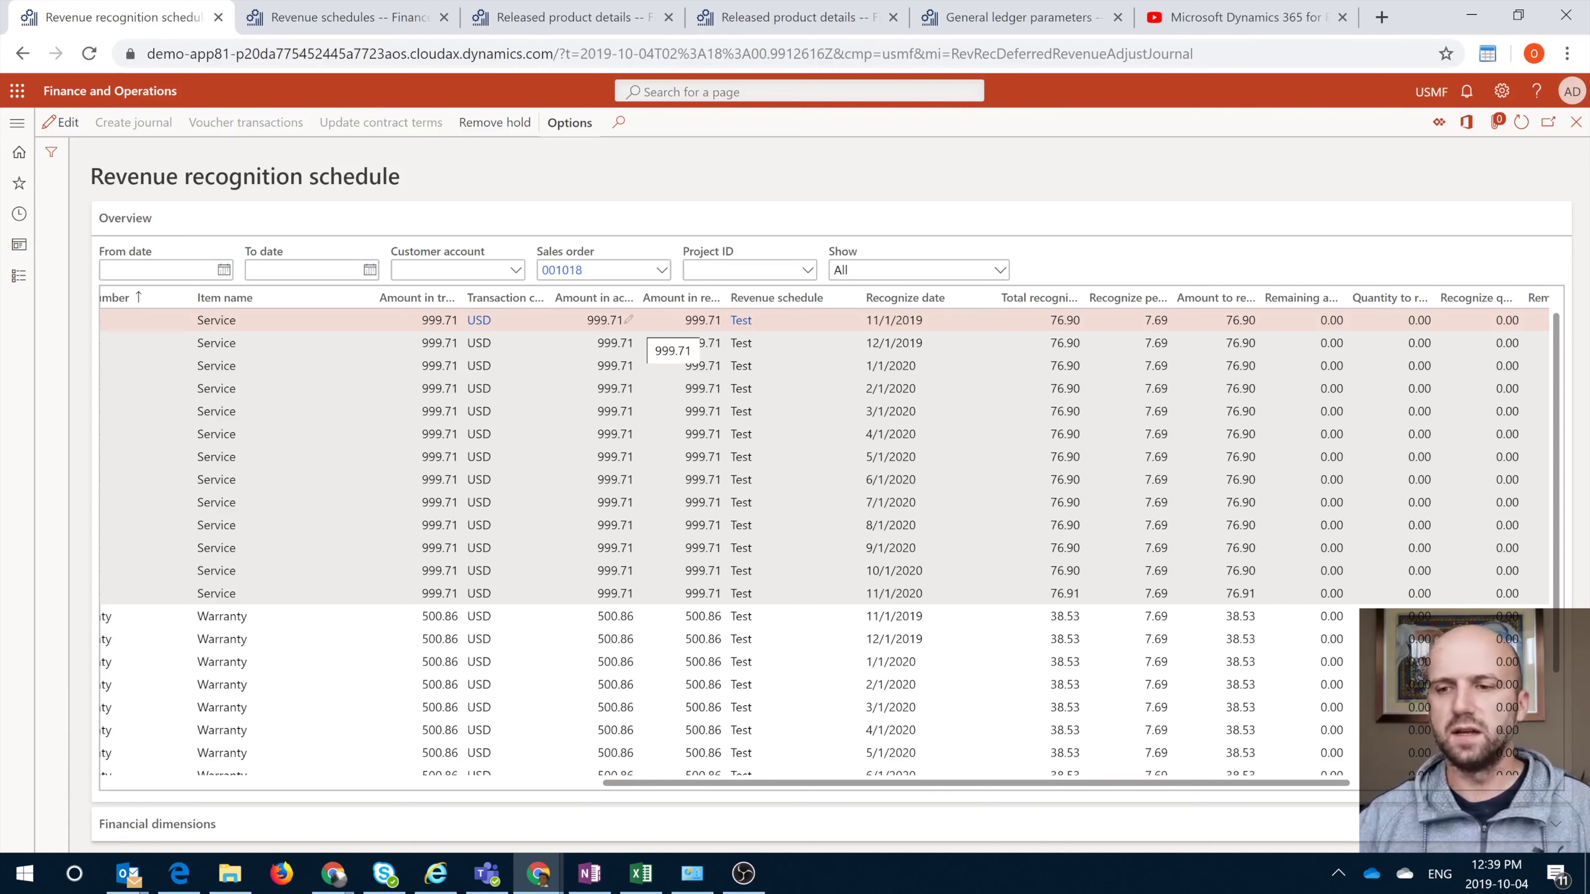
key("Tab")
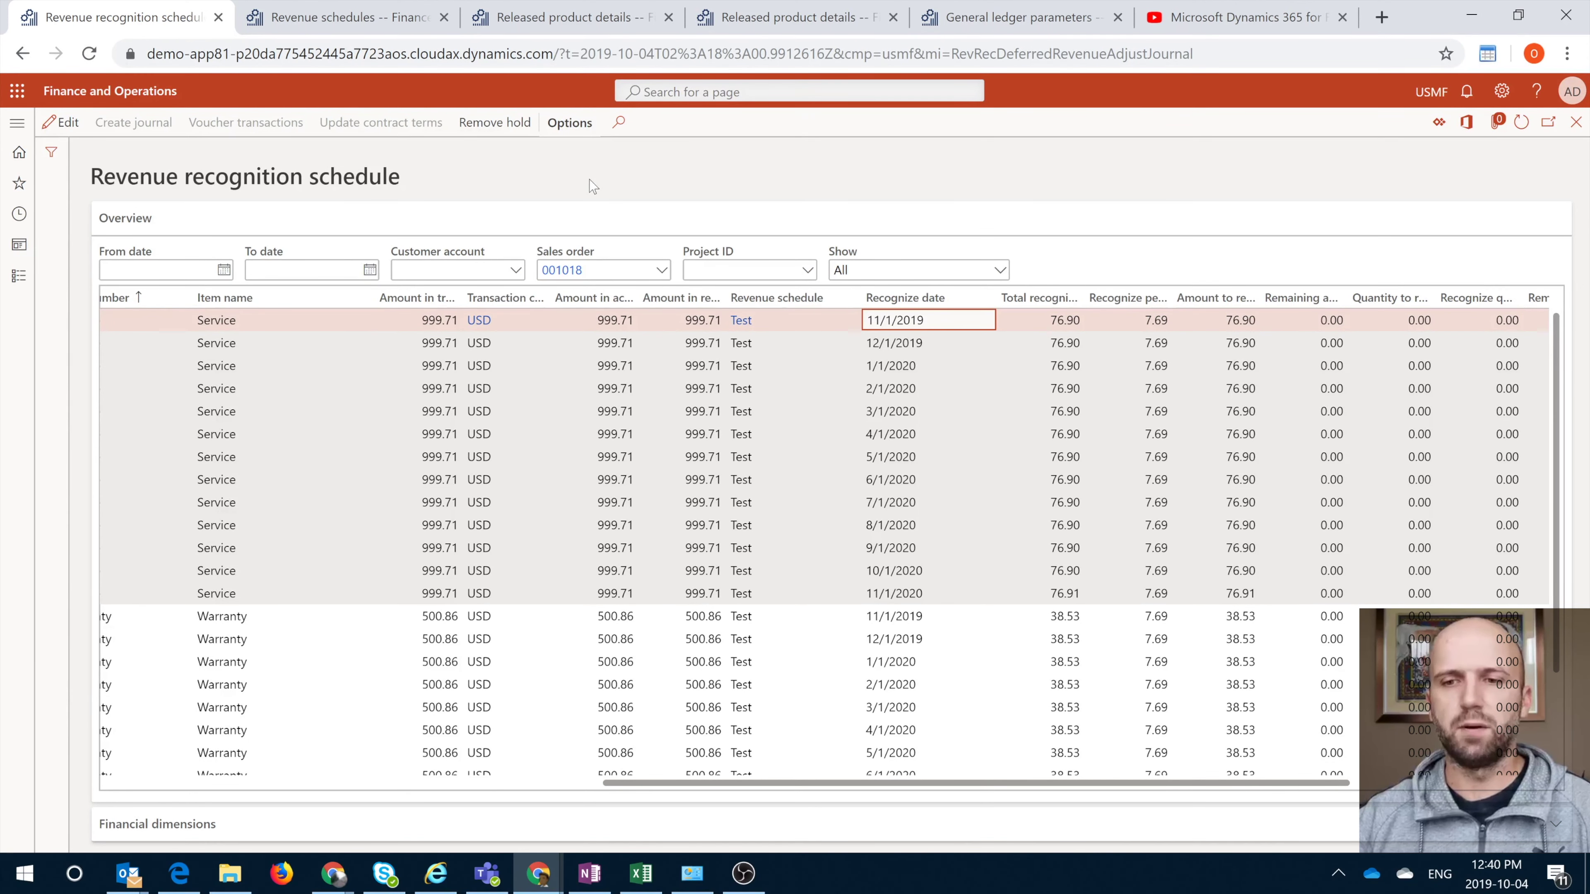
left_click(351, 17)
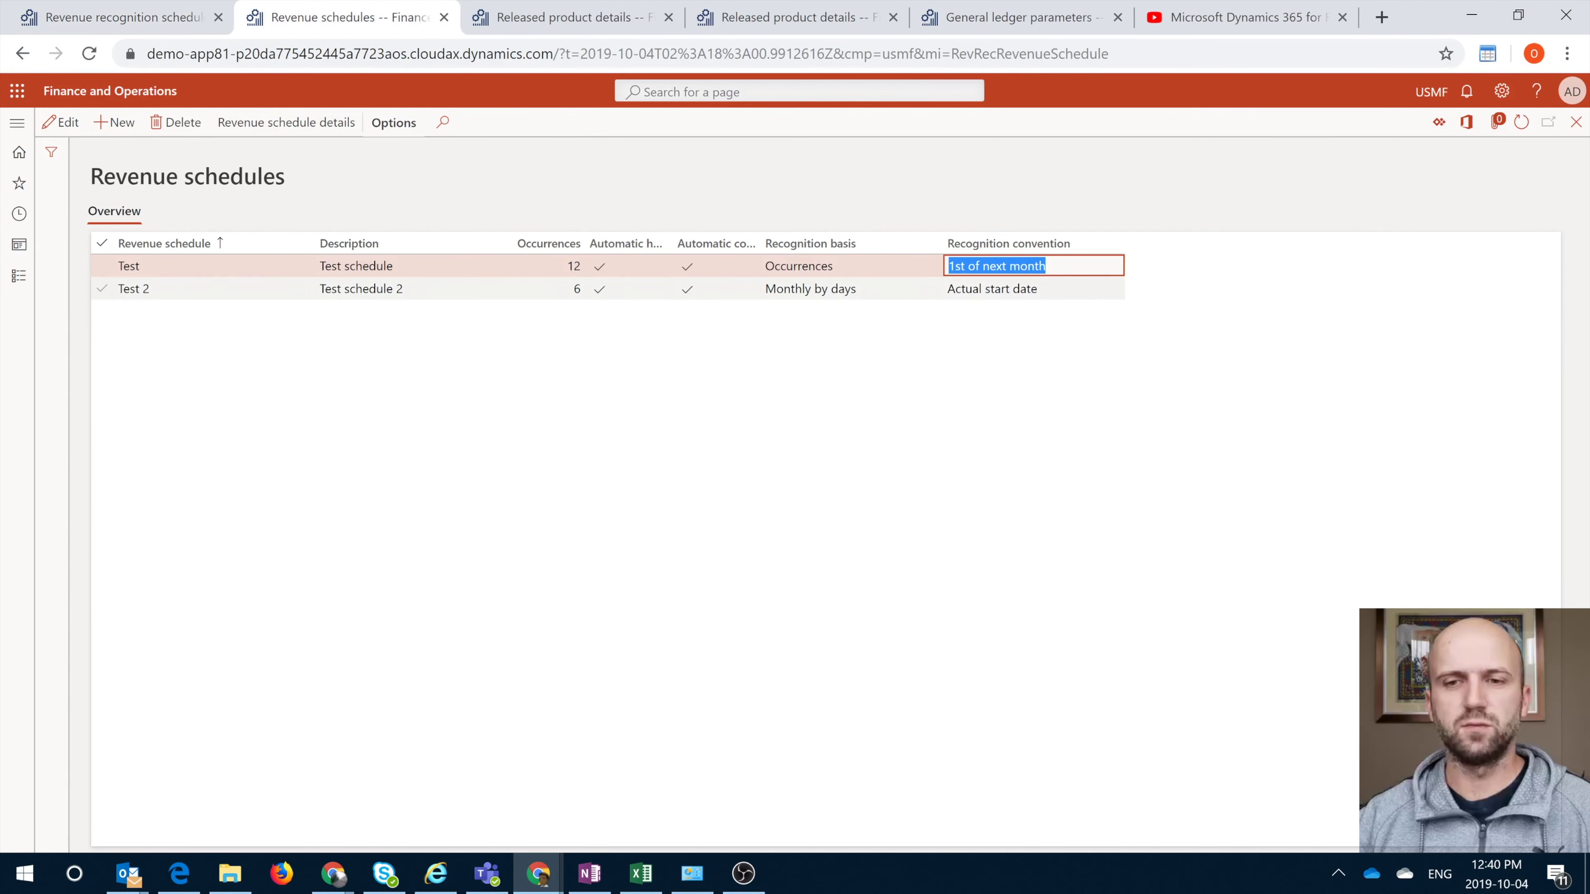
left_click(573, 269)
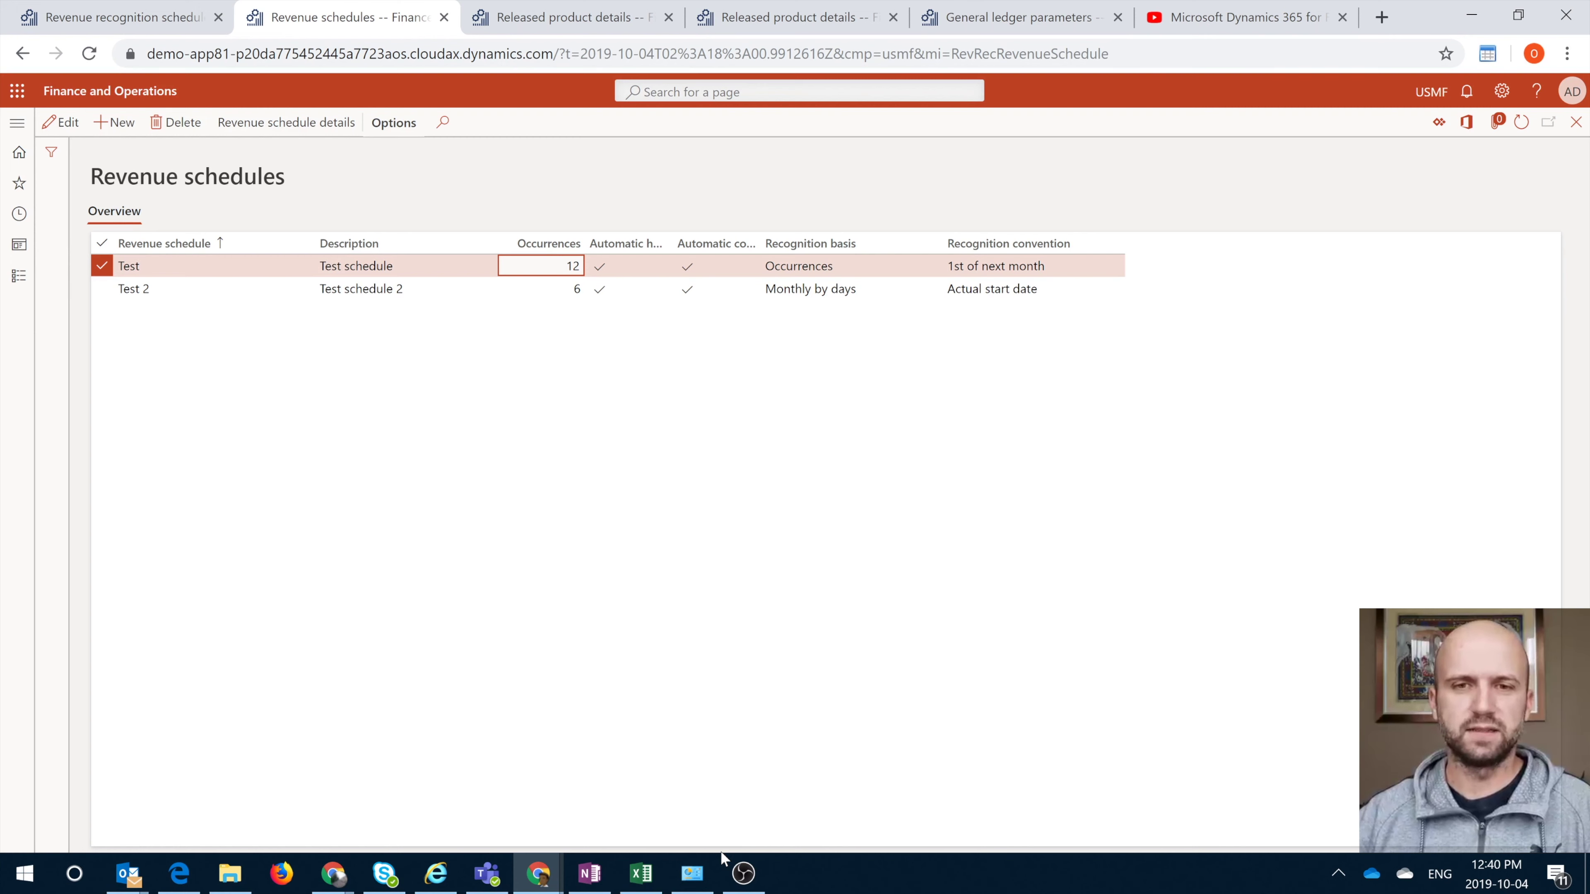
left_click(267, 123)
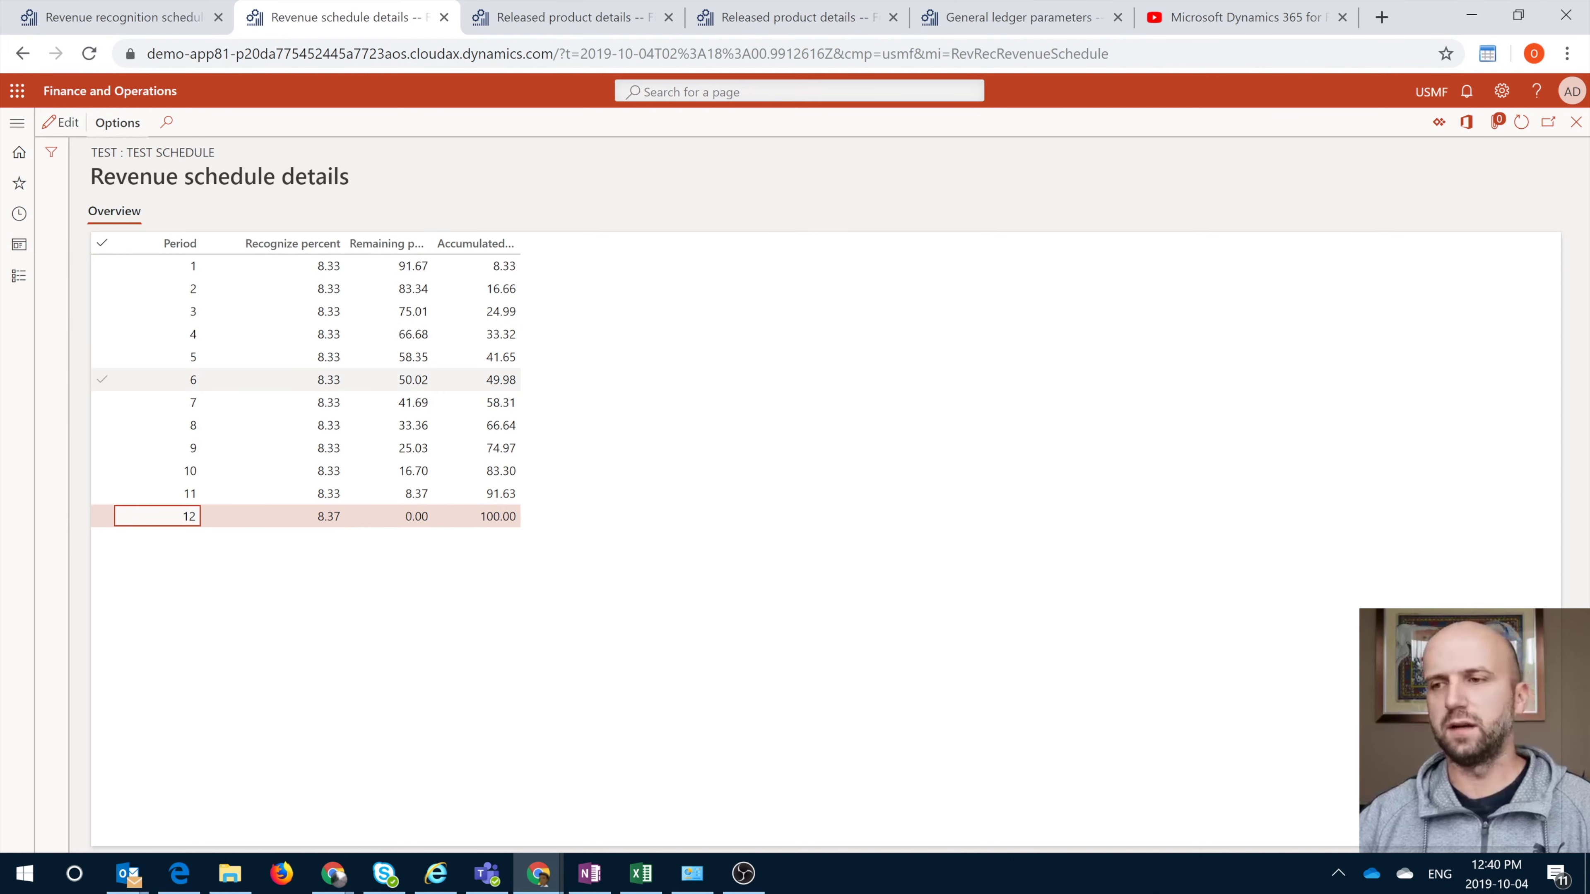
left_click(1577, 122)
Return to the revenue recognition schedule, select all lines of the filtered sales order and remove their hold.
left_click(116, 9)
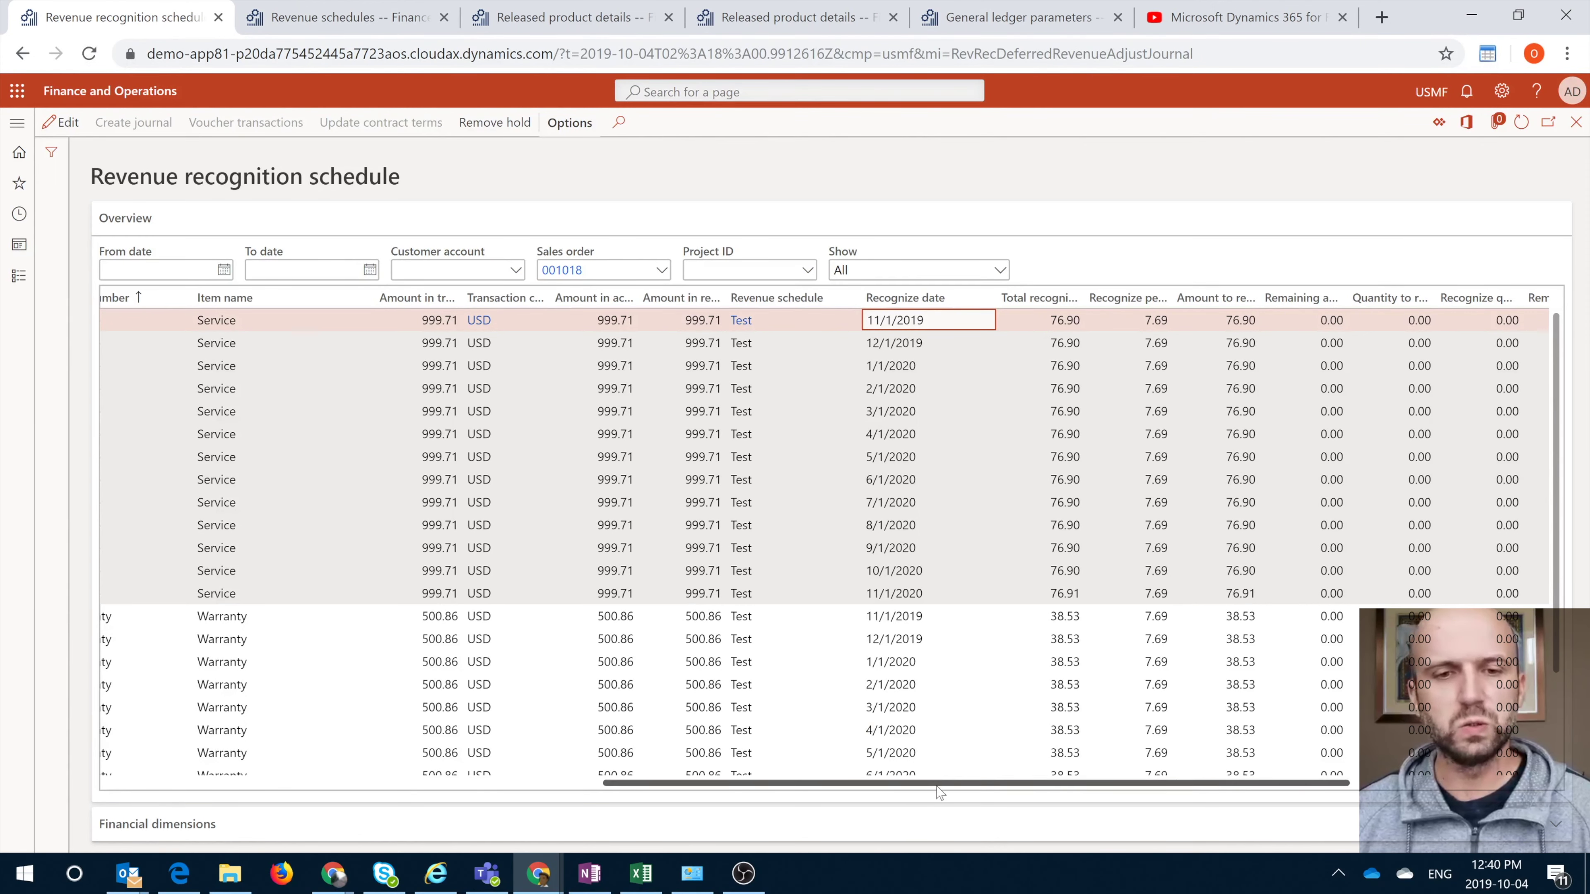
left_click_drag(939, 785, 441, 785)
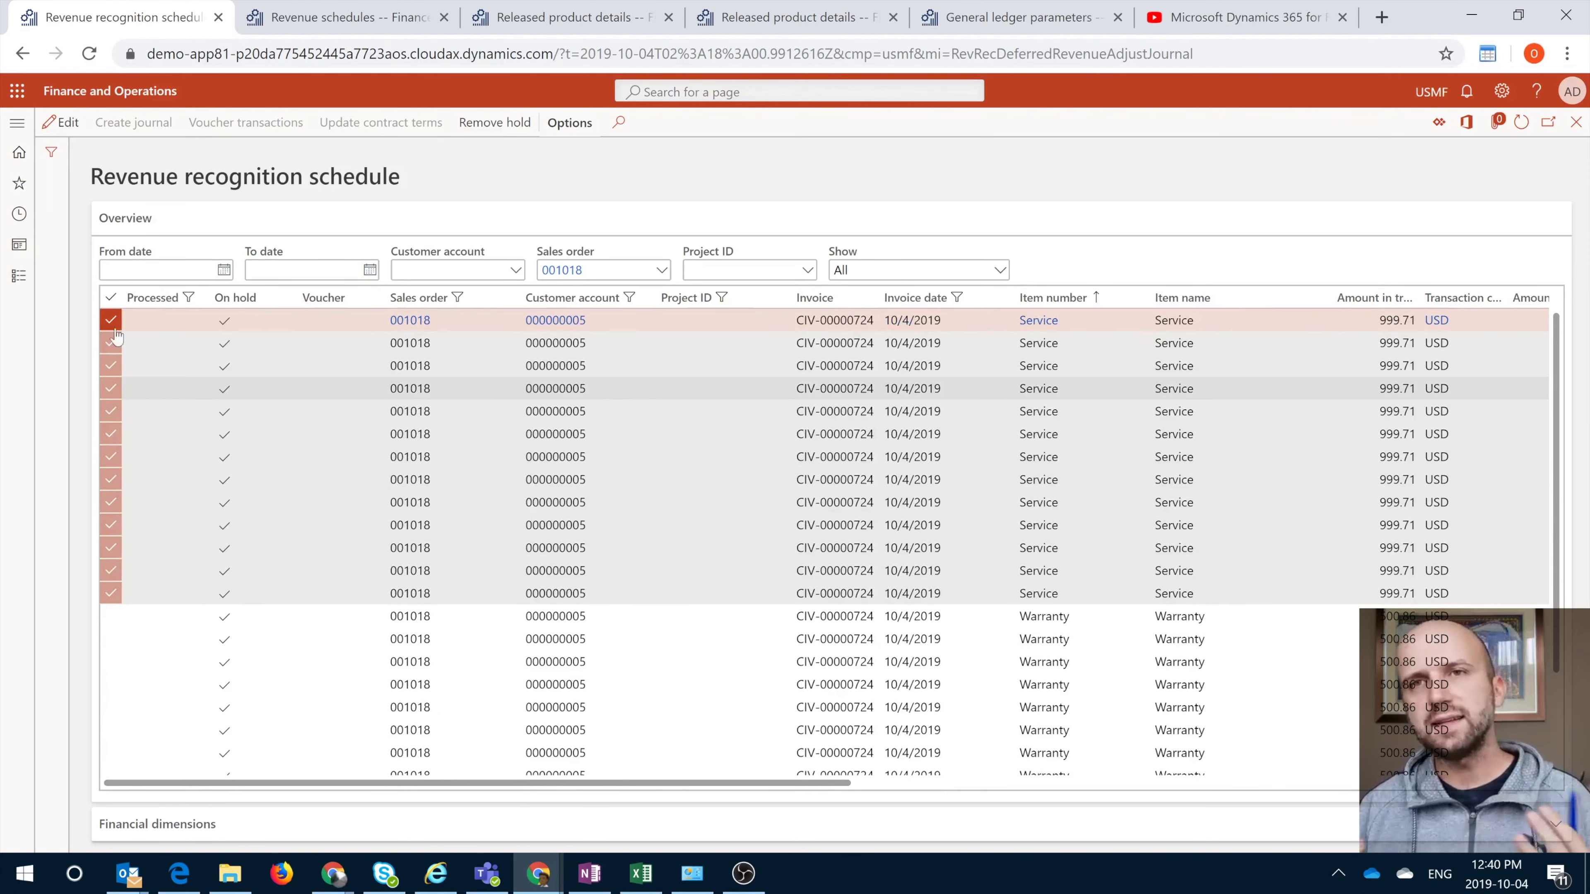
left_click(113, 298)
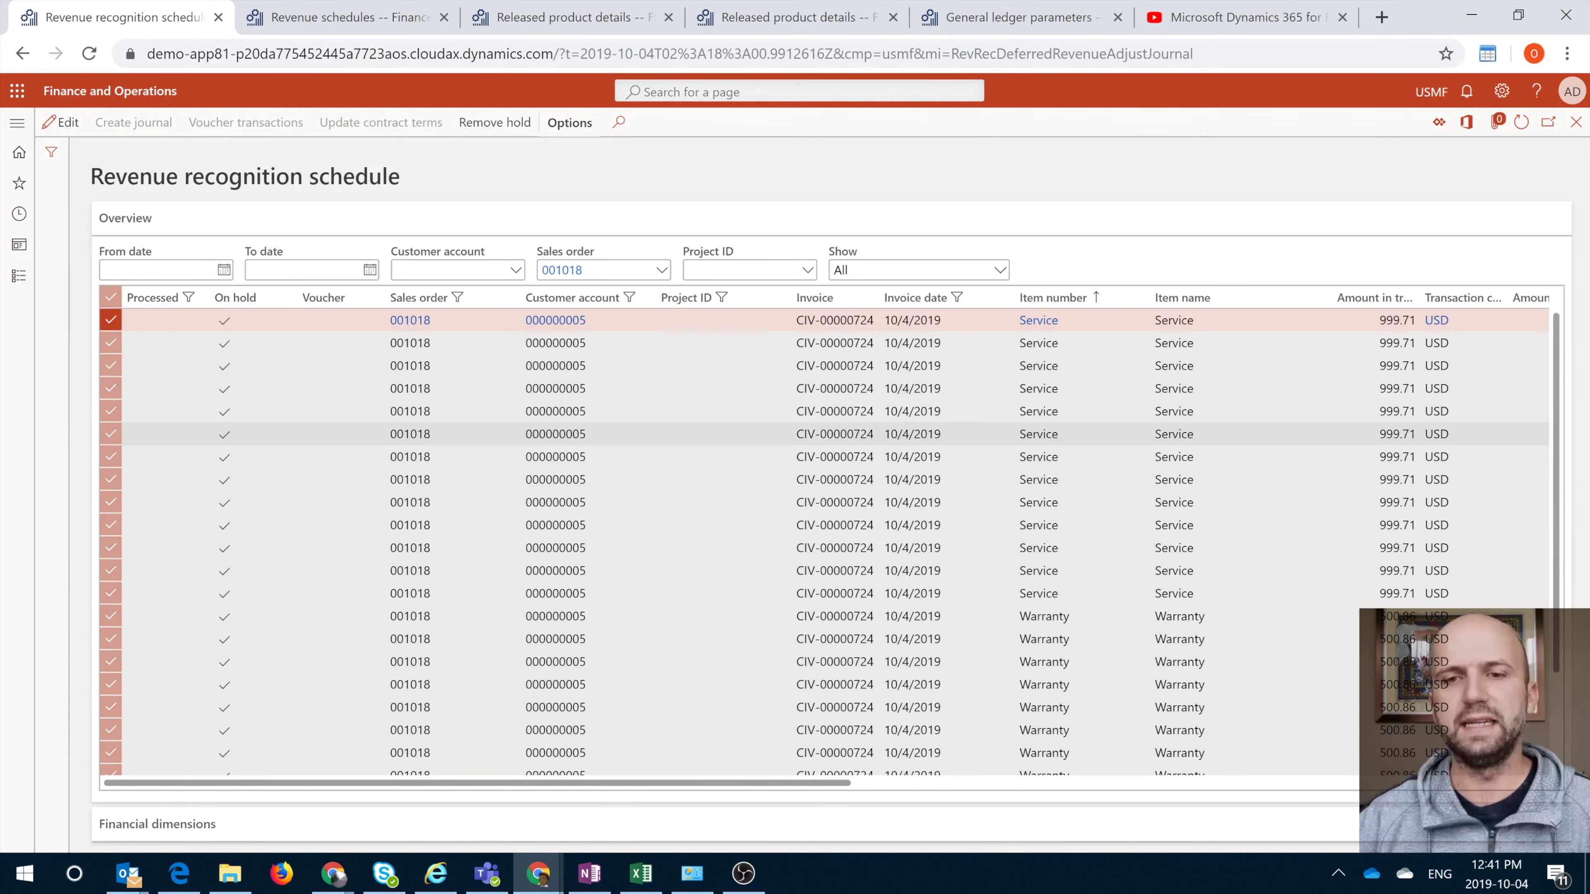
left_click(508, 124)
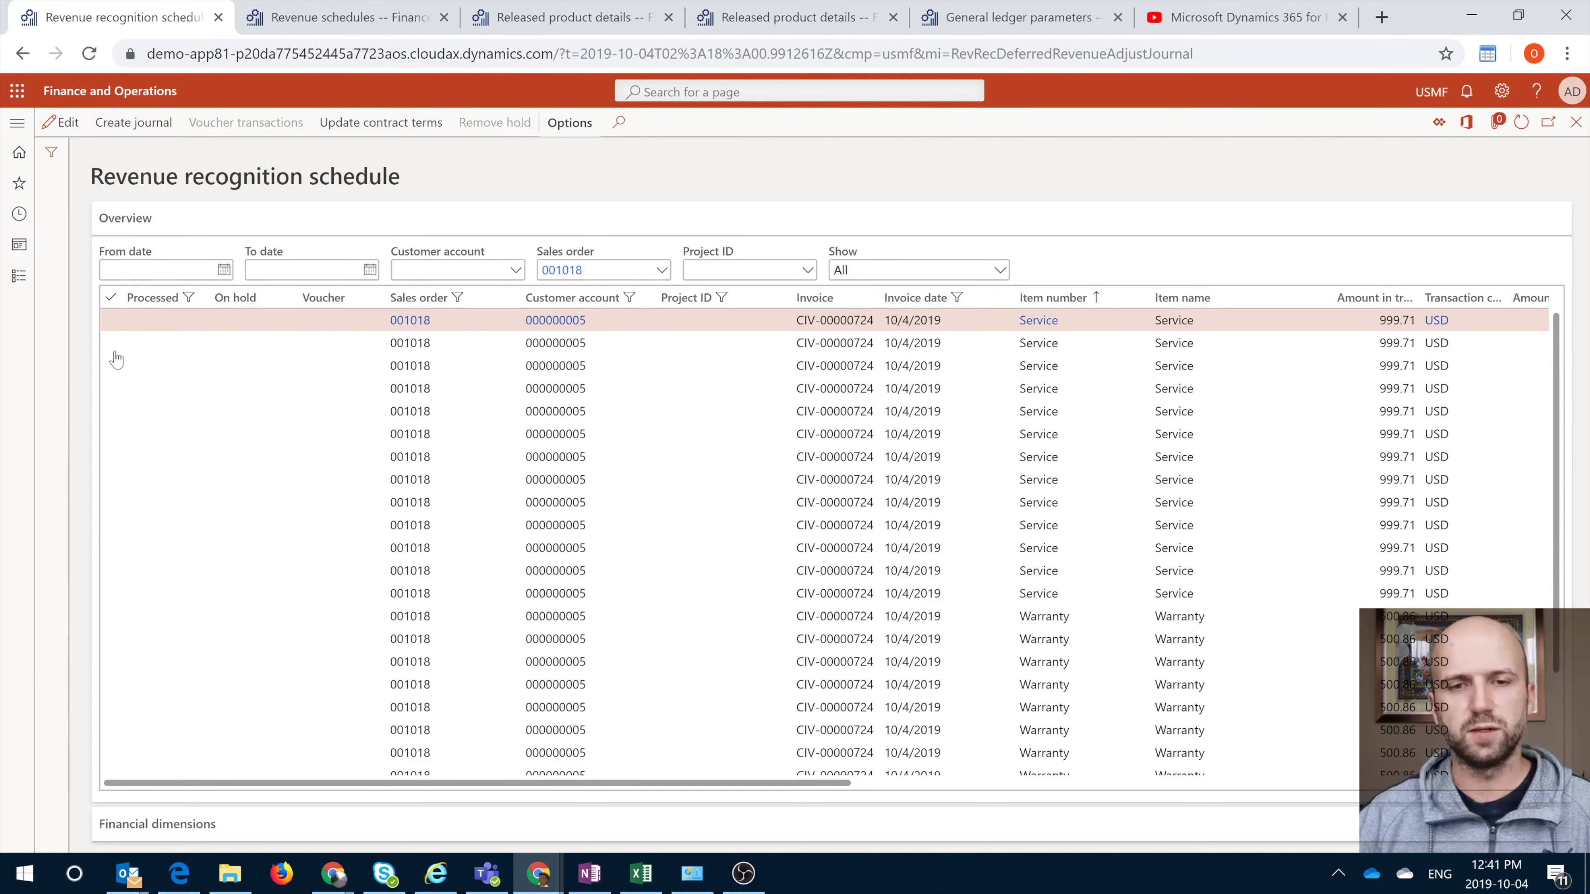
Check the recognize date of the last Service line in the revenue recognition schedule.
left_click(111, 434)
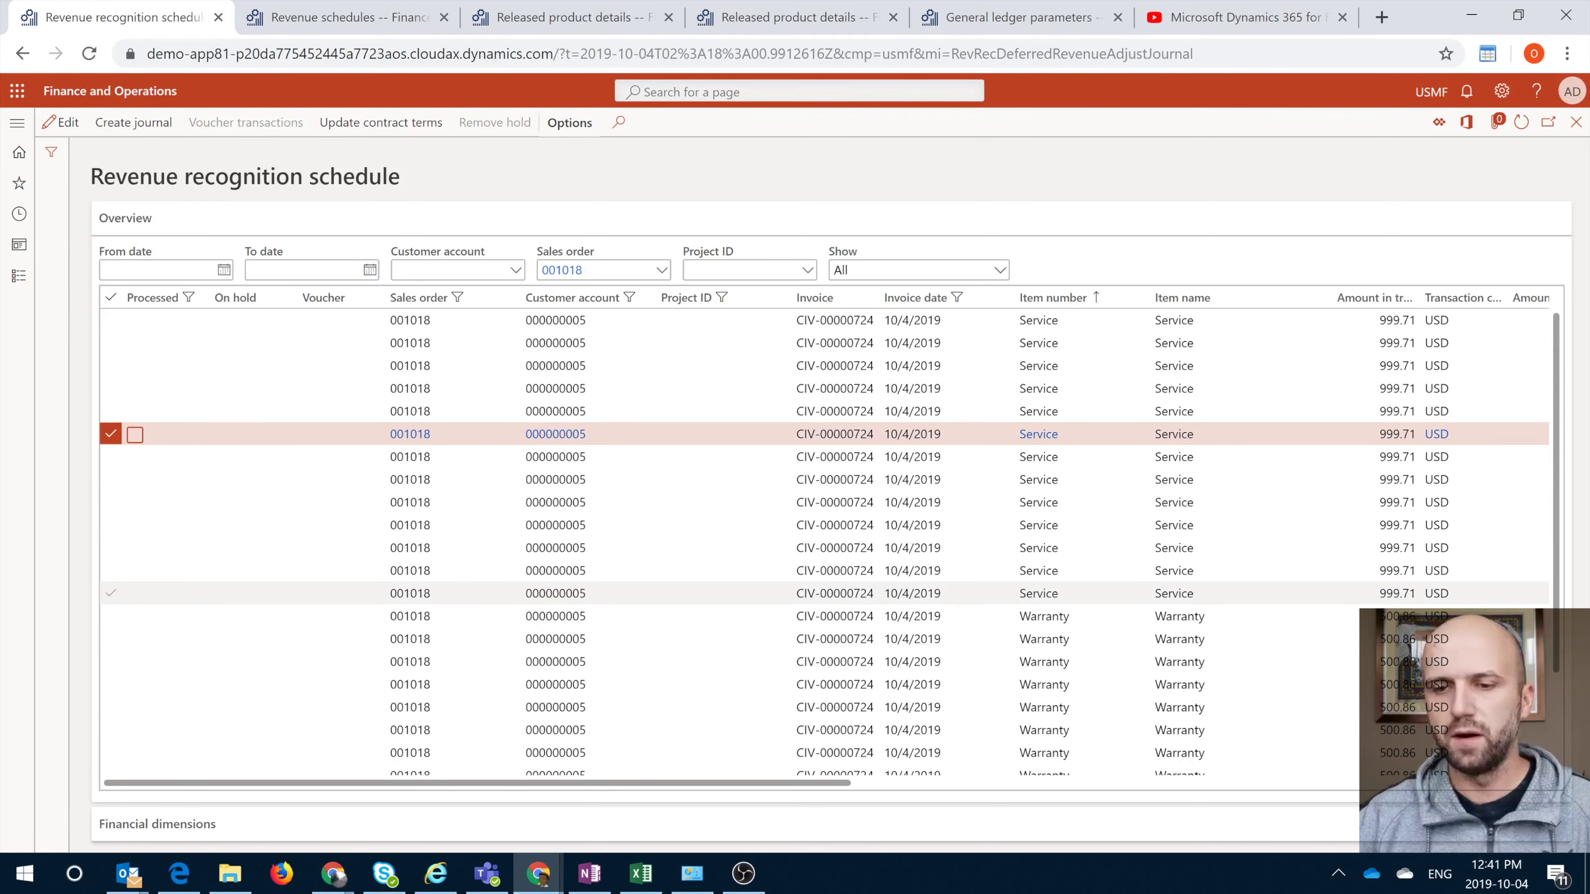
left_click(1064, 593)
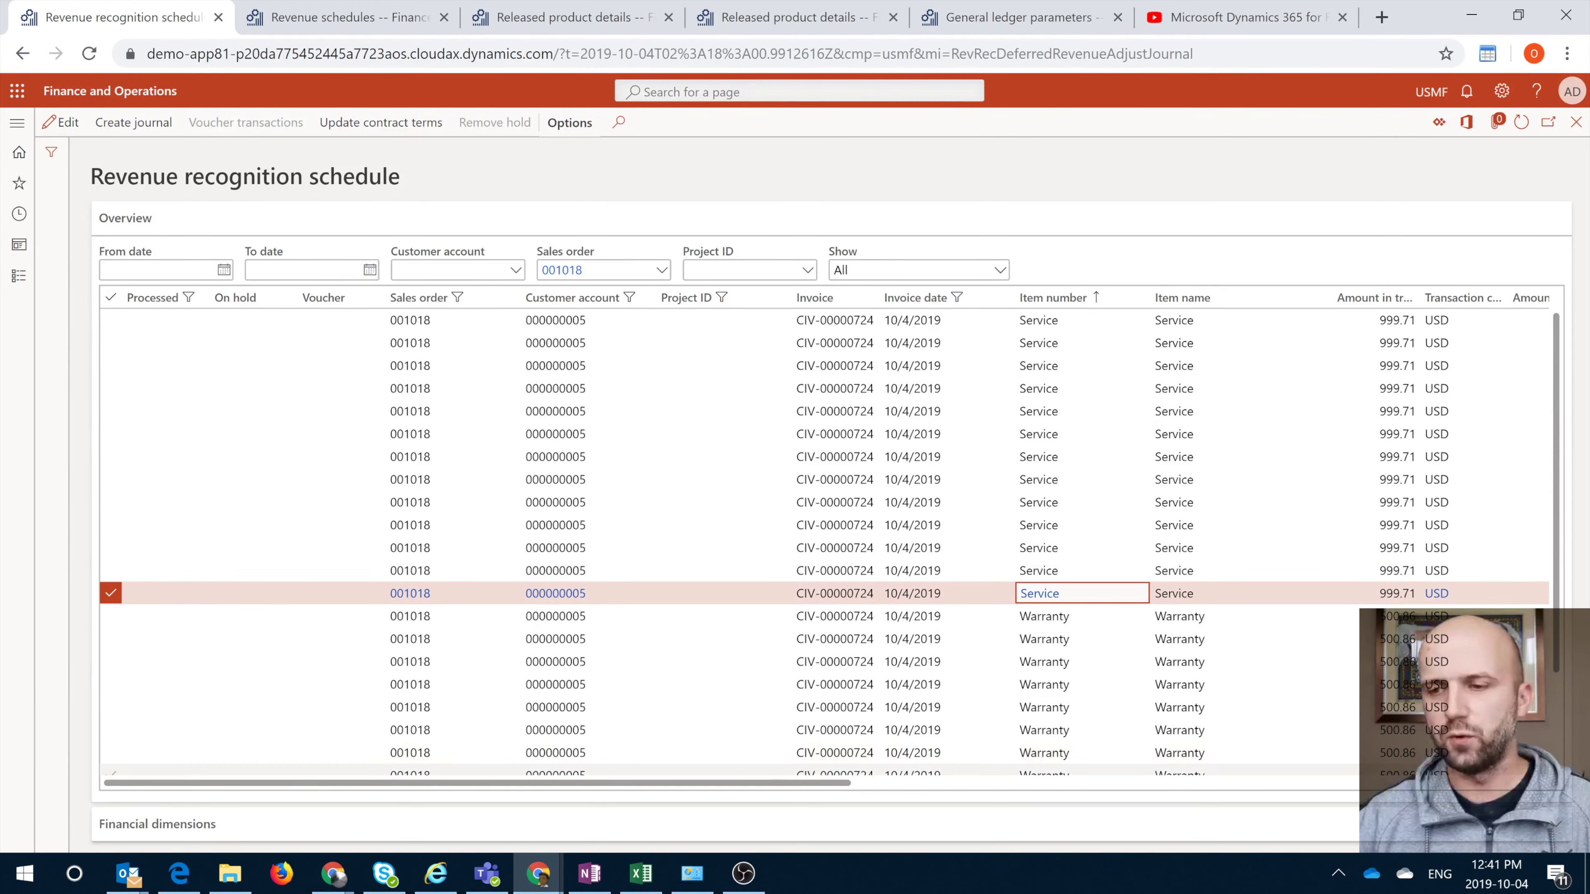
left_click_drag(791, 783, 1074, 783)
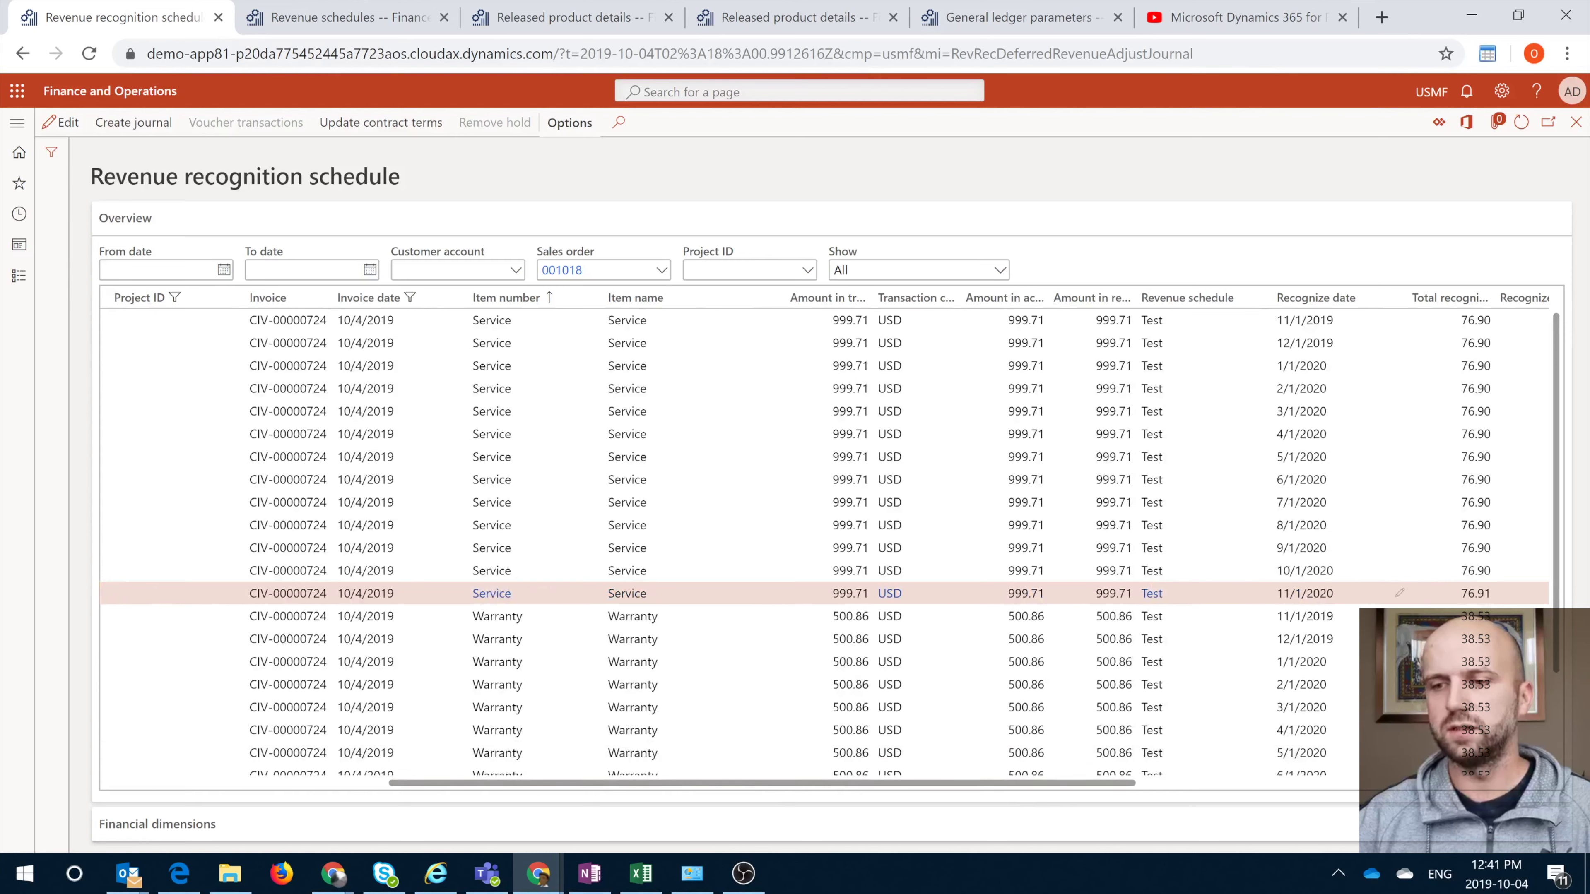
left_click(1400, 593)
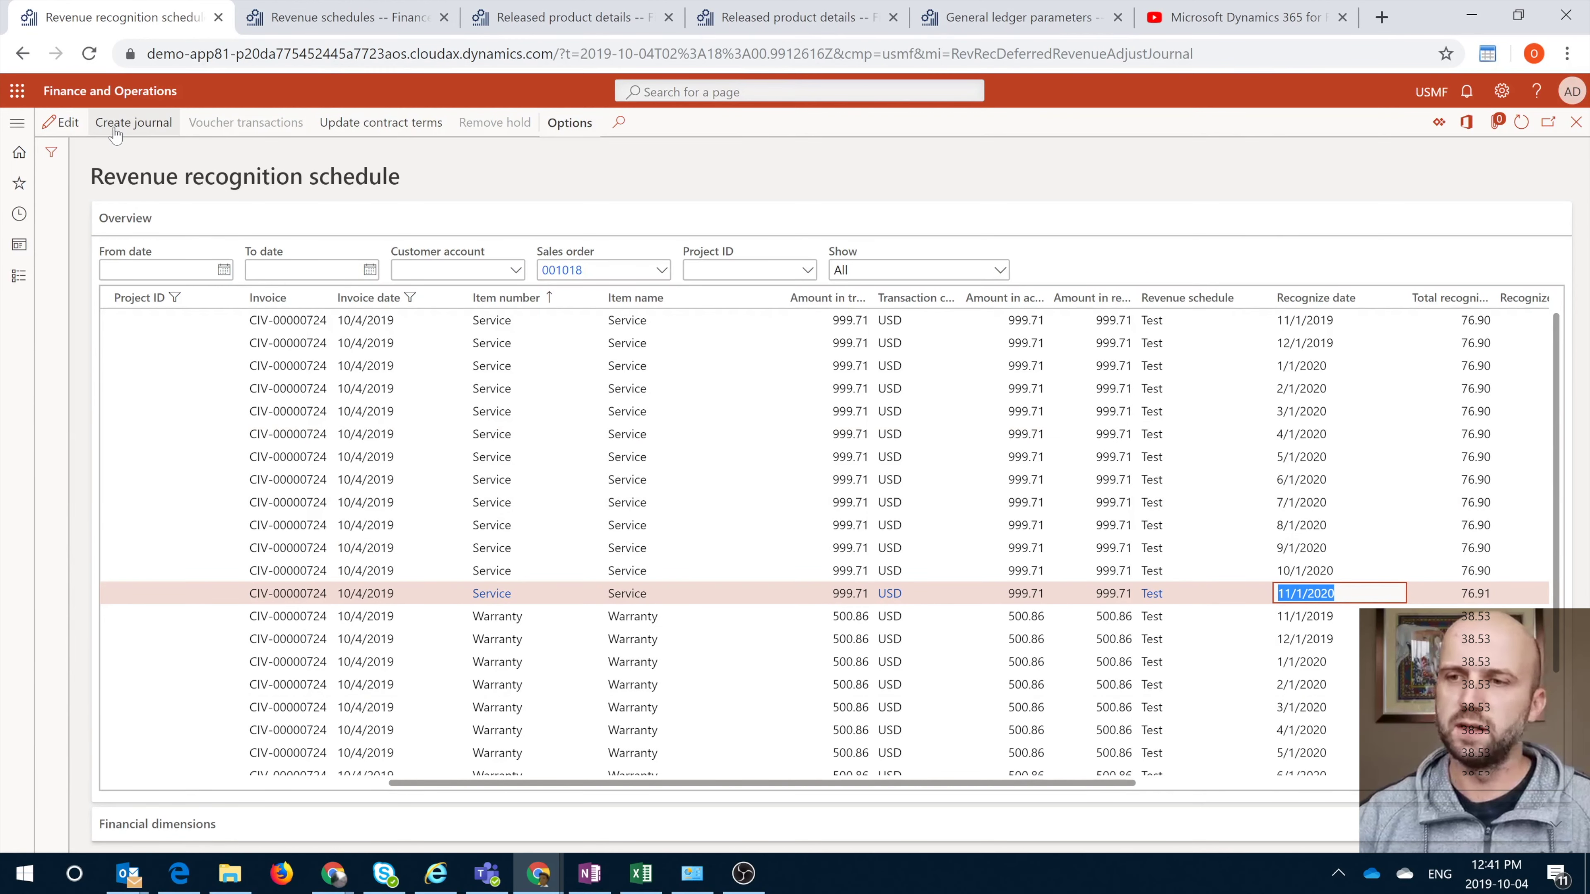
Create the recognition journal using the revenue schedule date as processing date and 11/7/2020 as the as-of date.
left_click(134, 122)
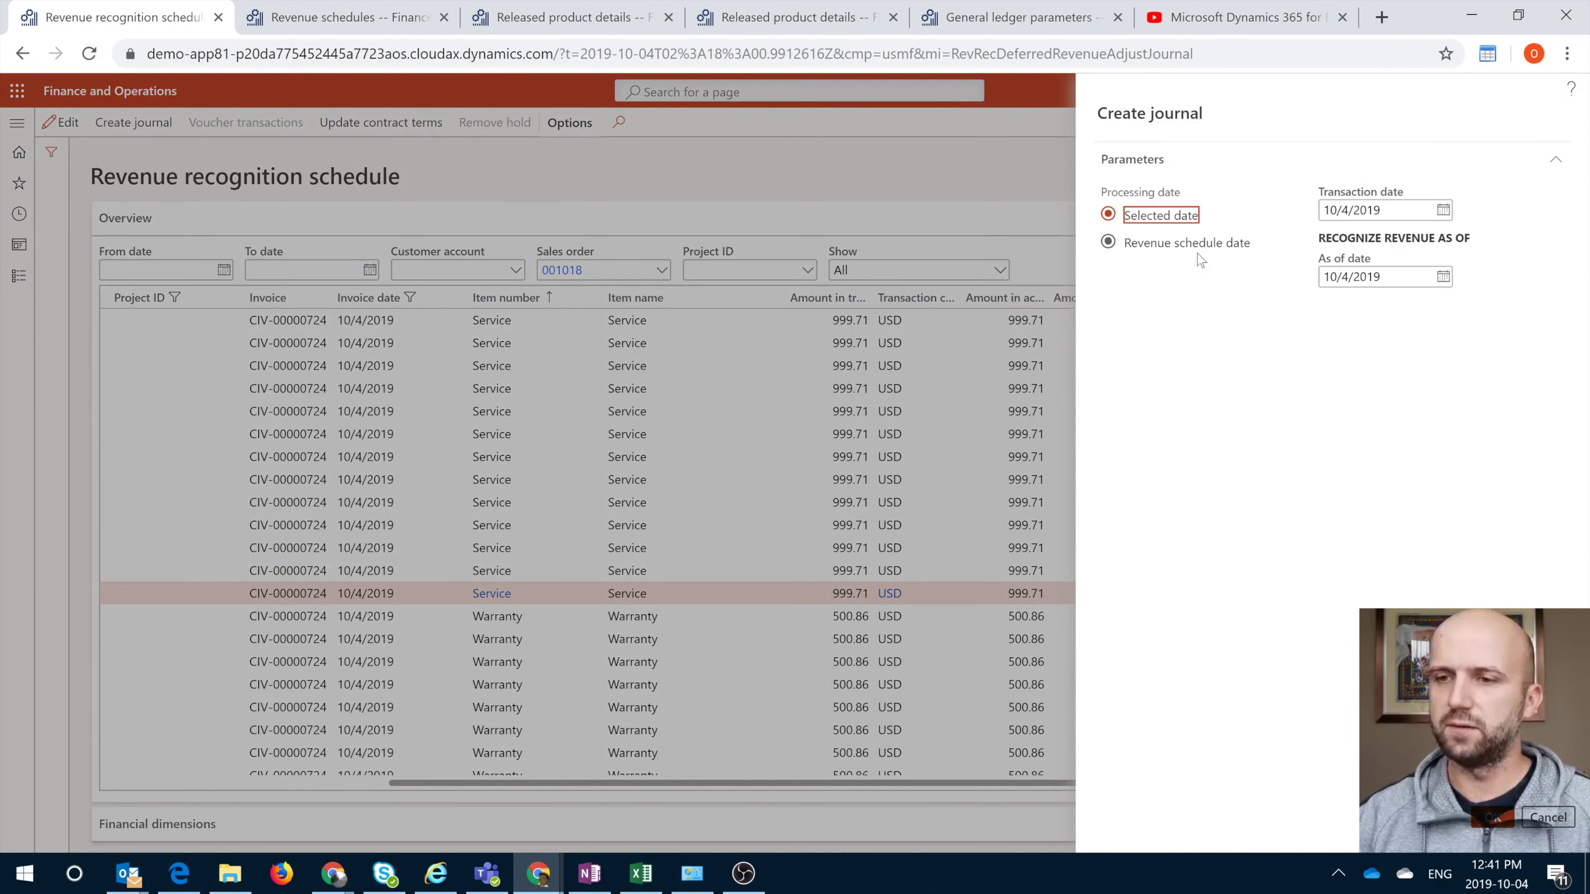
left_click(1233, 245)
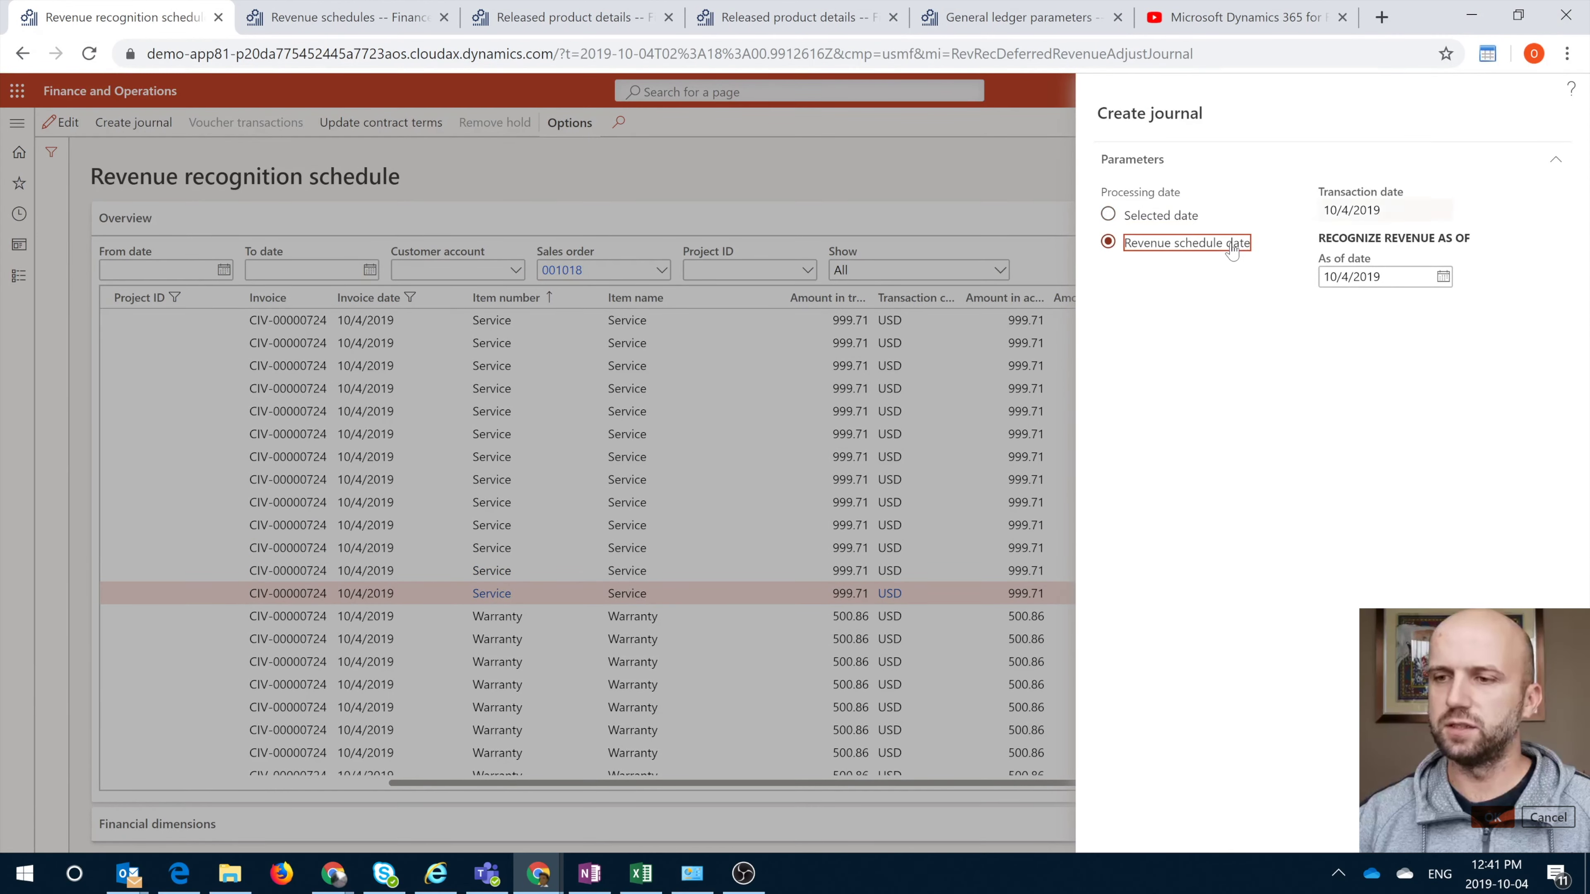
left_click(1443, 277)
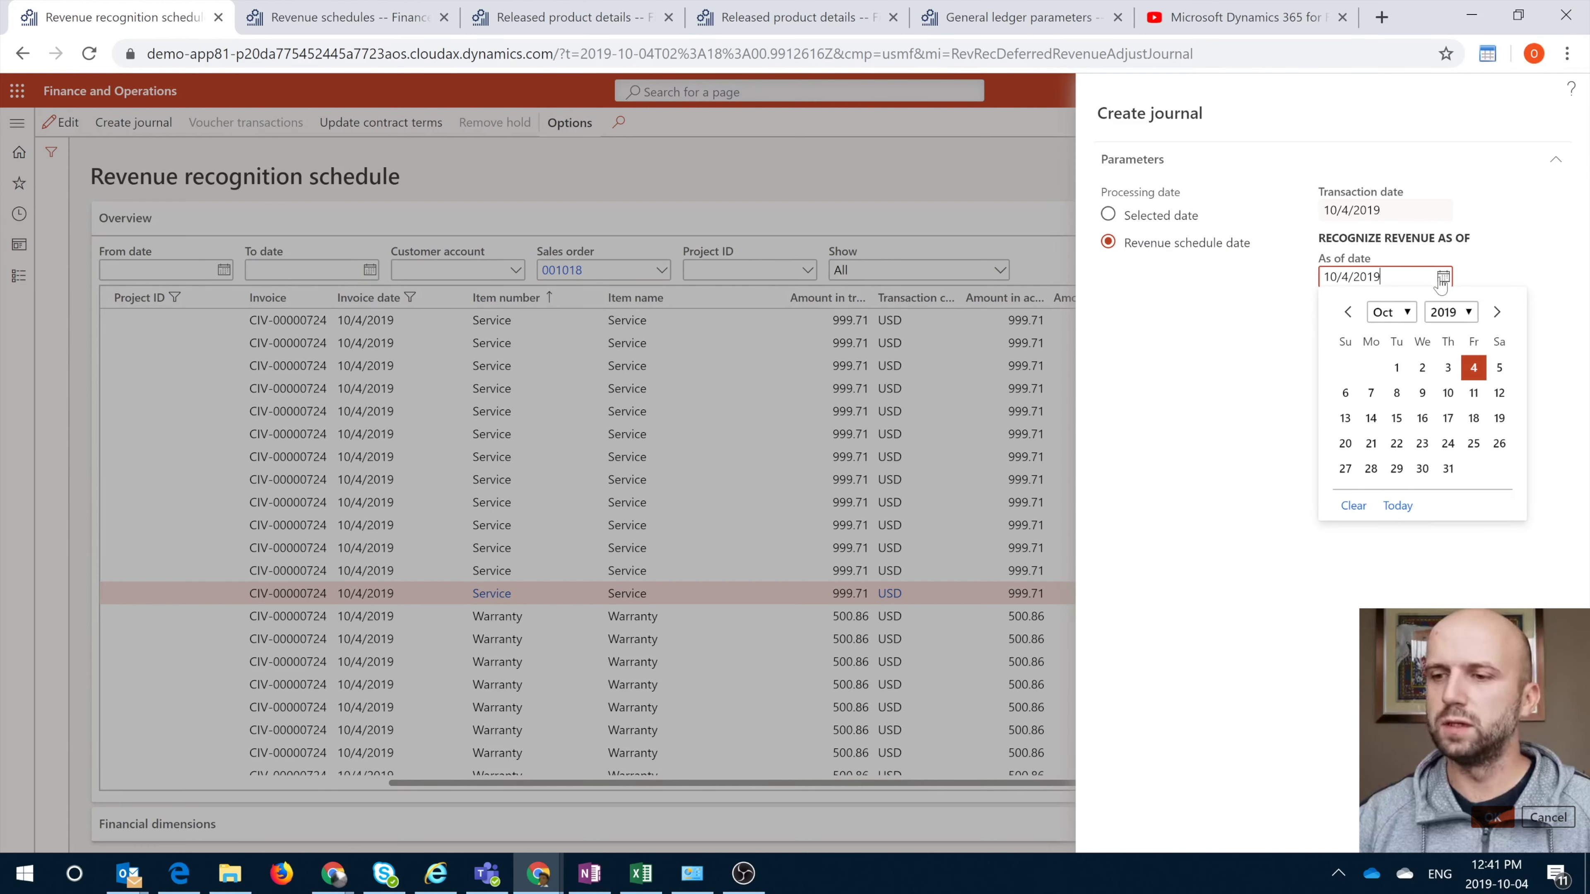
left_click(1450, 312)
scroll(1471, 840, "down", 2)
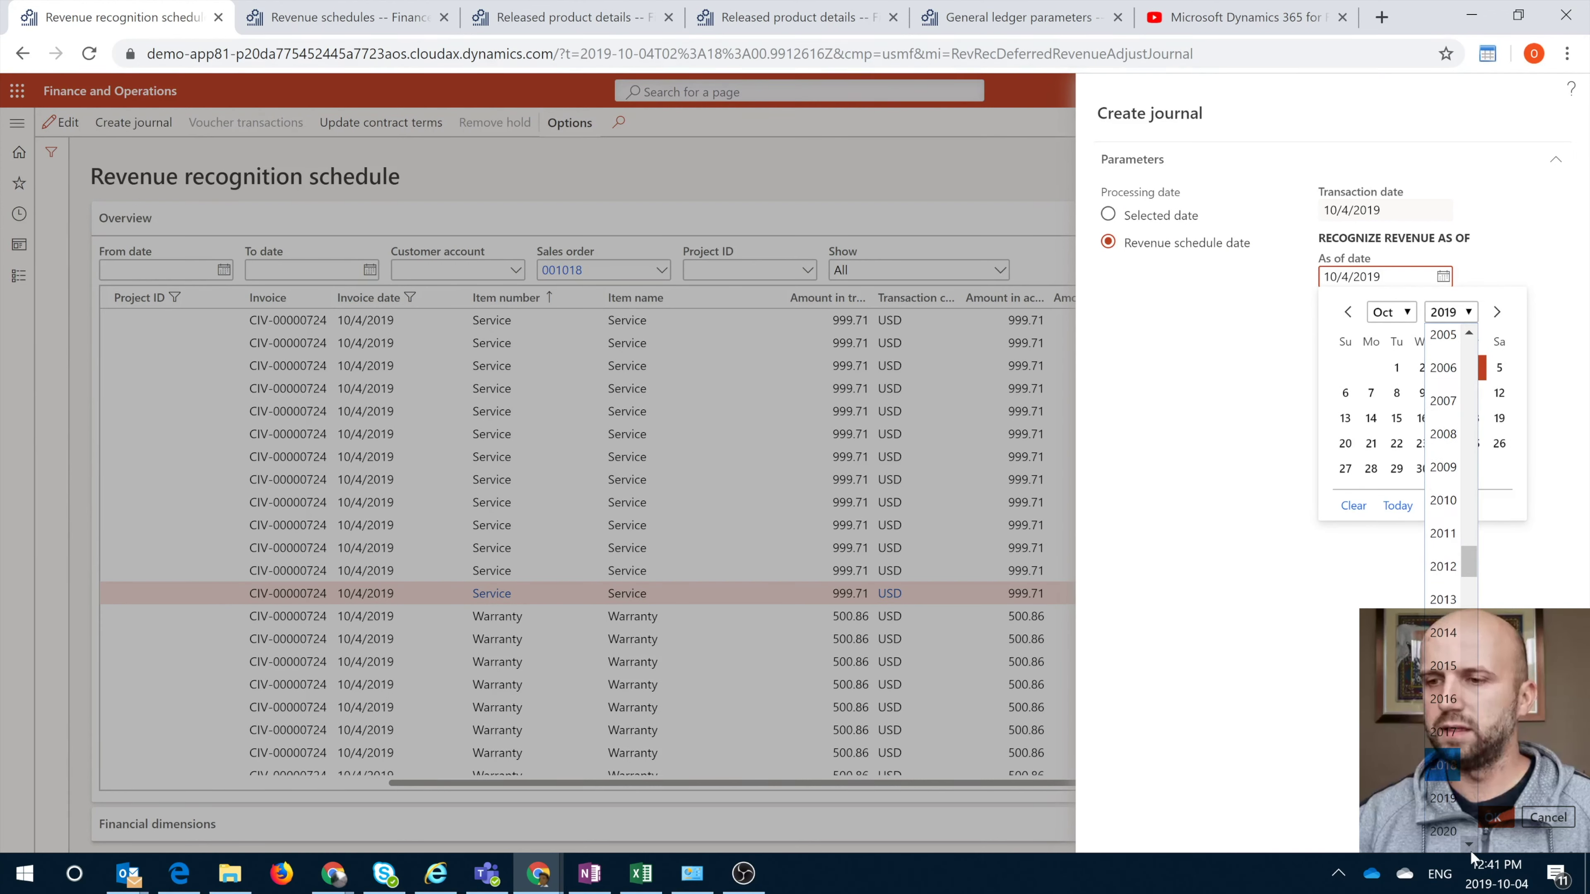
left_click(1452, 821)
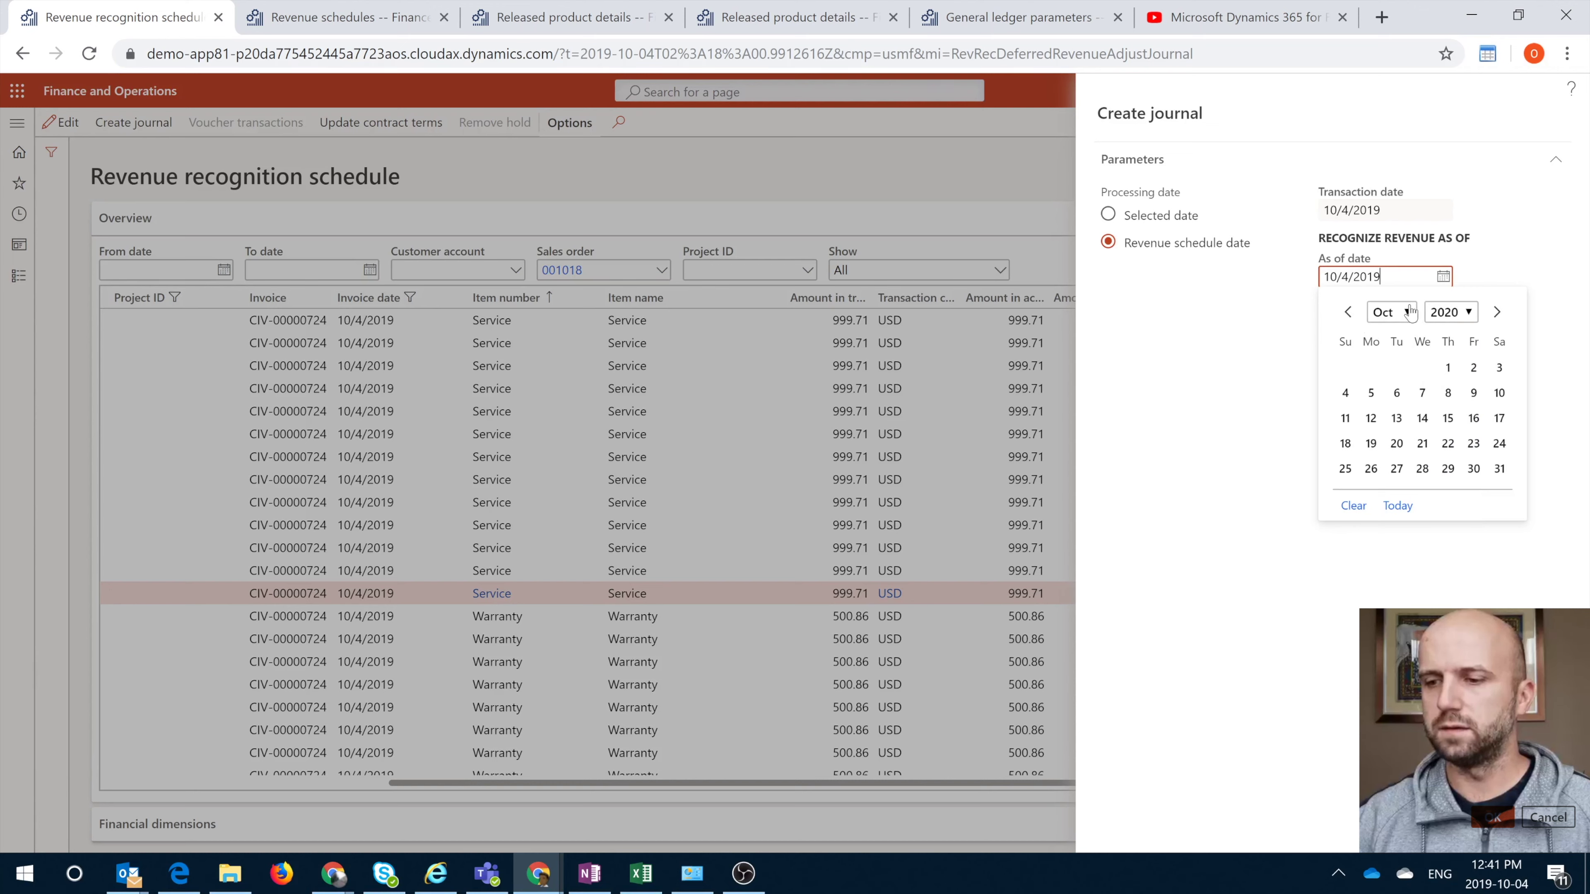
left_click(1390, 312)
left_click(1385, 671)
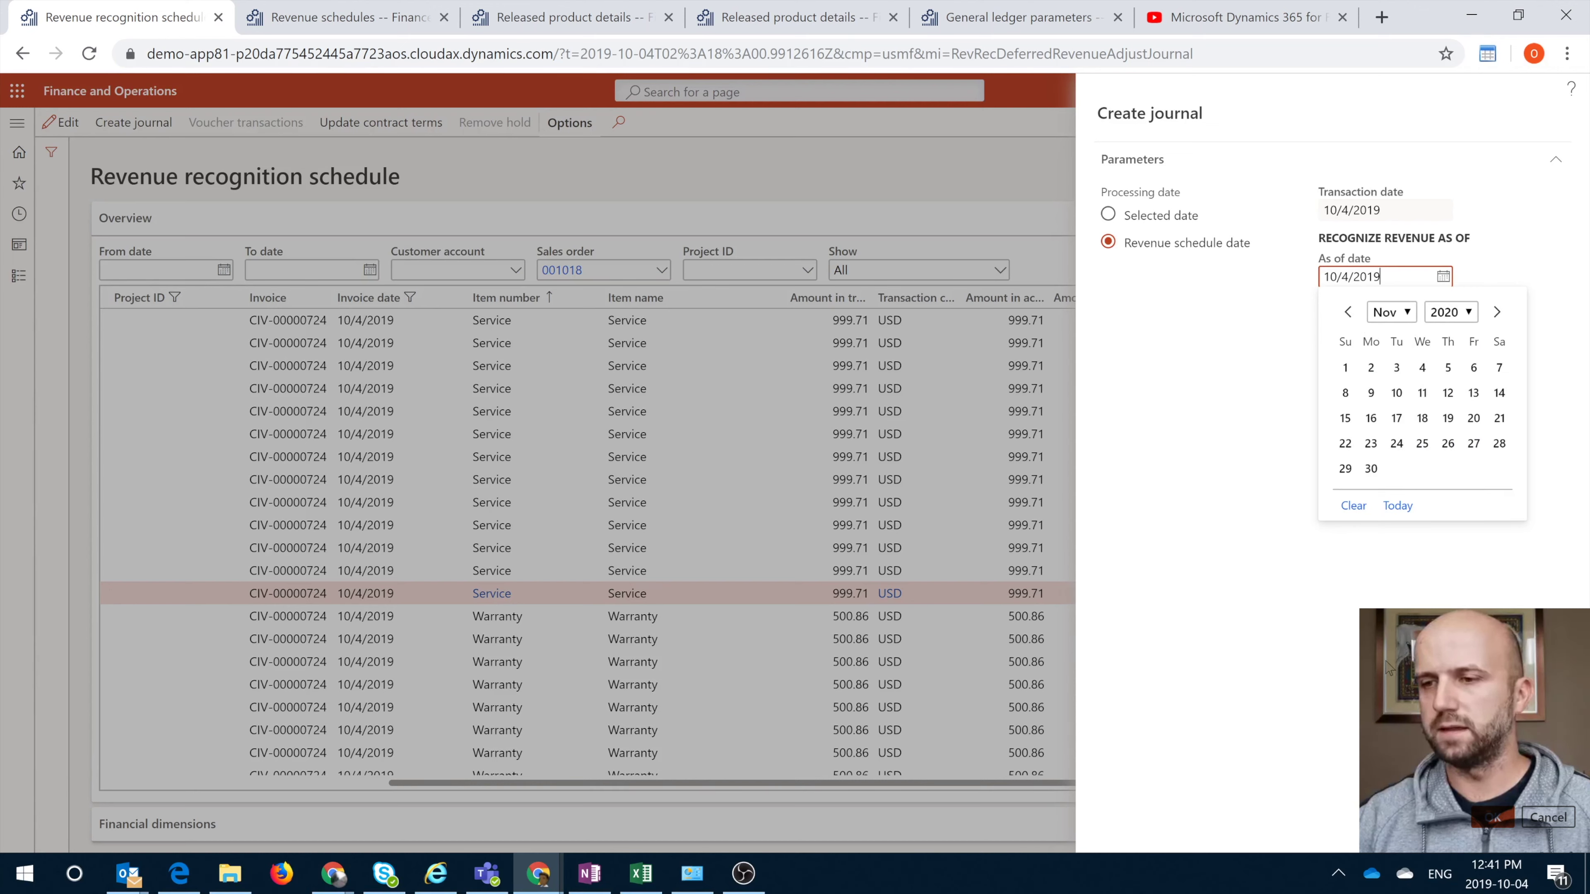
left_click(1496, 370)
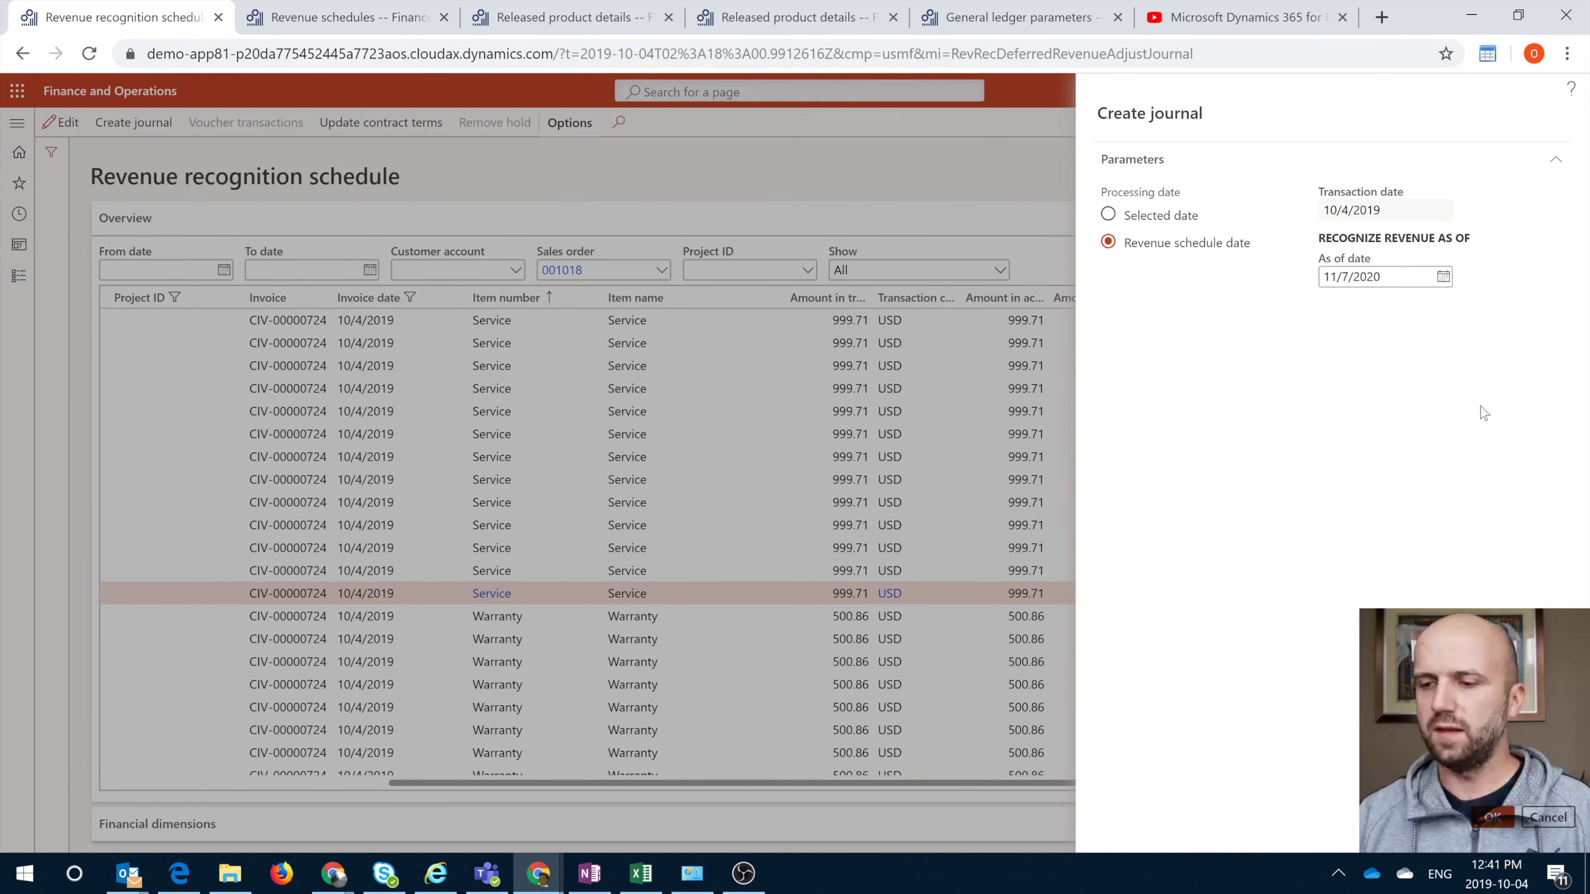
left_click(1496, 817)
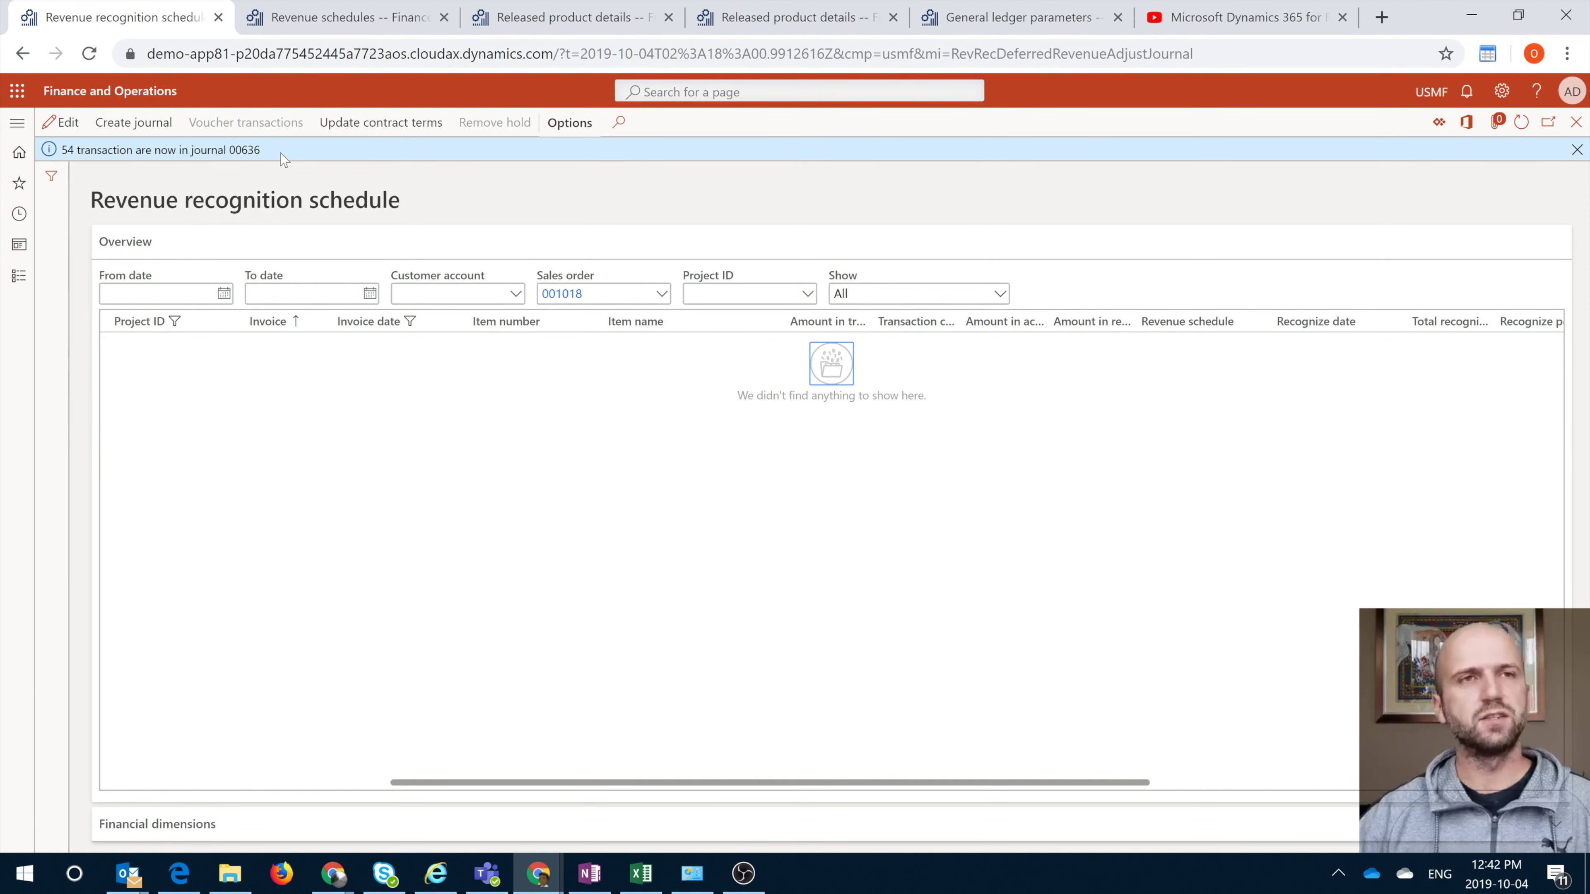
Open Revenue recognition journals and show the voucher lines of the unposted RevRec journal.
left_click_drag(269, 150, 74, 277)
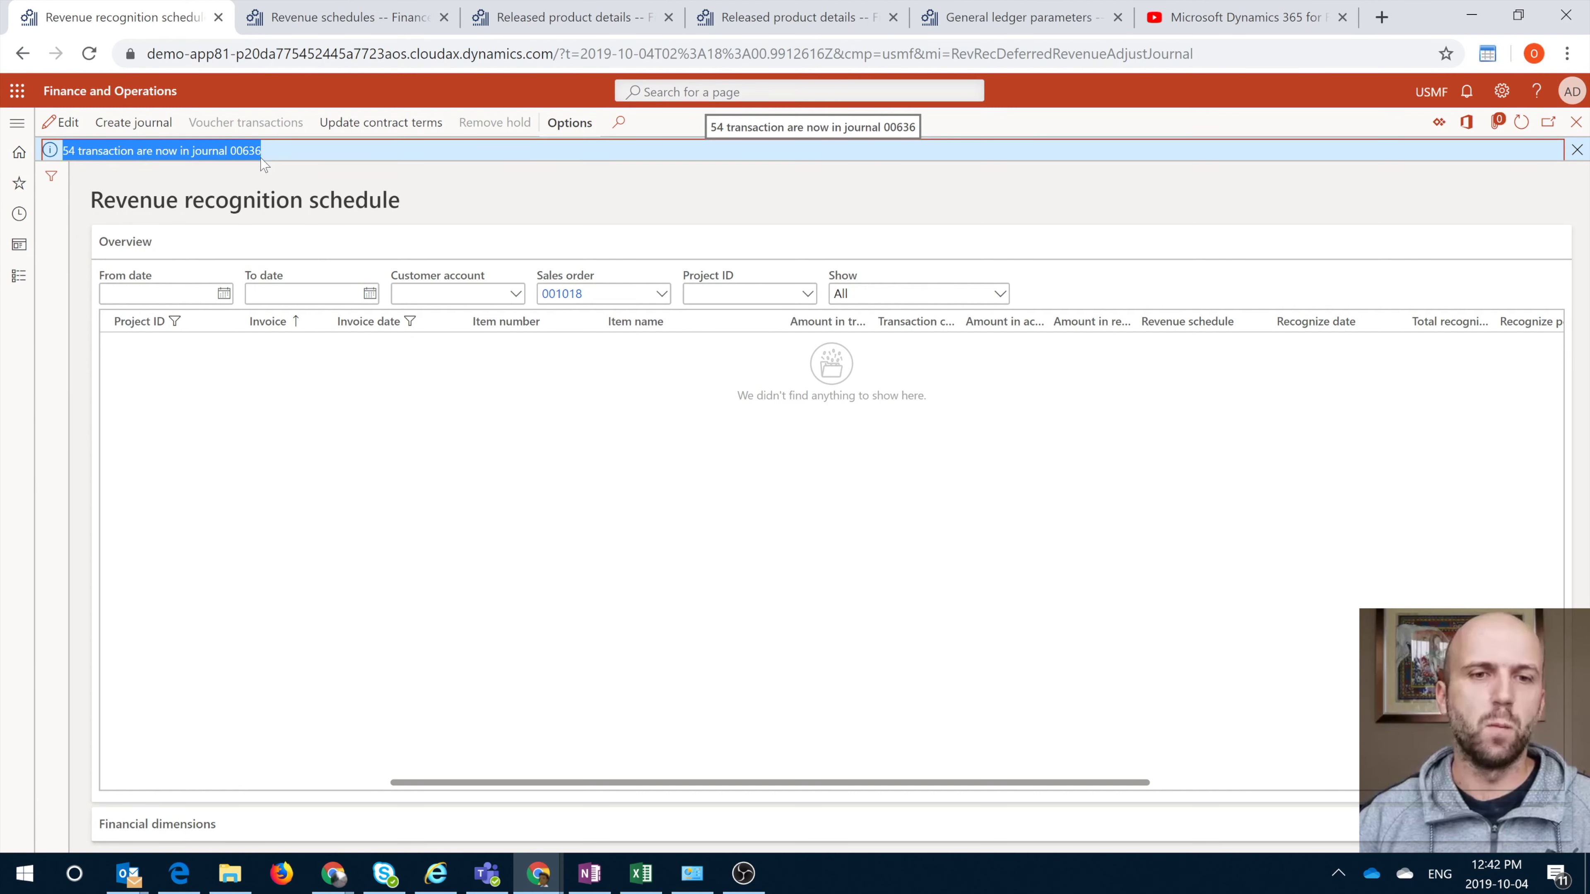
left_click(17, 123)
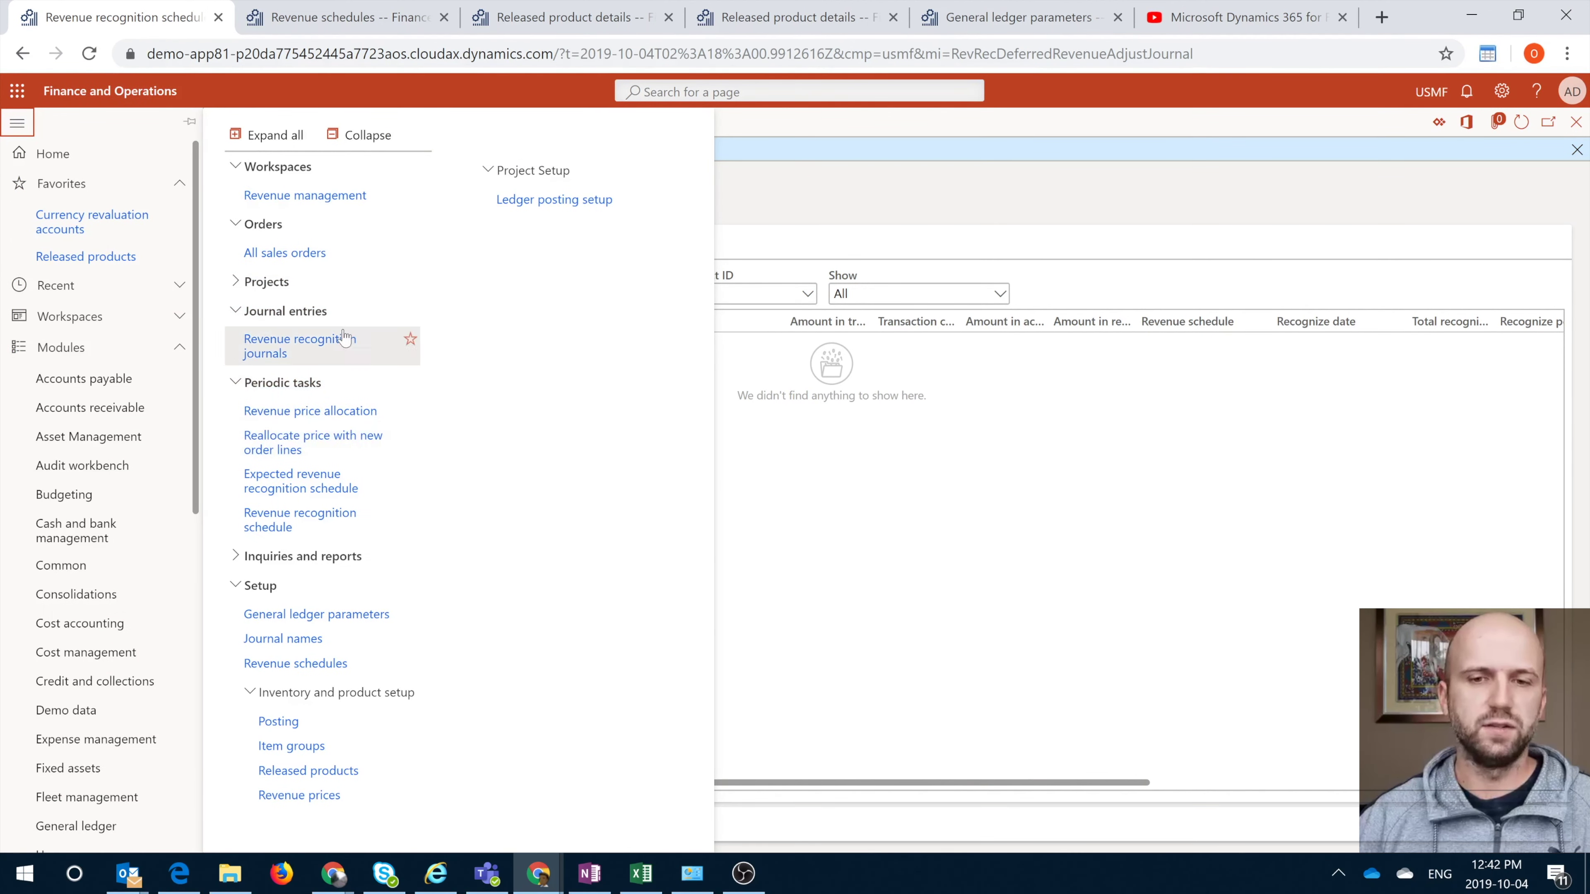
left_click(306, 346)
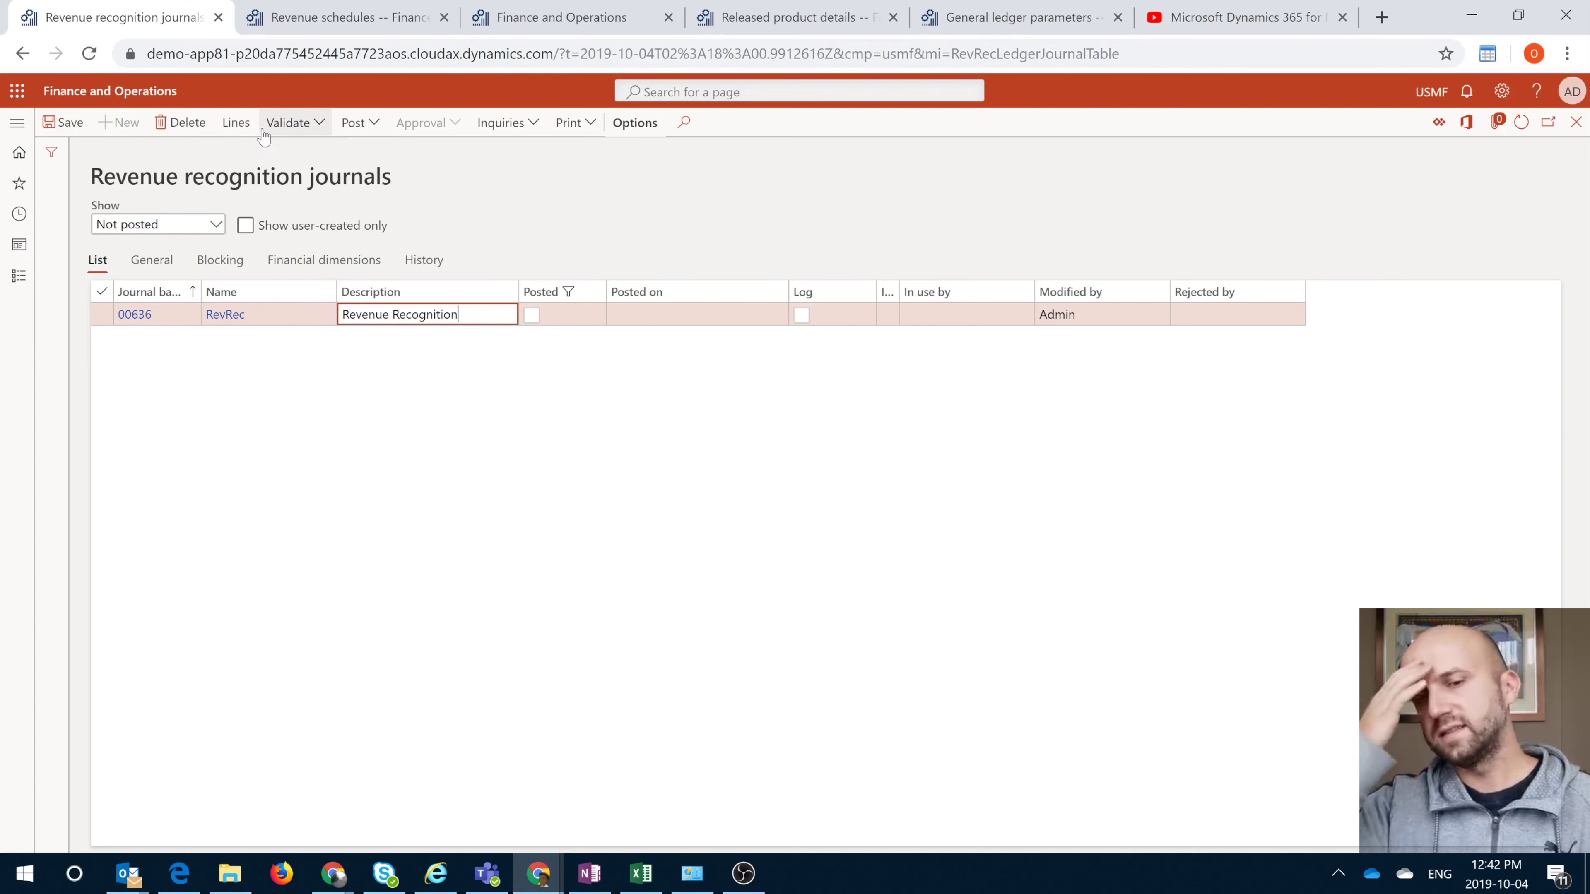
left_click(232, 123)
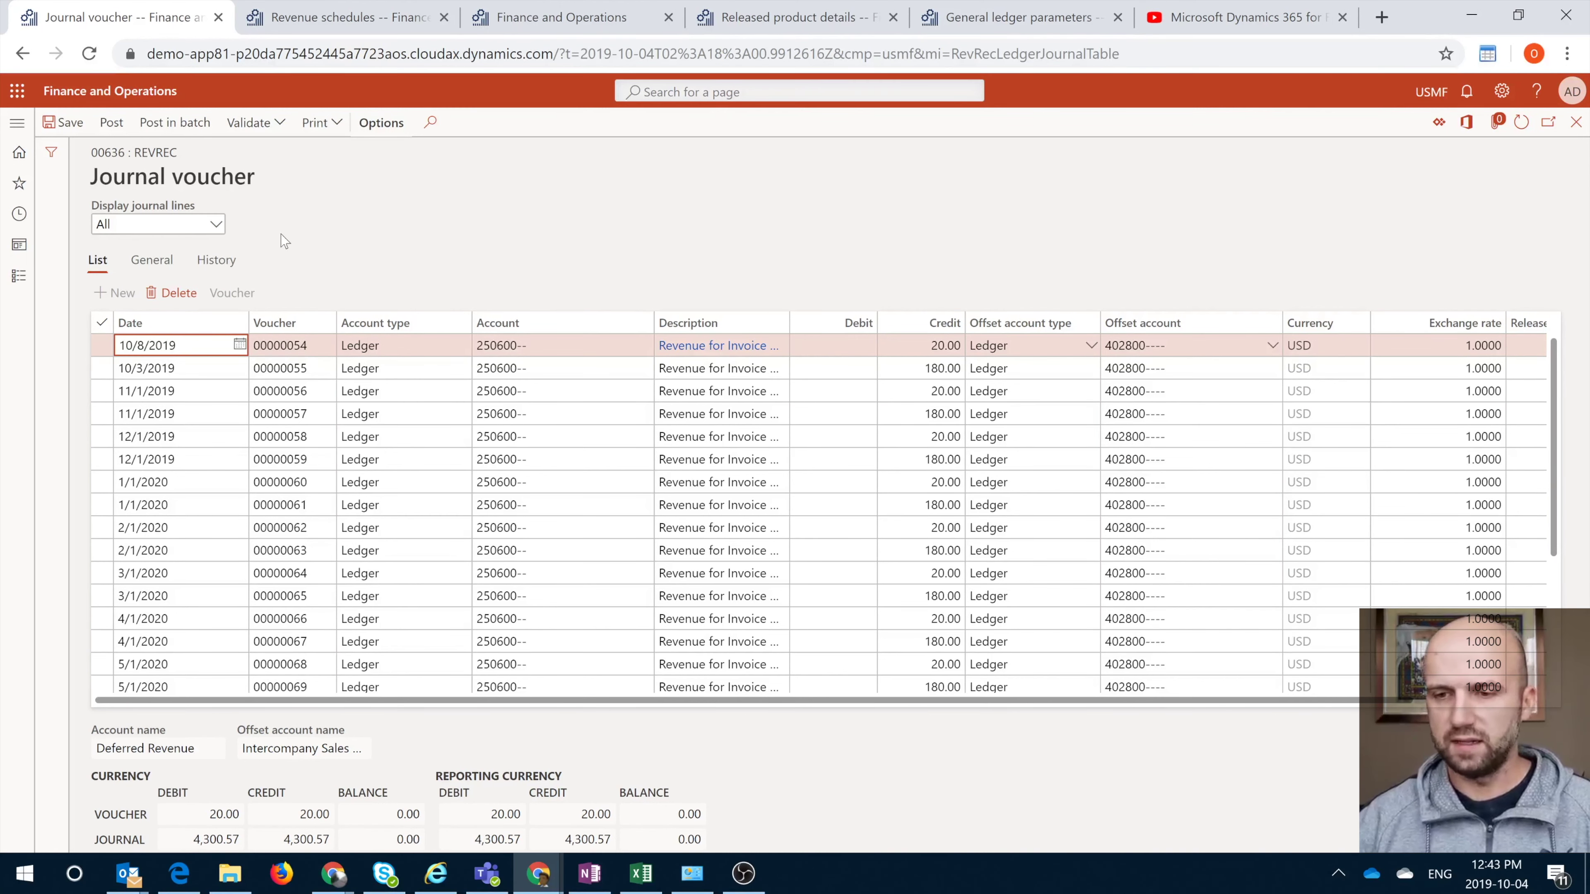
Review the journal's voucher lines and inspect the debit amount of the first 11/1/2019 debit line.
scroll(912, 560, "down", 12)
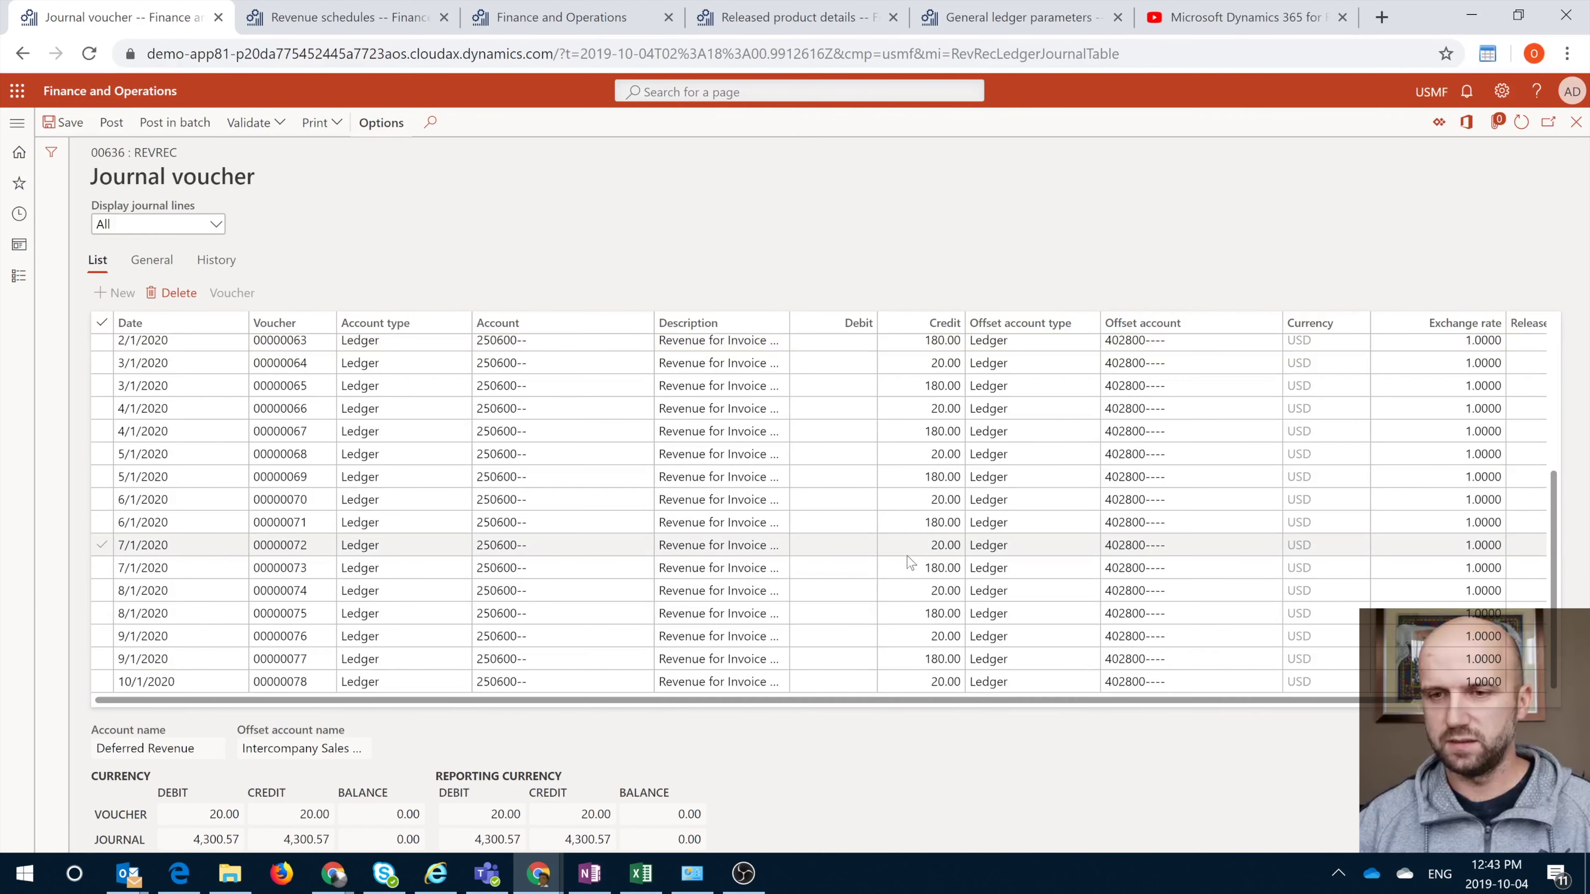
scroll(814, 513, "up", 4)
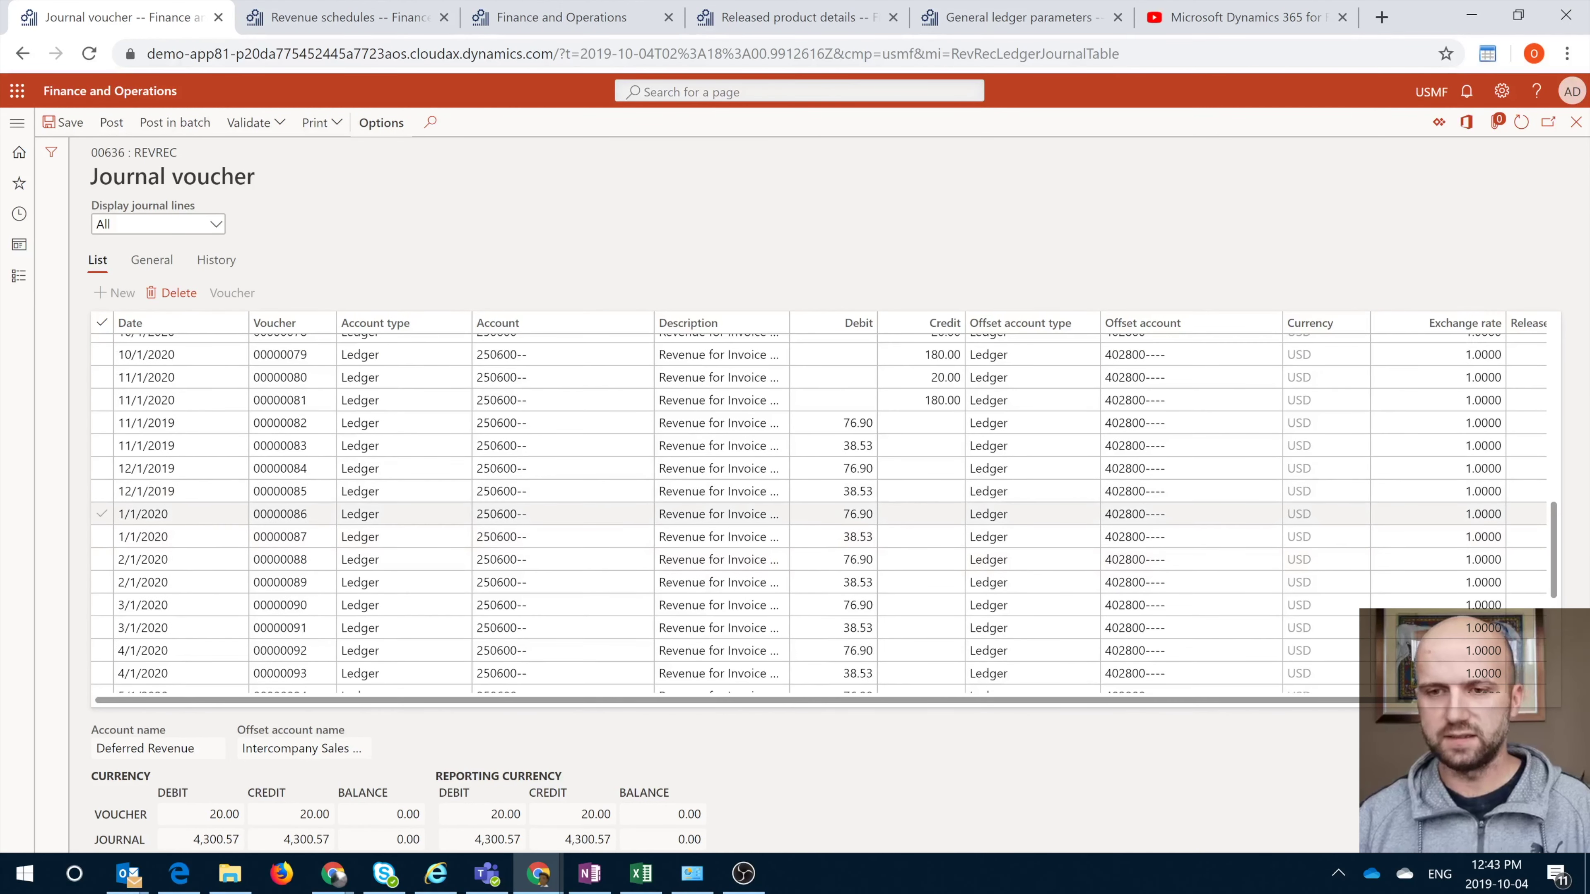
left_click(833, 423)
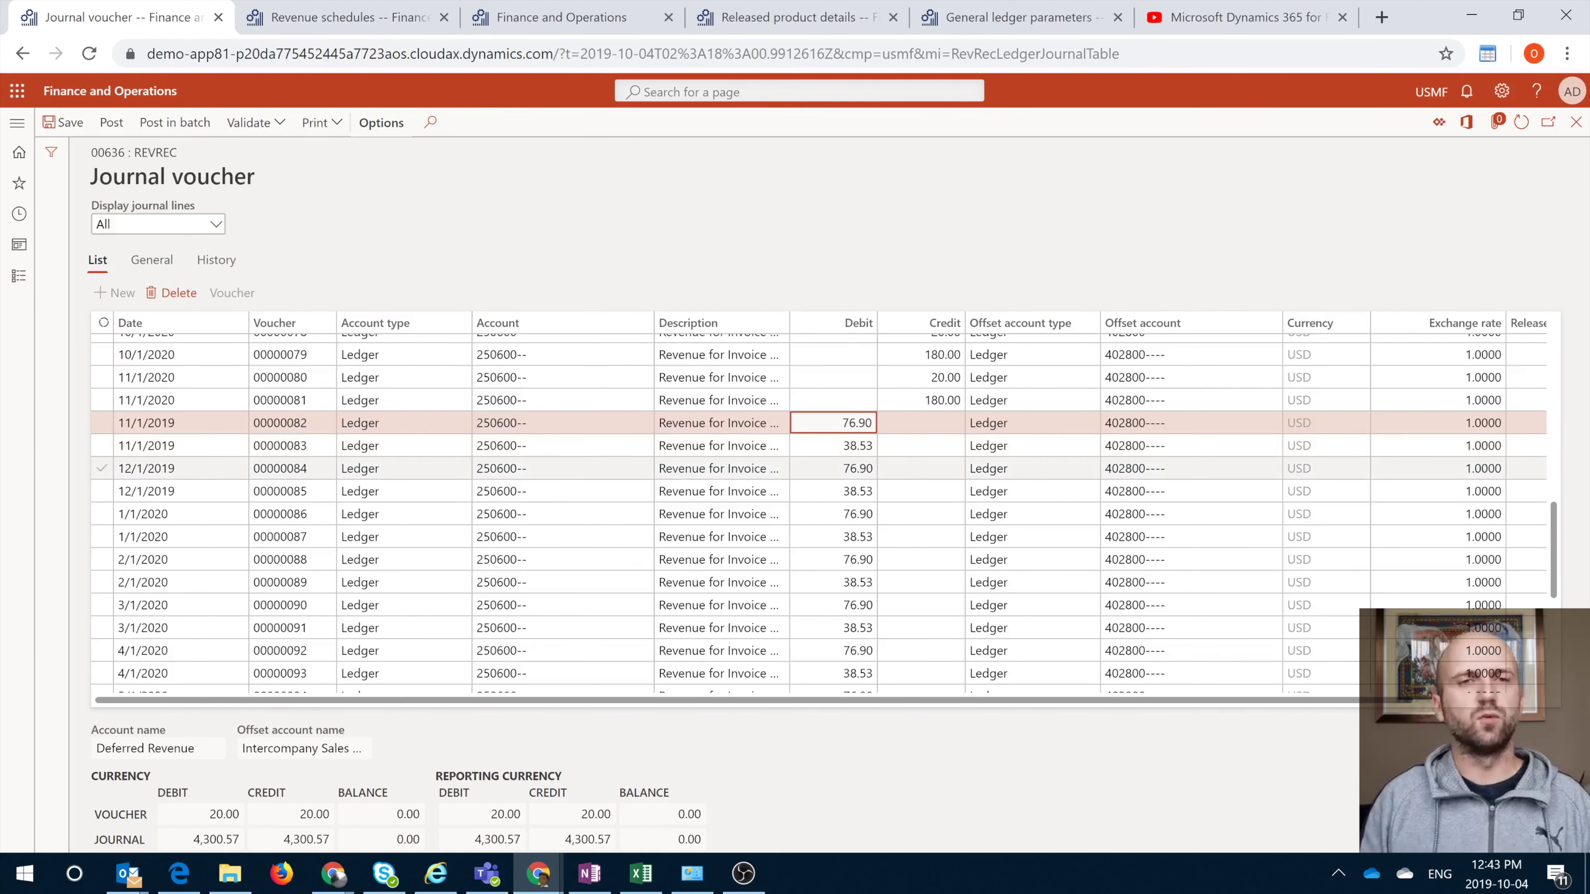
left_click(102, 468)
left_click(102, 514)
scroll(814, 513, "up", 4)
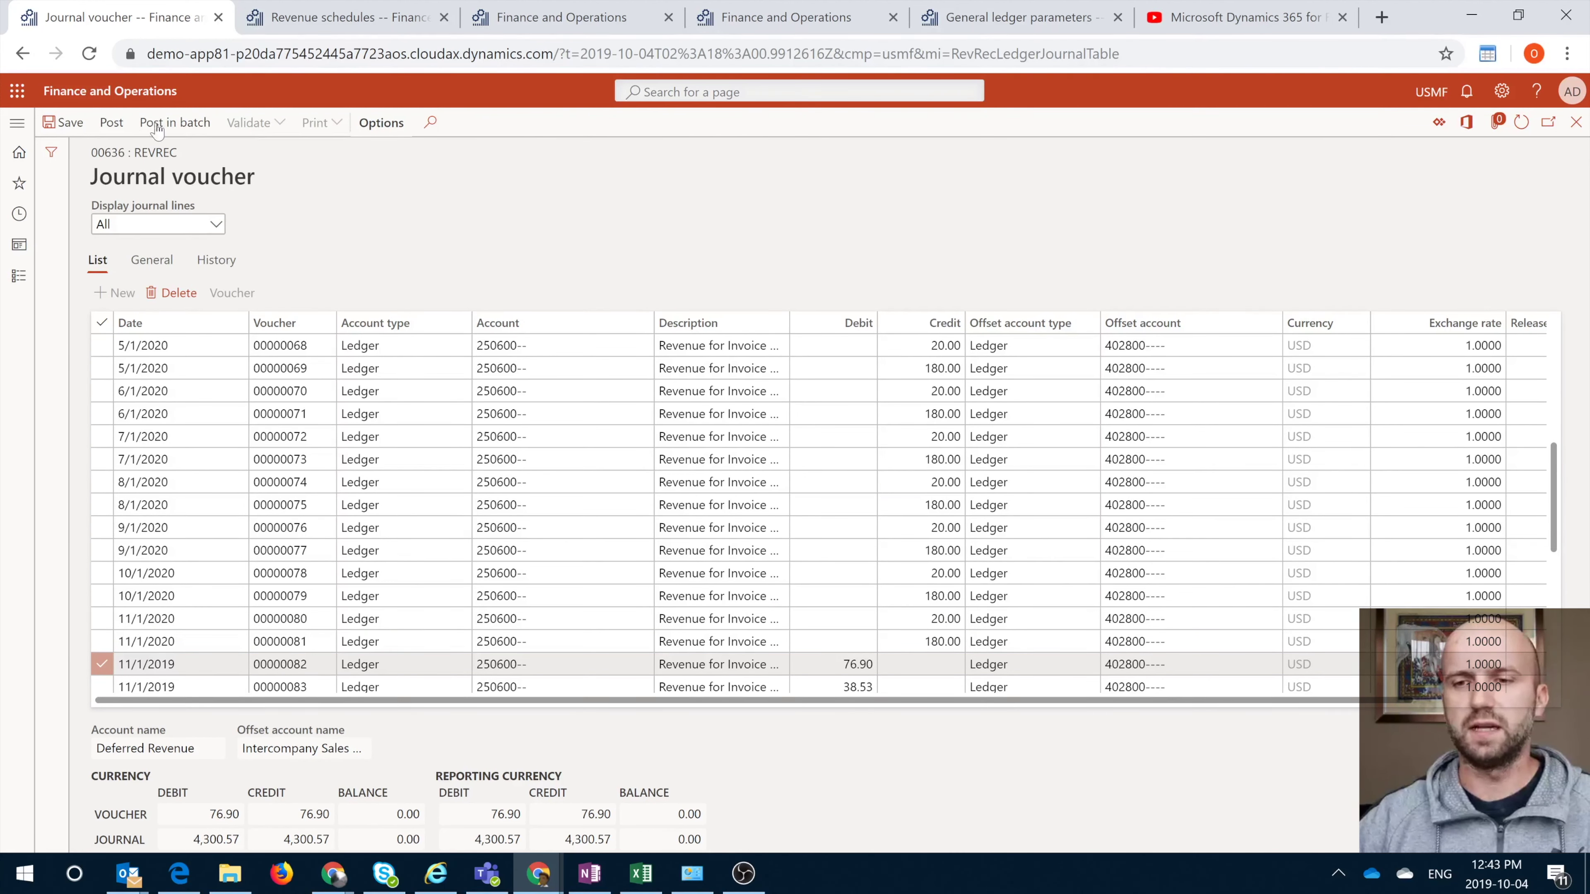
Post the revenue recognition journal, and switch to the browser tab with the Microsoft Revenue Recognition session on YouTube.
left_click(113, 122)
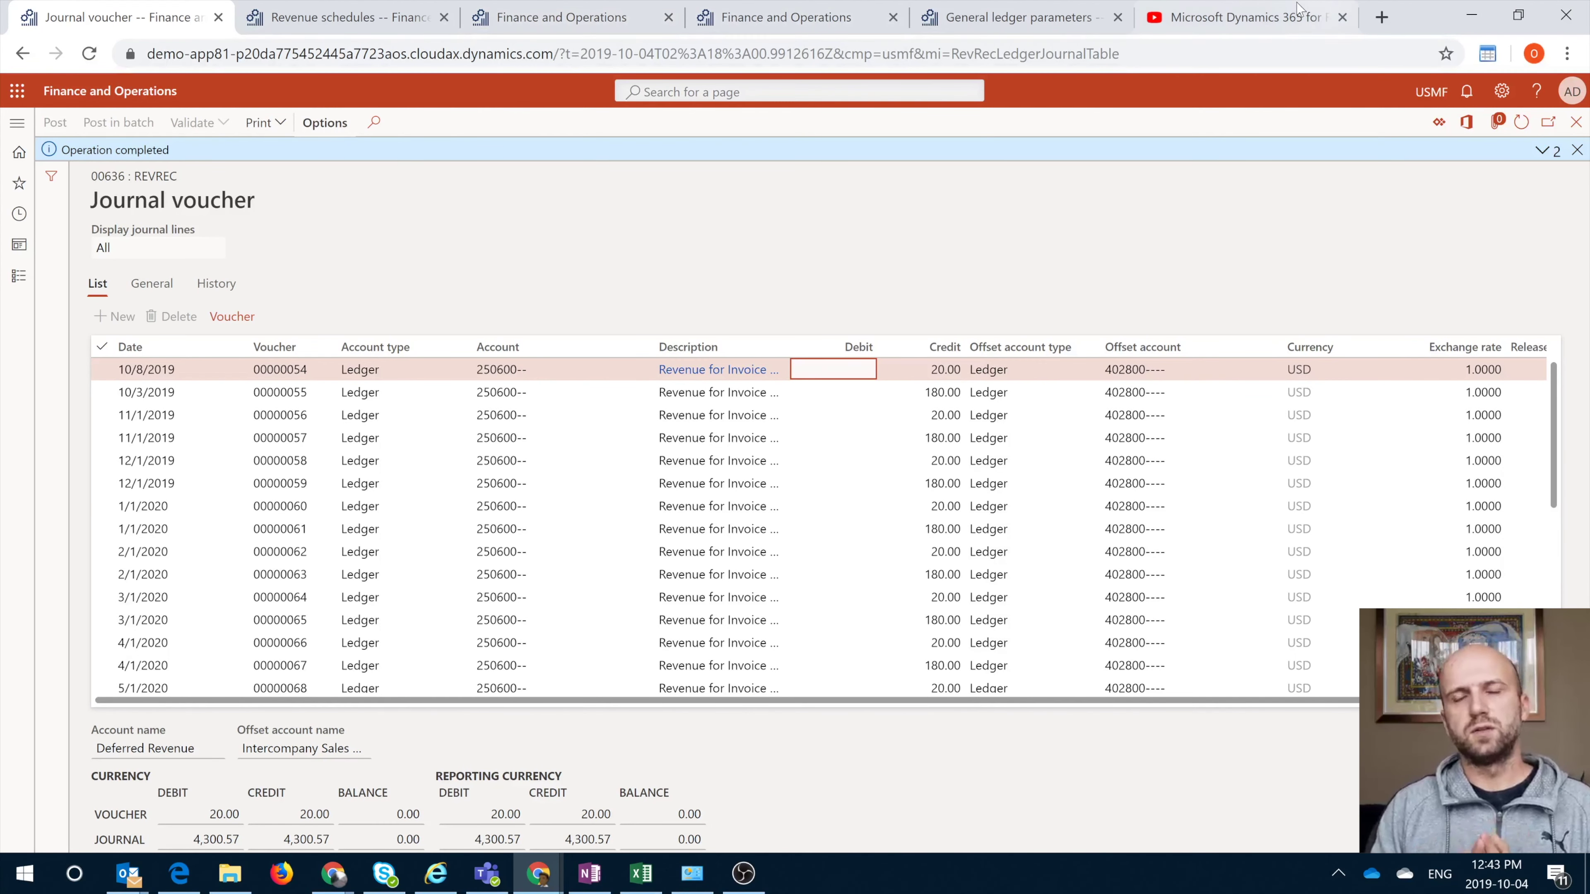
left_click(1290, 15)
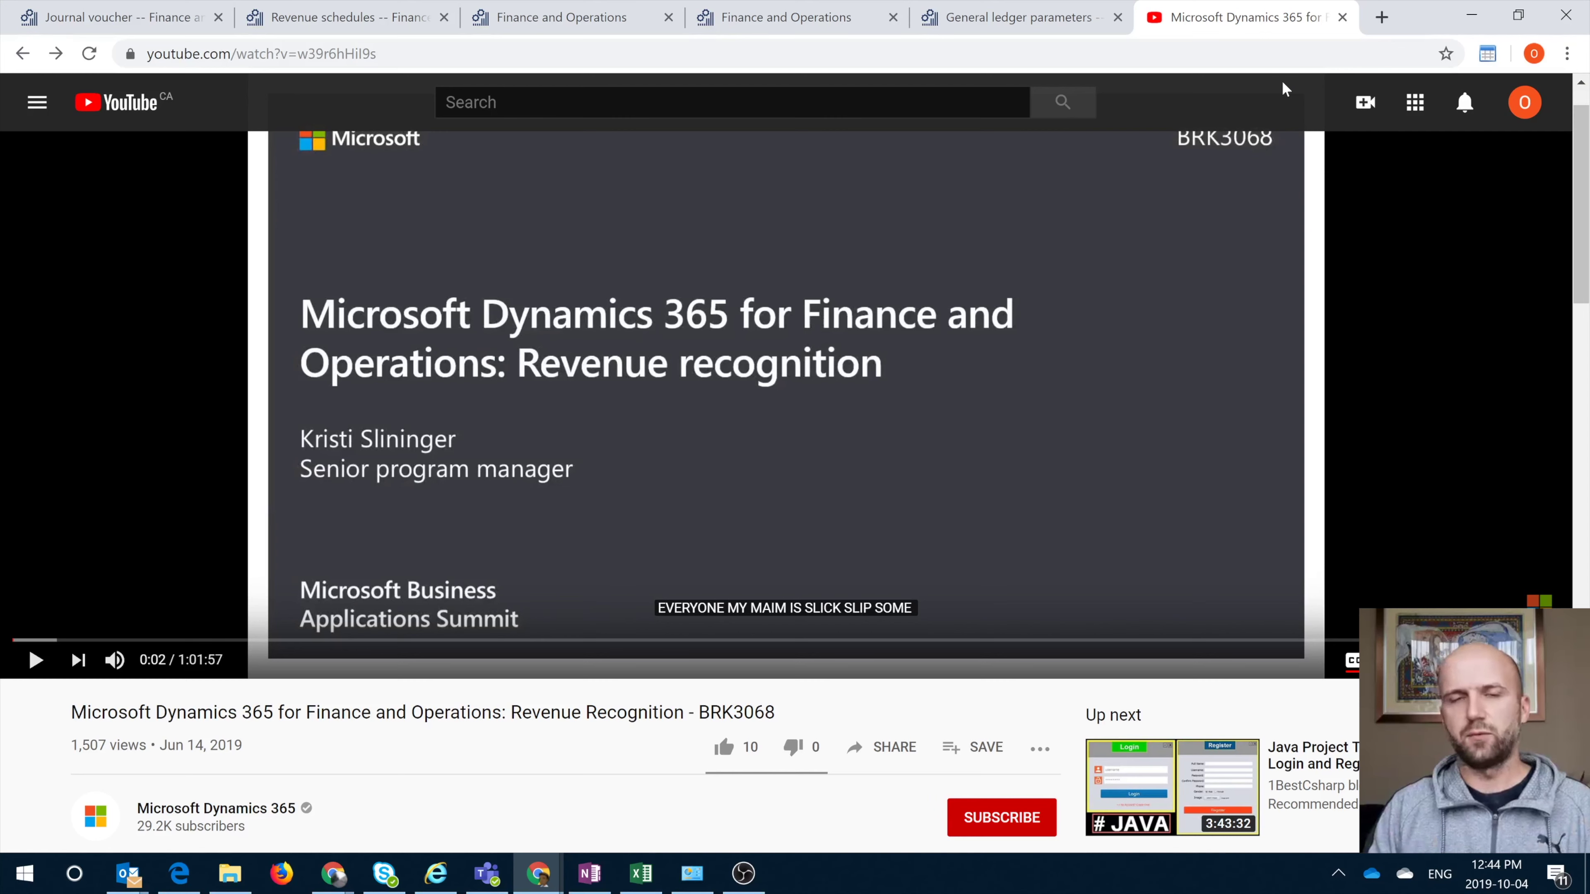